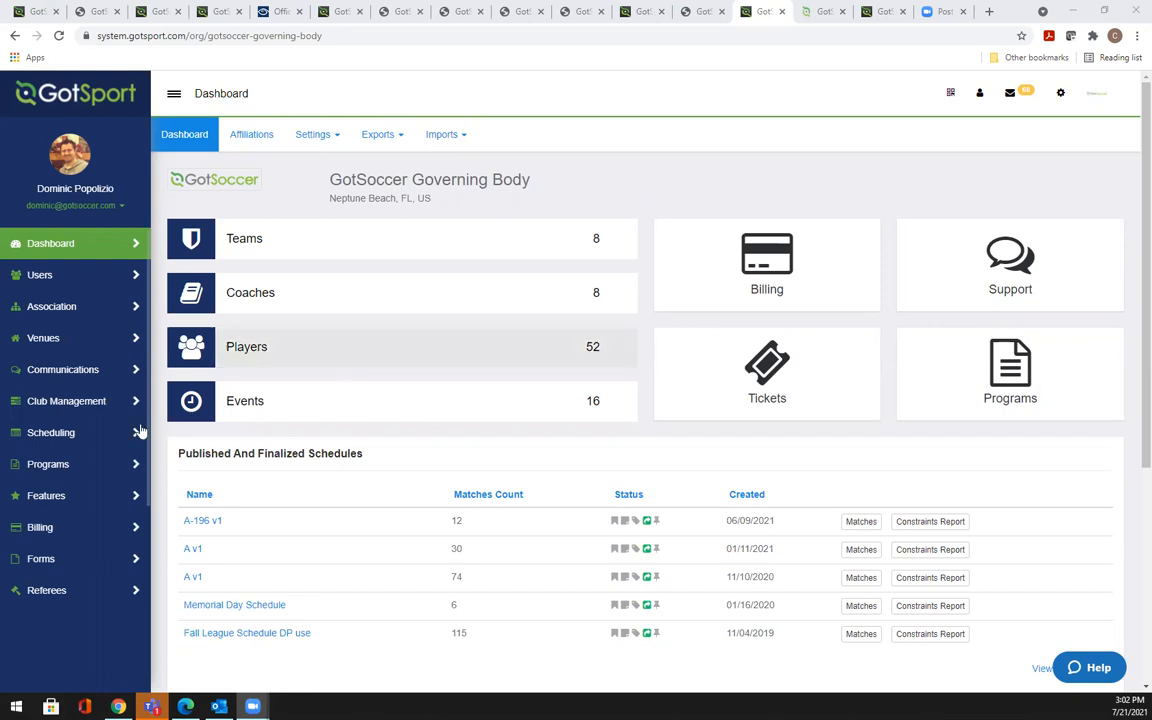
# Open the list of competitions in the Scheduling section
pyautogui.click(89, 434)
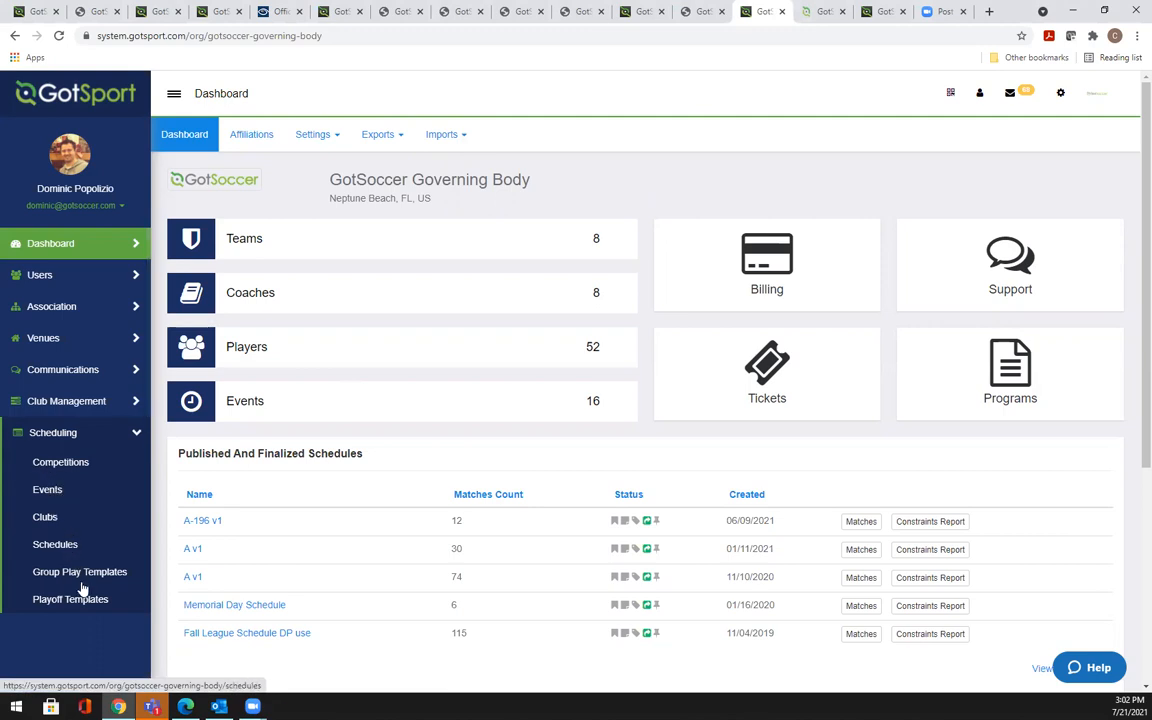
pyautogui.click(80, 463)
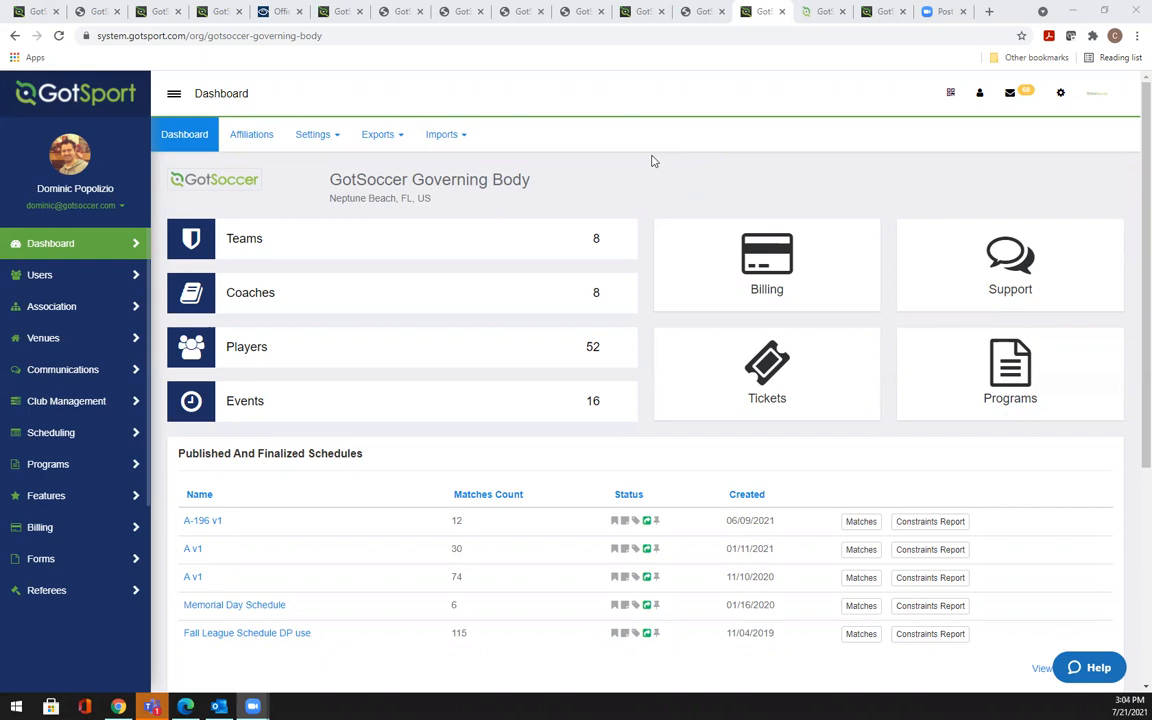
pyautogui.click(84, 438)
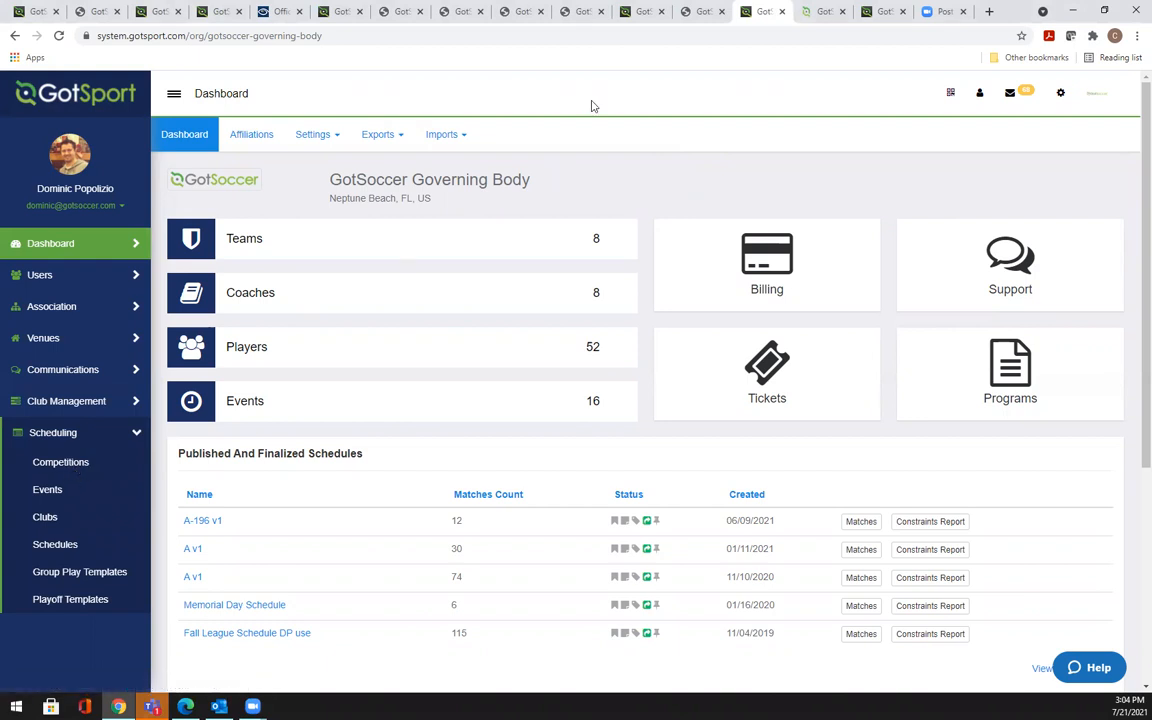
pyautogui.click(62, 464)
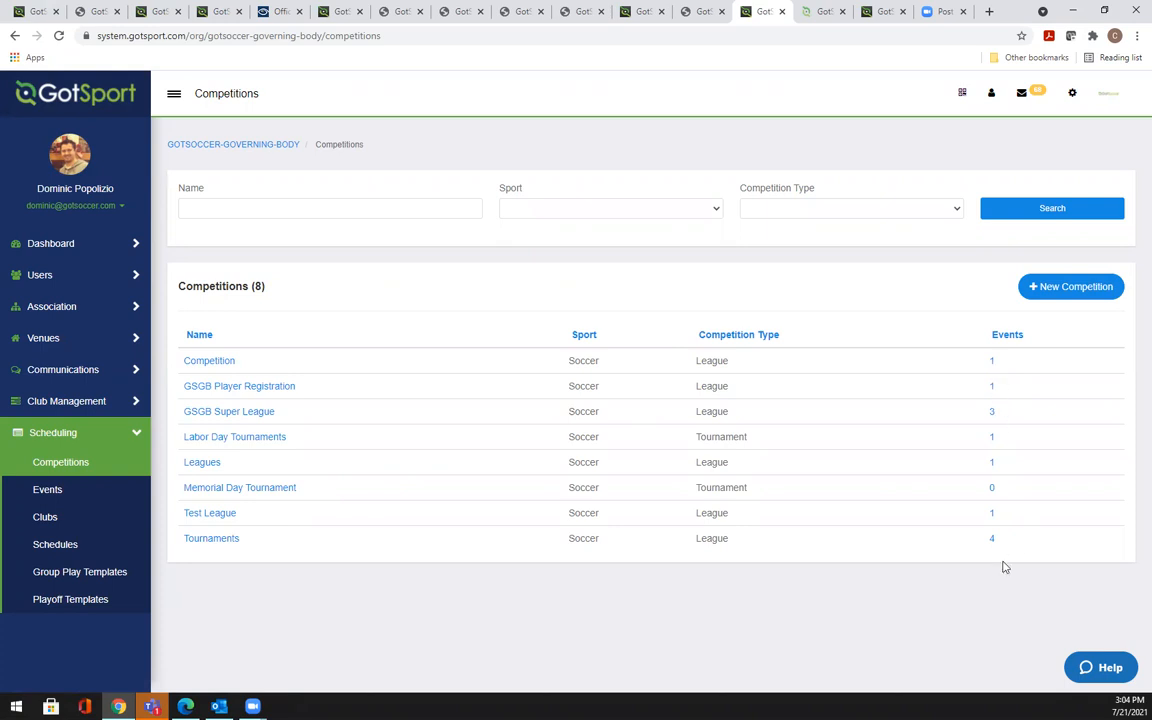
# Fill in a new competition named Tournaments with type Tournament, check the governing organization options, and discard the form
pyautogui.click(1044, 287)
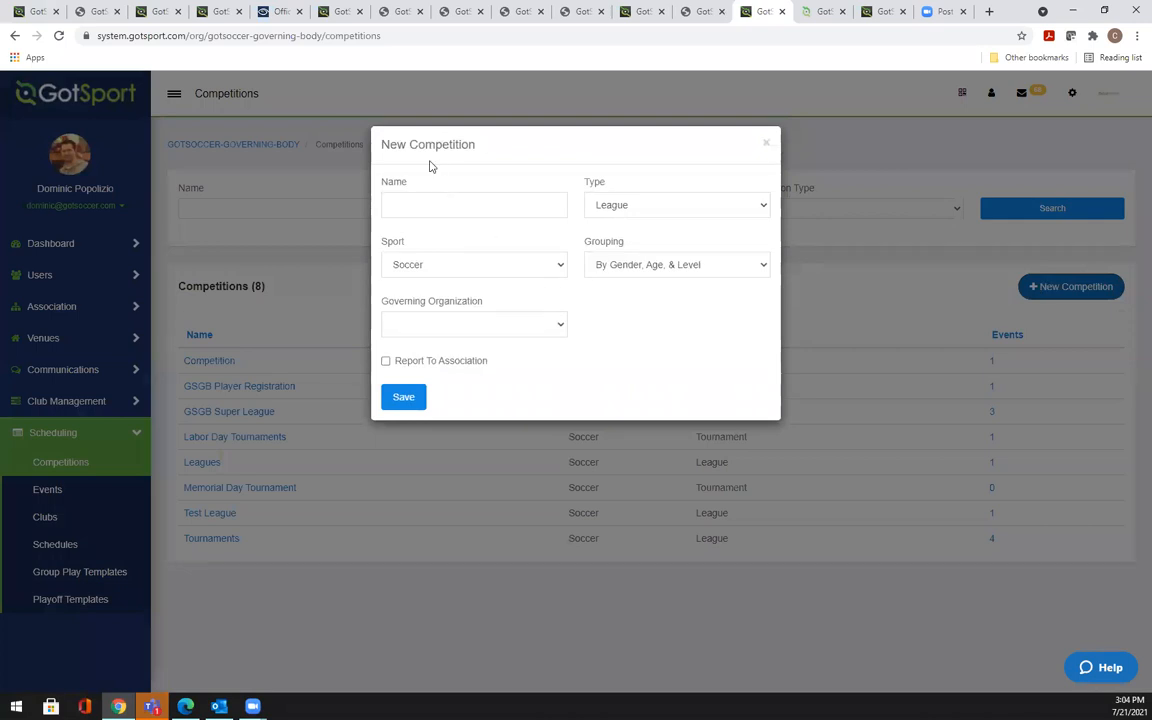
pyautogui.click(485, 207)
pyautogui.click(474, 231)
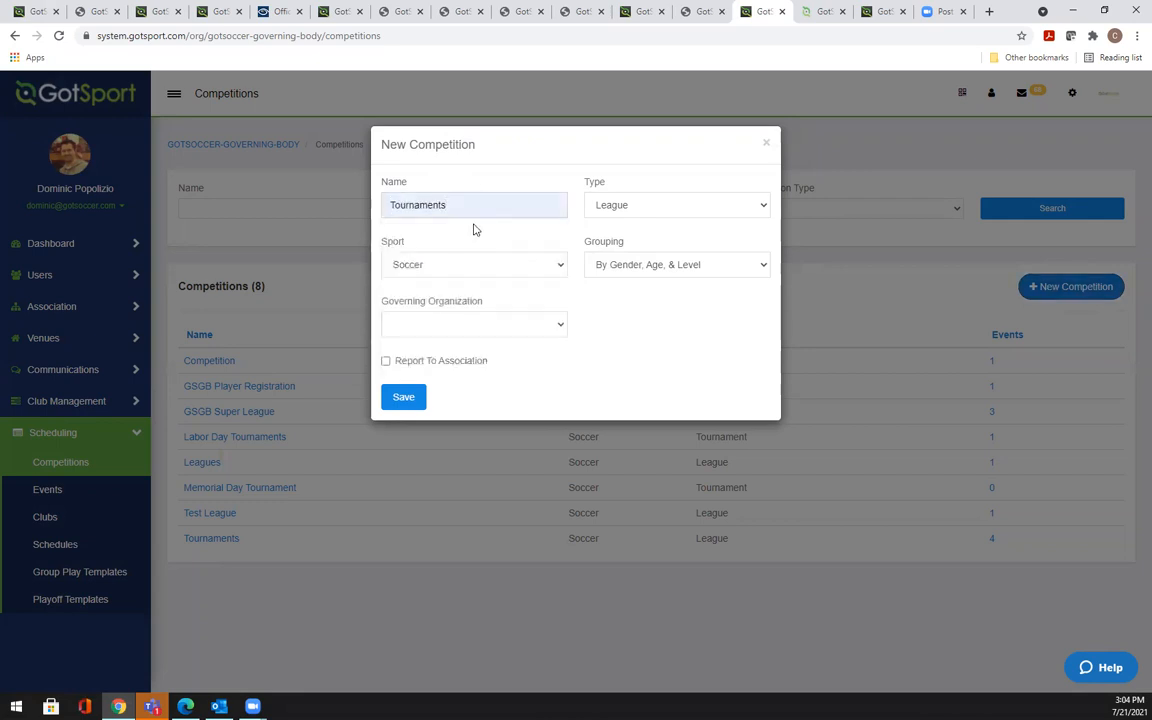
pyautogui.click(613, 208)
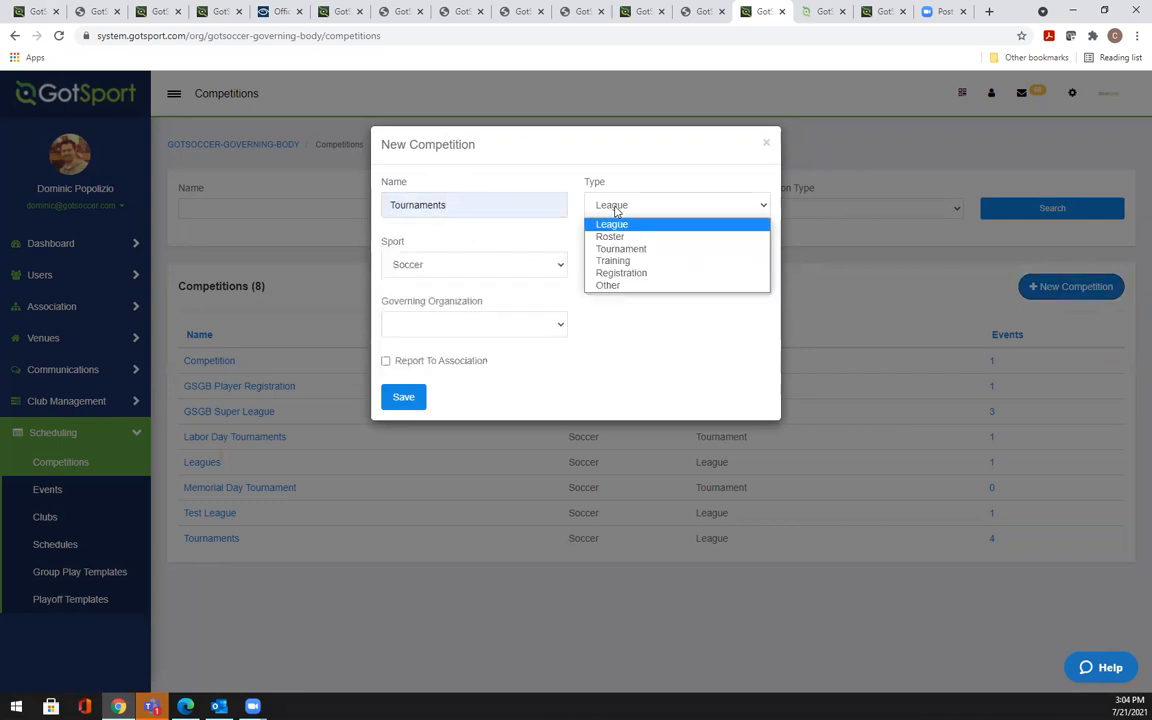
pyautogui.click(648, 248)
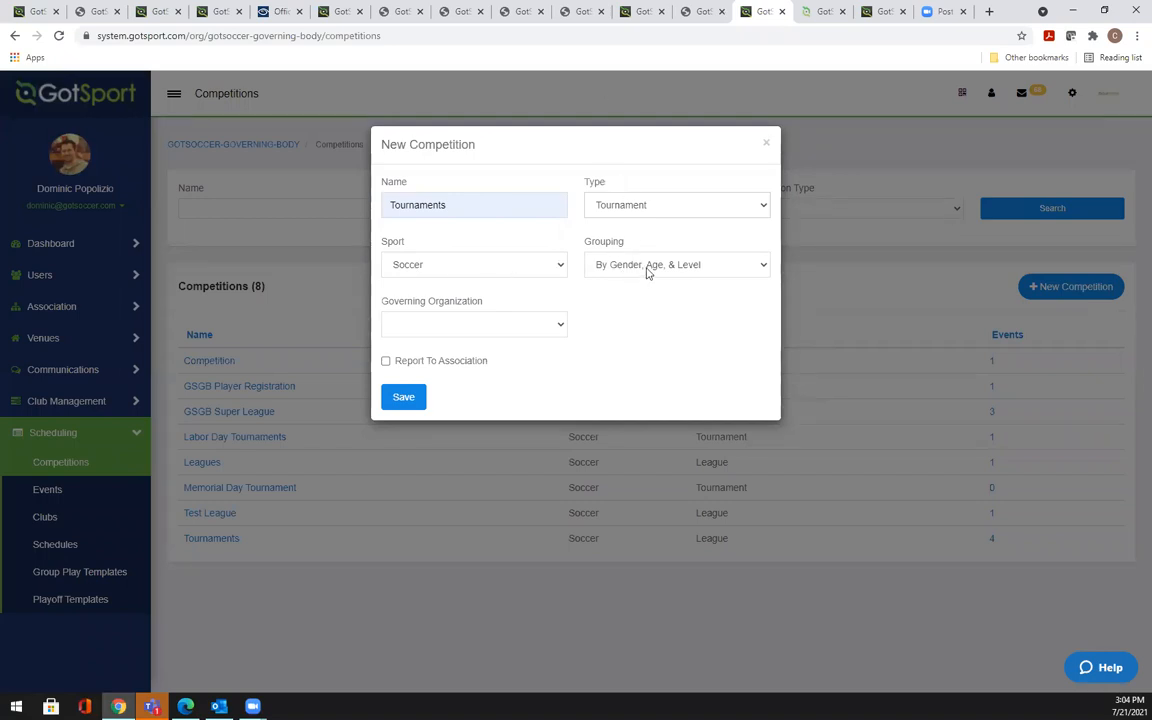
pyautogui.click(463, 333)
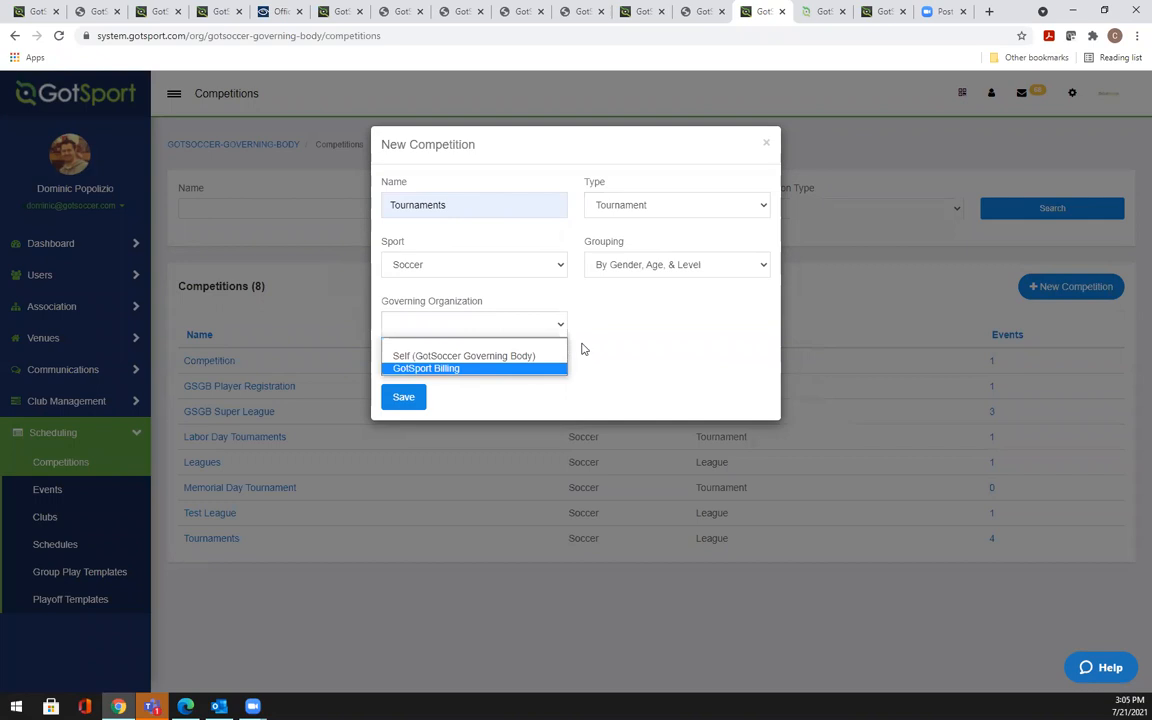
pyautogui.click(630, 323)
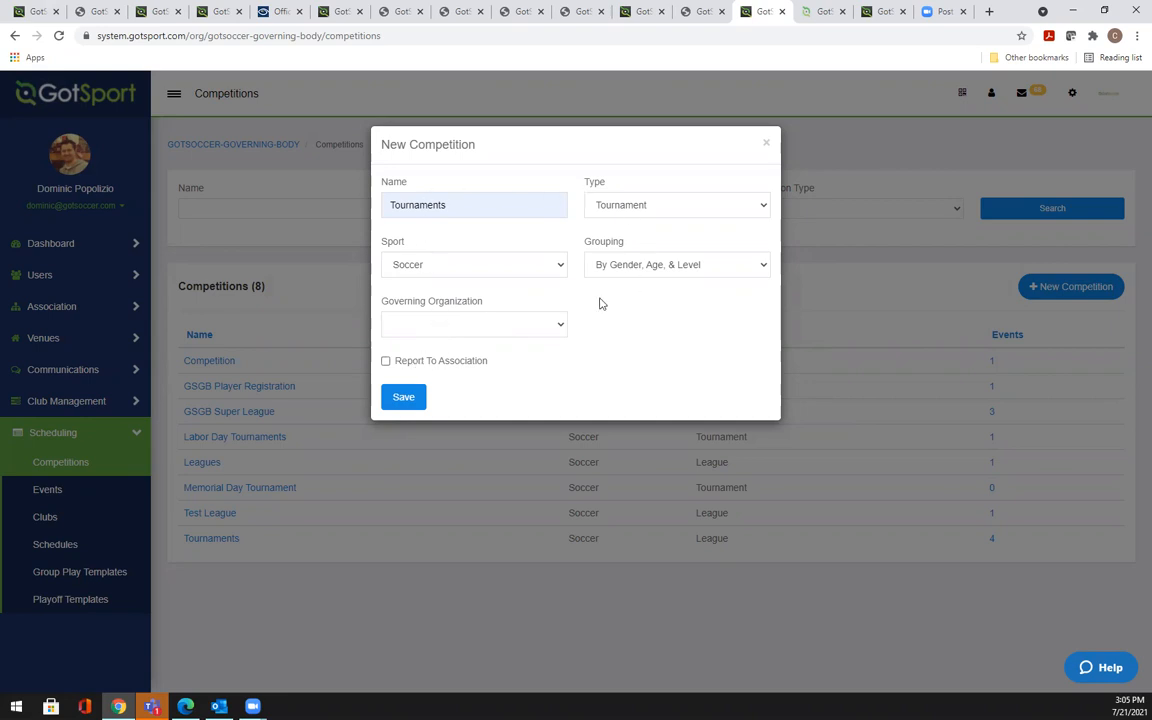
pyautogui.click(766, 146)
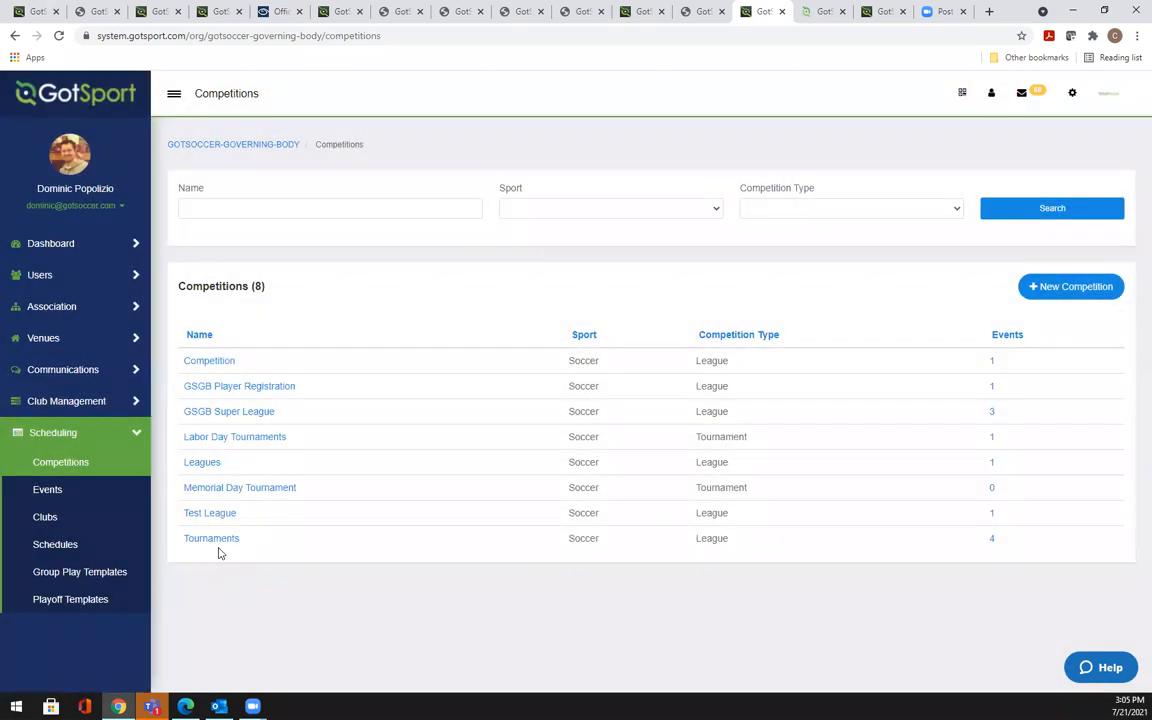
# Open the existing Tournaments competition and view its list of events
pyautogui.click(219, 543)
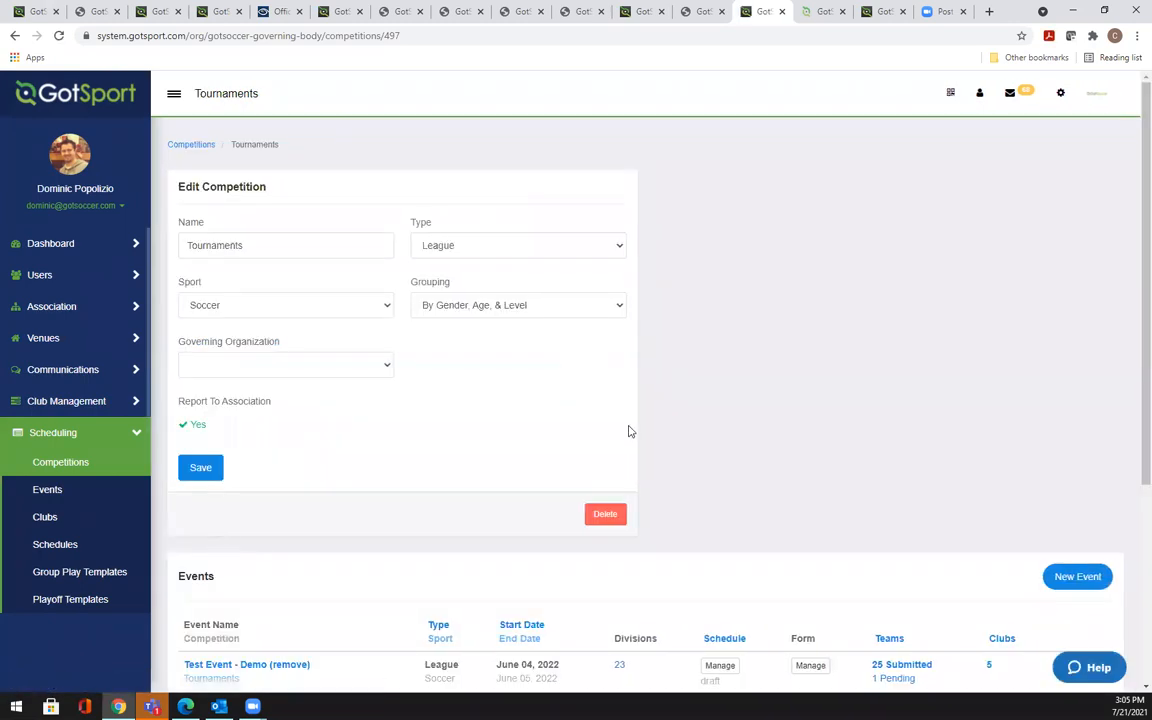
pyautogui.scroll(-3, 612, 437)
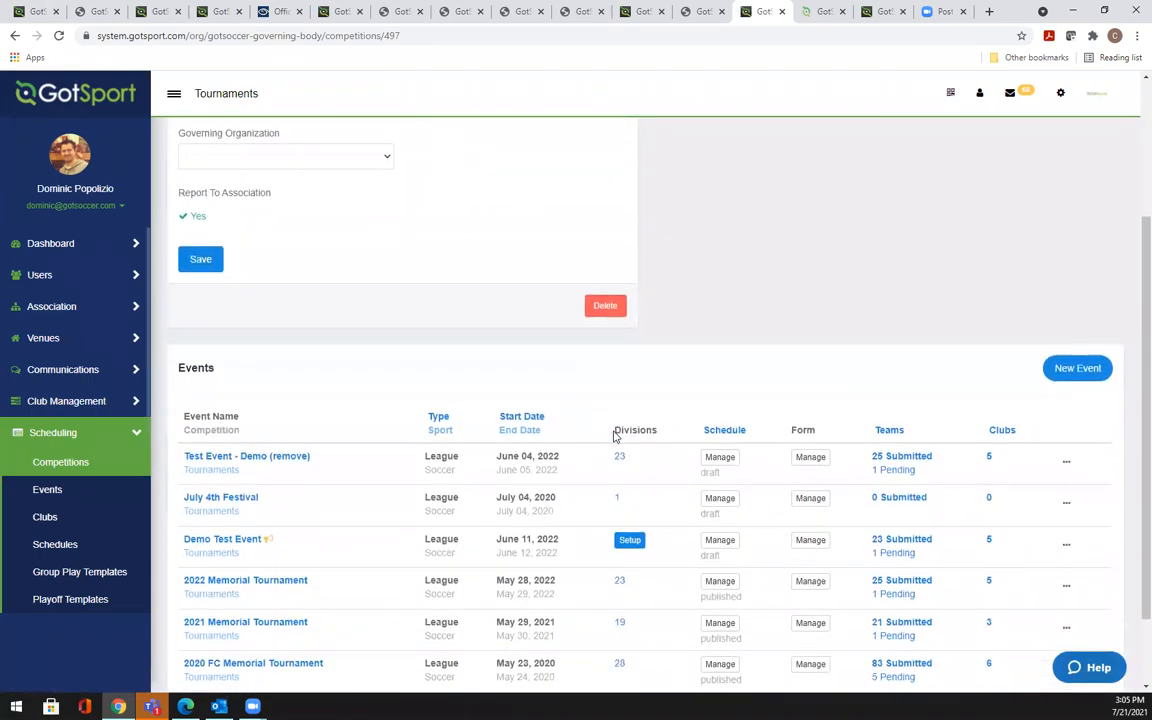
pyautogui.scroll(-2, 590, 450)
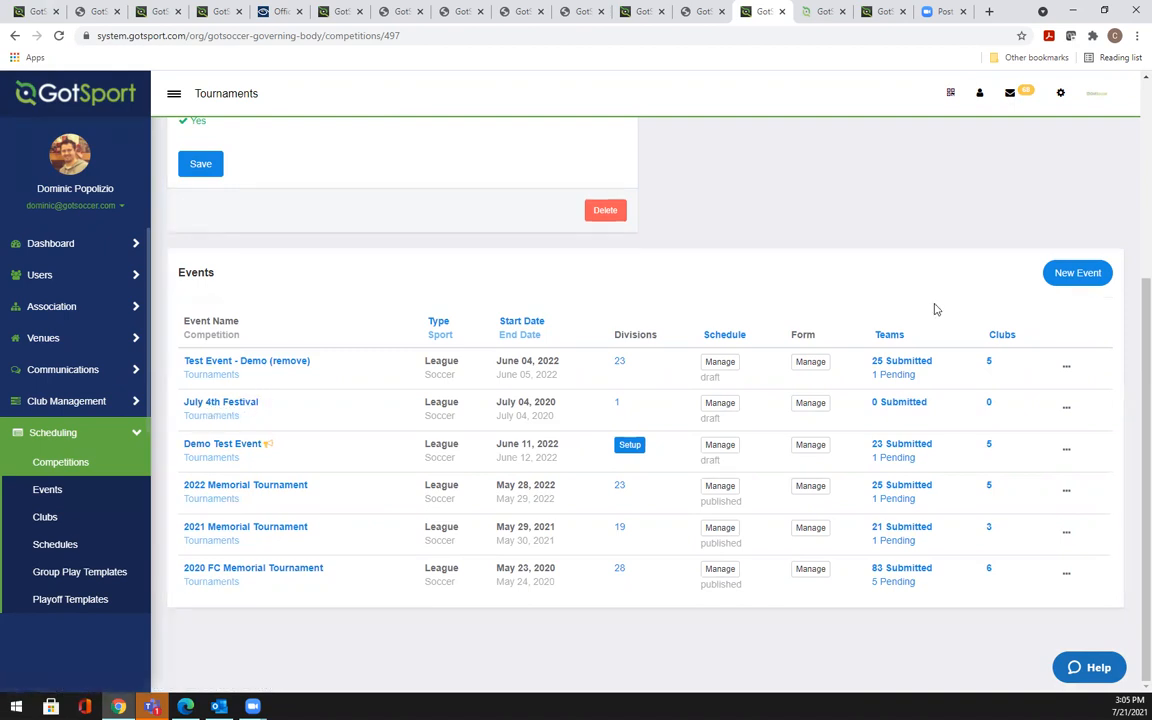
pyautogui.click(1085, 273)
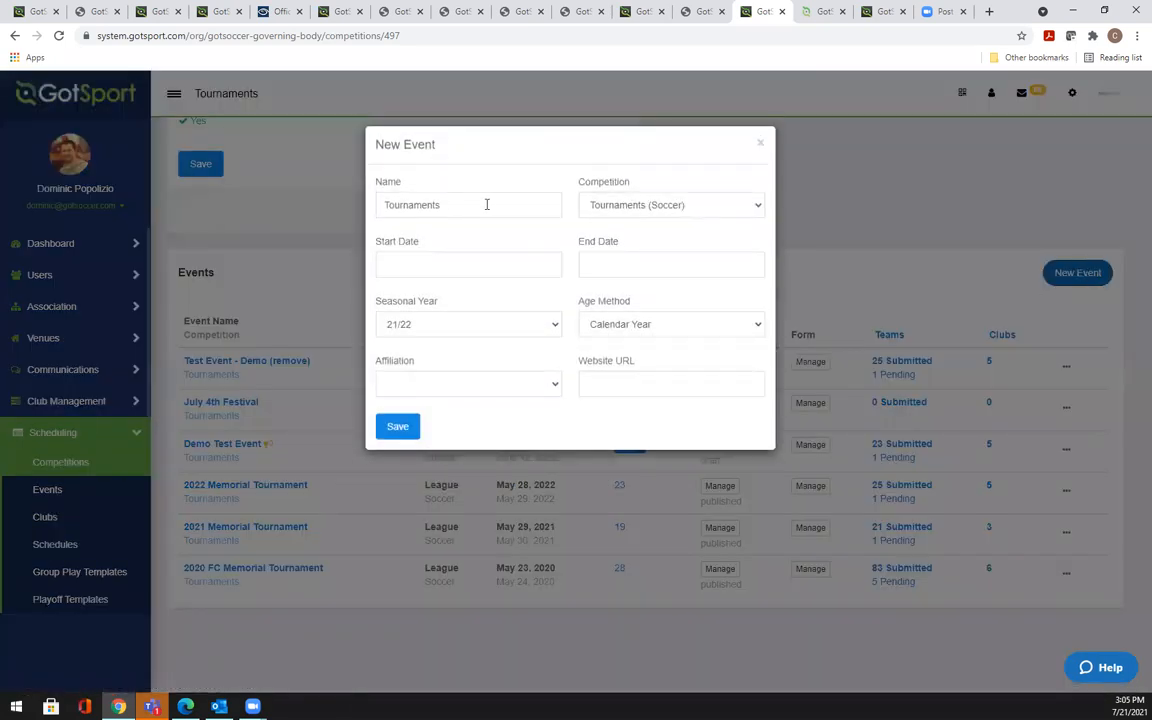
pyautogui.doubleClick(410, 205)
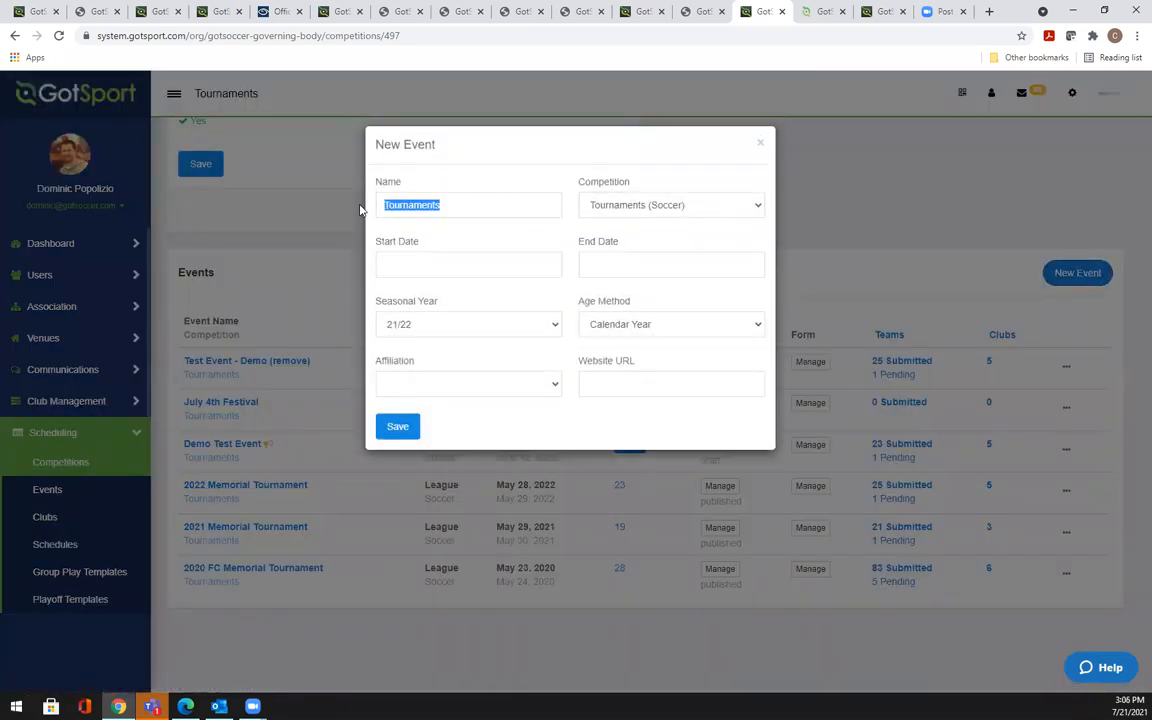
pyautogui.click(360, 210)
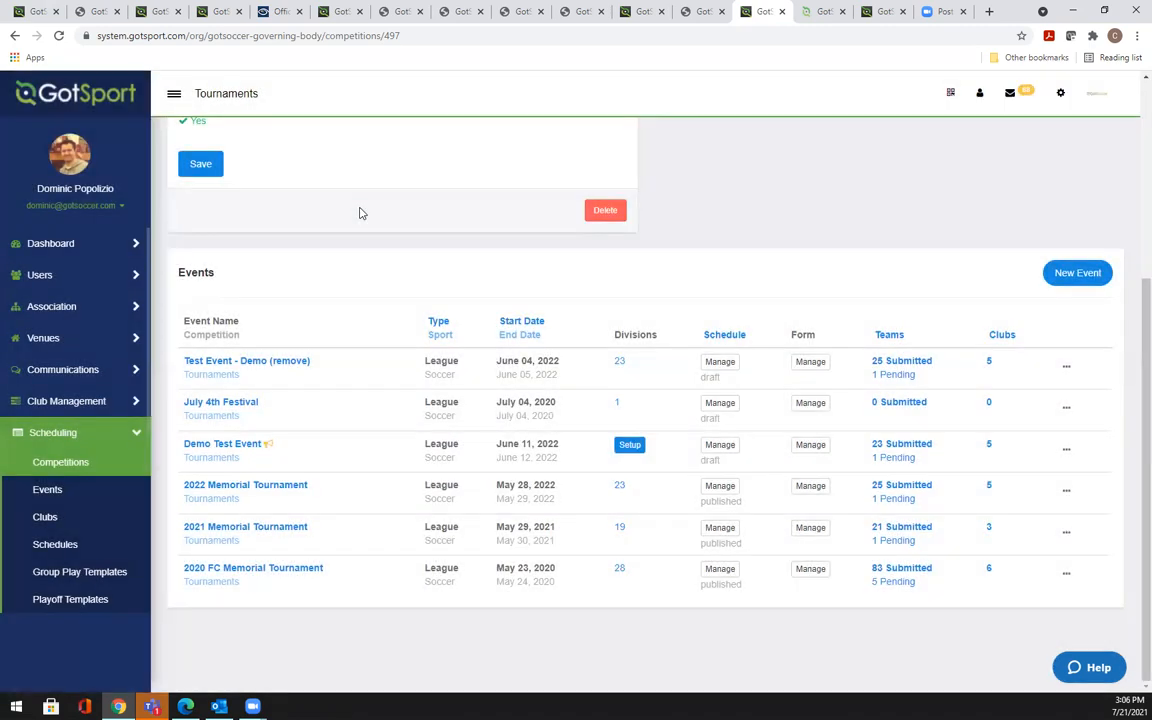
# Start a new event in the Tournaments competition named Demo Test Event with start date 08/21/2021
pyautogui.click(1062, 271)
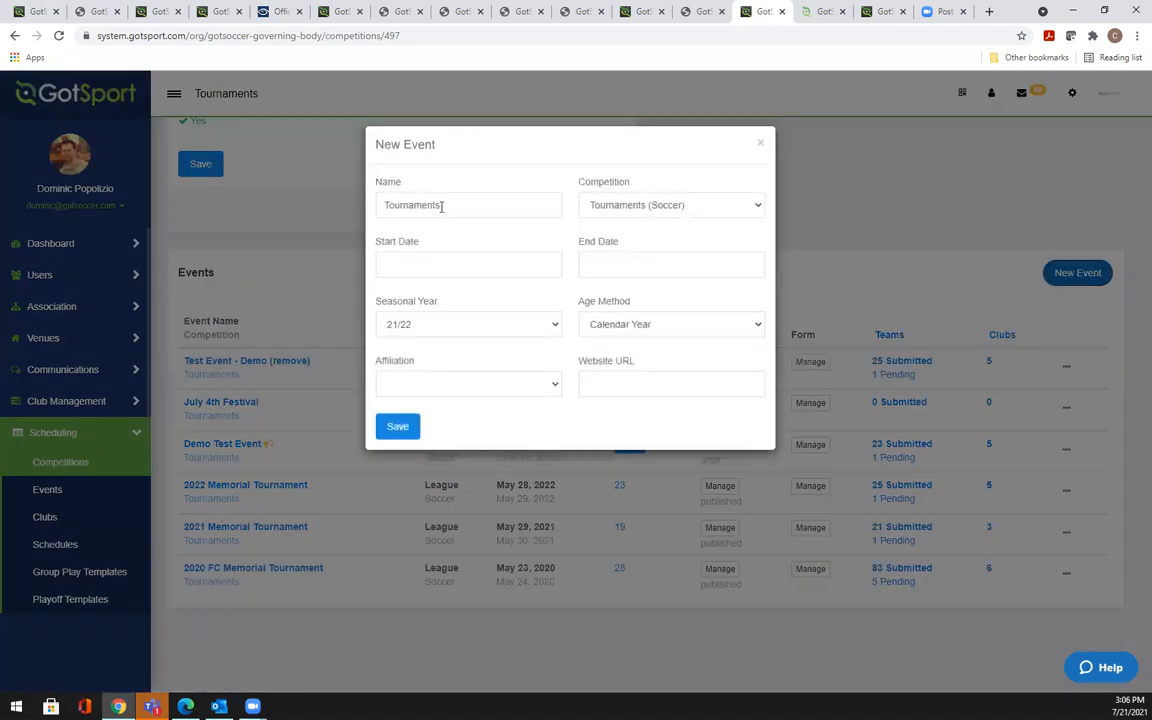
pyautogui.doubleClick(441, 205)
pyautogui.write('Demo')
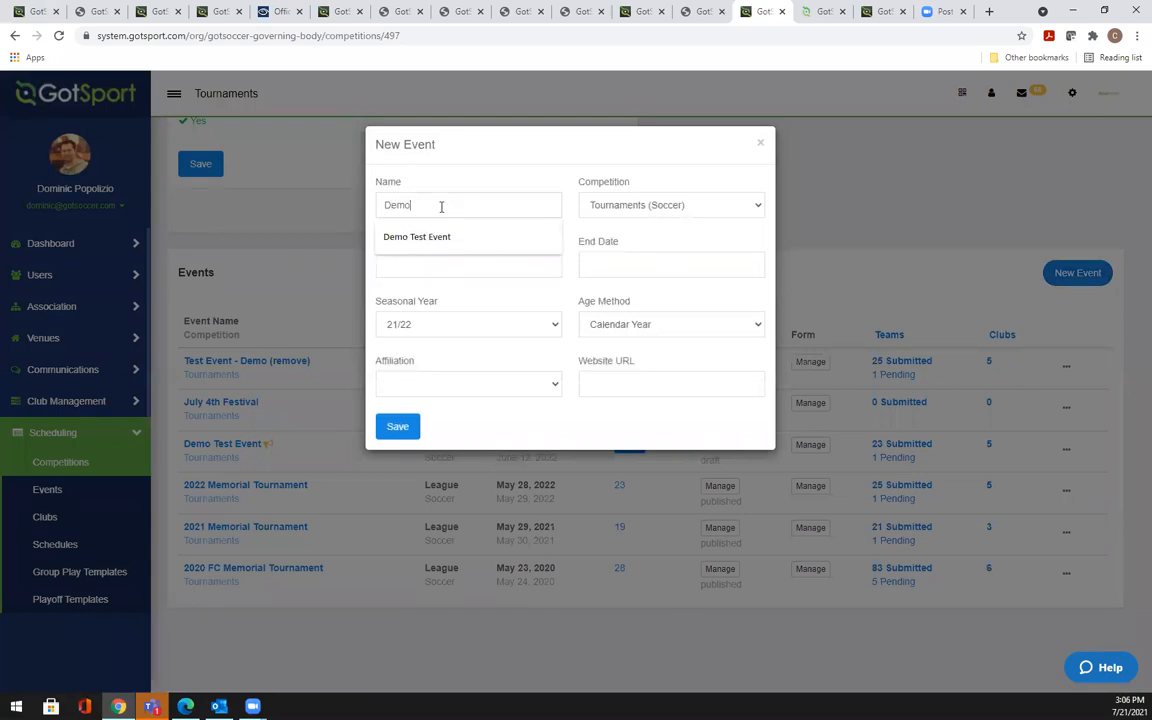
pyautogui.click(441, 236)
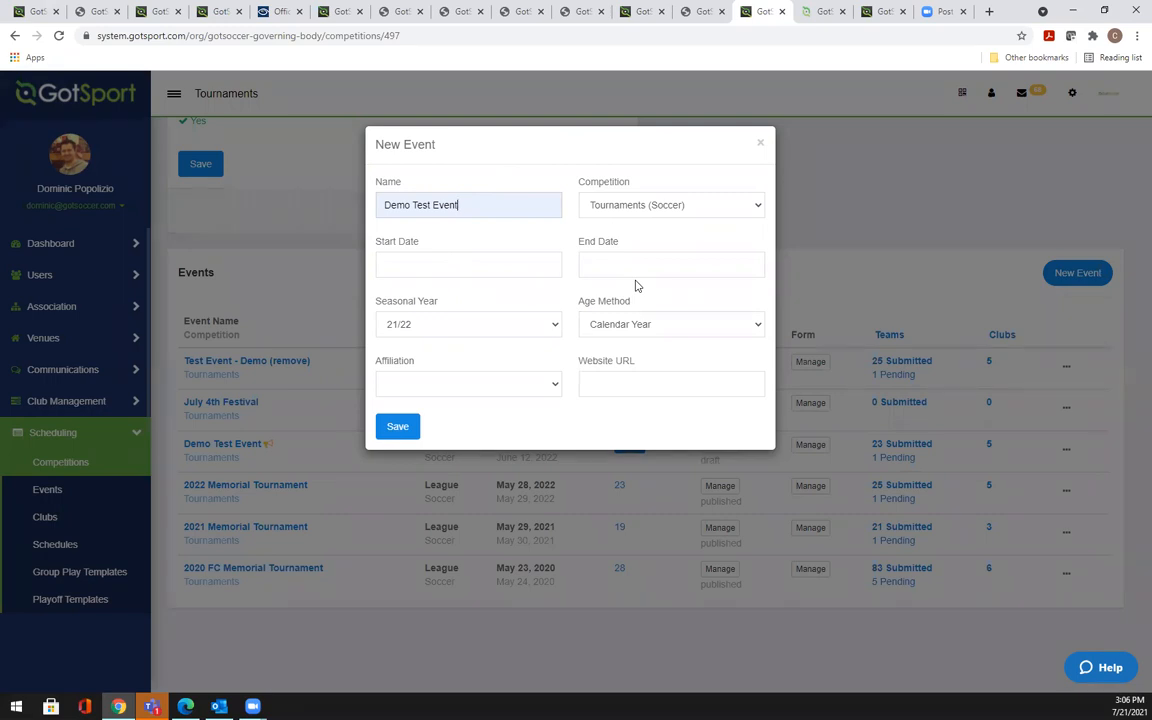
pyautogui.click(532, 267)
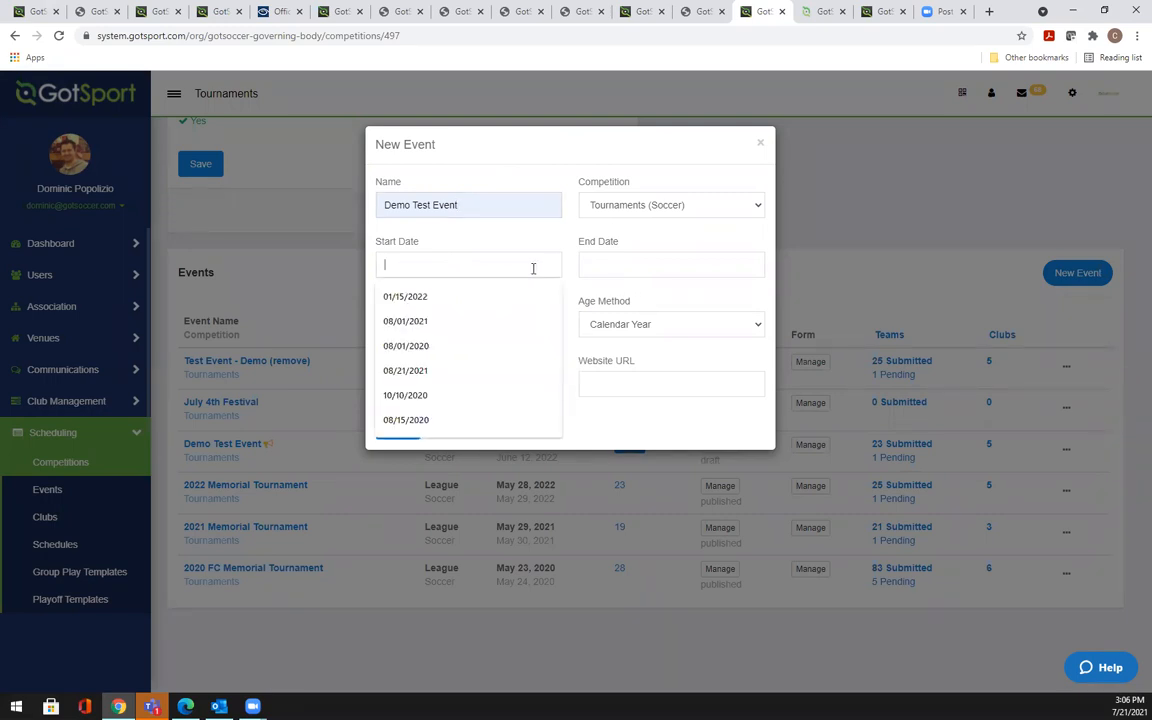
pyautogui.click(501, 372)
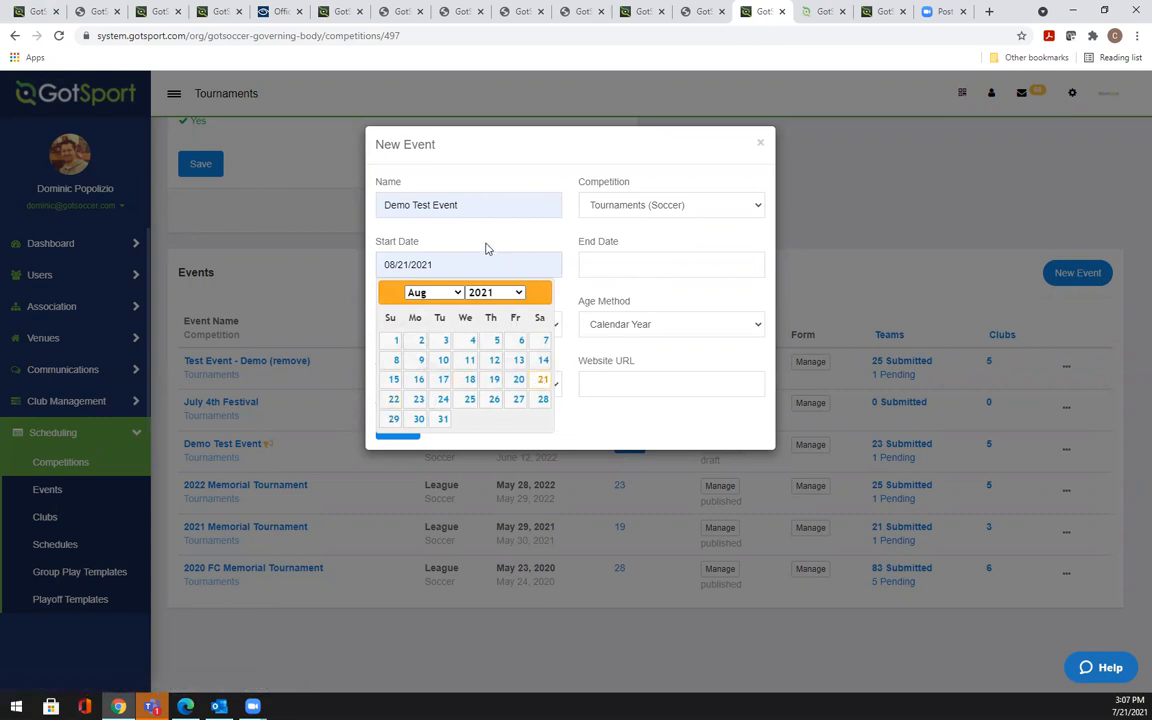
pyautogui.click(565, 247)
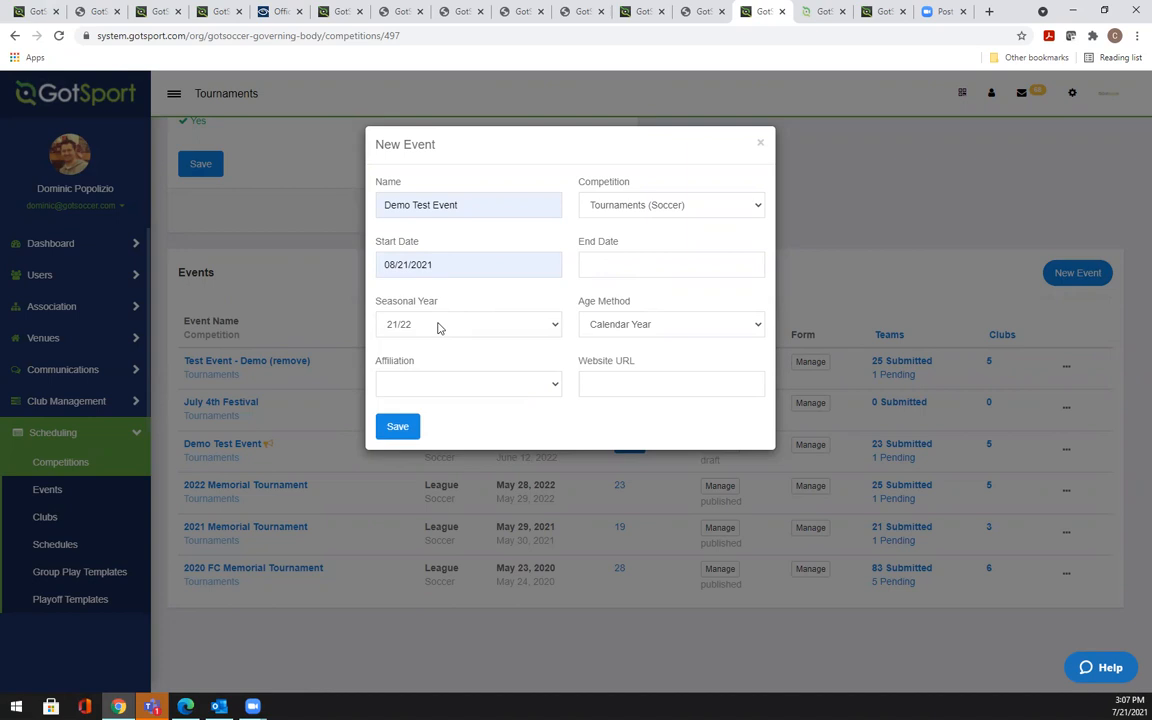
# Check the new event's age method and affiliation options and its website URL field, and discard the form
pyautogui.click(647, 330)
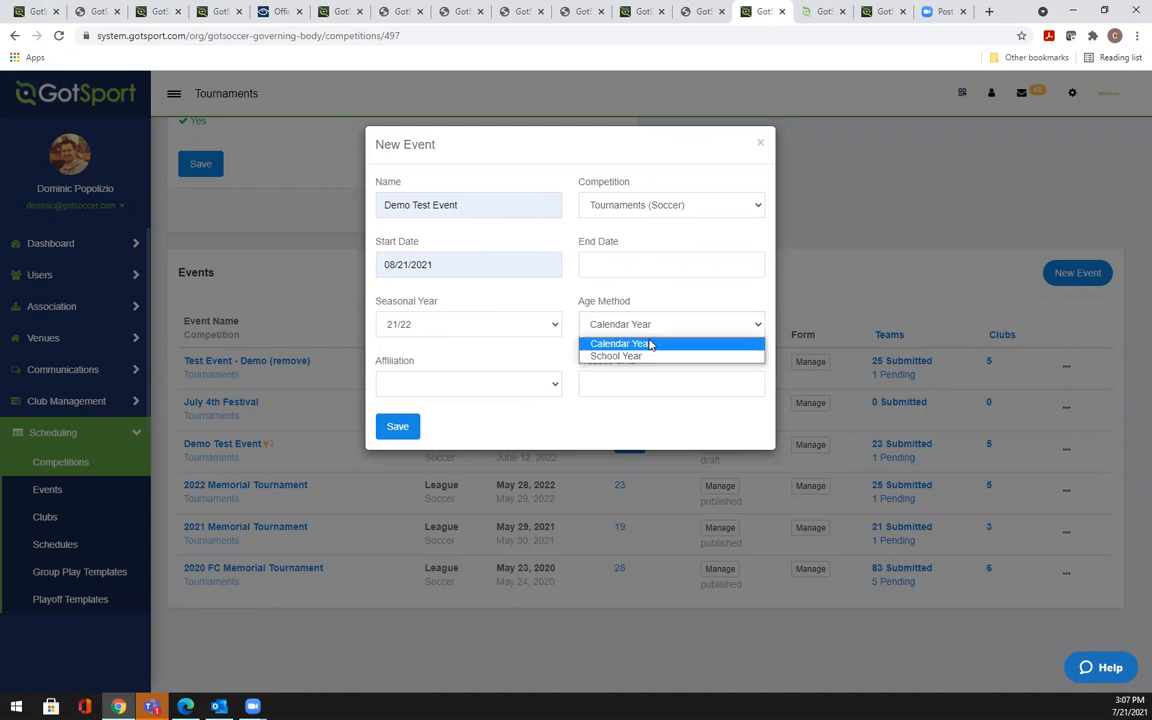
pyautogui.click(675, 302)
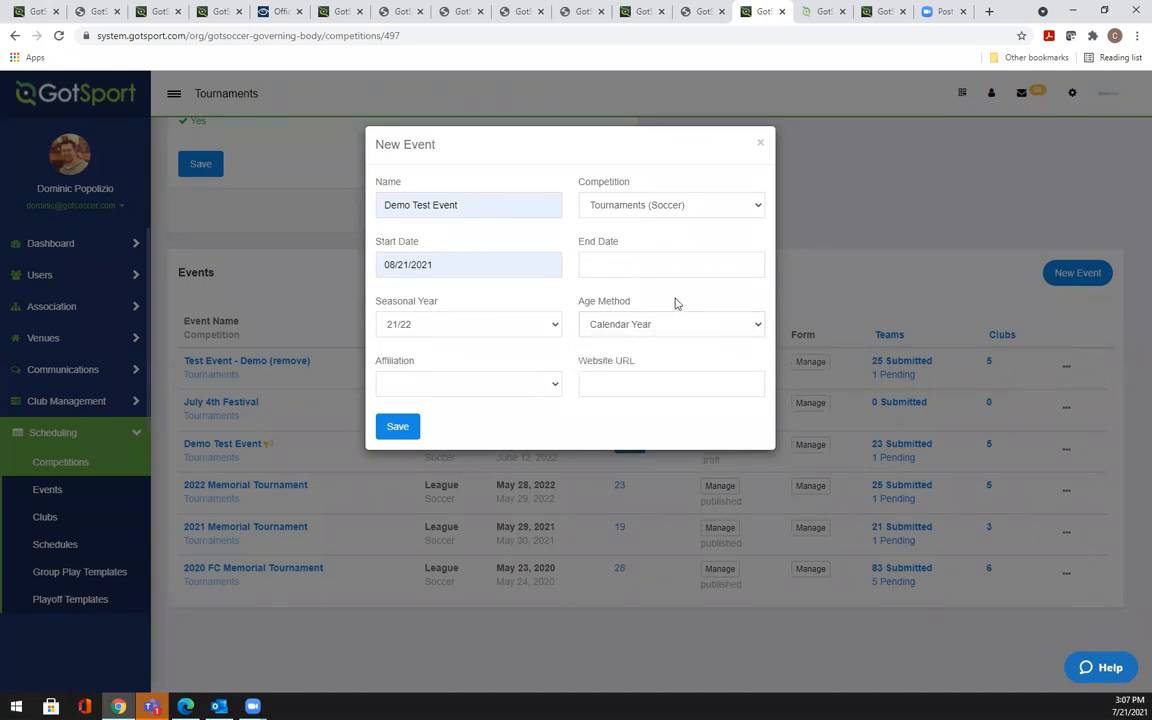
pyautogui.click(434, 385)
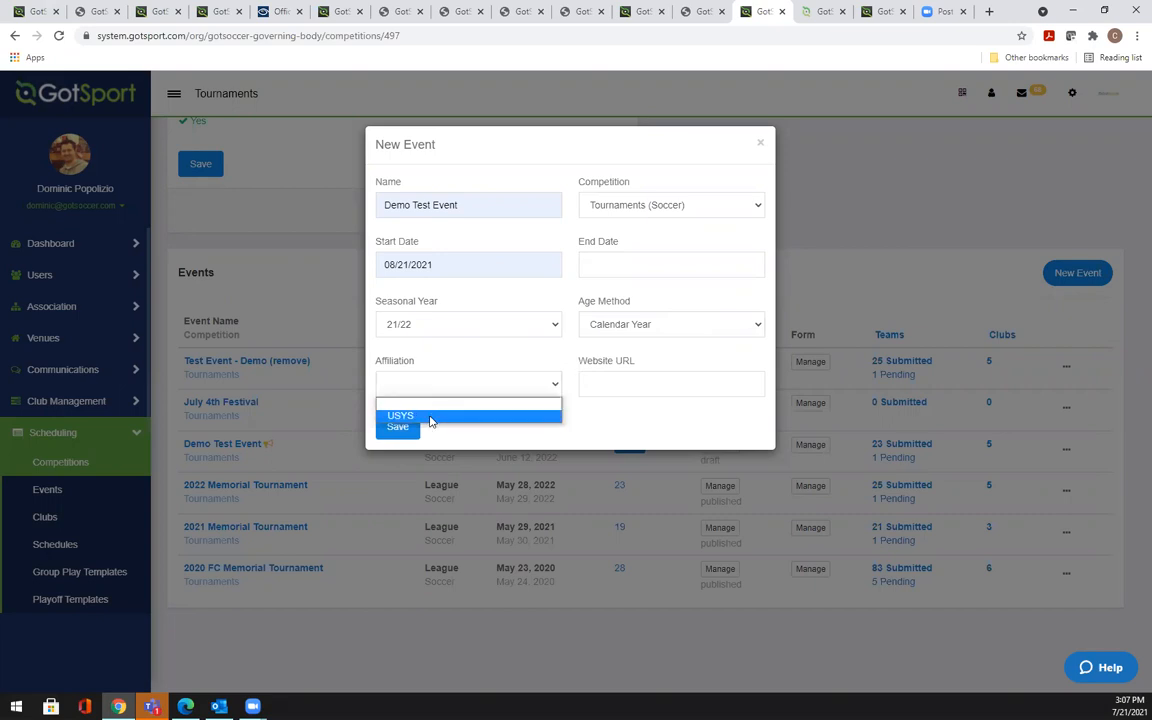
pyautogui.click(465, 363)
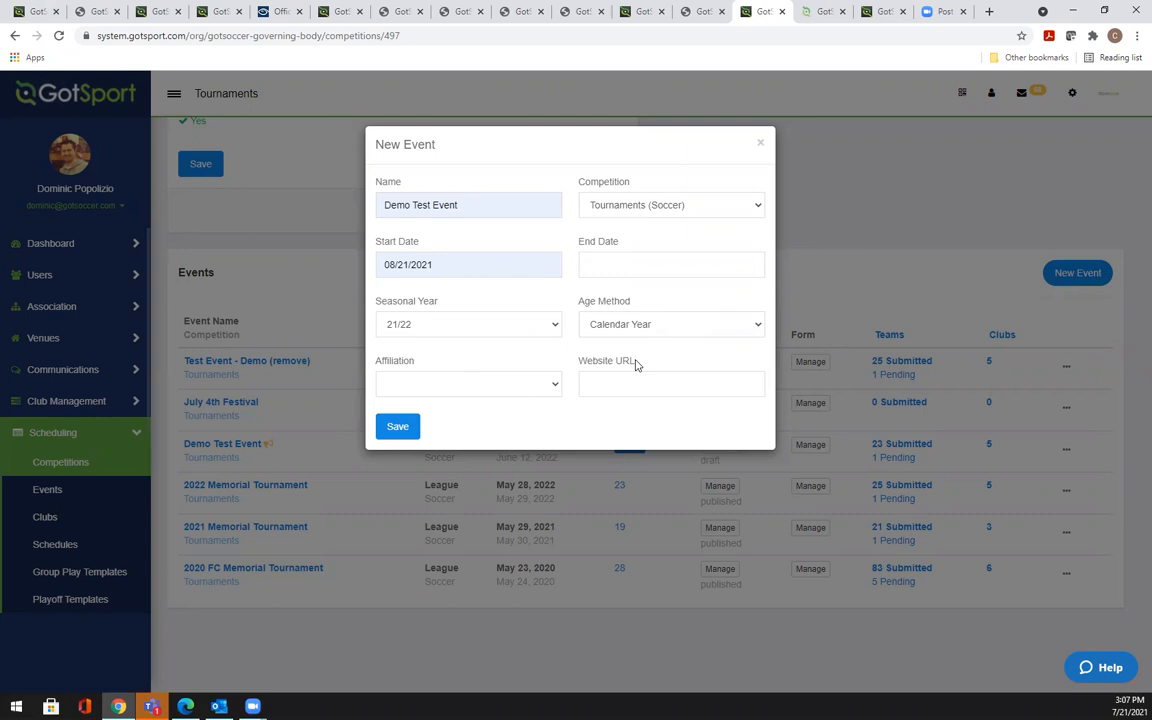
pyautogui.moveTo(635, 365); pyautogui.dragTo(587, 364)
pyautogui.click(588, 368)
pyautogui.click(650, 384)
pyautogui.click(760, 144)
# Open the existing Demo Test Event for editing and review its event info down to the description and welcome message
pyautogui.click(241, 450)
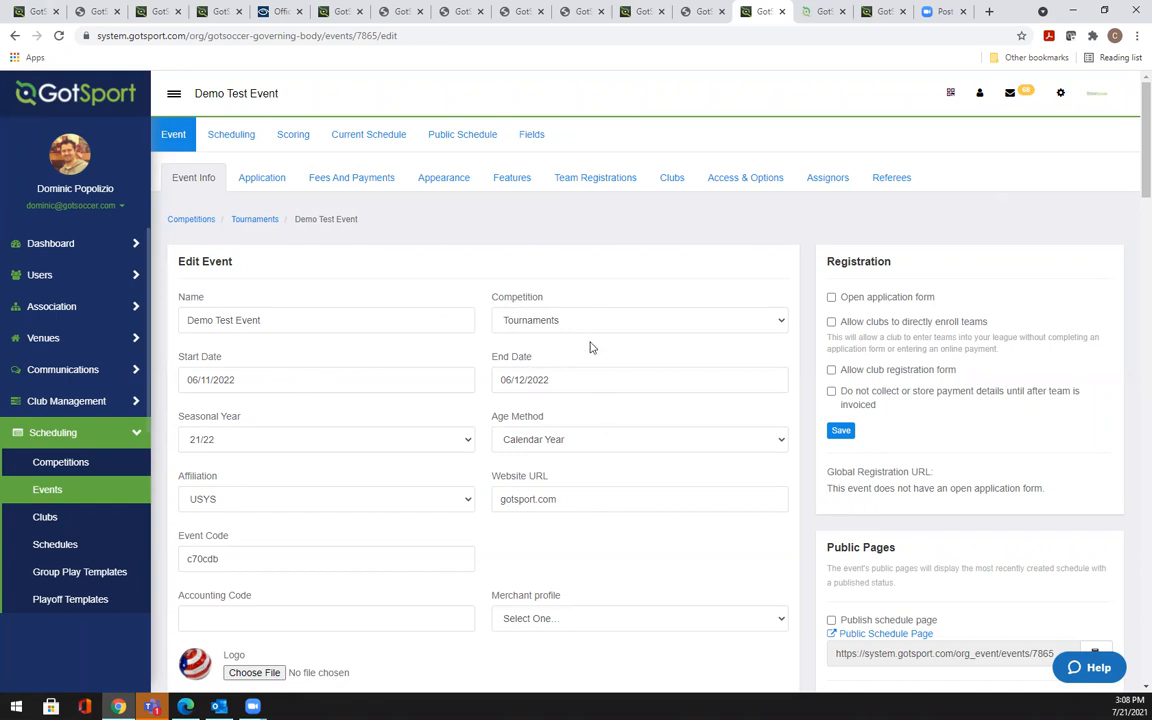
pyautogui.scroll(-1, 1132, 180)
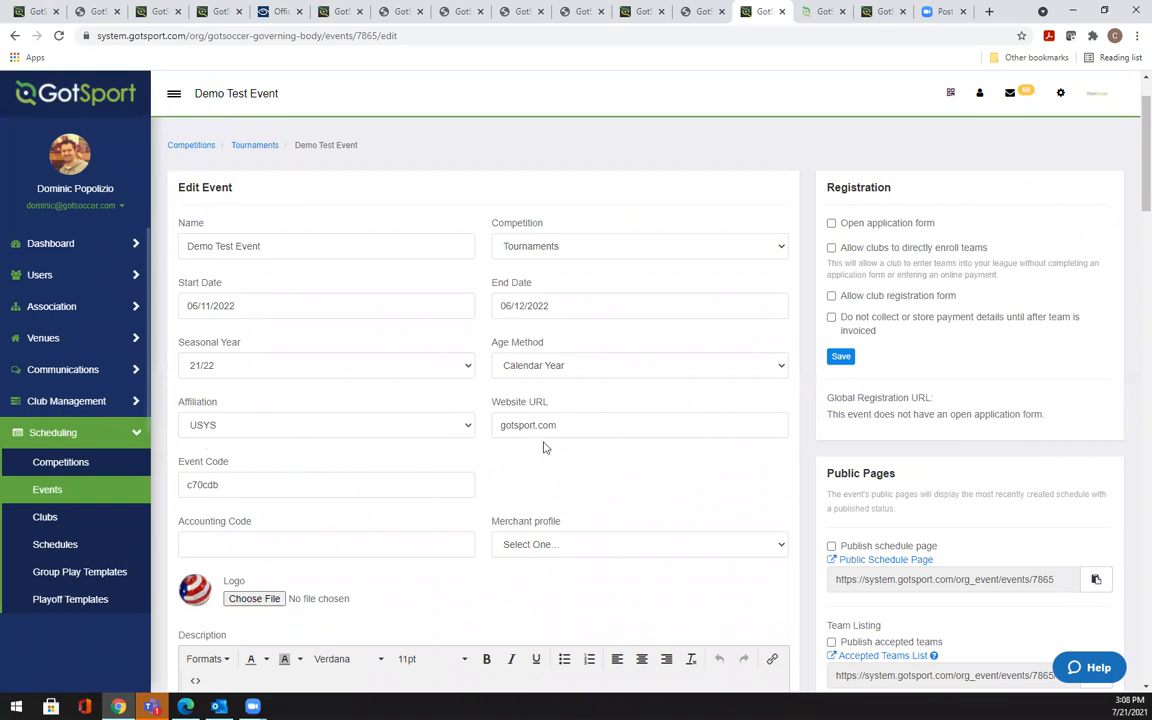
pyautogui.scroll(-2, 537, 458)
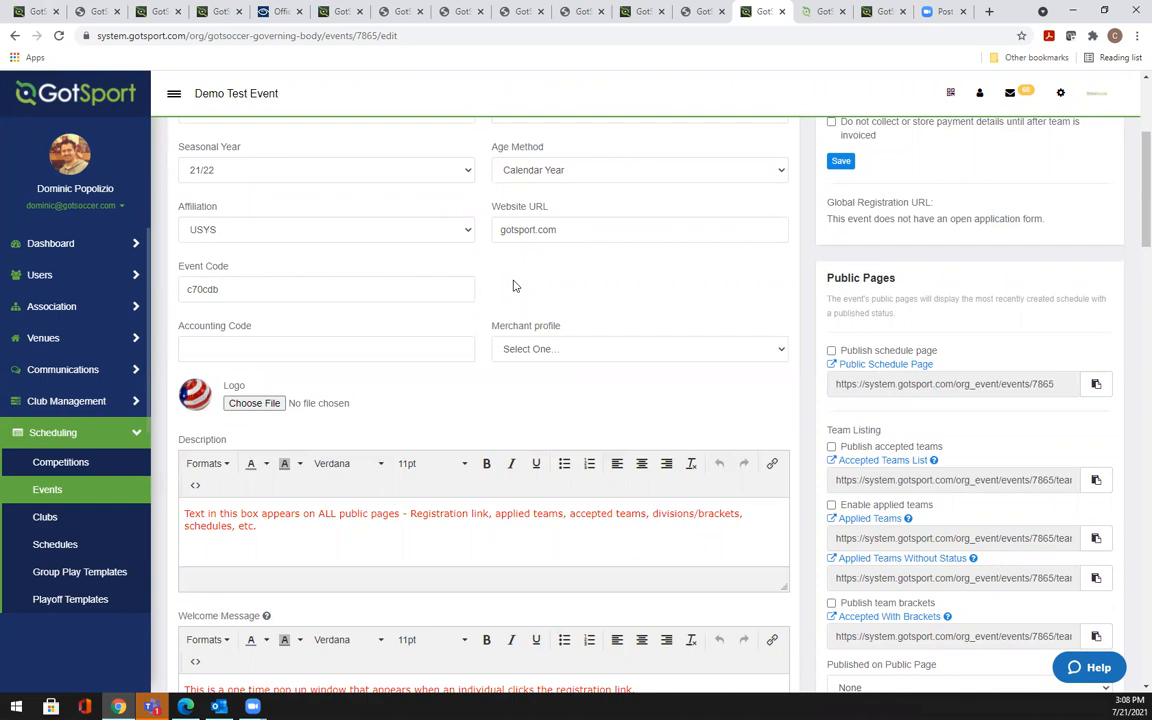
pyautogui.scroll(-1, 513, 276)
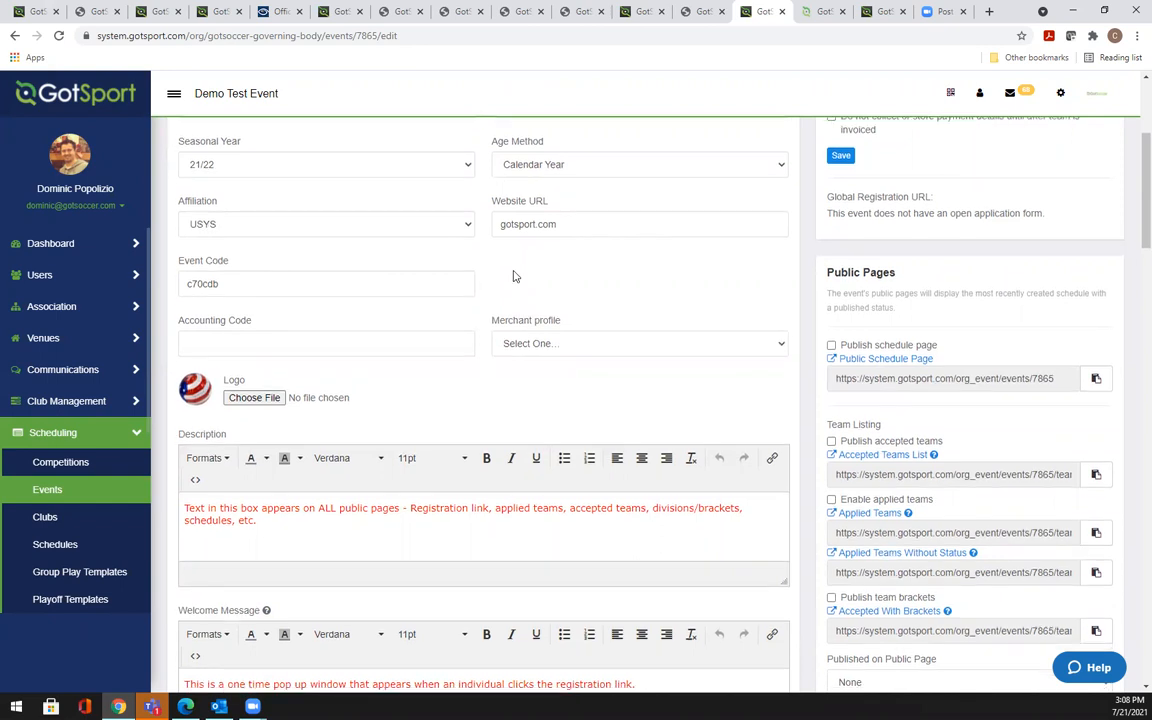
pyautogui.scroll(-1, 514, 270)
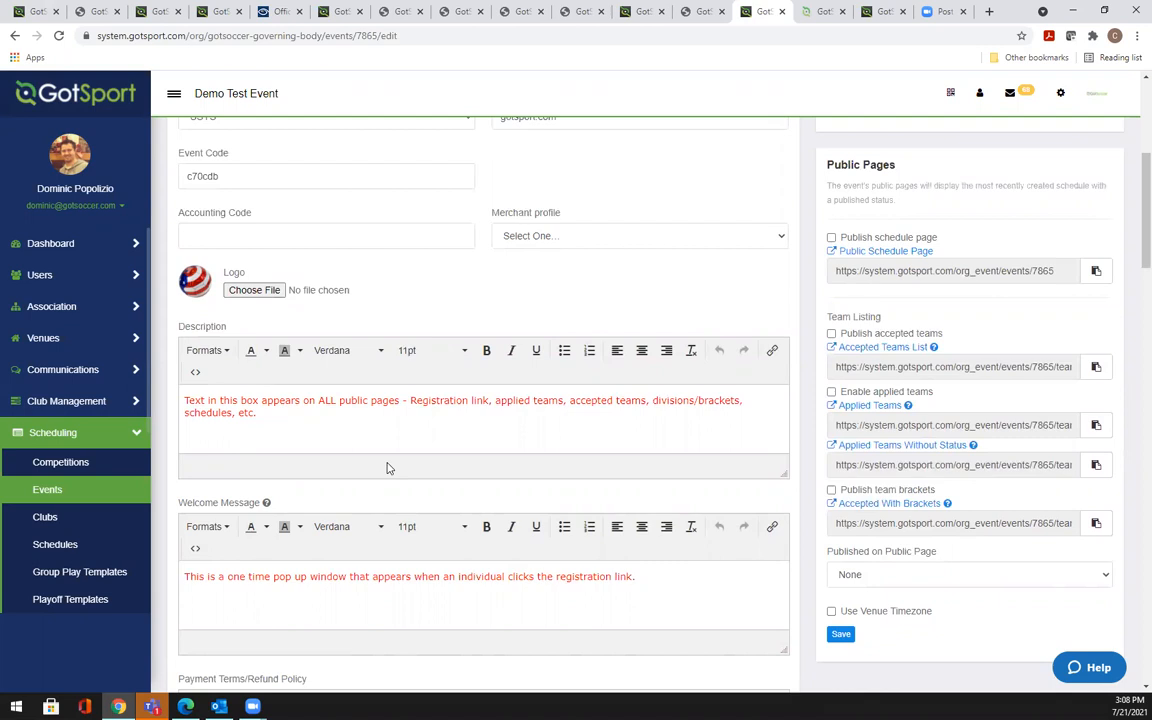
# Check the merchant profile options and set the event's accounting code to TXshowcase1719
pyautogui.click(545, 238)
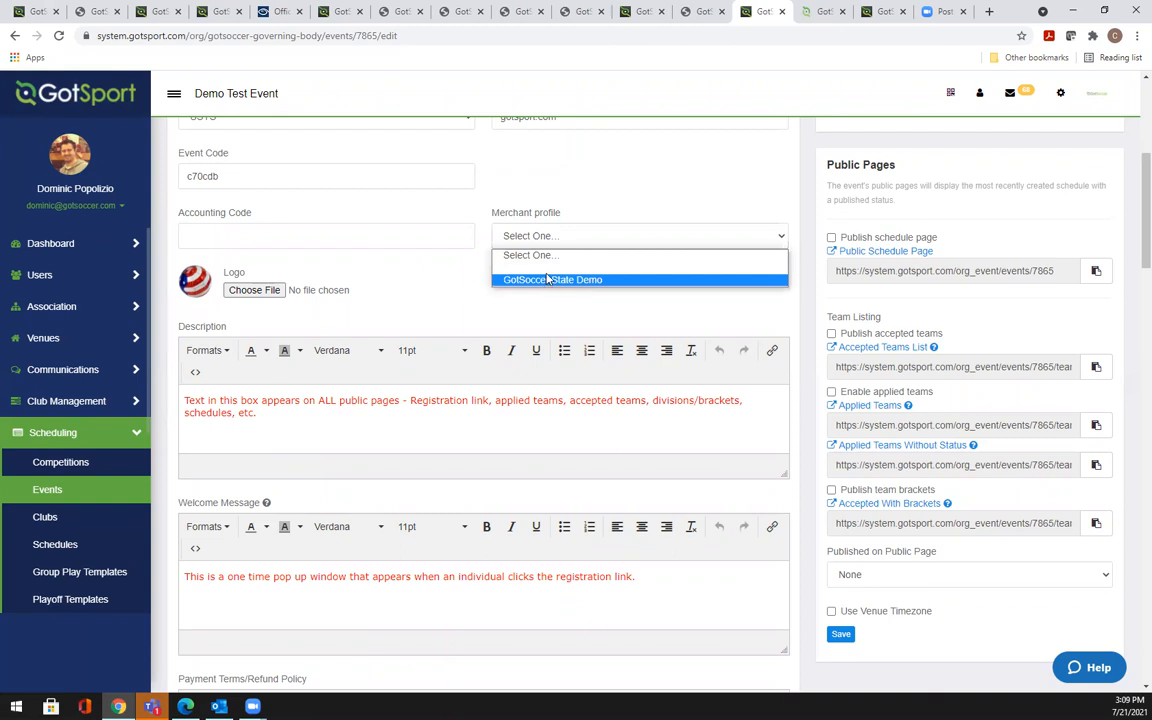
pyautogui.click(310, 241)
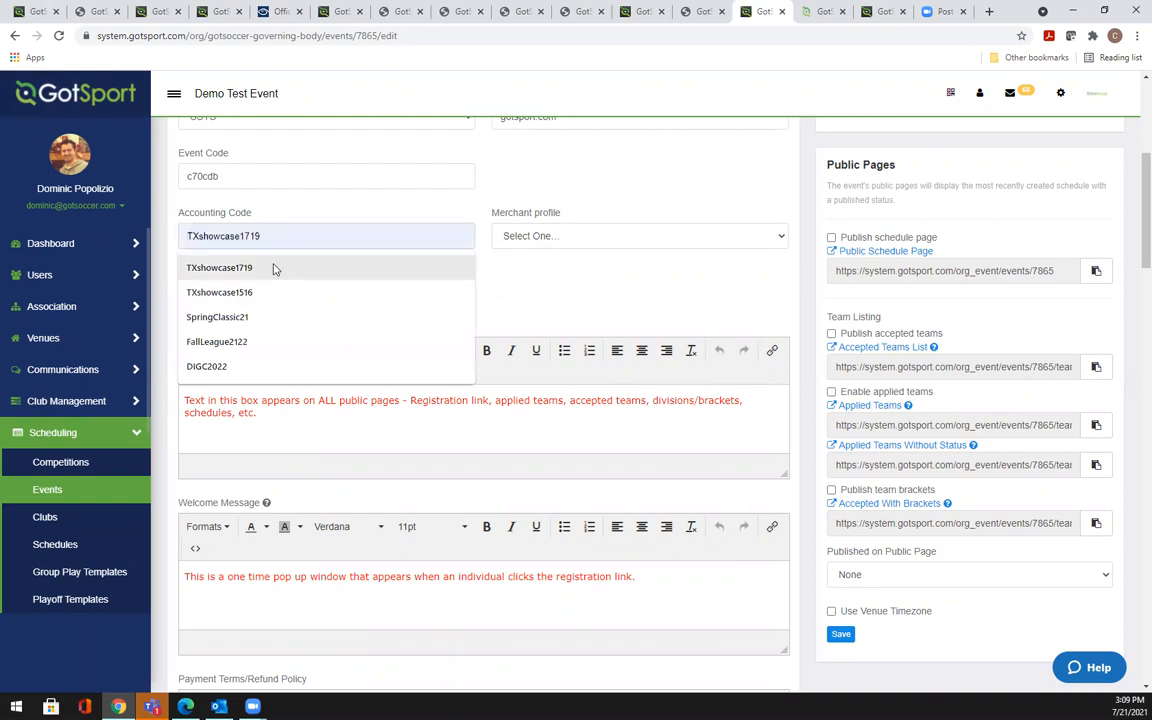
pyautogui.click(276, 267)
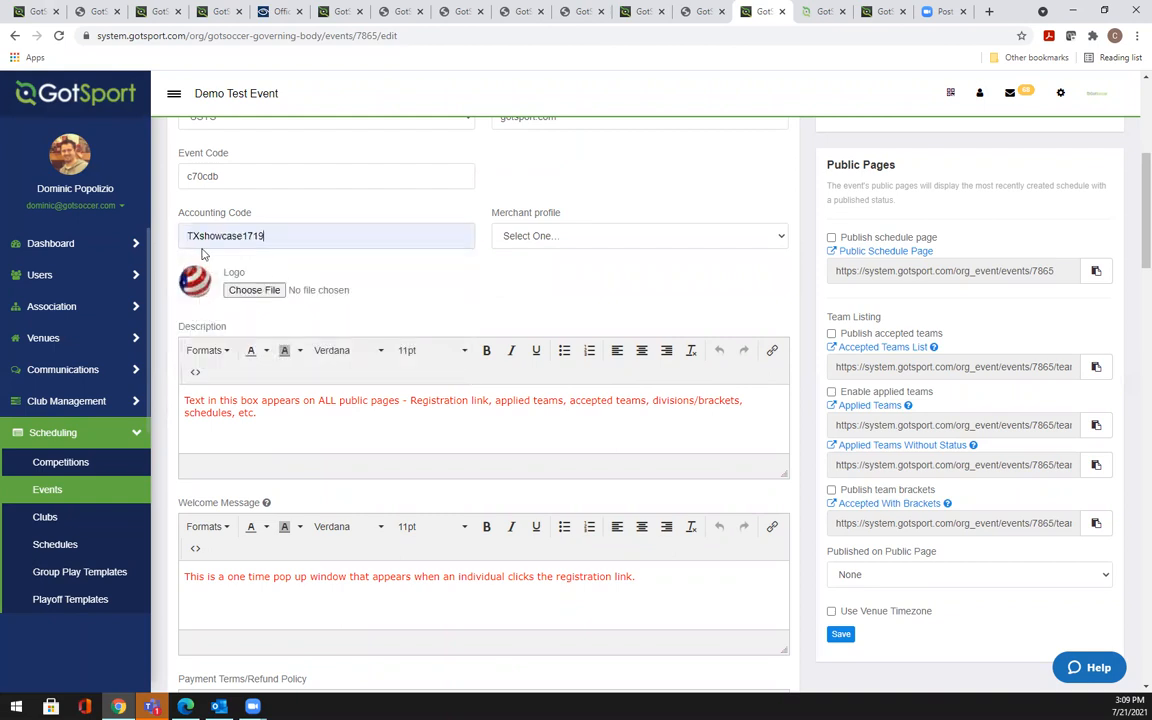
# Clear the event's accounting code and check which public pages the Description text applies to
pyautogui.doubleClick(285, 236)
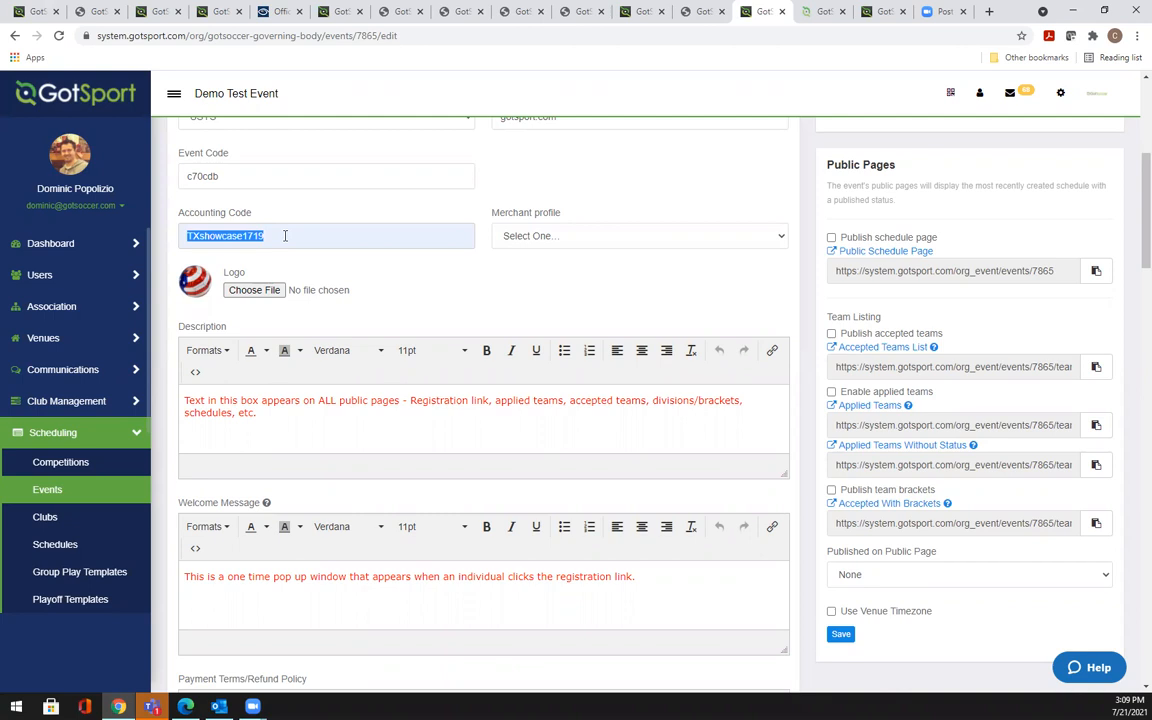
pyautogui.press('BackSpace')
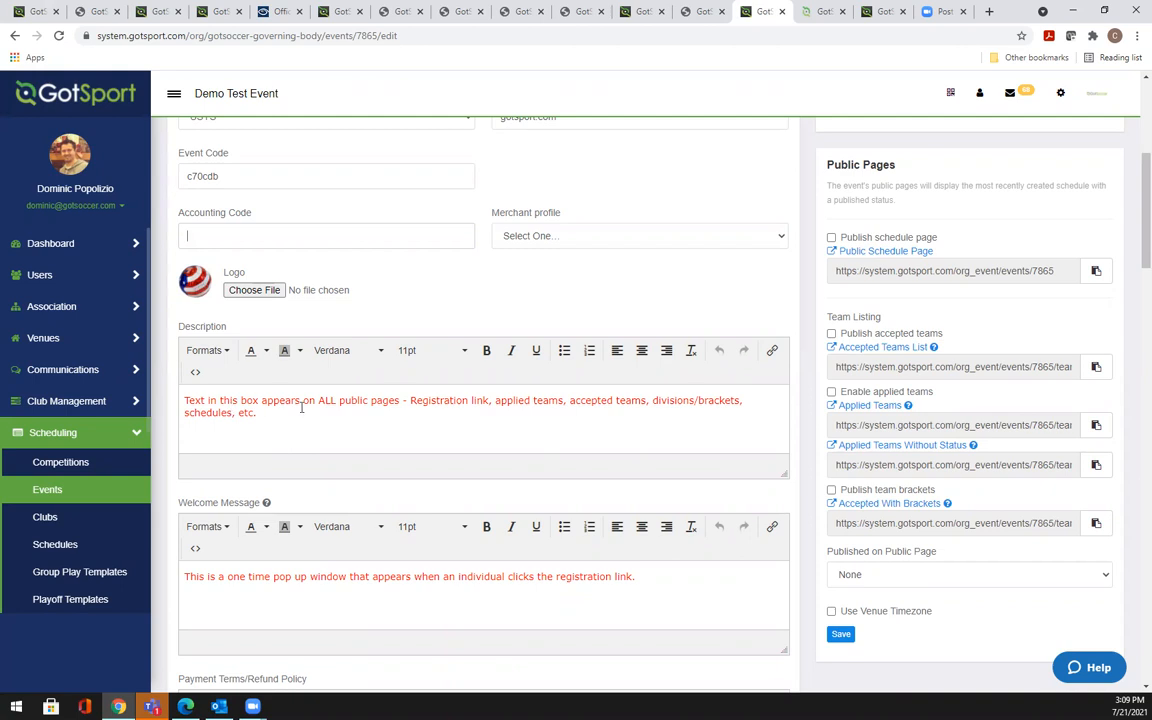
pyautogui.moveTo(232, 330); pyautogui.dragTo(178, 329)
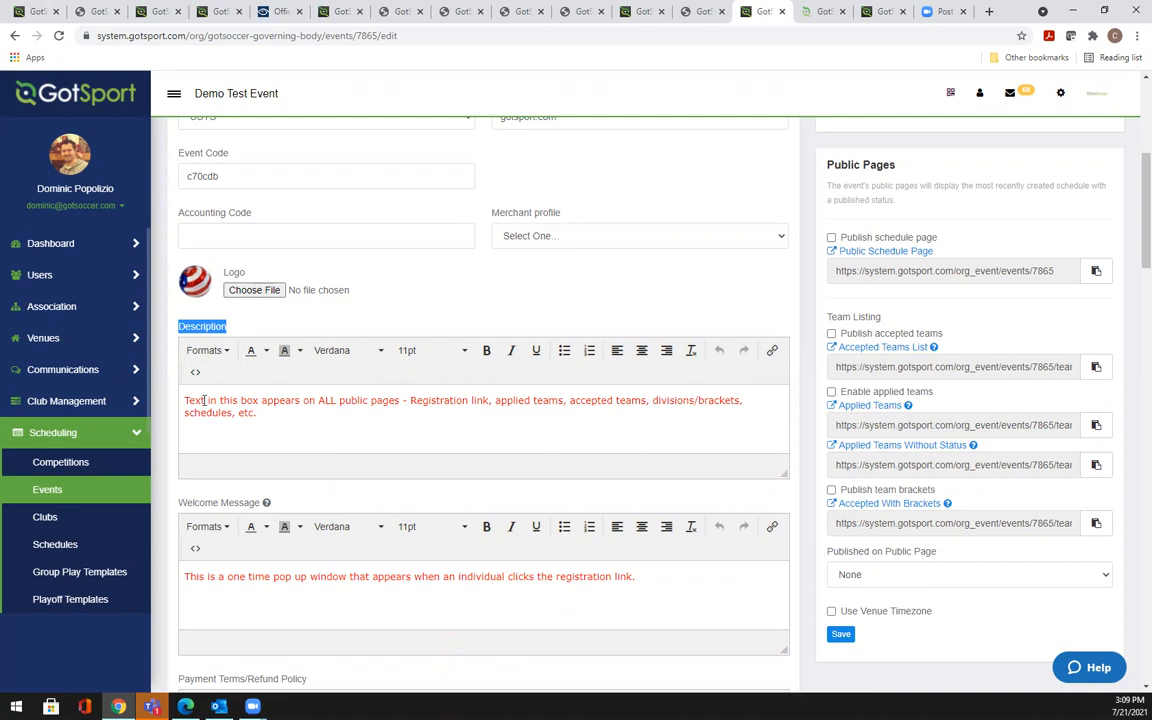
pyautogui.moveTo(408, 401); pyautogui.dragTo(490, 400)
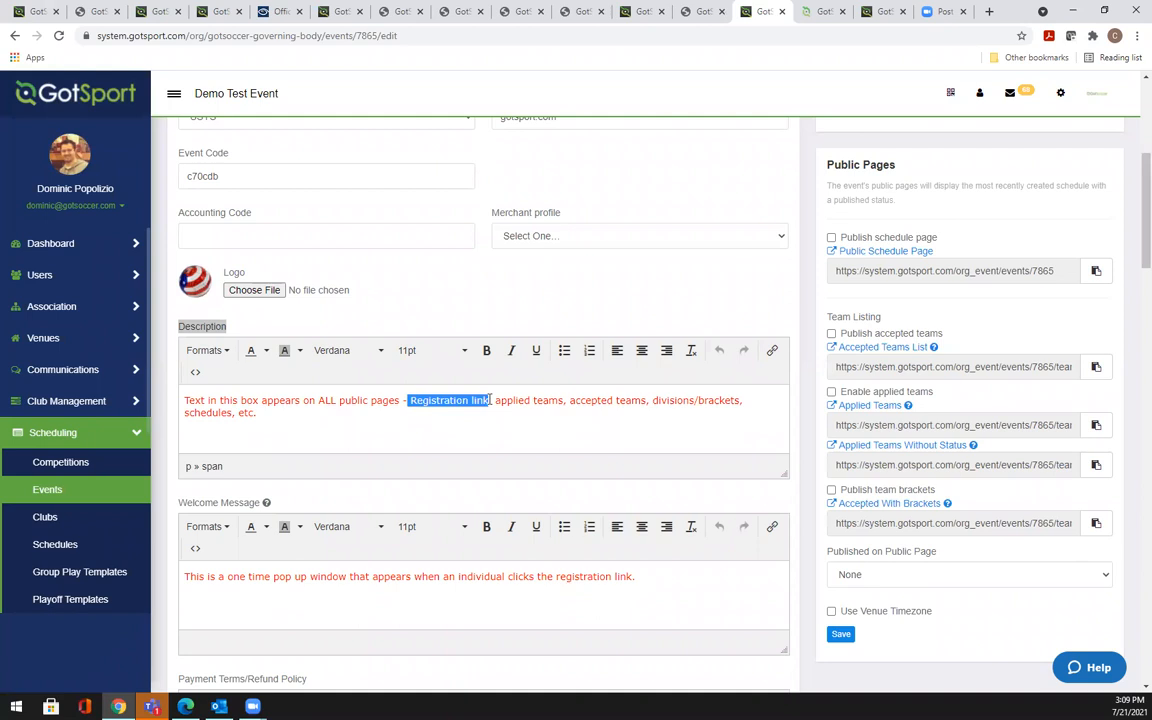
pyautogui.moveTo(495, 400); pyautogui.dragTo(659, 401)
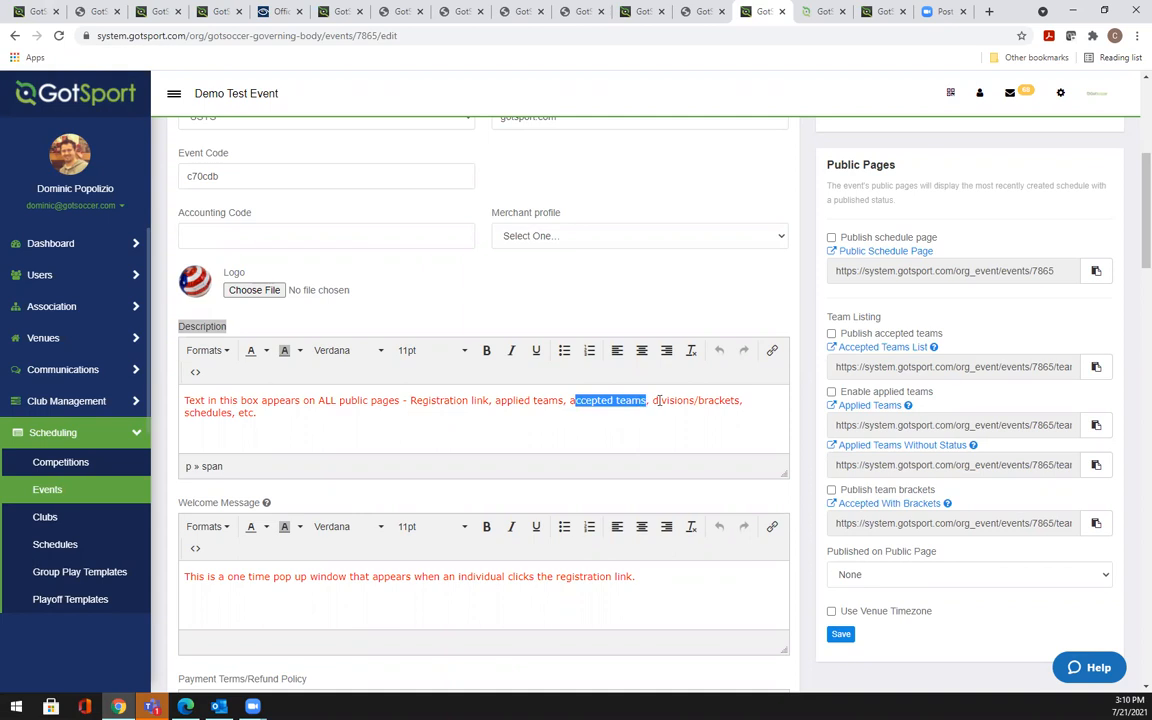
pyautogui.click(659, 401)
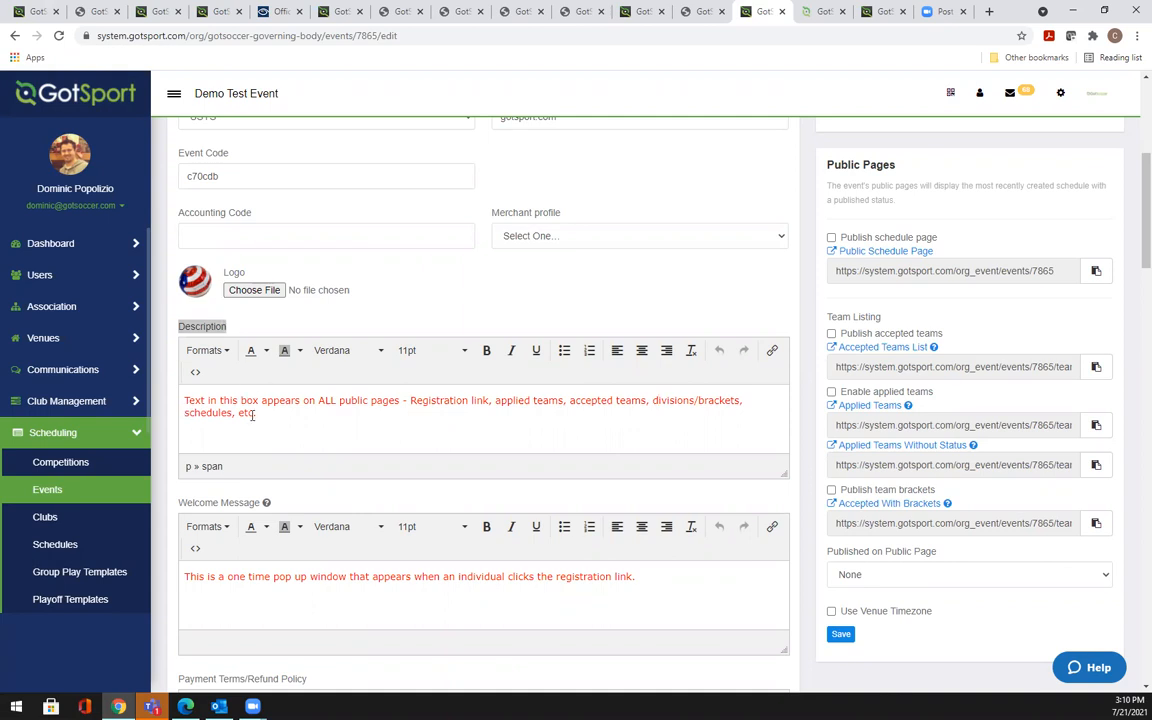
pyautogui.click(244, 332)
# Review the event's welcome message, payment terms/refund policy and notification emails fields
pyautogui.scroll(-2, 797, 453)
pyautogui.scroll(-3, 795, 450)
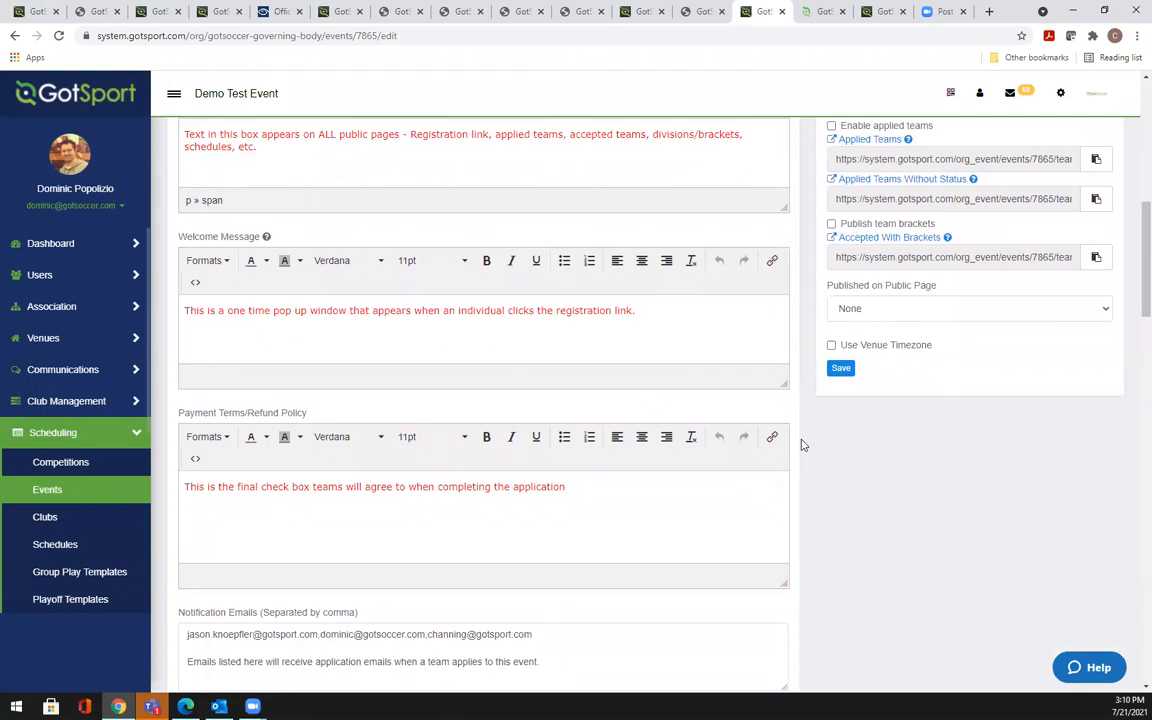
pyautogui.moveTo(267, 239)
pyautogui.scroll(-2, 812, 417)
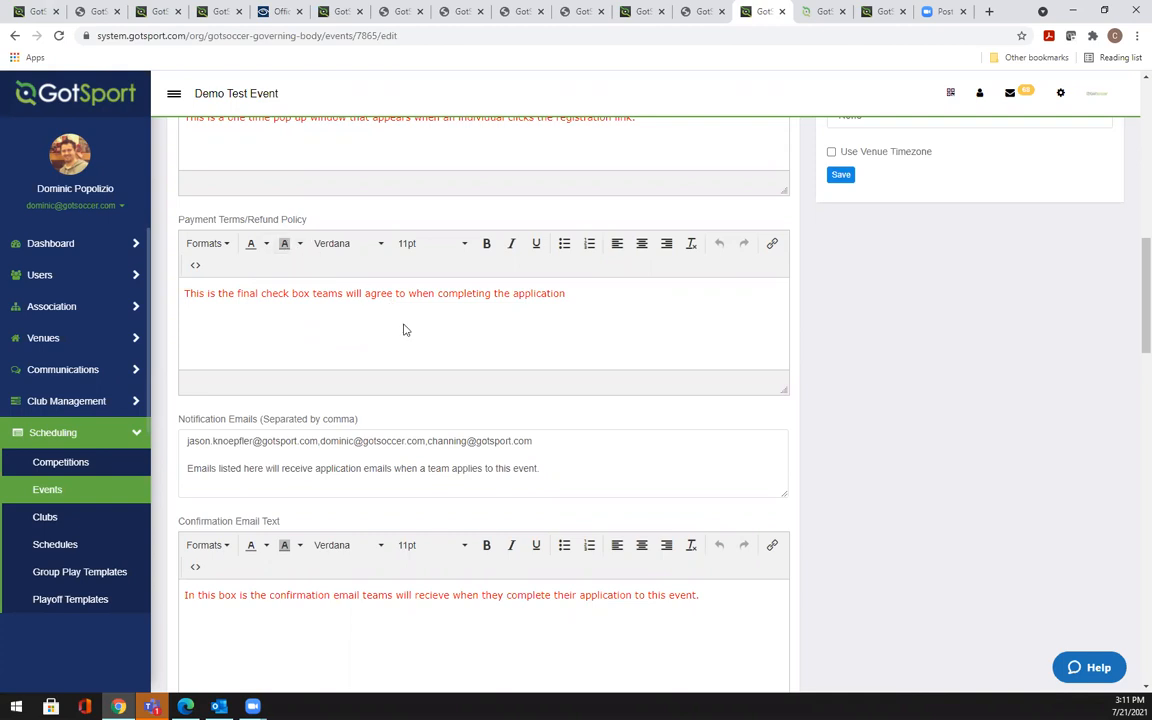
pyautogui.click(576, 295)
pyautogui.scroll(-2, 822, 408)
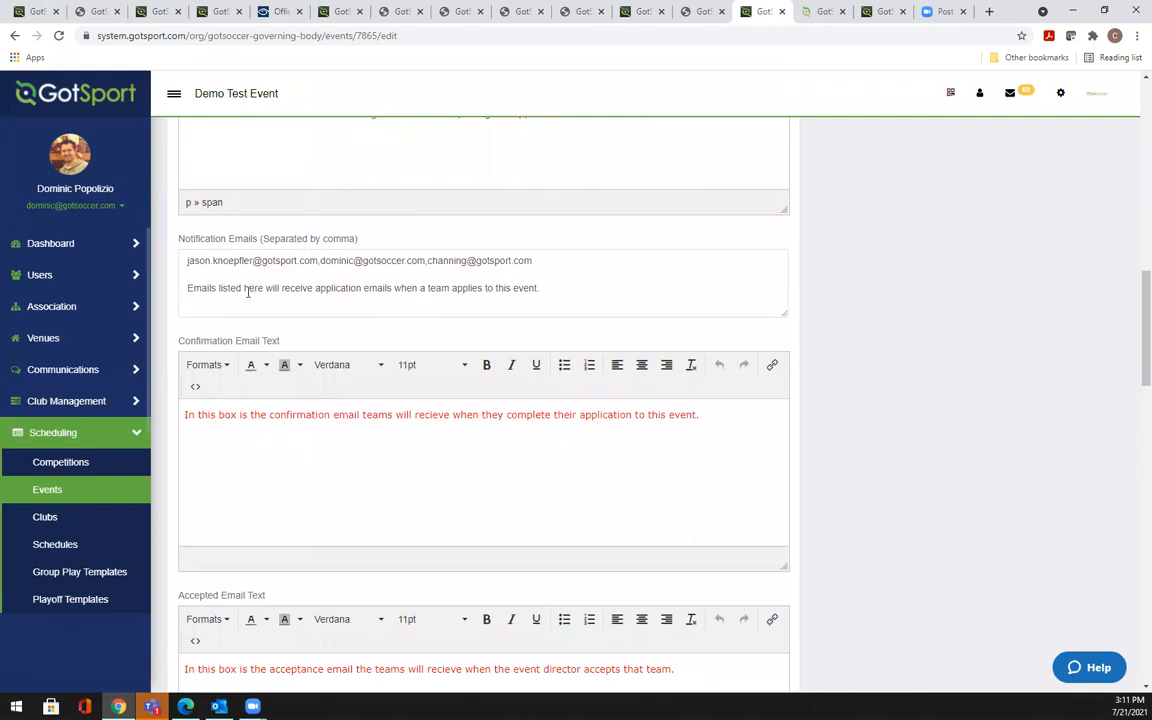
pyautogui.moveTo(231, 288); pyautogui.dragTo(540, 292)
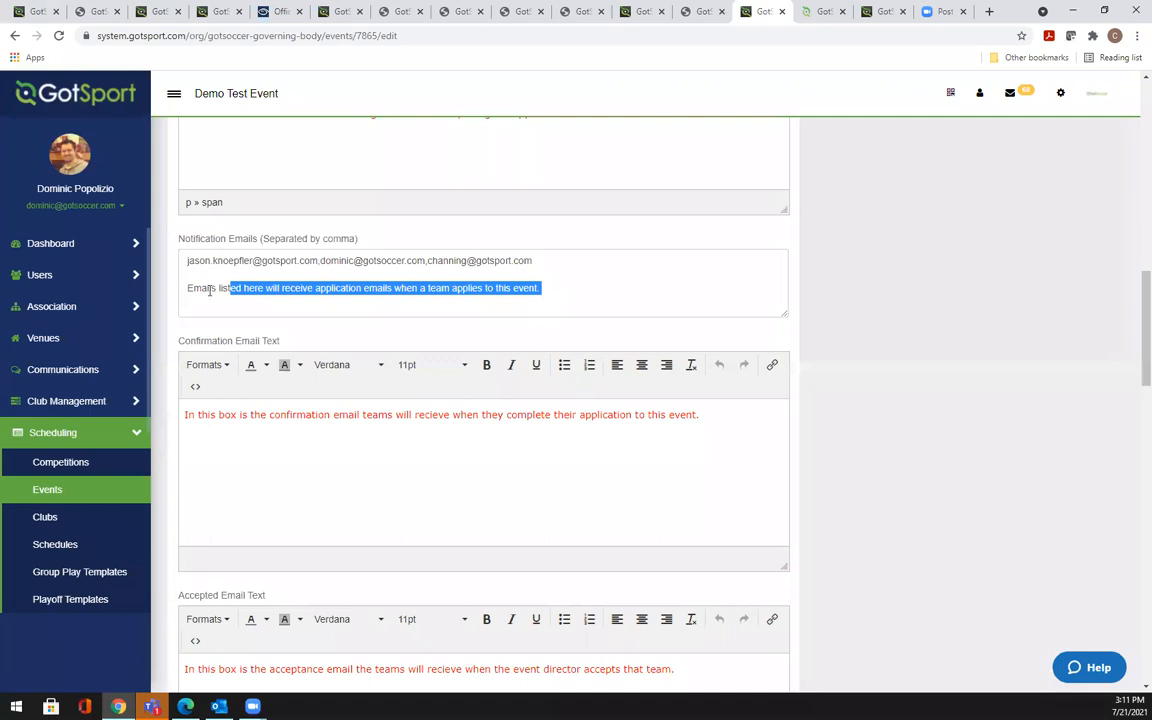
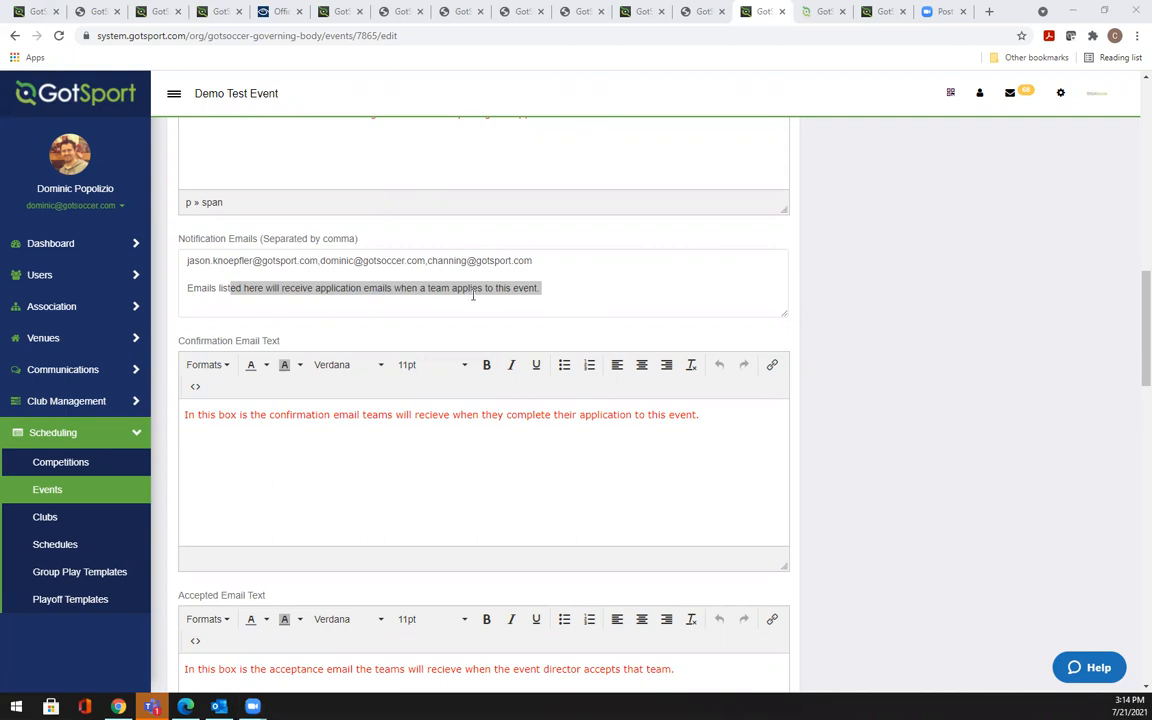
# Examine the confirmation email text and accepted email text that teams receive for the event
pyautogui.click(967, 296)
pyautogui.scroll(-1, 967, 296)
pyautogui.scroll(-3, 967, 296)
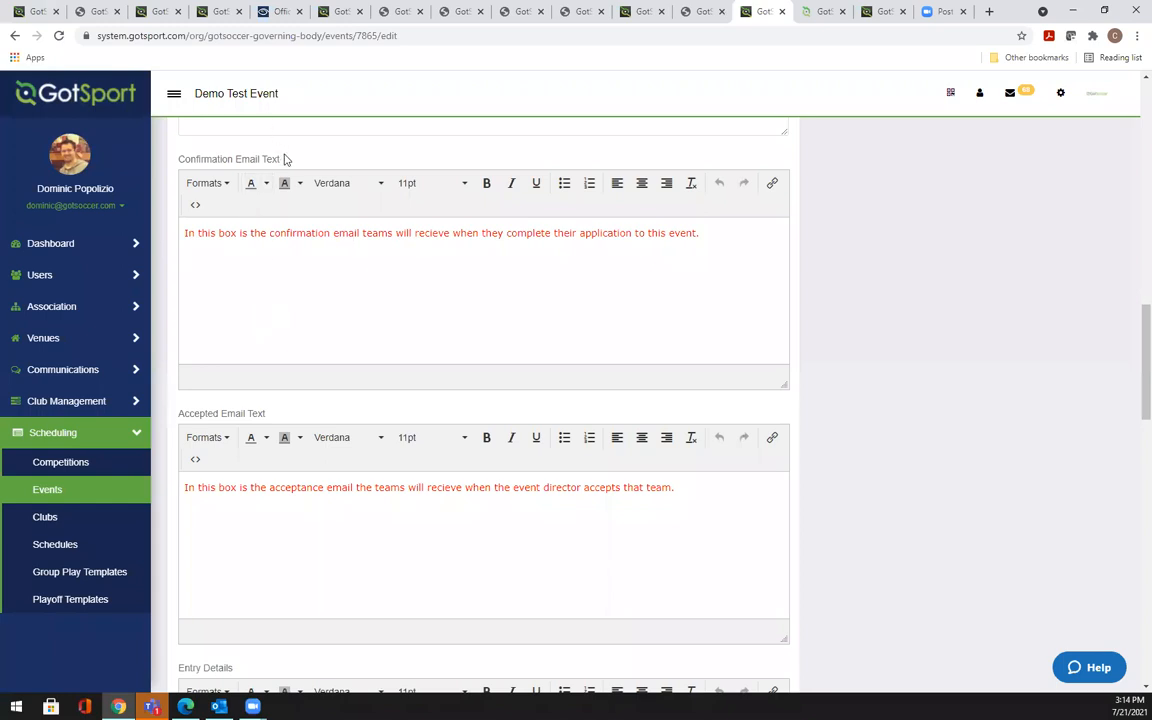
pyautogui.moveTo(284, 163); pyautogui.dragTo(179, 162)
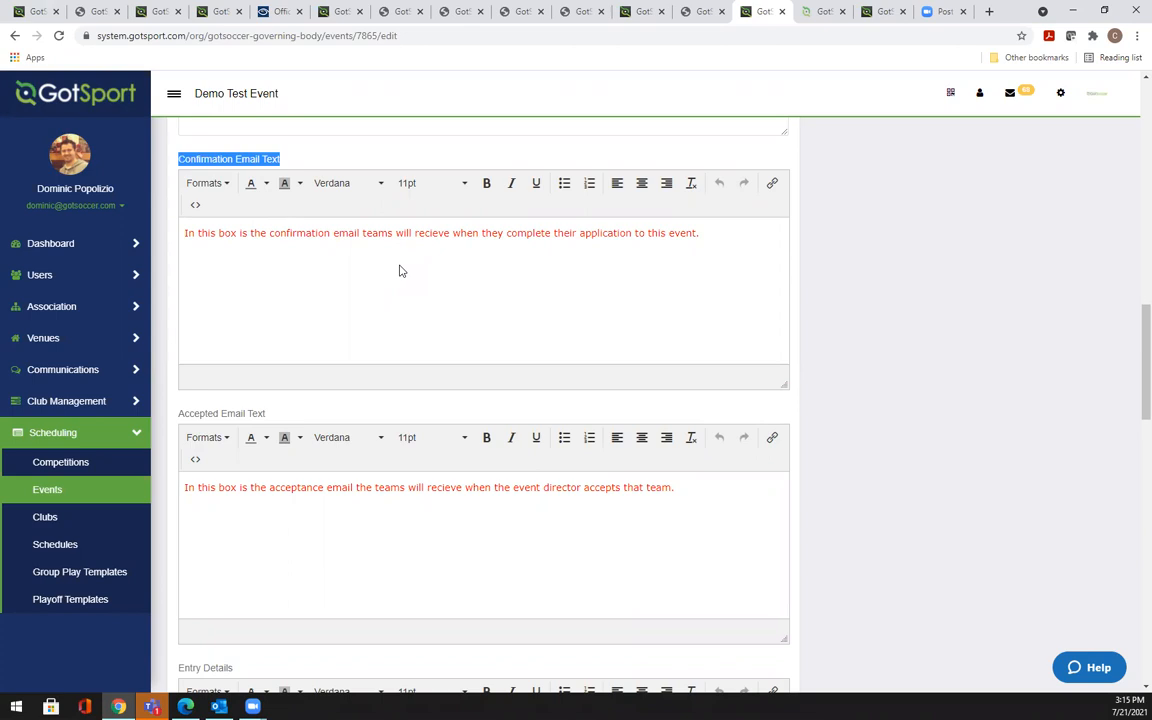
pyautogui.tripleClick(242, 414)
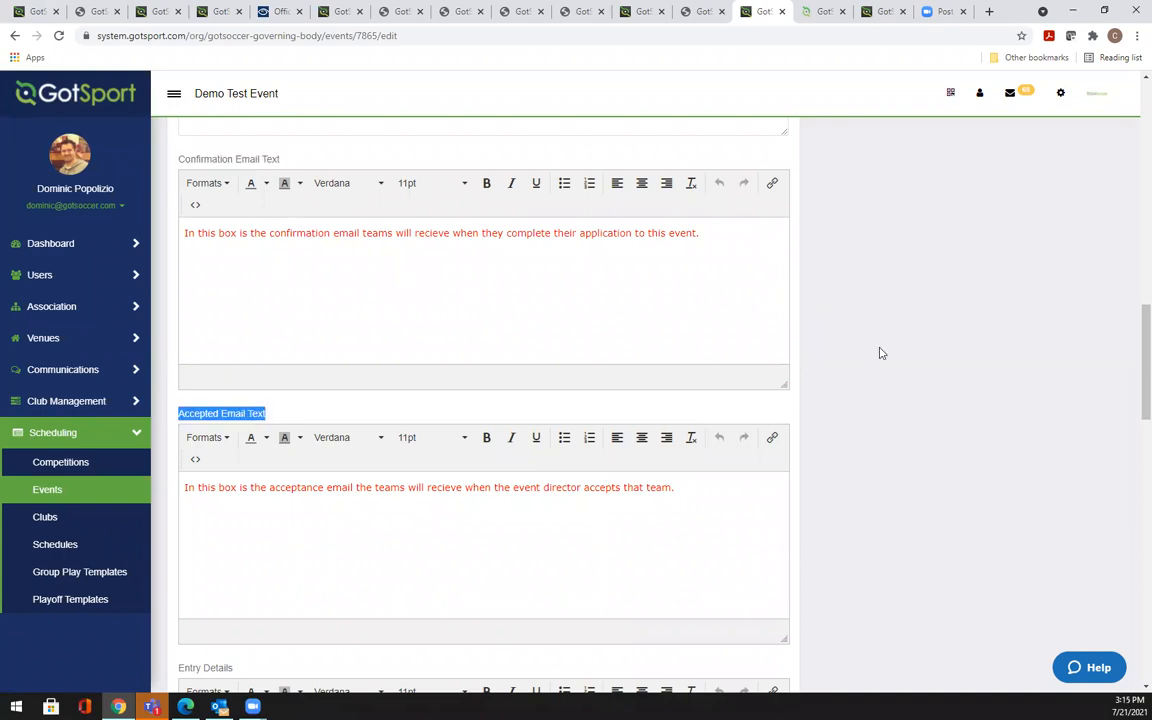
pyautogui.click(895, 382)
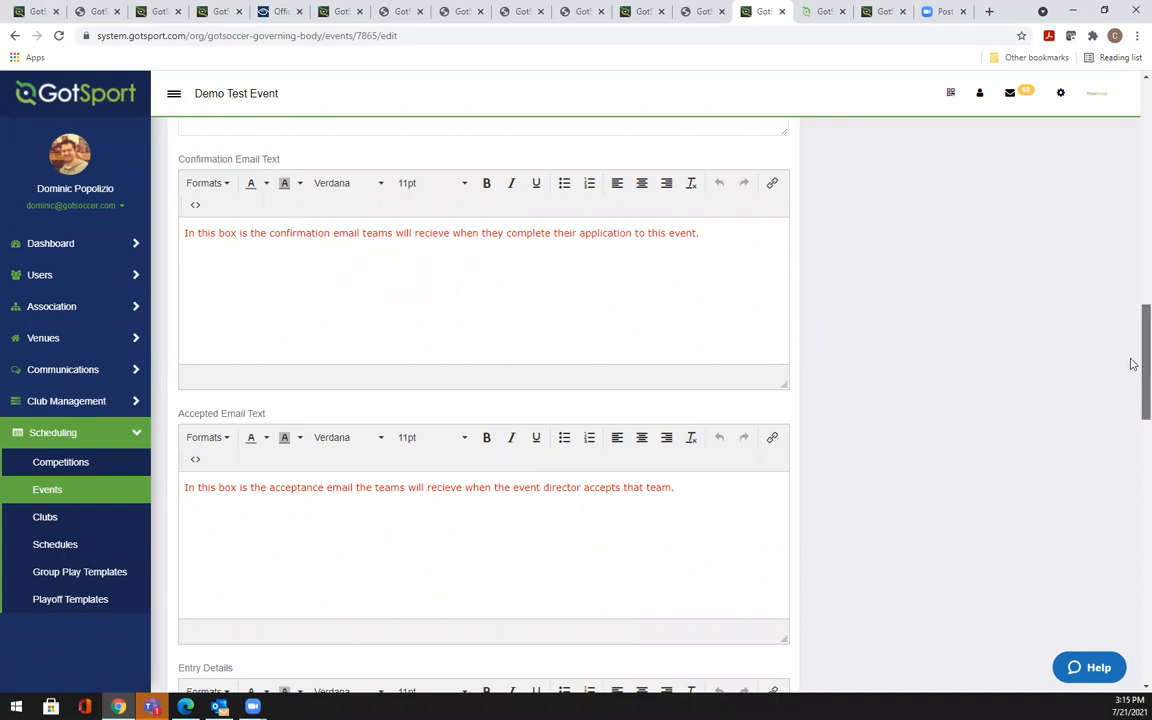
pyautogui.scroll(-3, 1133, 380)
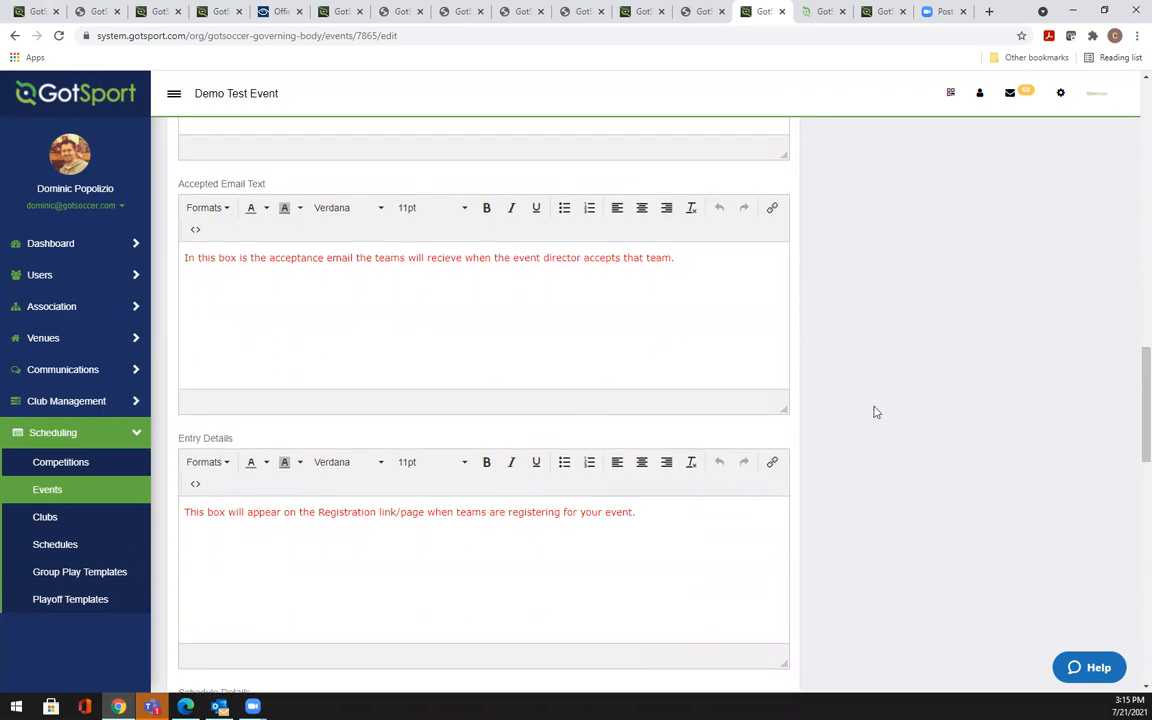
pyautogui.scroll(3, 872, 409)
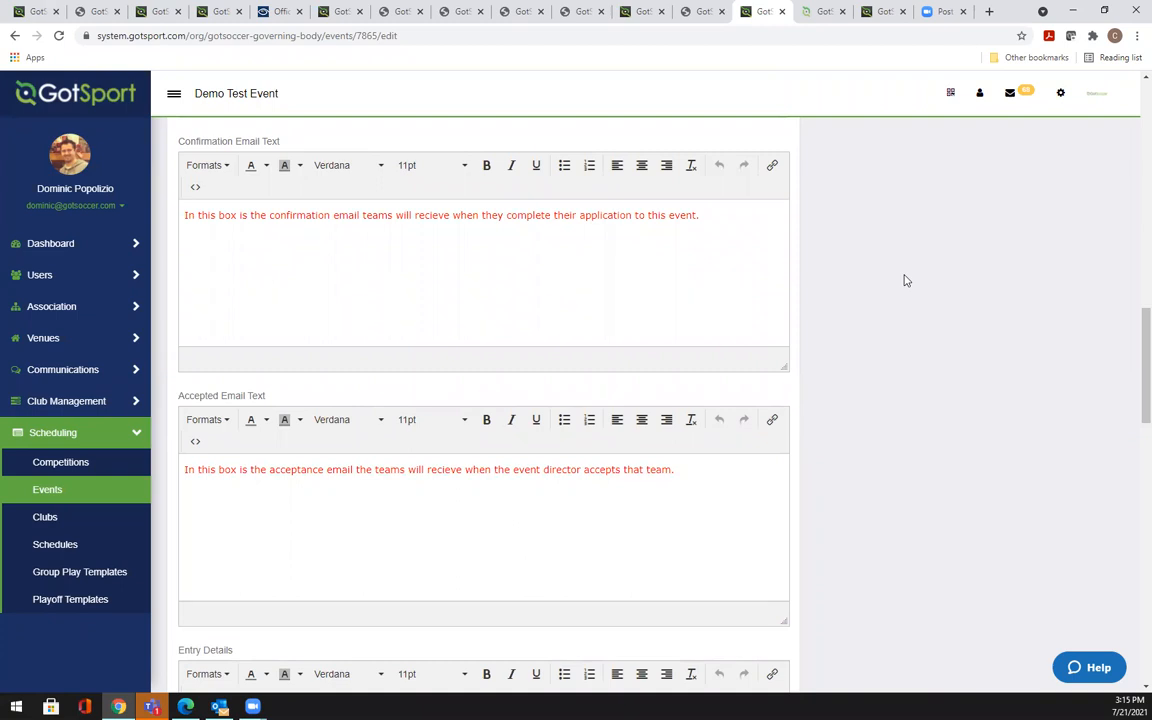
# Compare the Entry Details and Schedule Details text with the event's general Description
pyautogui.moveTo(1133, 361); pyautogui.dragTo(1132, 453)
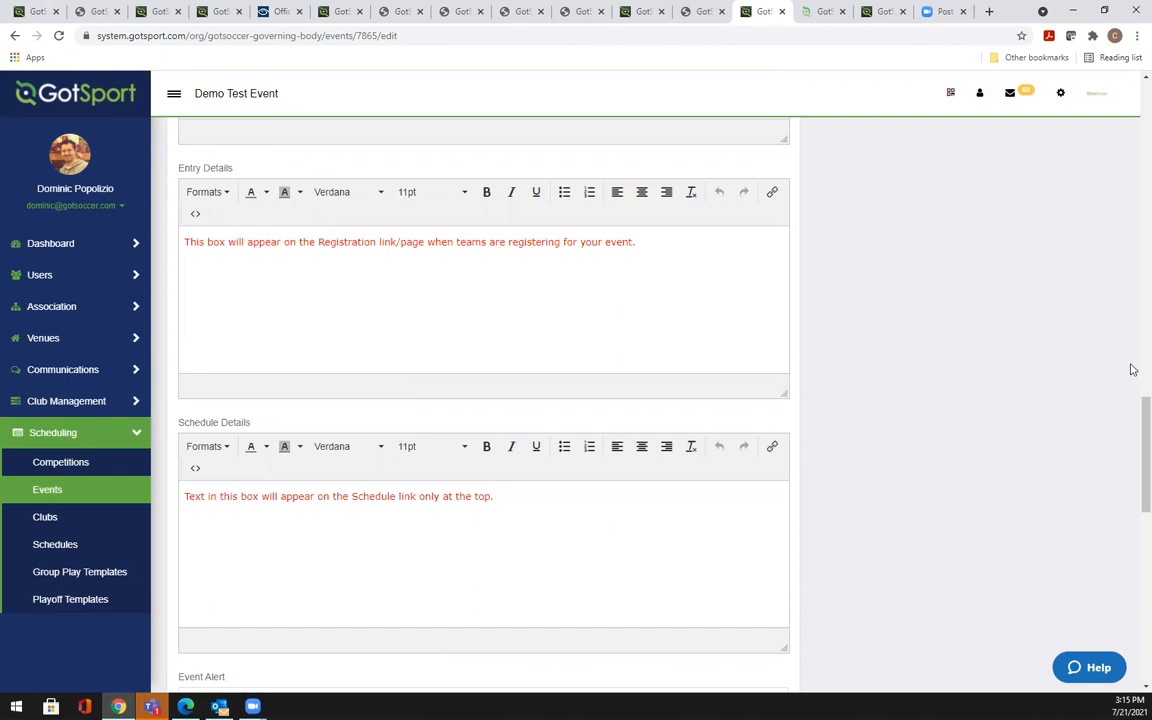
pyautogui.moveTo(1133, 419); pyautogui.dragTo(1131, 173)
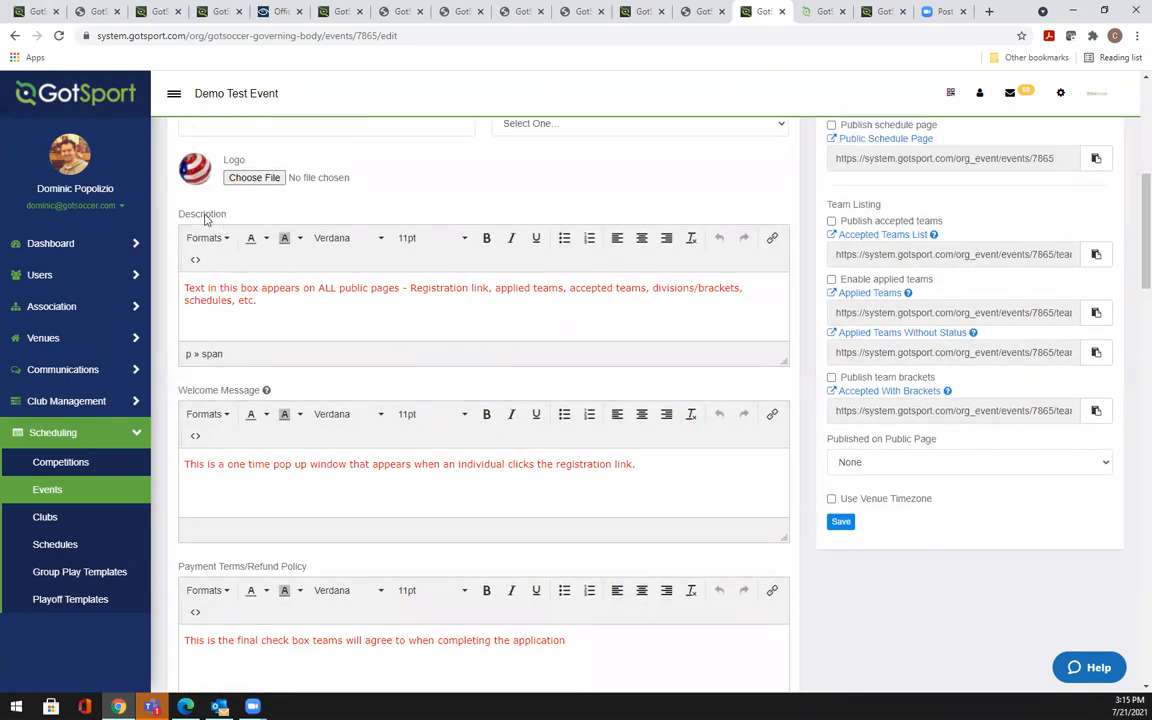
pyautogui.moveTo(1133, 216); pyautogui.dragTo(1133, 438)
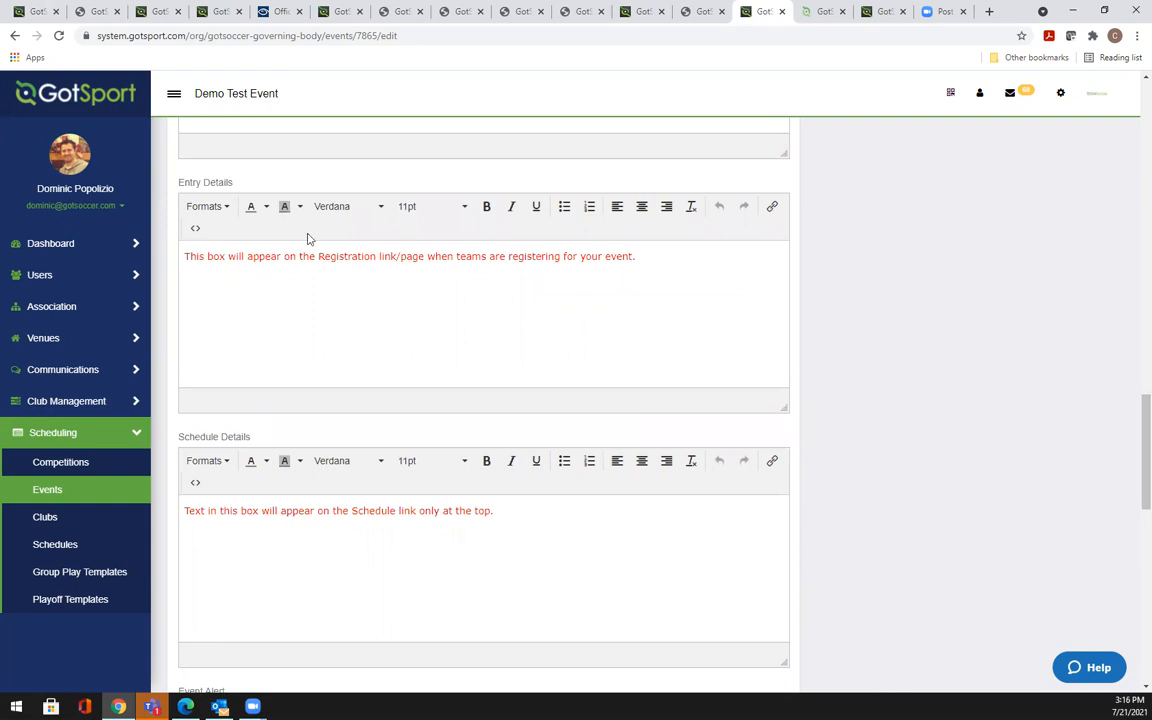
pyautogui.moveTo(233, 184); pyautogui.dragTo(170, 176)
pyautogui.click(251, 441)
pyautogui.moveTo(251, 441); pyautogui.dragTo(178, 439)
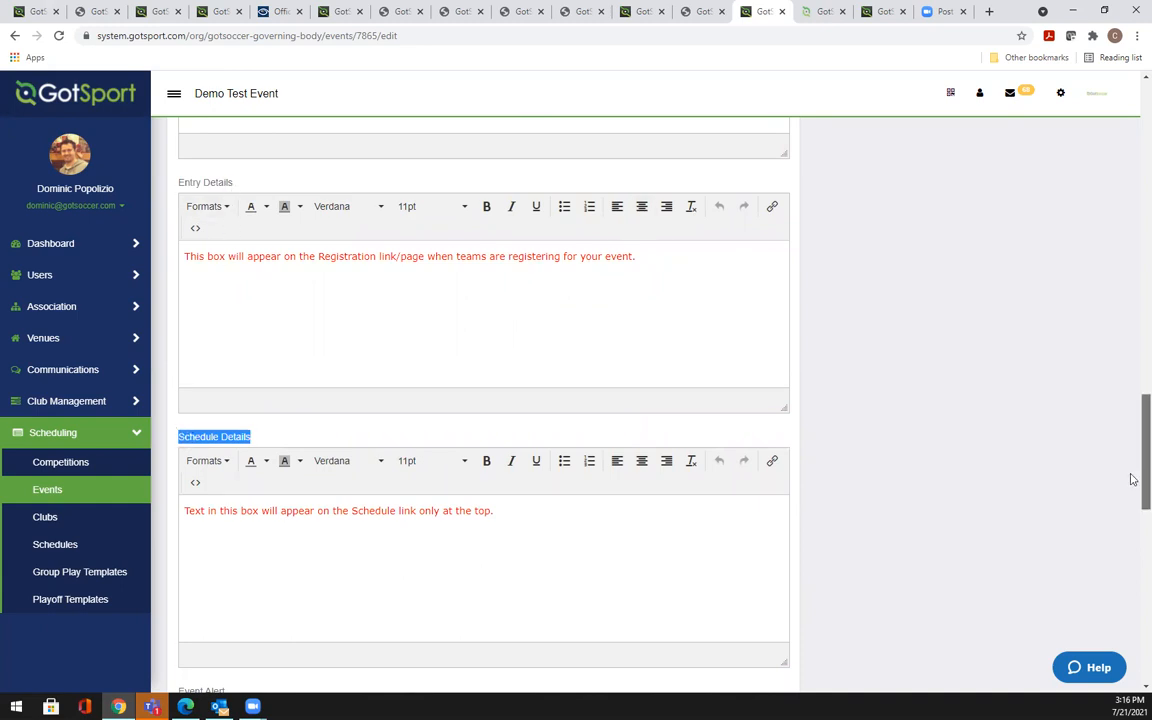
# Examine the Event Alert text set for the event's public pages
pyautogui.scroll(-3, 1132, 490)
pyautogui.scroll(-2, 1132, 512)
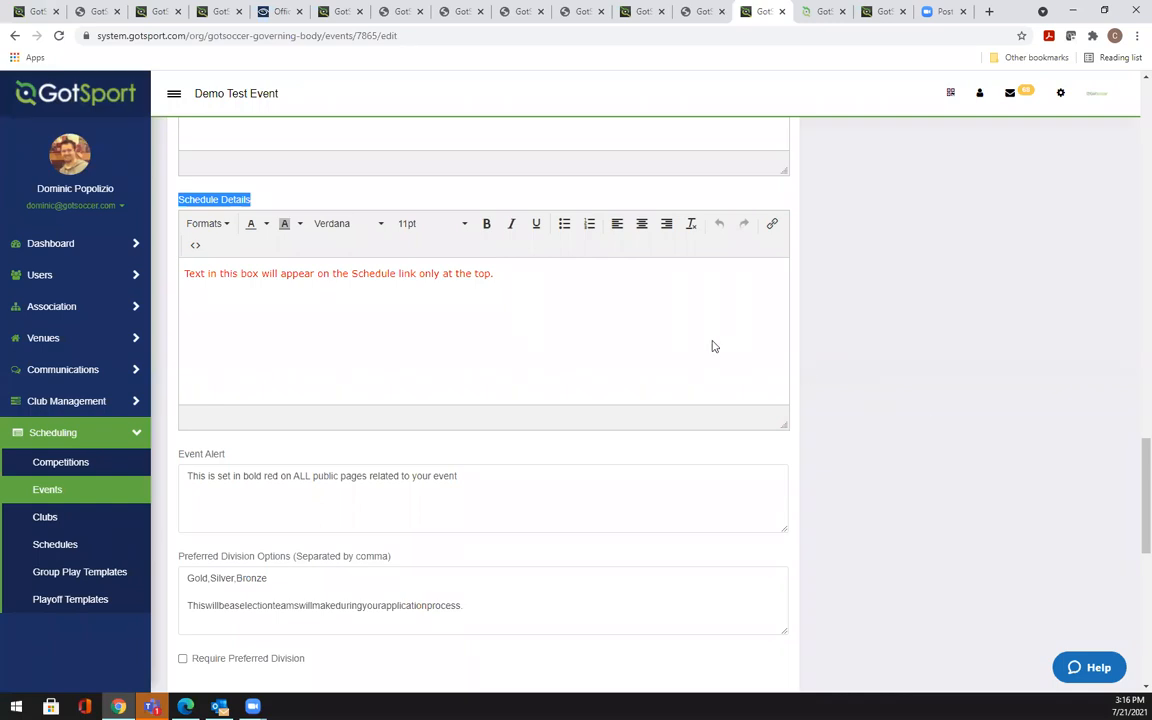
pyautogui.moveTo(226, 458); pyautogui.dragTo(162, 458)
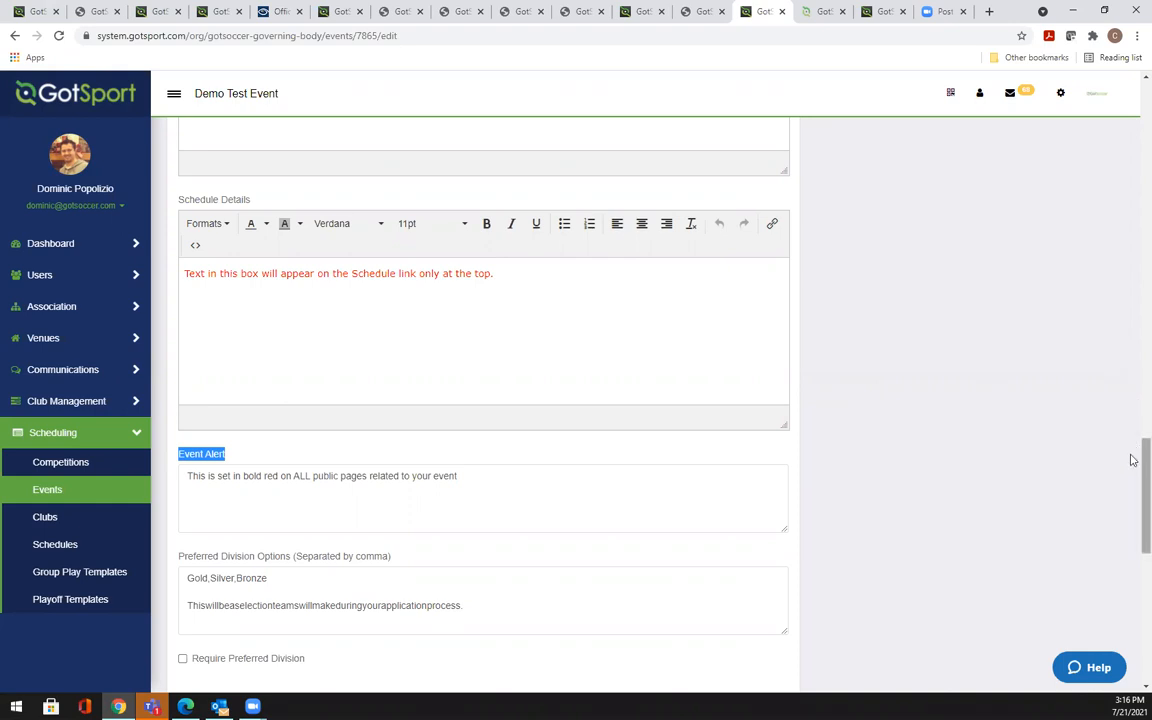
# Check the preferred division options, try requiring a preferred division, and switch that requirement off again
pyautogui.scroll(-3, 1133, 475)
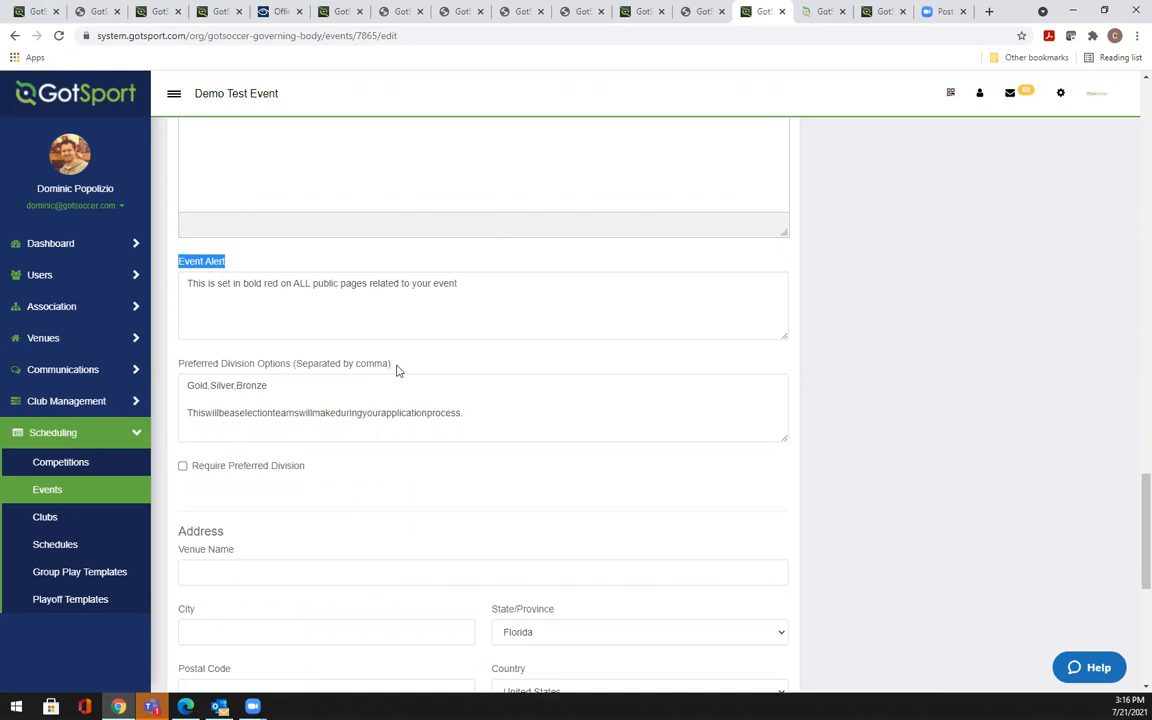
pyautogui.moveTo(393, 366); pyautogui.dragTo(185, 368)
pyautogui.scroll(-2, 1131, 532)
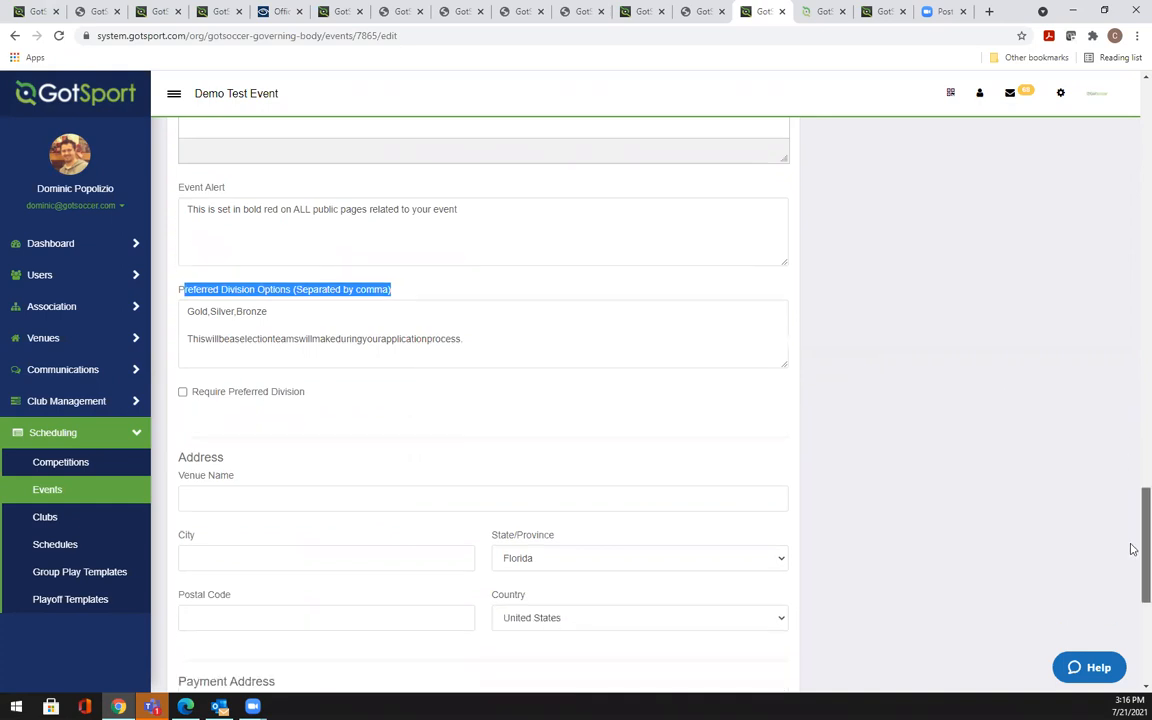
pyautogui.scroll(-1, 1133, 560)
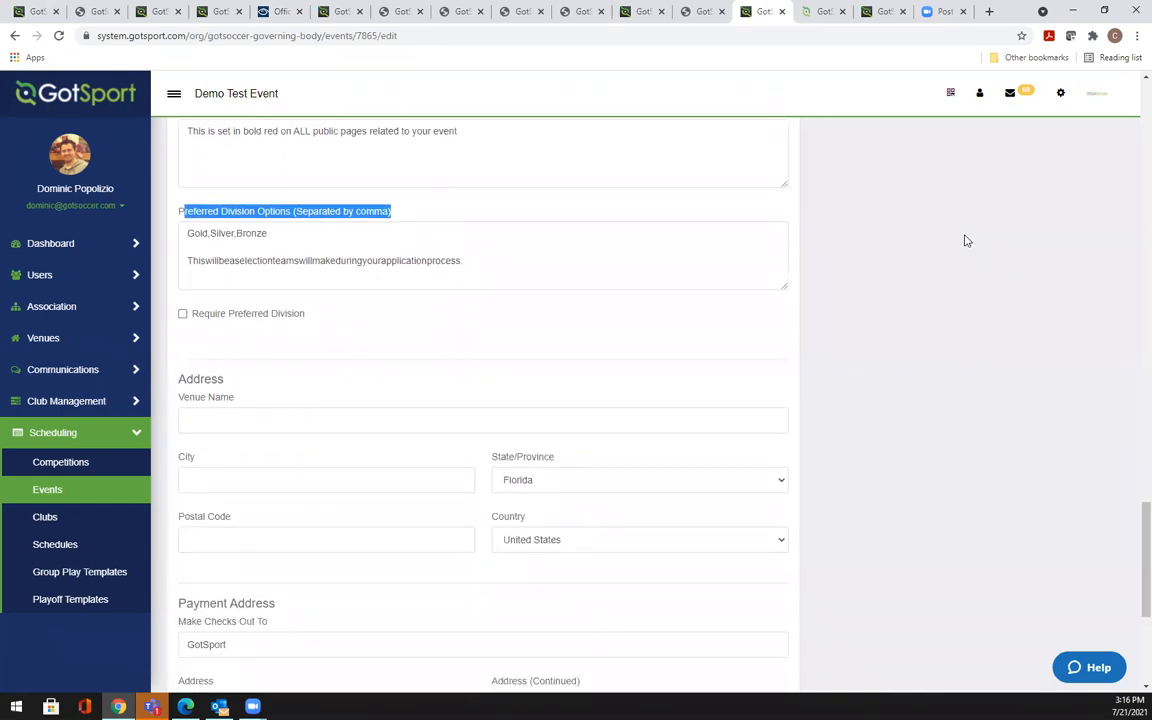
pyautogui.click(197, 318)
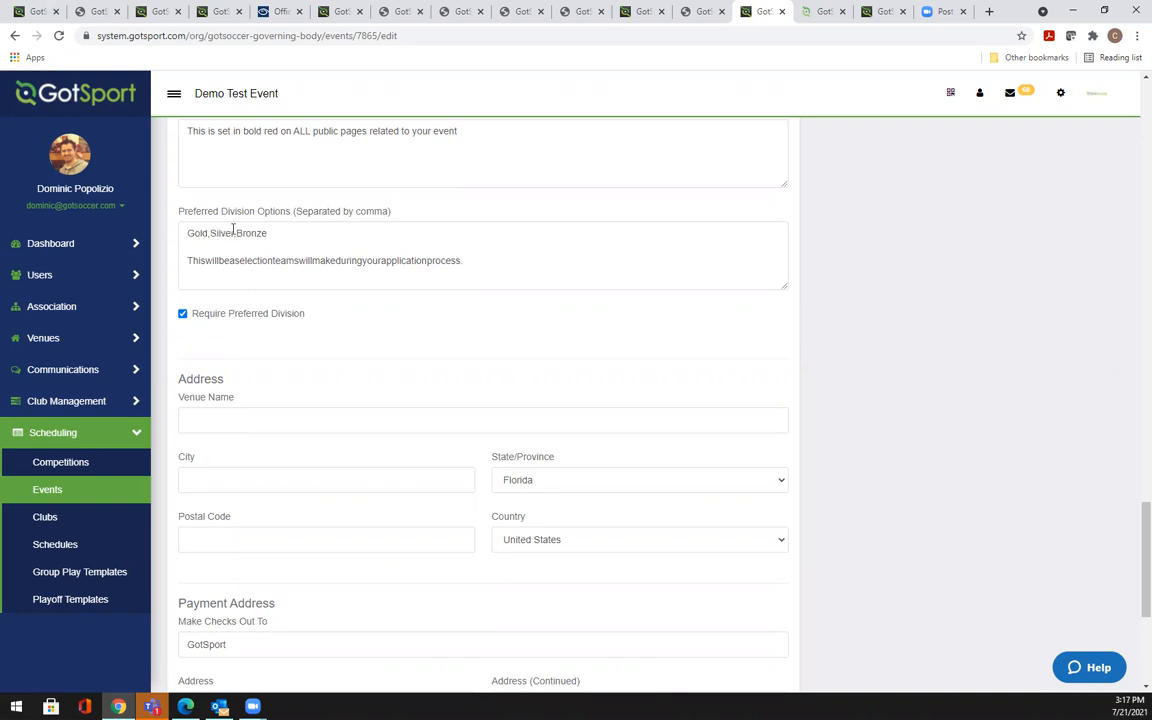
pyautogui.click(183, 315)
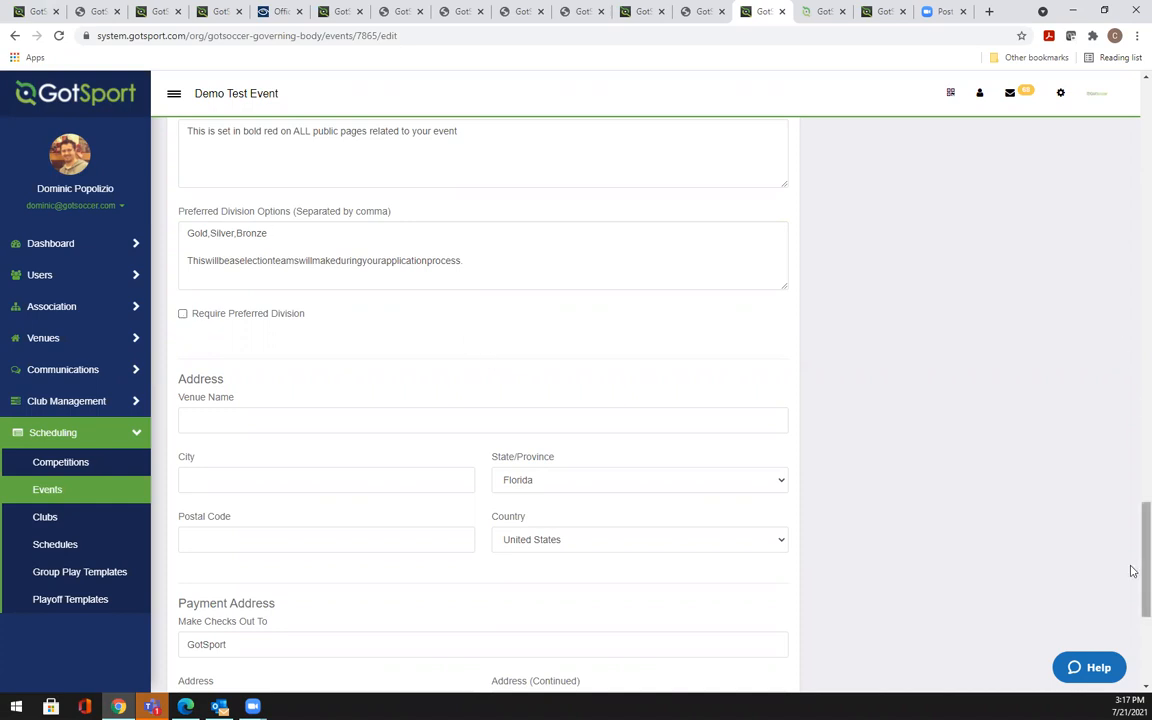
# Review the event's venue address and payment address fields down to the end of the form
pyautogui.scroll(-3, 1133, 571)
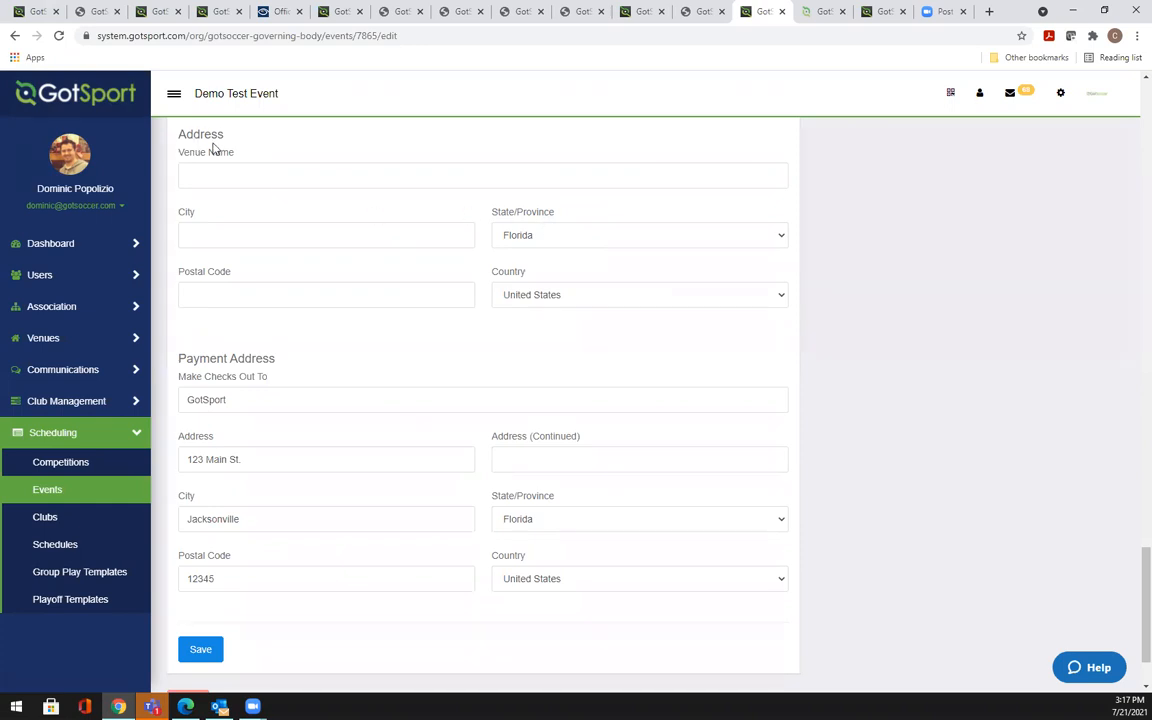
pyautogui.moveTo(556, 213); pyautogui.dragTo(492, 213)
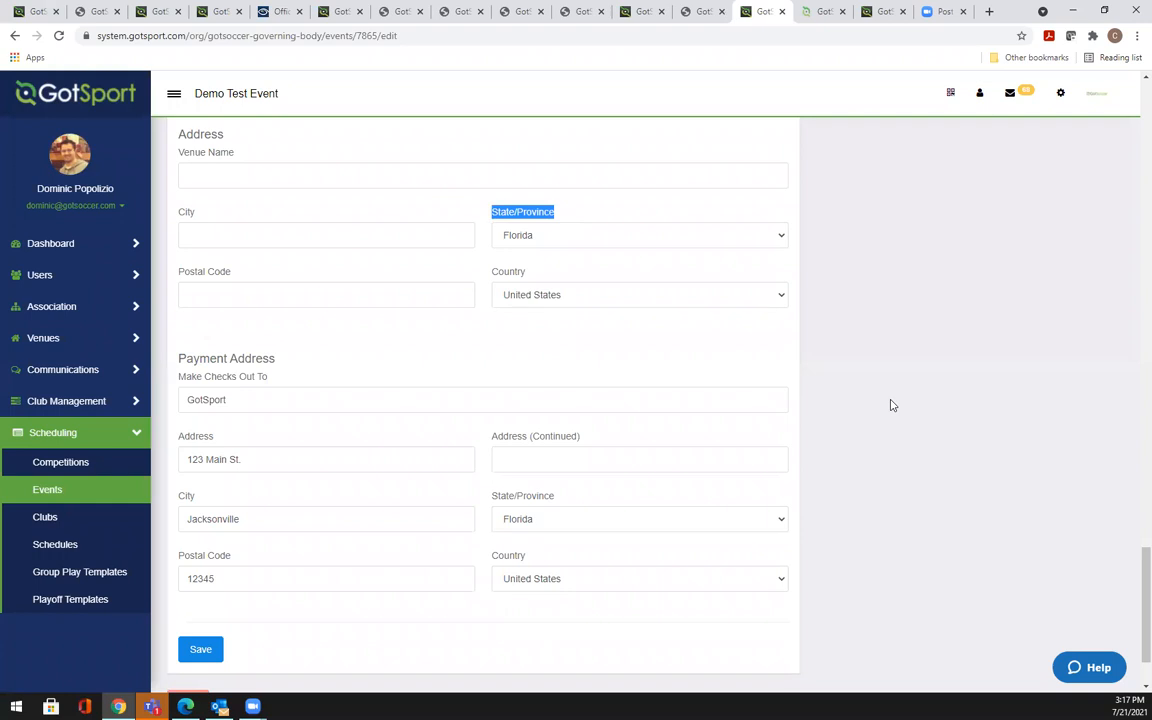
pyautogui.moveTo(1145, 566); pyautogui.dragTo(1145, 579)
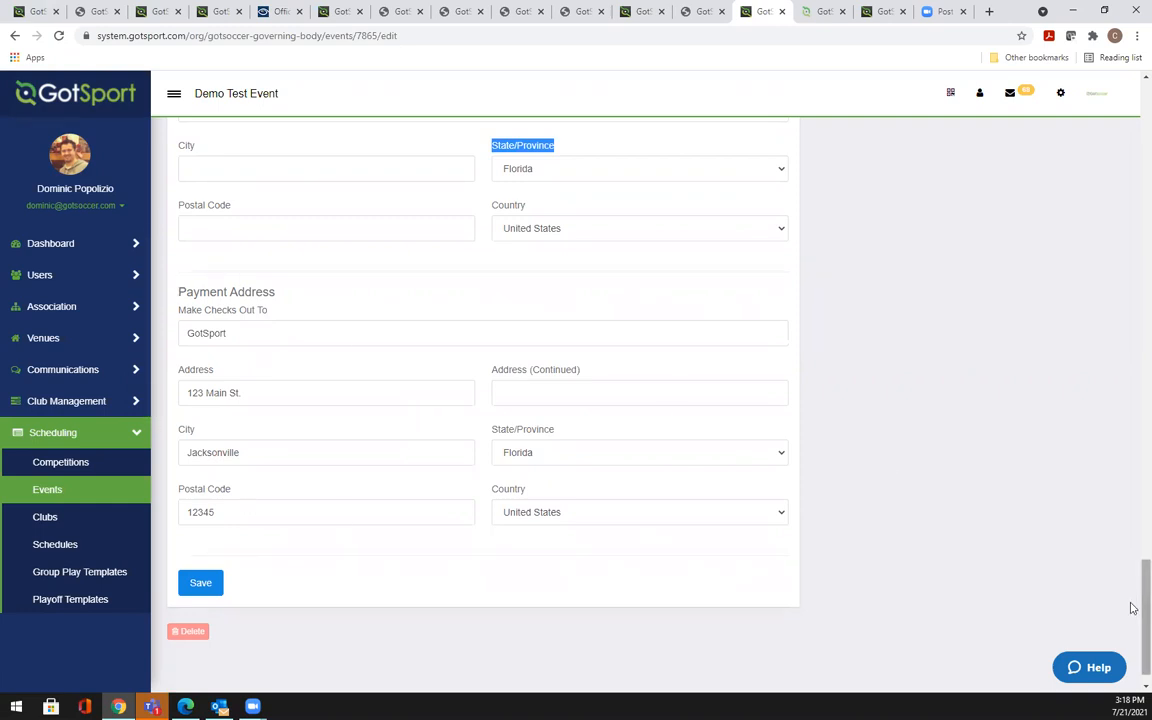
# Open the event's application setup and review the questions already on the Demo Test Event Registration Form
pyautogui.moveTo(1132, 607); pyautogui.dragTo(1133, 115)
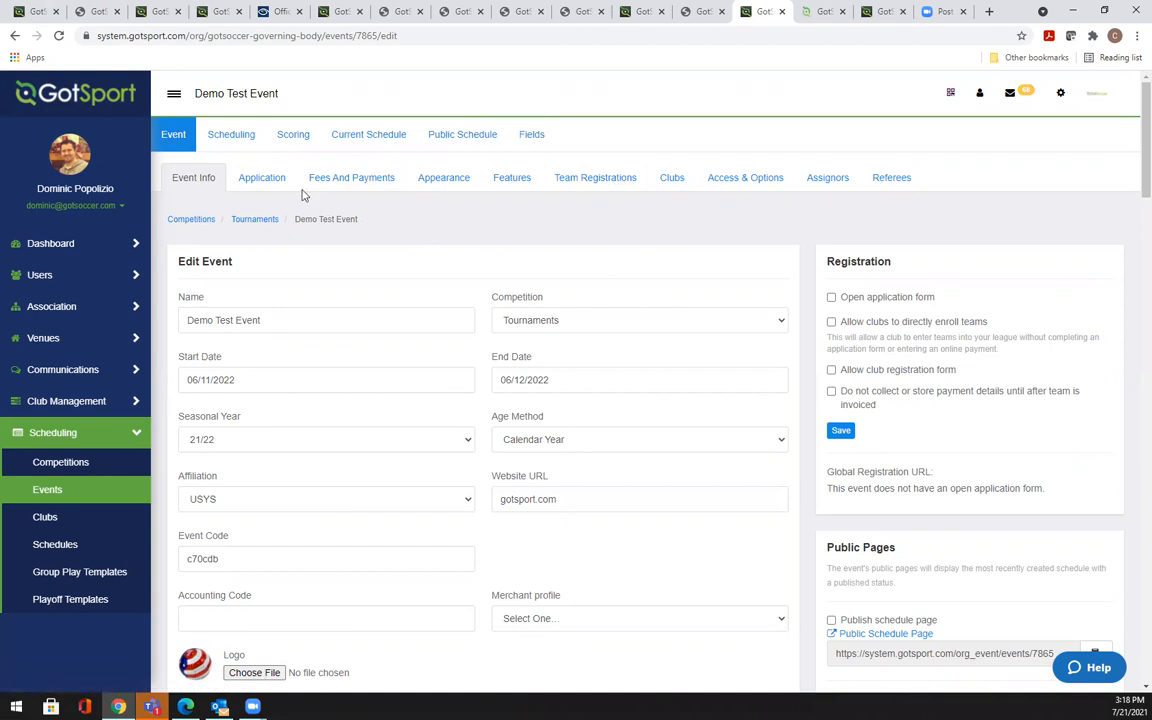
pyautogui.click(271, 177)
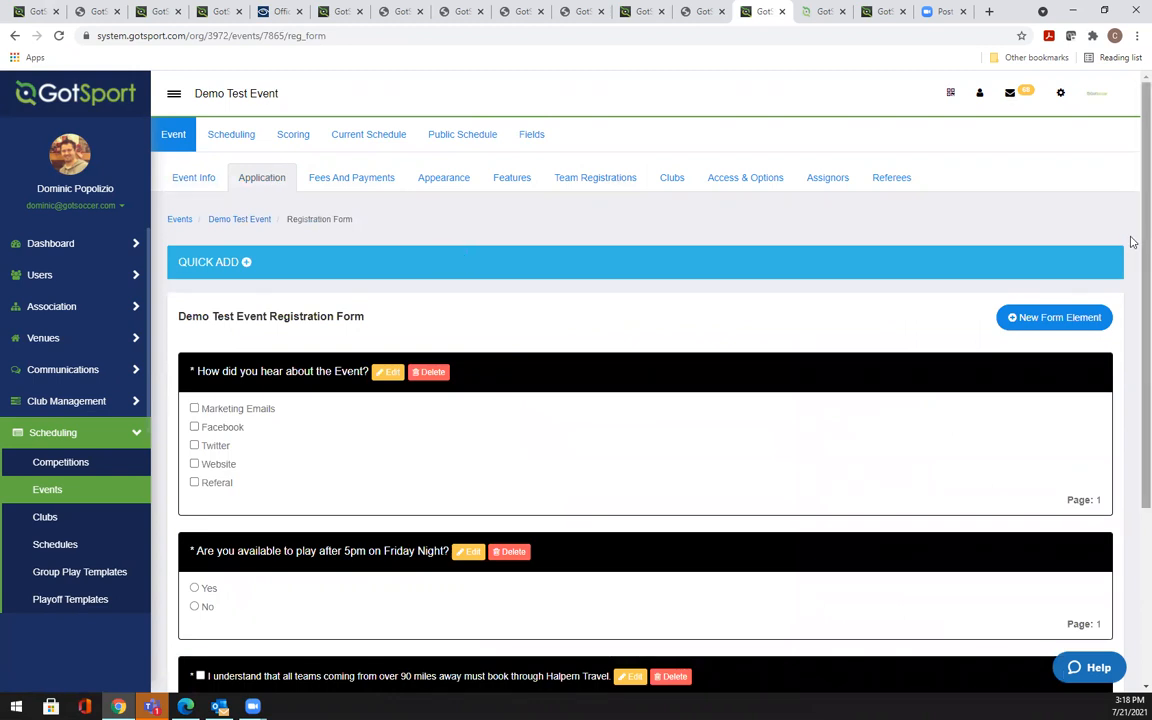
pyautogui.scroll(-2, 1131, 291)
pyautogui.scroll(-1, 1131, 326)
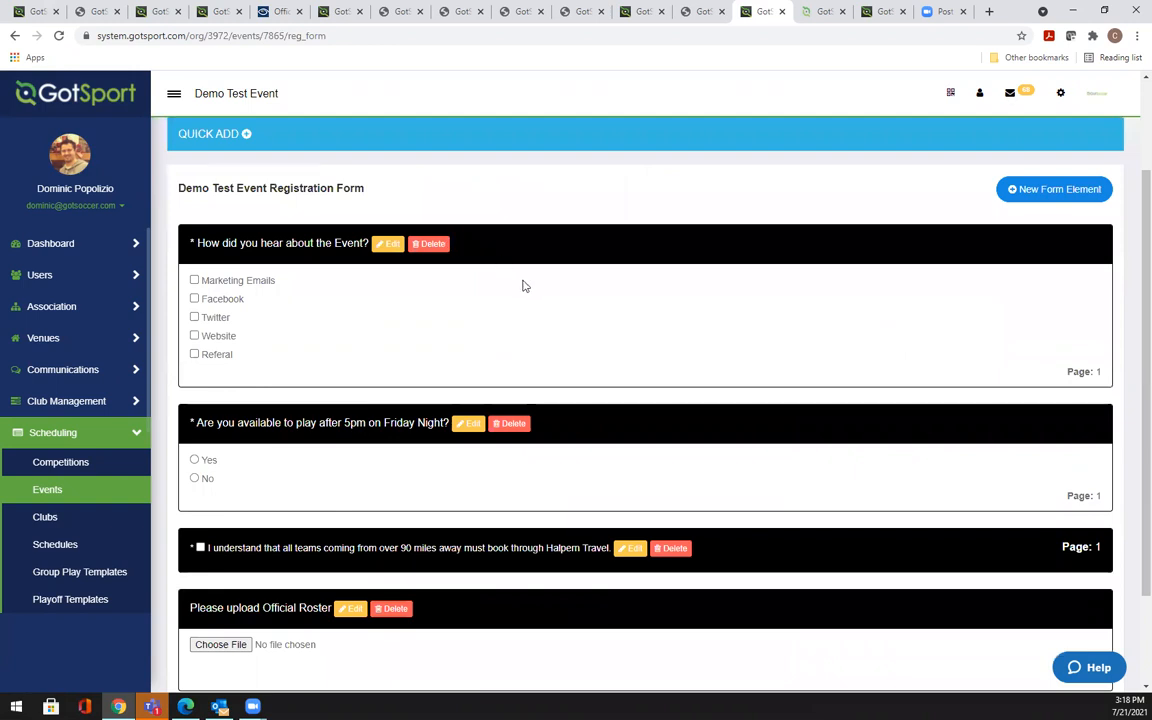
# Draft a form element labelled "Which league did you play in last year" as a Drop Down List with values APL, Inter COunty and EDP, and preview it
pyautogui.click(1045, 189)
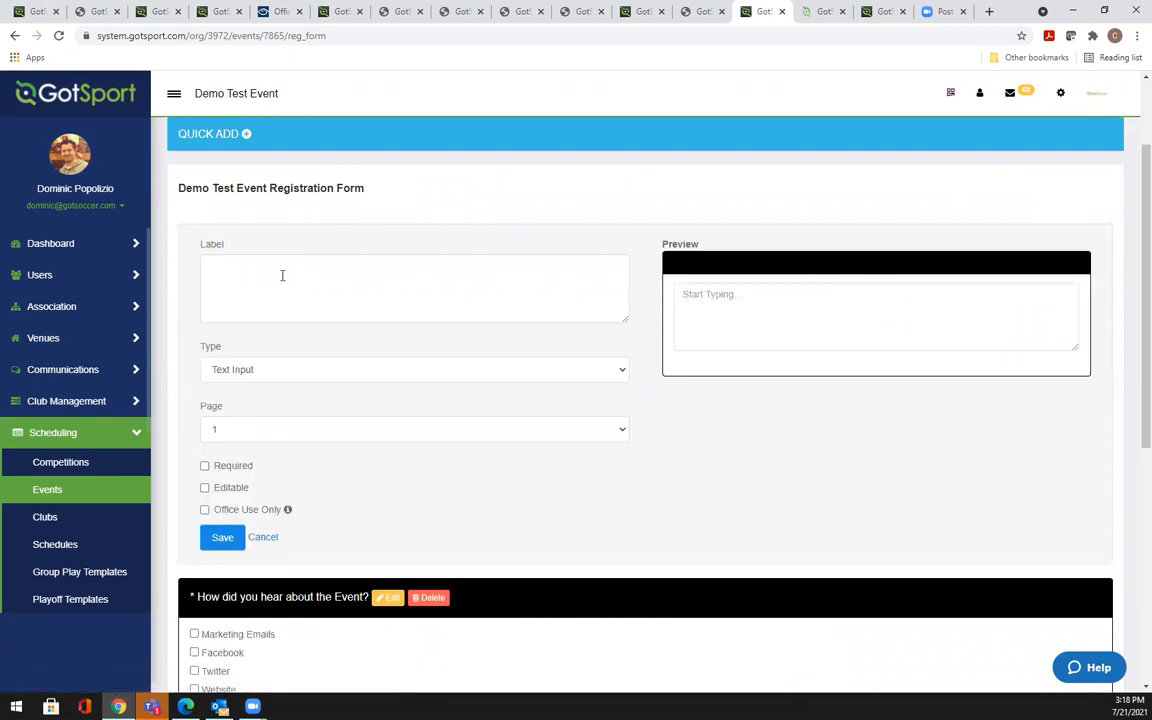
pyautogui.write('Which league')
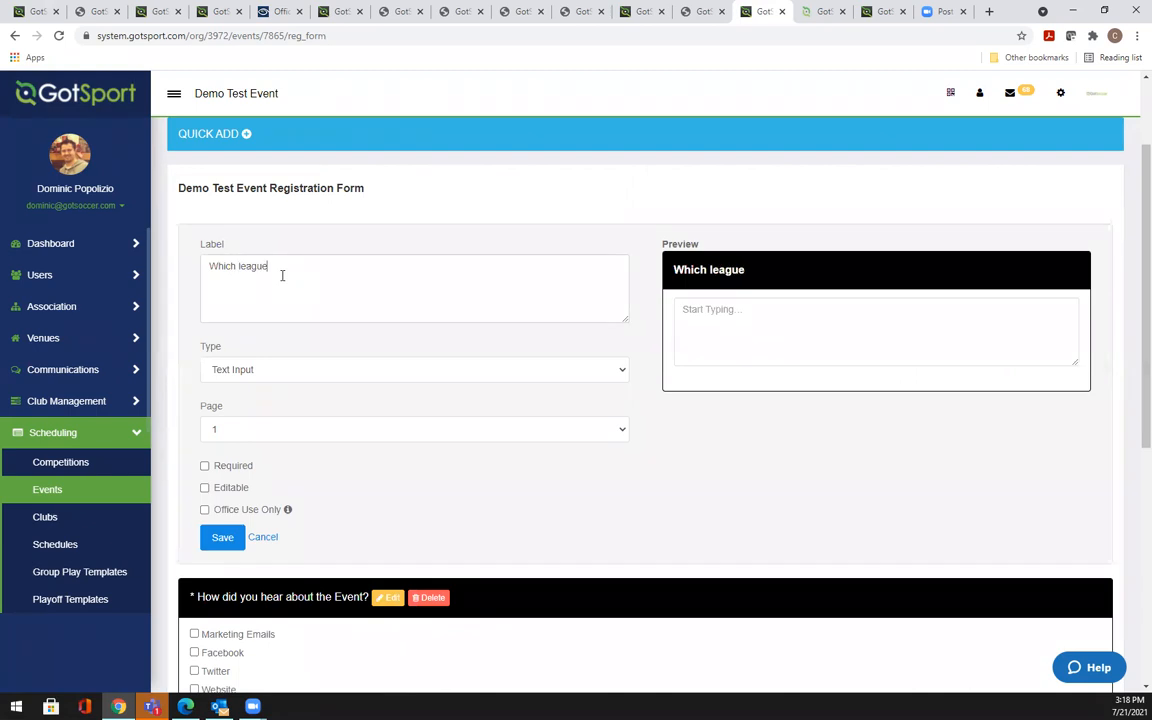
pyautogui.write(' did you play in last year')
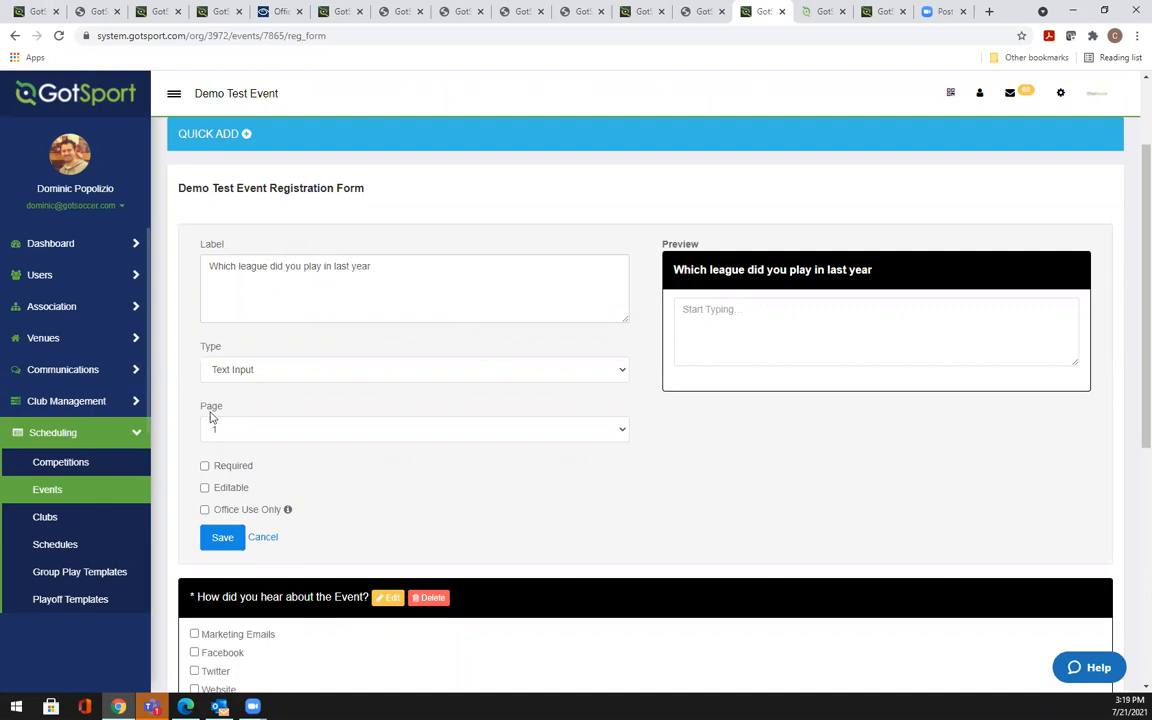
pyautogui.click(248, 372)
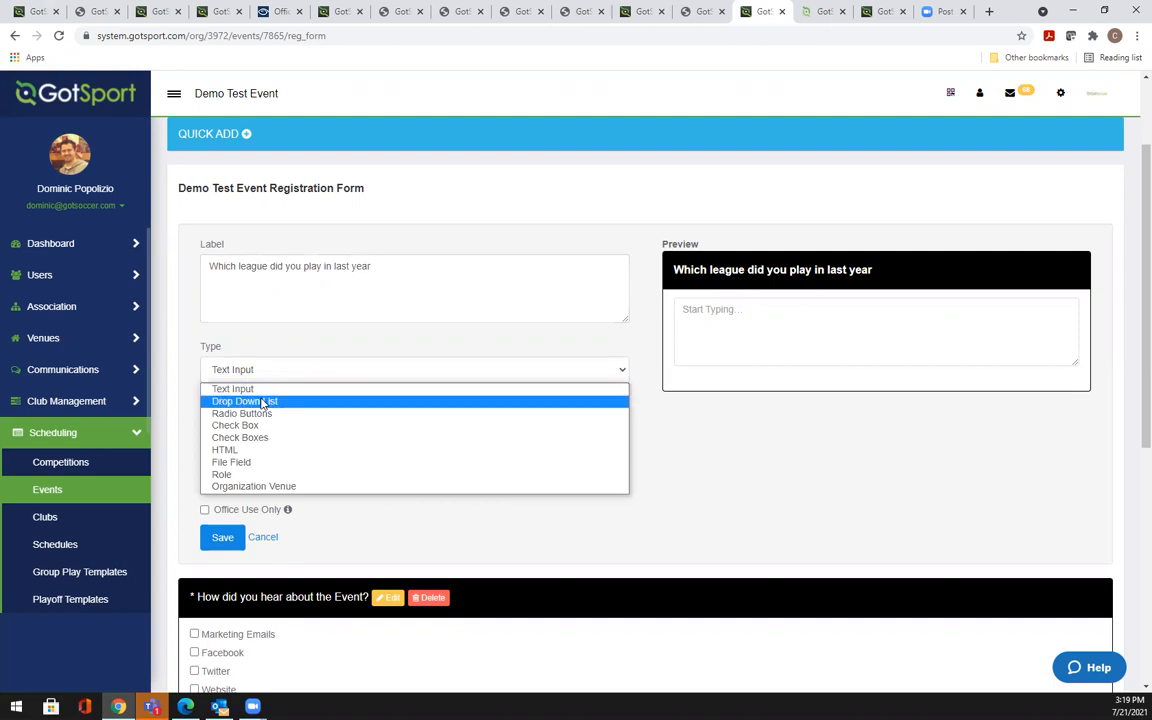
pyautogui.click(263, 403)
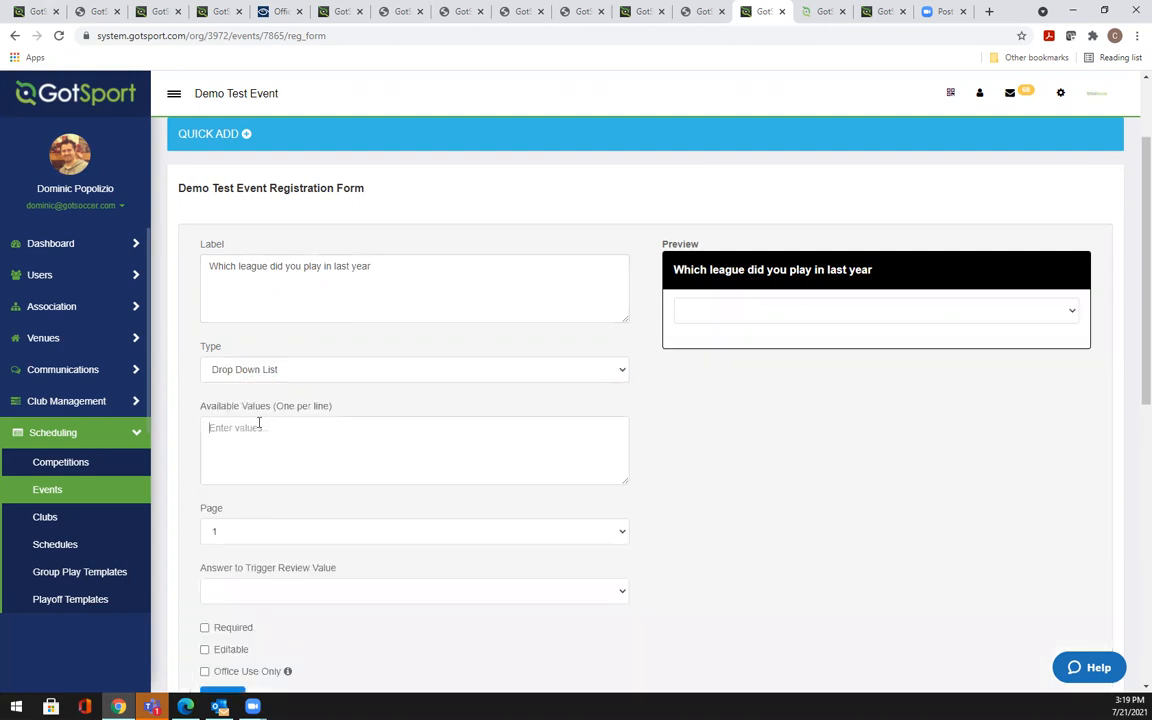
pyautogui.click(259, 427)
pyautogui.write('APL')
pyautogui.click(821, 317)
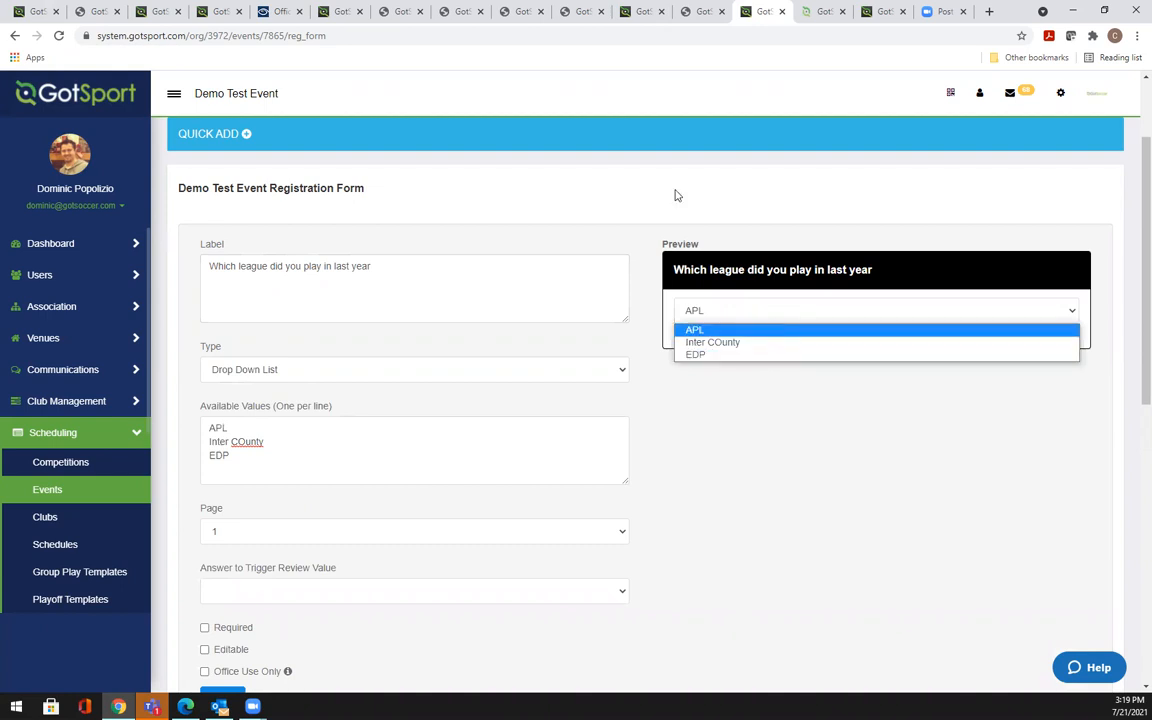
pyautogui.click(643, 95)
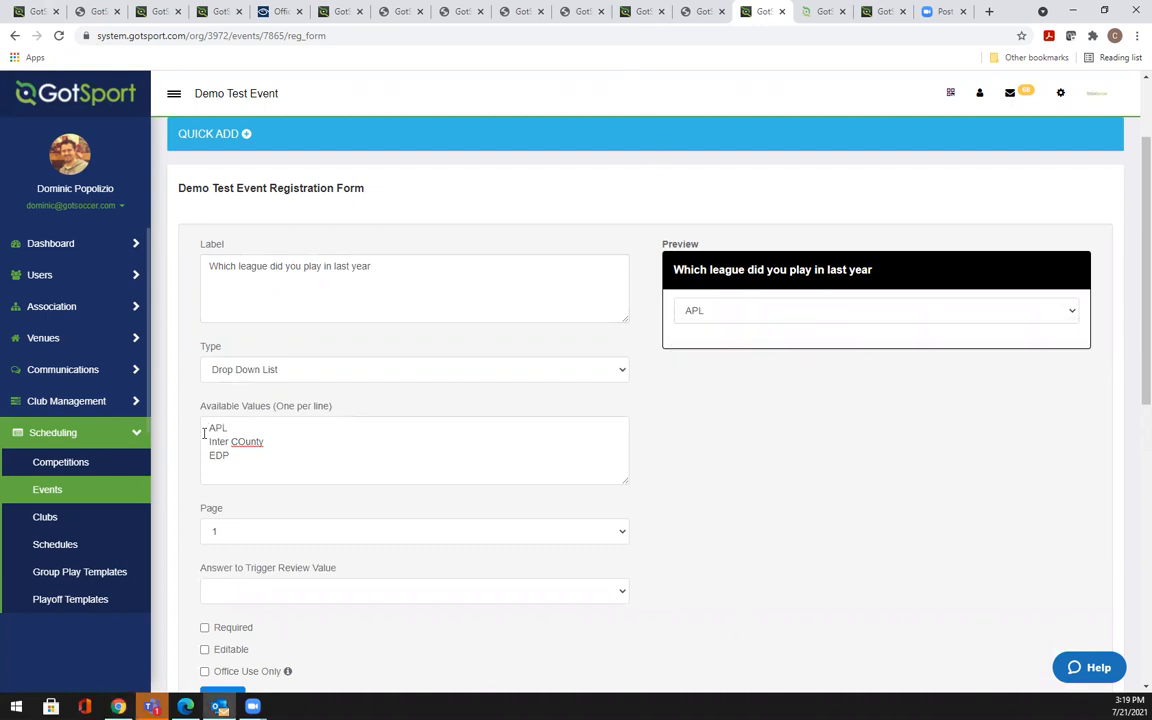
# Try the league question as Radio Buttons and as Check Boxes to compare the previews
pyautogui.click(280, 372)
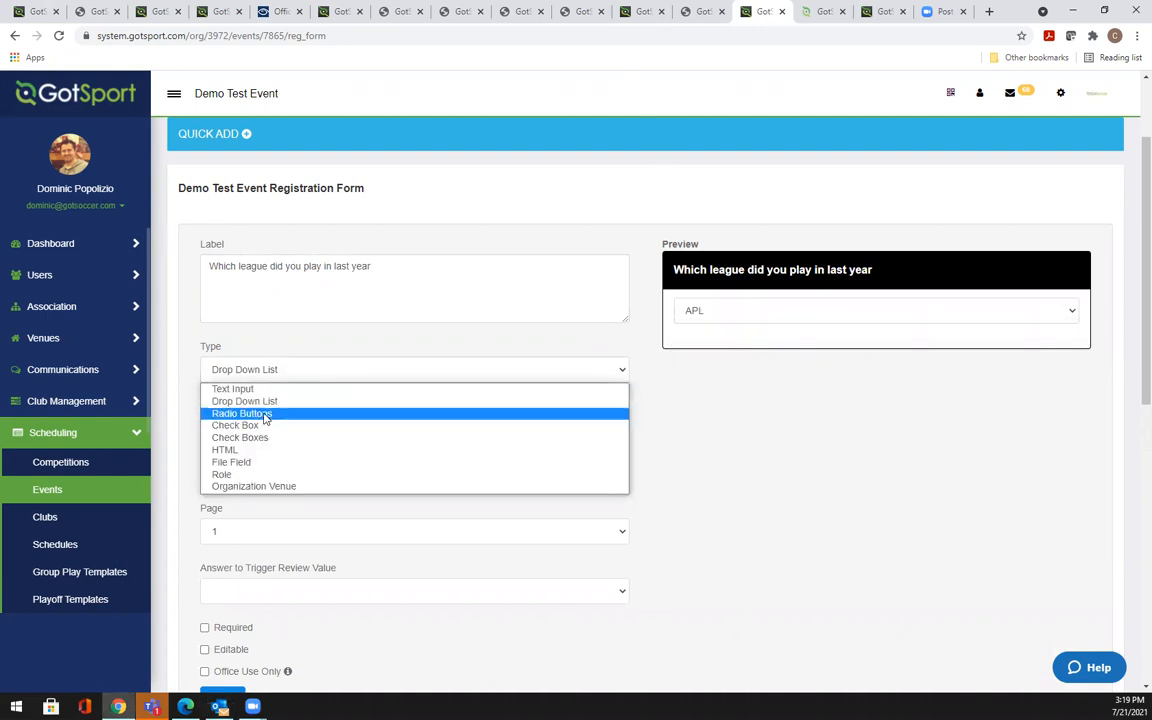
pyautogui.click(266, 414)
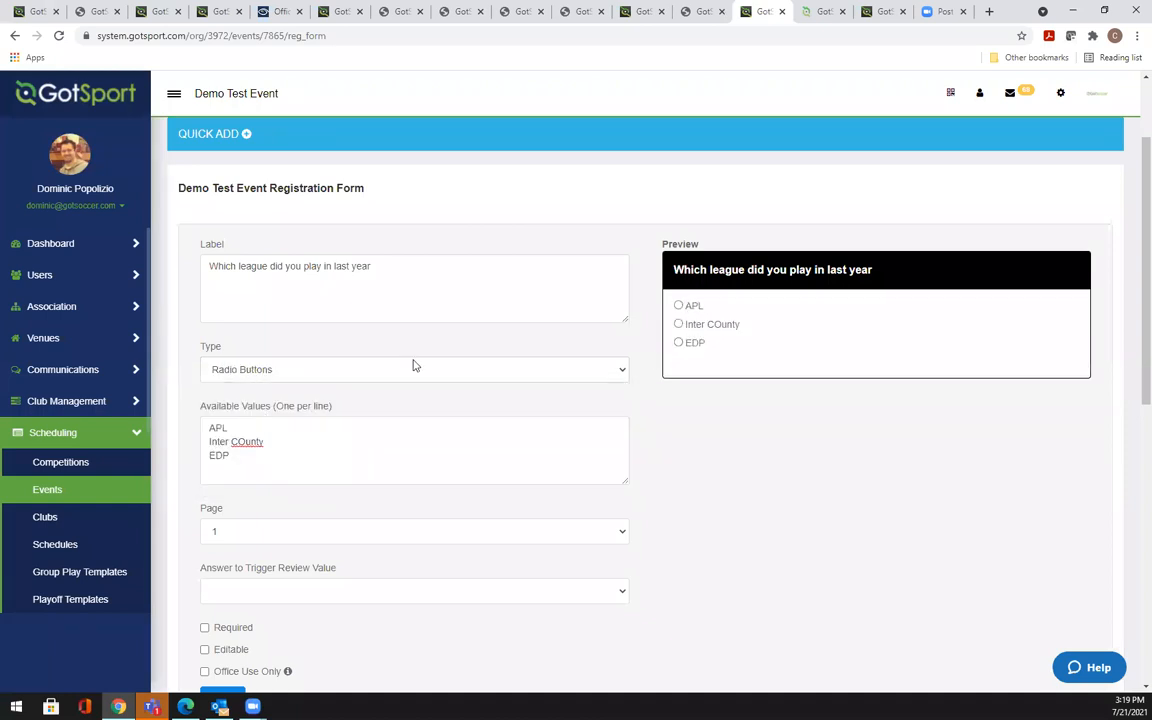
pyautogui.click(320, 370)
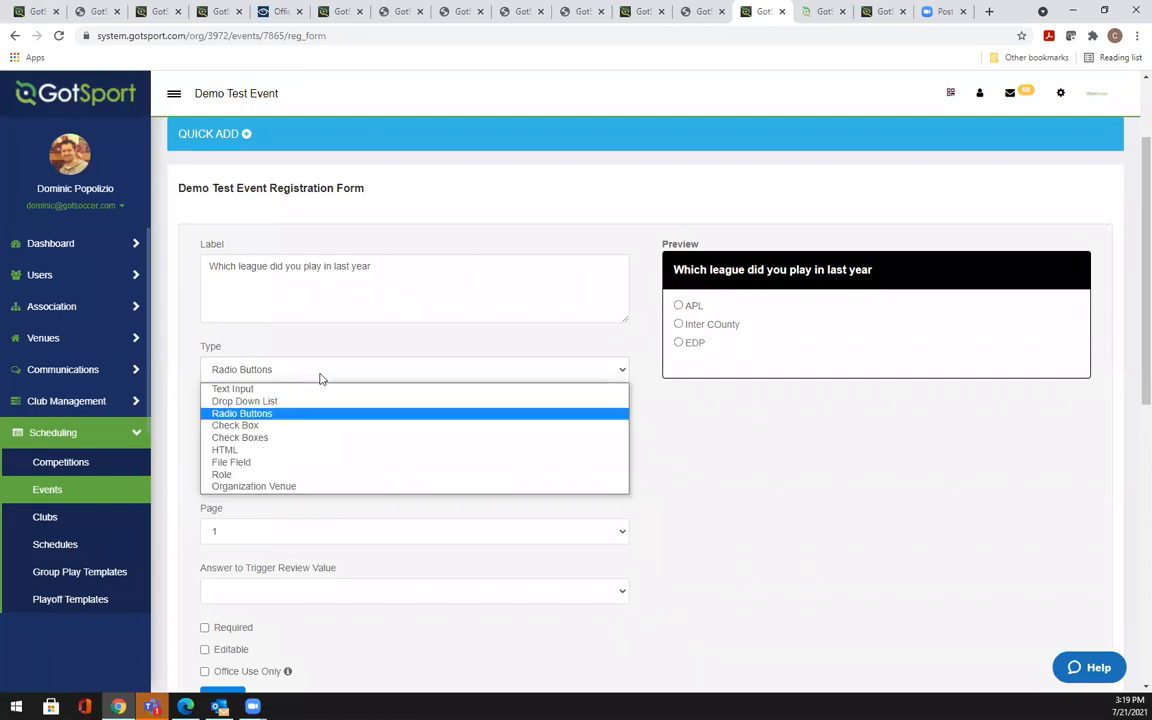
pyautogui.click(276, 438)
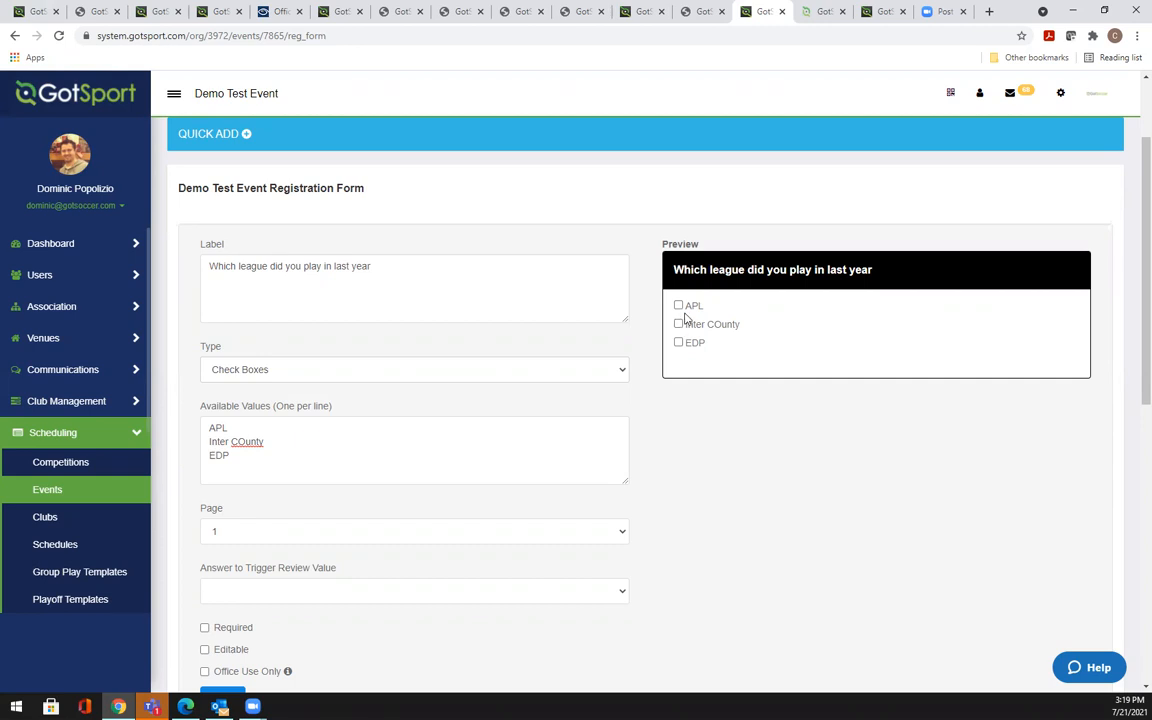
# Try the HTML and File Field types on the new league question, and discard the unsaved element
pyautogui.click(273, 375)
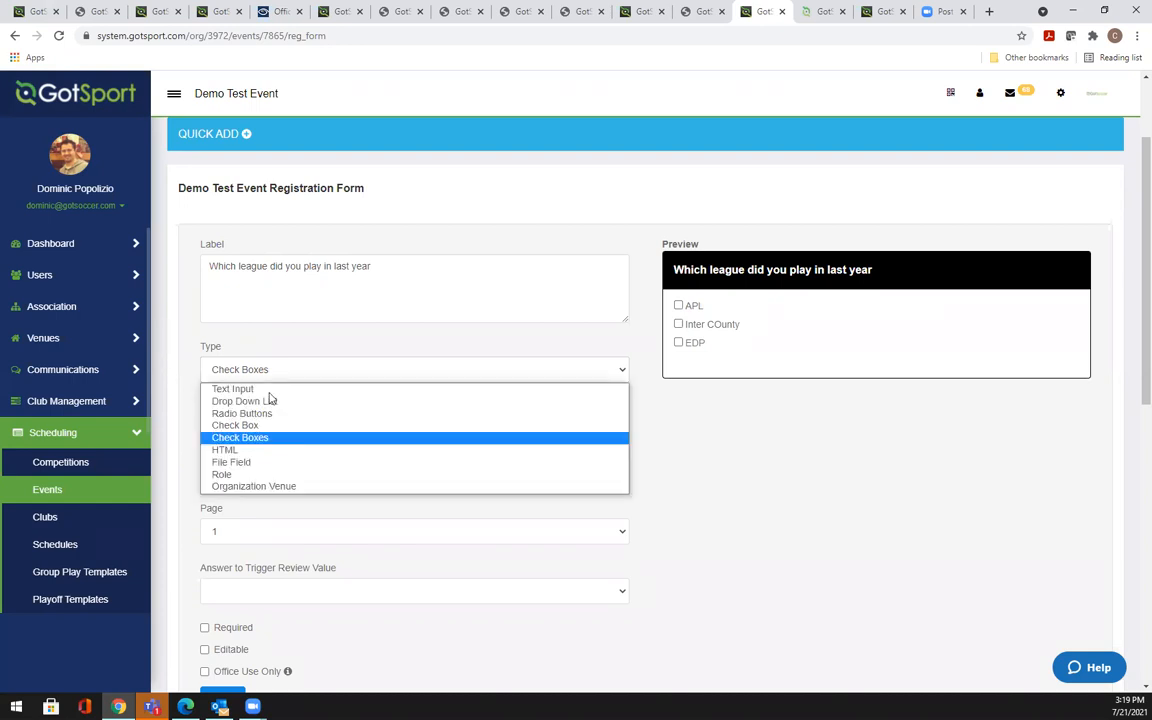
pyautogui.moveTo(1131, 290); pyautogui.dragTo(1131, 515)
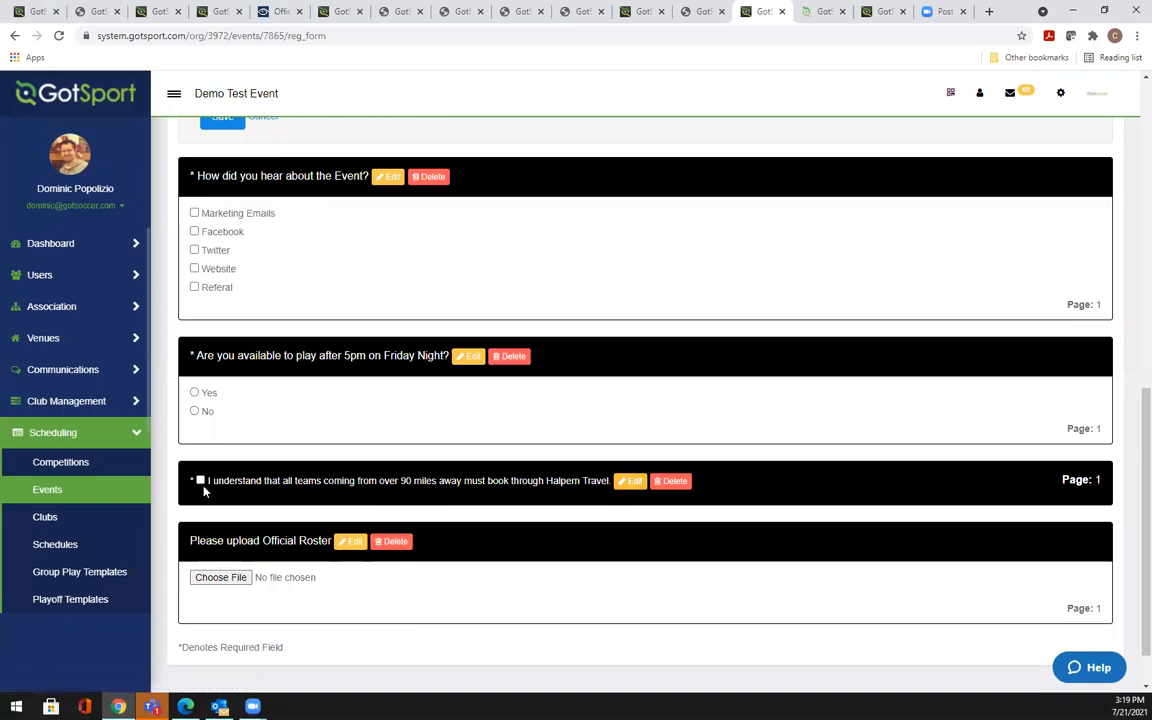
pyautogui.moveTo(1129, 491); pyautogui.dragTo(1133, 252)
pyautogui.click(465, 343)
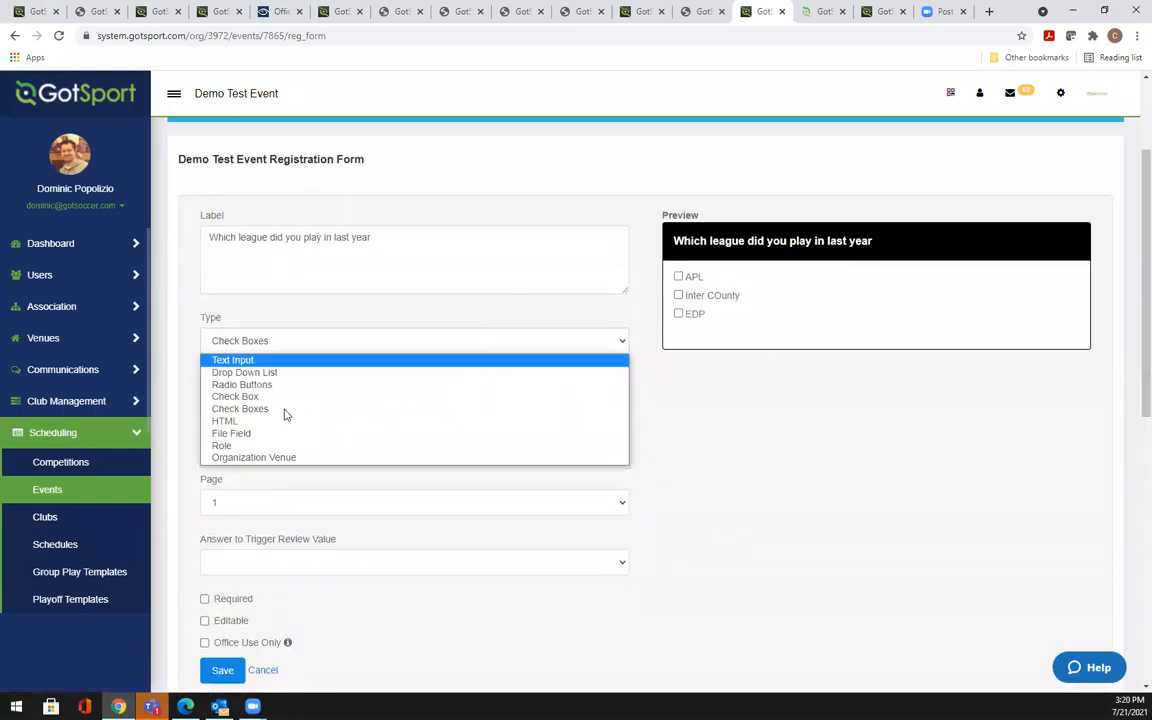
pyautogui.click(228, 421)
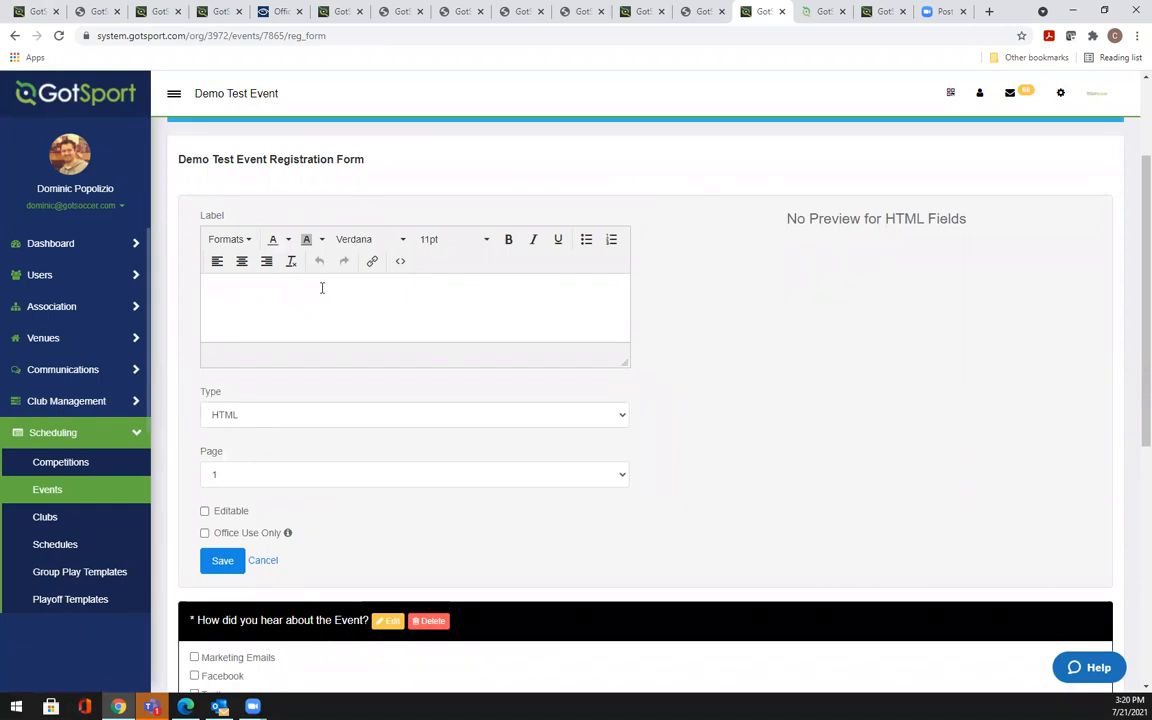
pyautogui.click(279, 419)
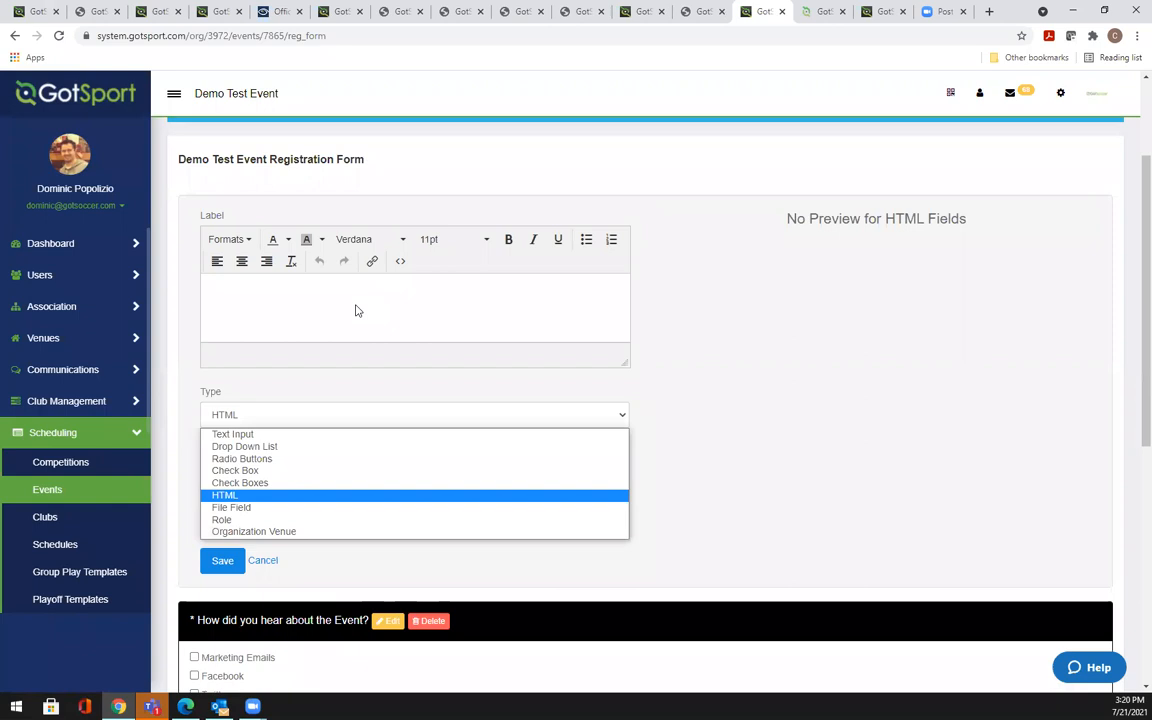
pyautogui.click(249, 508)
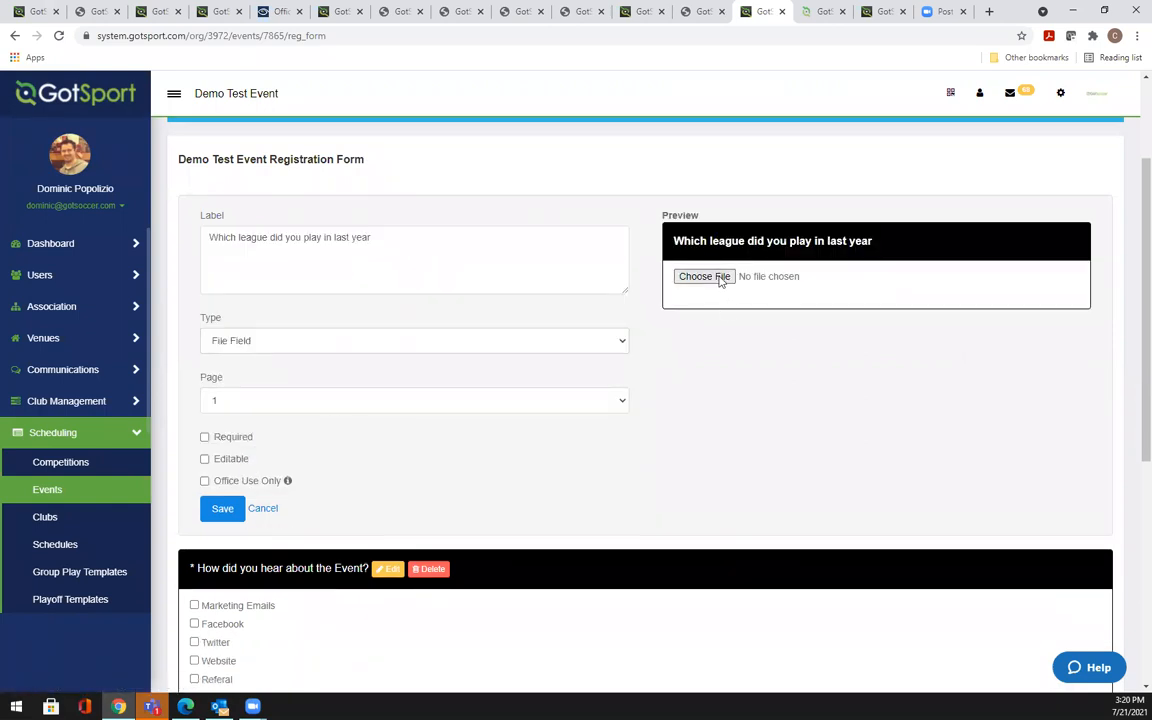
pyautogui.click(262, 508)
# Examine the type, page and Required, Editable and Office Use Only options of the Official Roster upload element, and close it without saving
pyautogui.scroll(-2, 1040, 320)
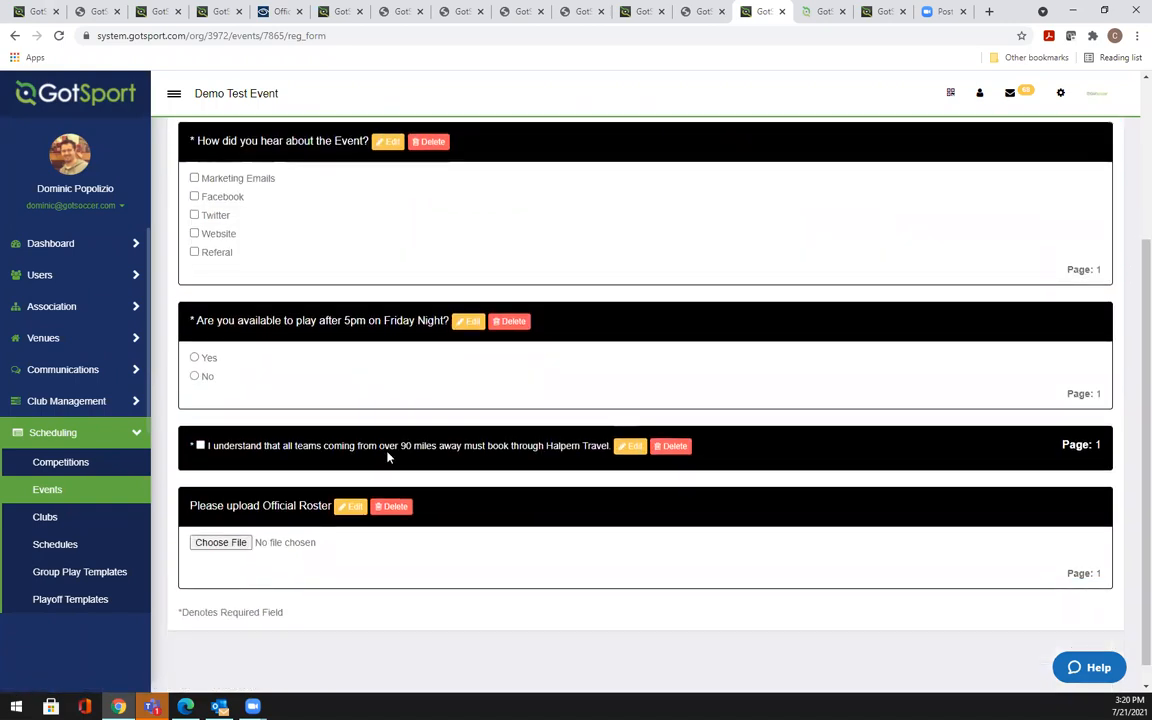
pyautogui.click(341, 514)
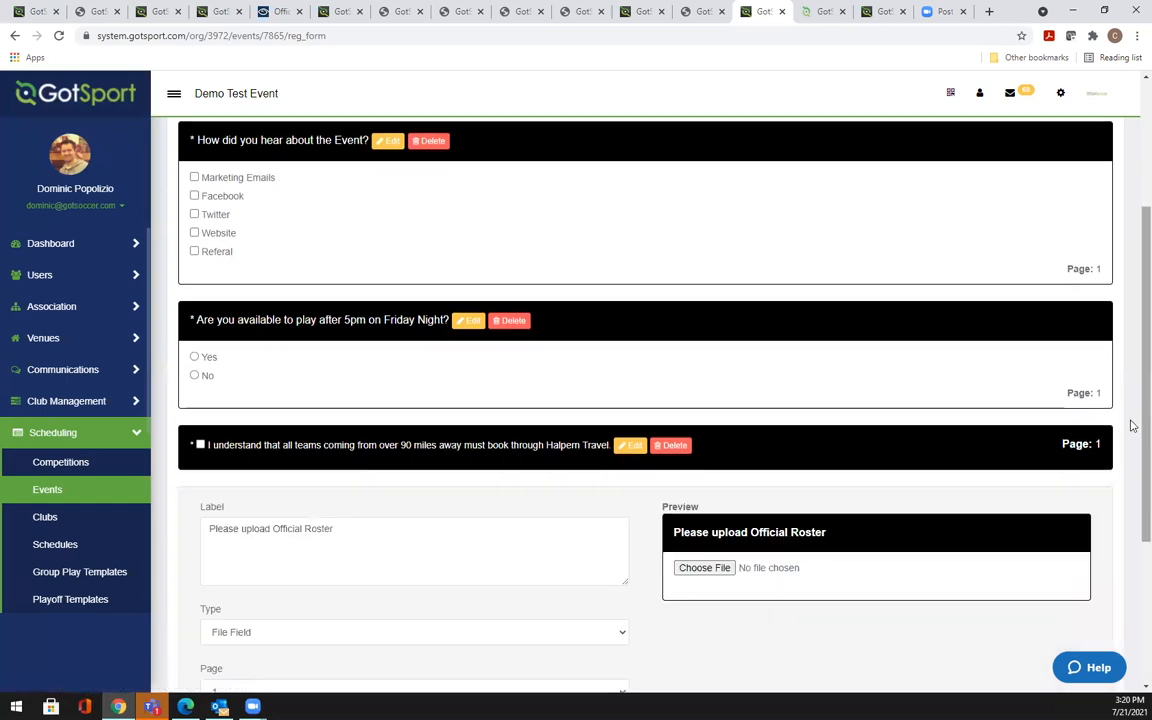
pyautogui.scroll(-2, 1133, 558)
pyautogui.scroll(-3, 1133, 565)
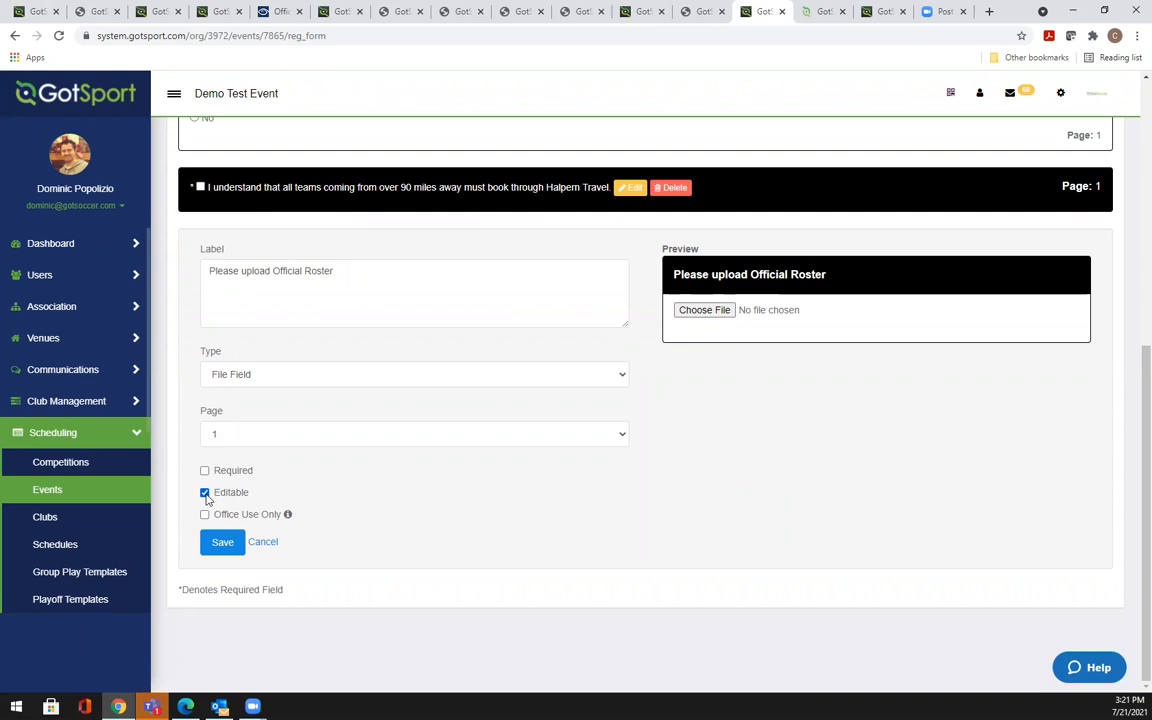
pyautogui.click(264, 542)
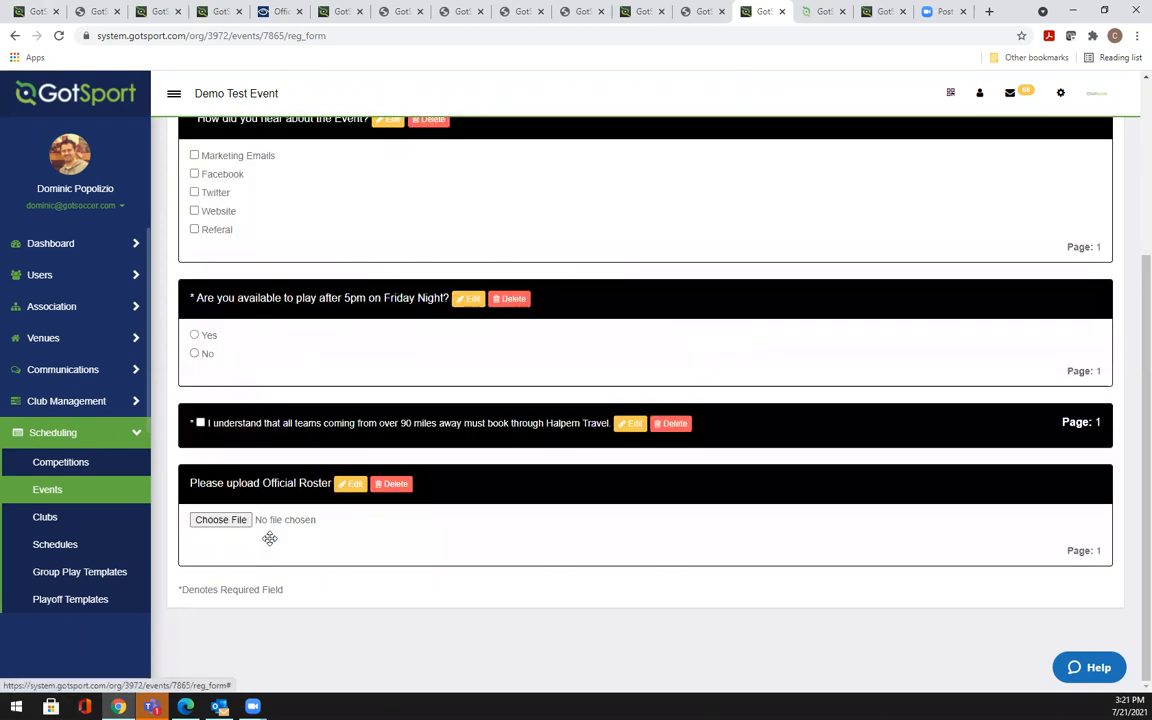
# Check the Friday Night availability question's options, switch Editable off and on again, and cancel the edit
pyautogui.scroll(2, 264, 548)
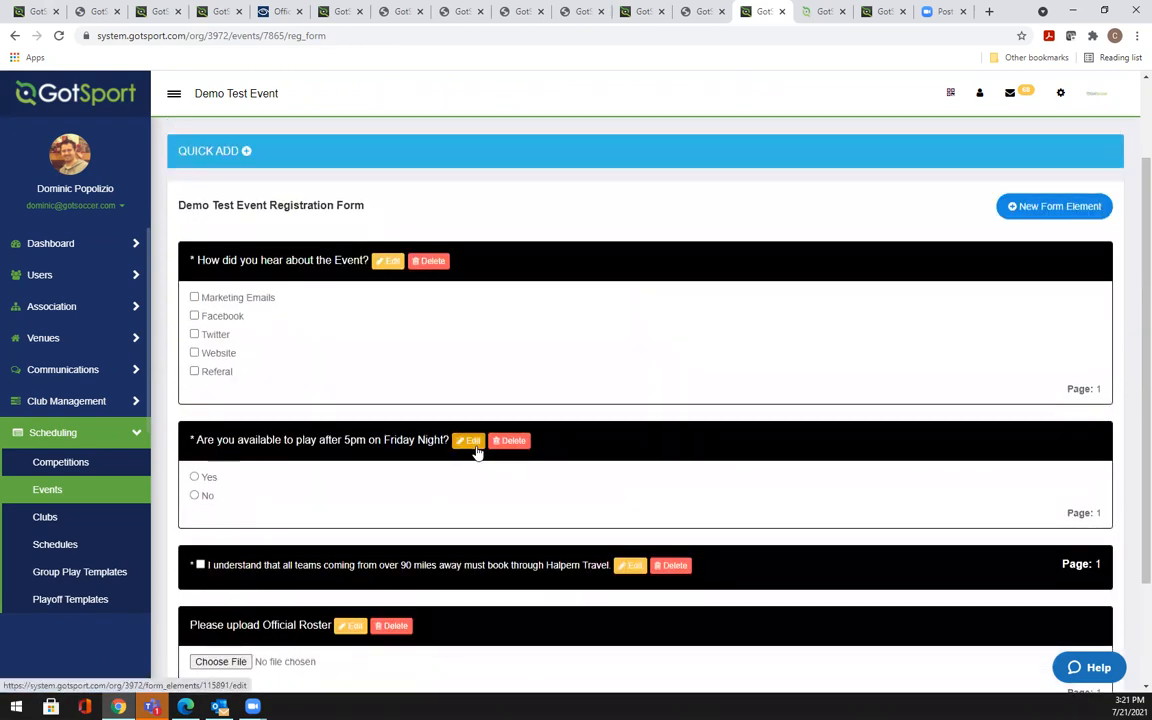
pyautogui.click(476, 447)
pyautogui.scroll(-4, 476, 450)
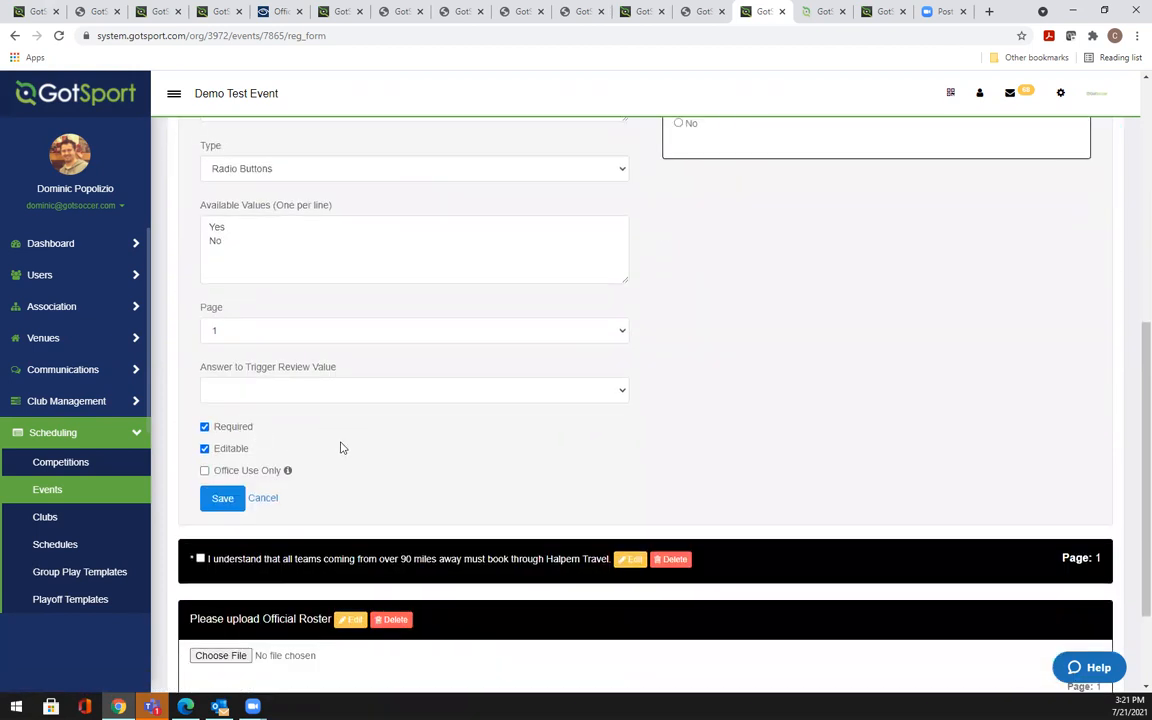
pyautogui.scroll(1, 342, 445)
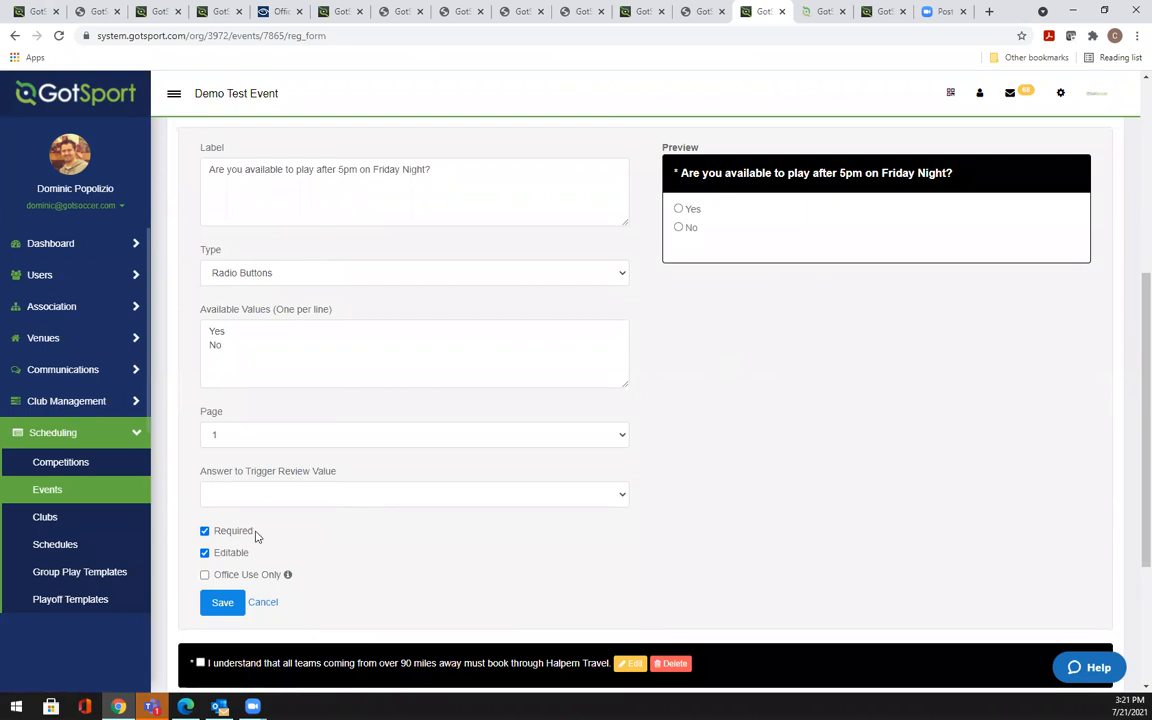
pyautogui.click(205, 553)
pyautogui.click(205, 554)
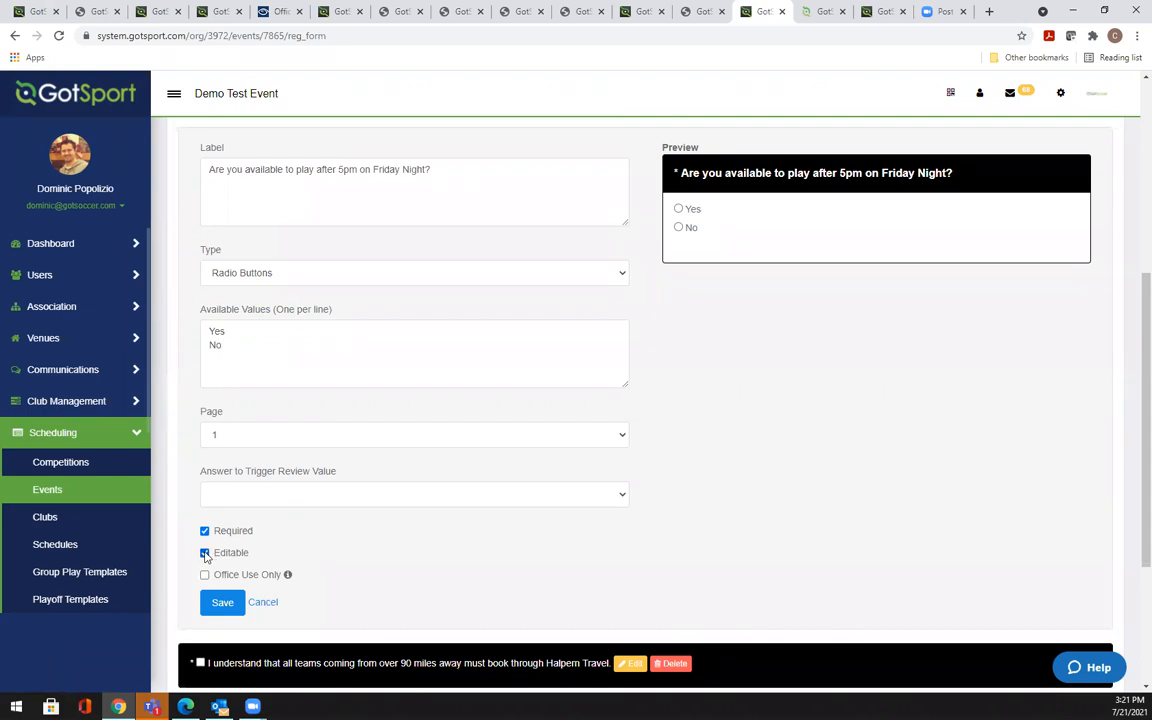
pyautogui.click(263, 603)
# Move the Friday Night availability question above "How did you hear about the Event?" on the registration form
pyautogui.scroll(3, 380, 473)
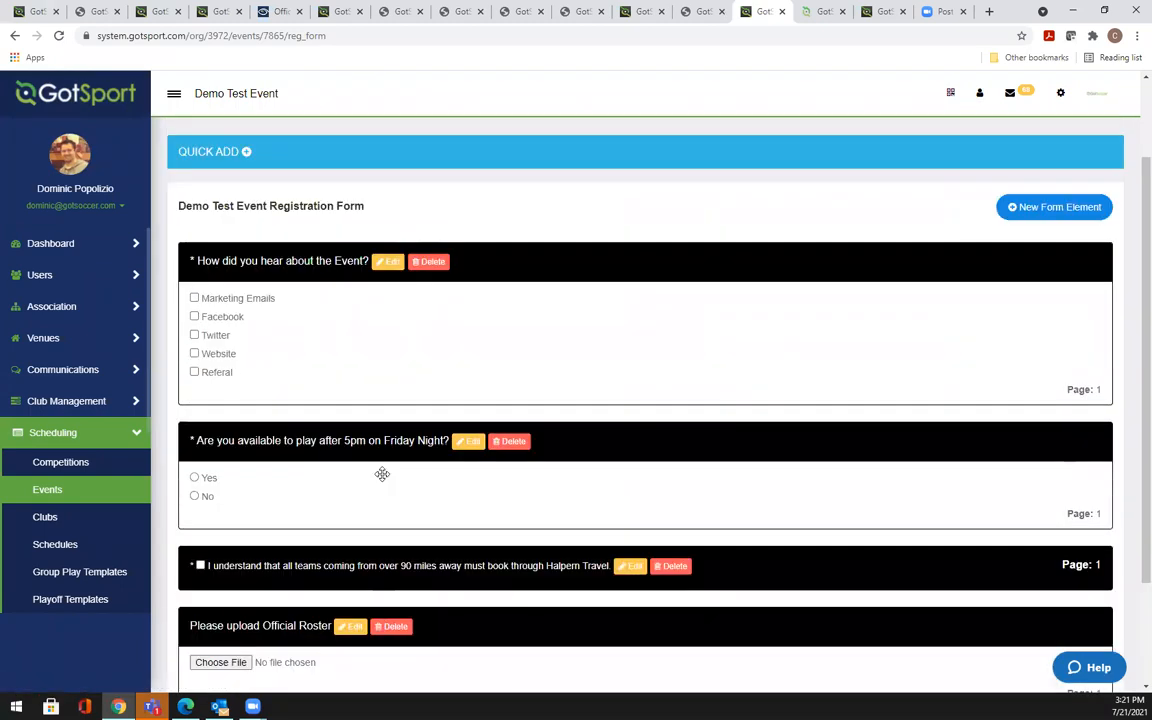
pyautogui.scroll(-1, 343, 514)
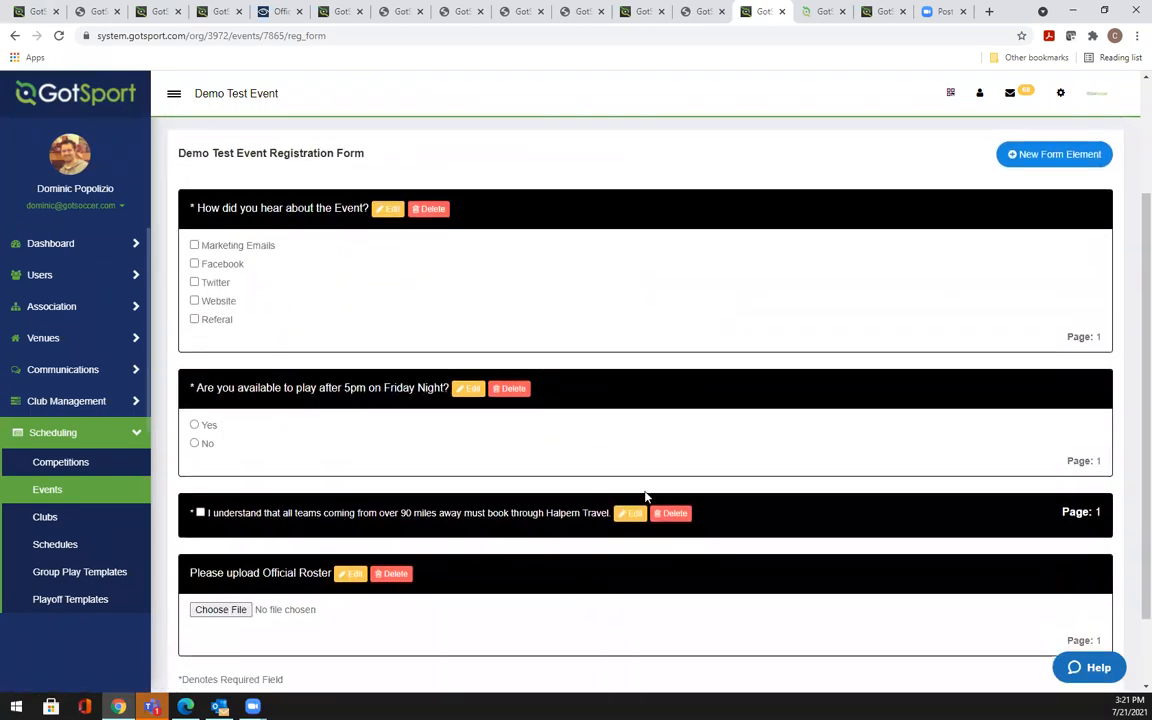
pyautogui.moveTo(566, 360); pyautogui.dragTo(558, 224)
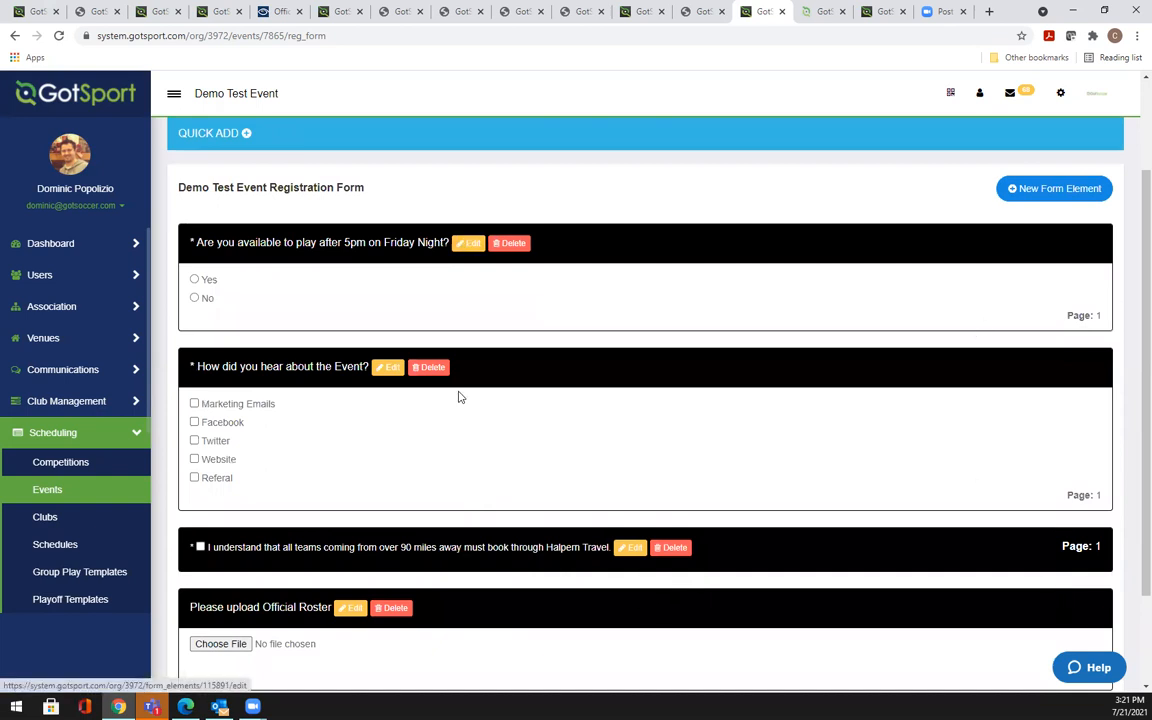
# Set the Official Roster upload element to page 2 of the registration form and save it
pyautogui.scroll(-2, 459, 397)
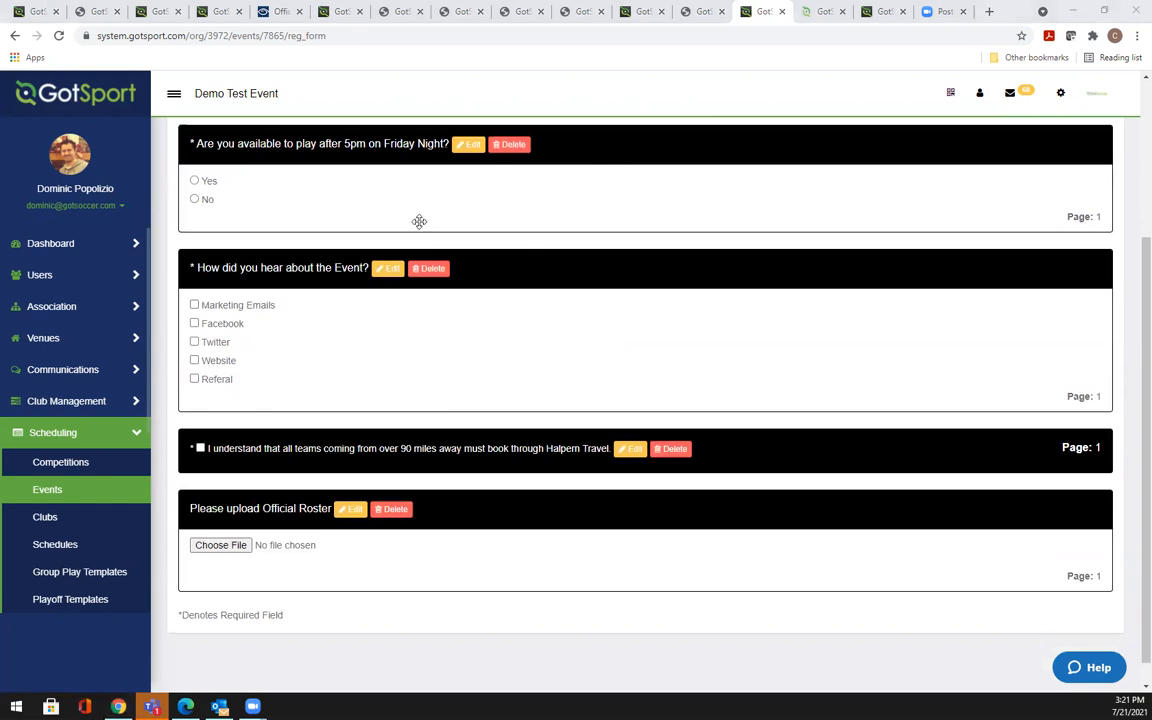
pyautogui.click(350, 512)
pyautogui.scroll(-3, 340, 500)
pyautogui.click(280, 445)
pyautogui.click(254, 476)
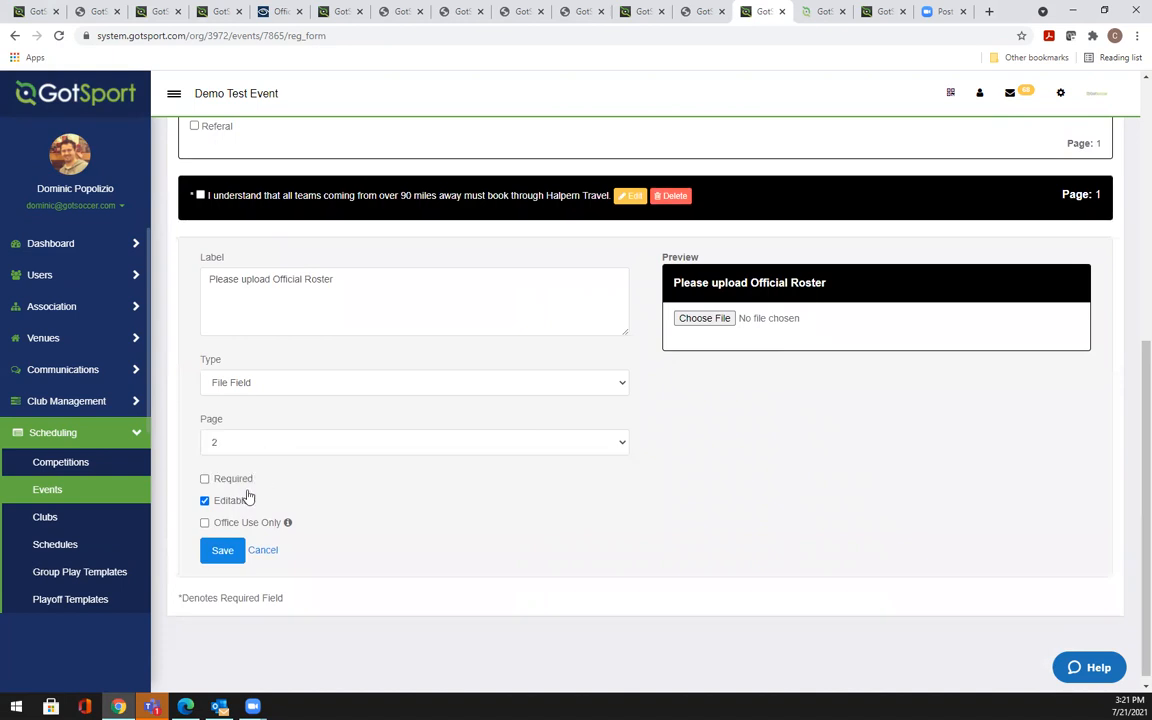
pyautogui.click(222, 550)
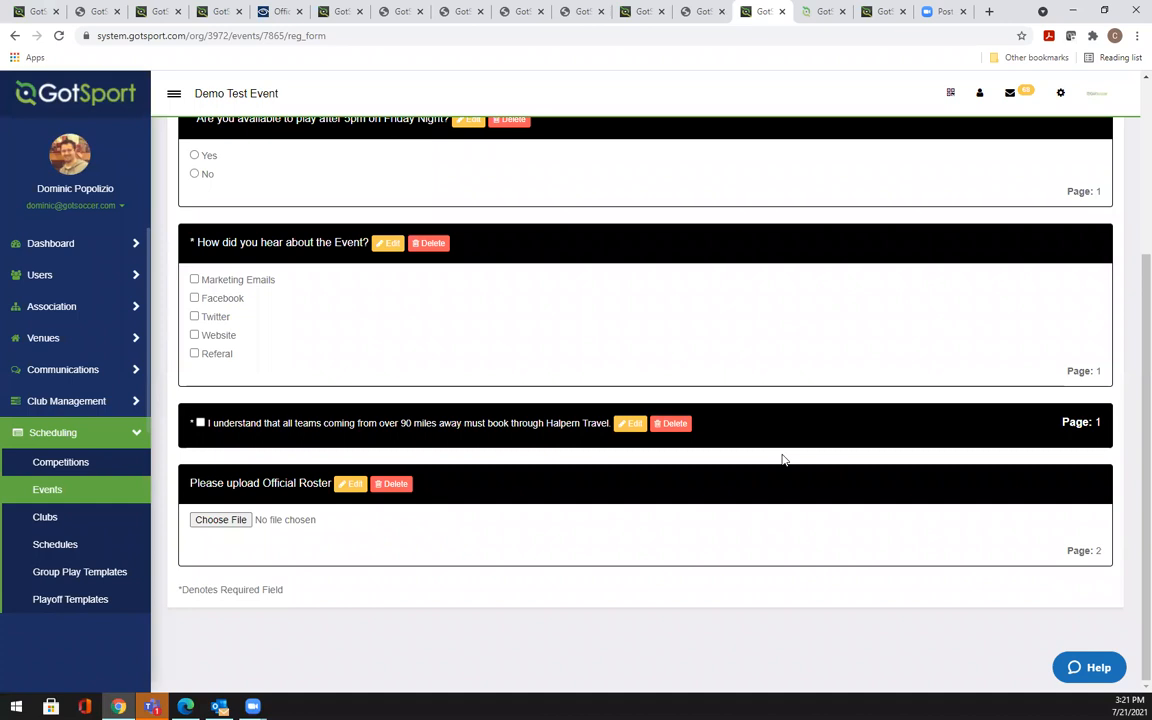
pyautogui.scroll(1, 309, 229)
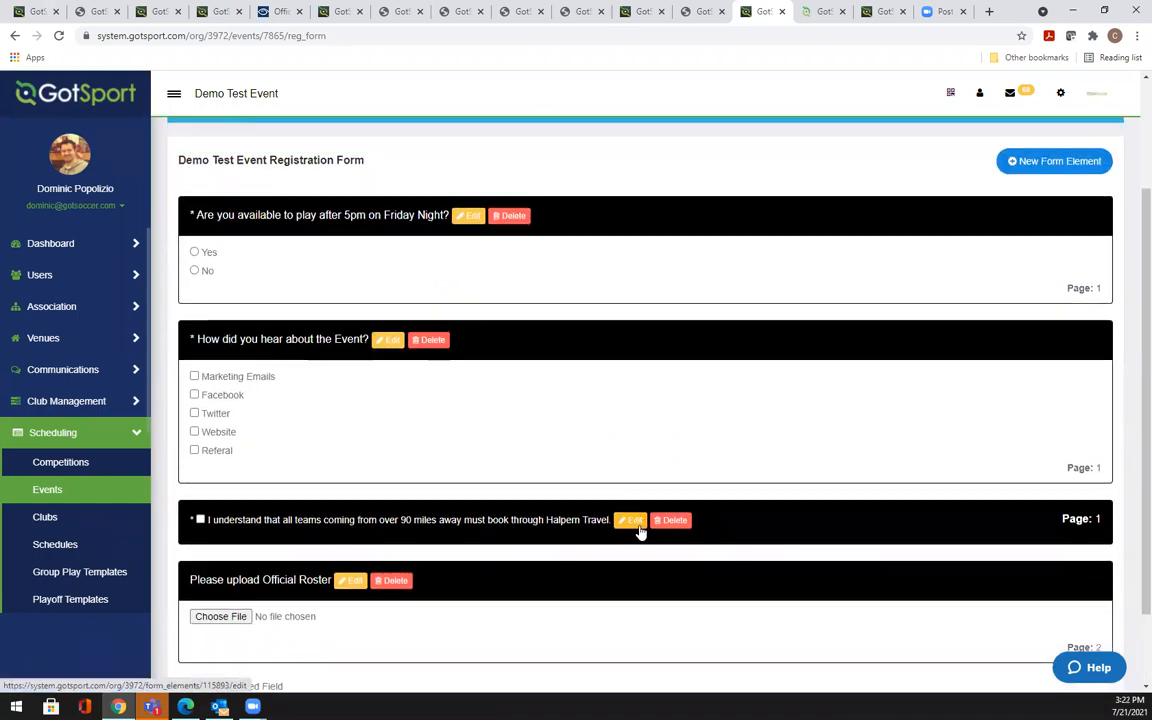
# Open the event's fees and payments and examine the Event fee 7v7's gender, age, club and payment settings
pyautogui.scroll(-1, 640, 530)
pyautogui.scroll(2, 427, 558)
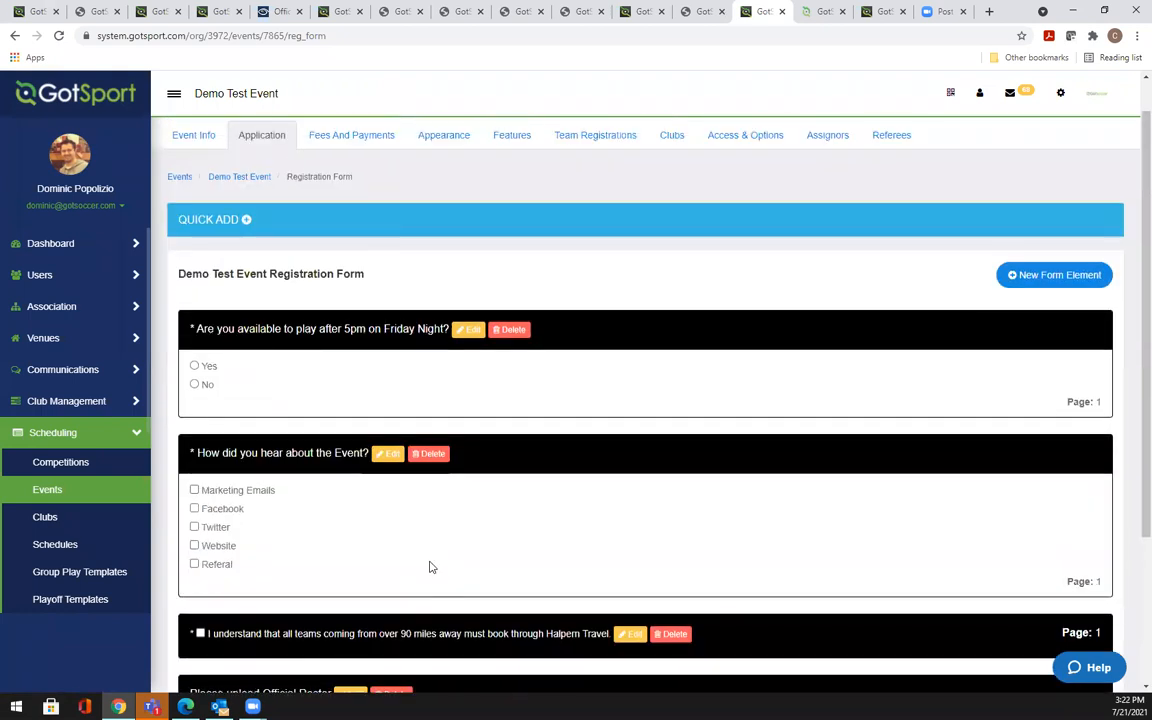
pyautogui.scroll(1, 429, 567)
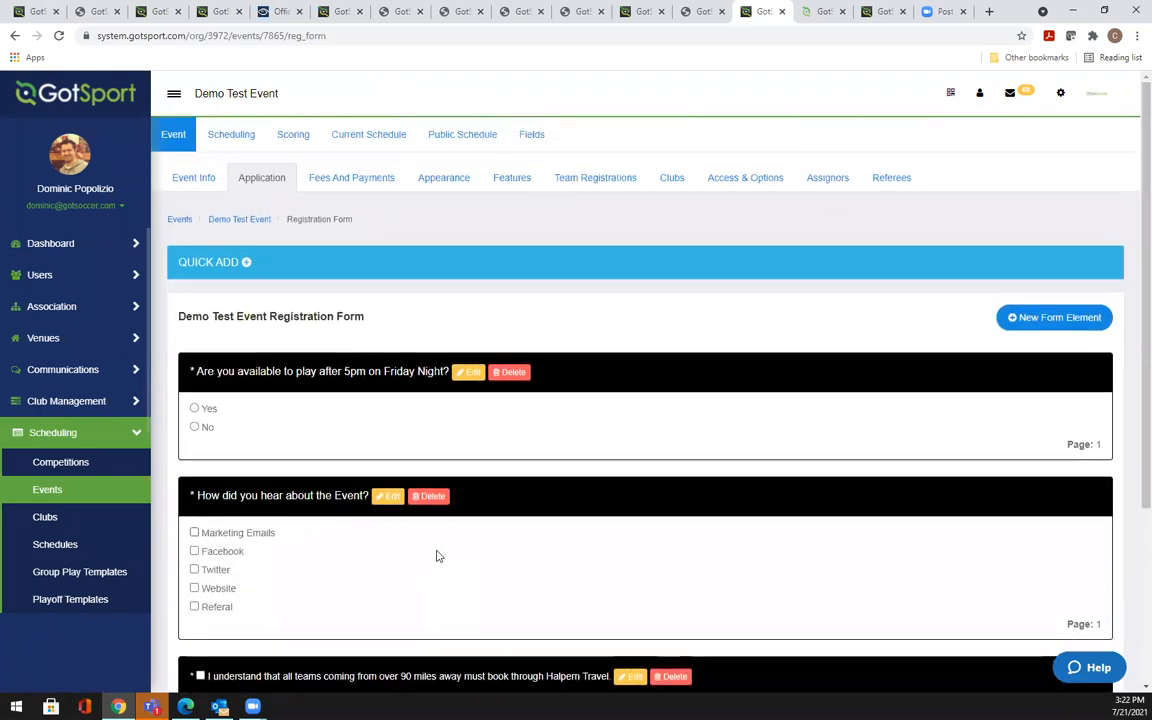
pyautogui.click(343, 180)
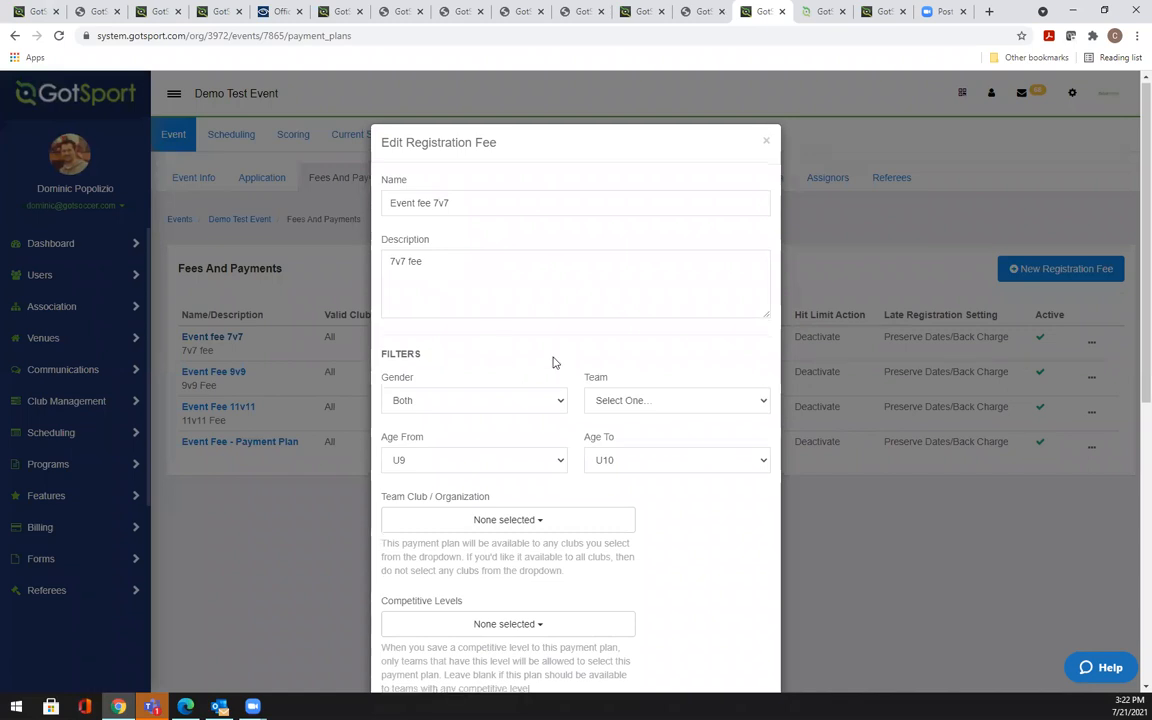
pyautogui.scroll(-2, 553, 362)
pyautogui.click(405, 238)
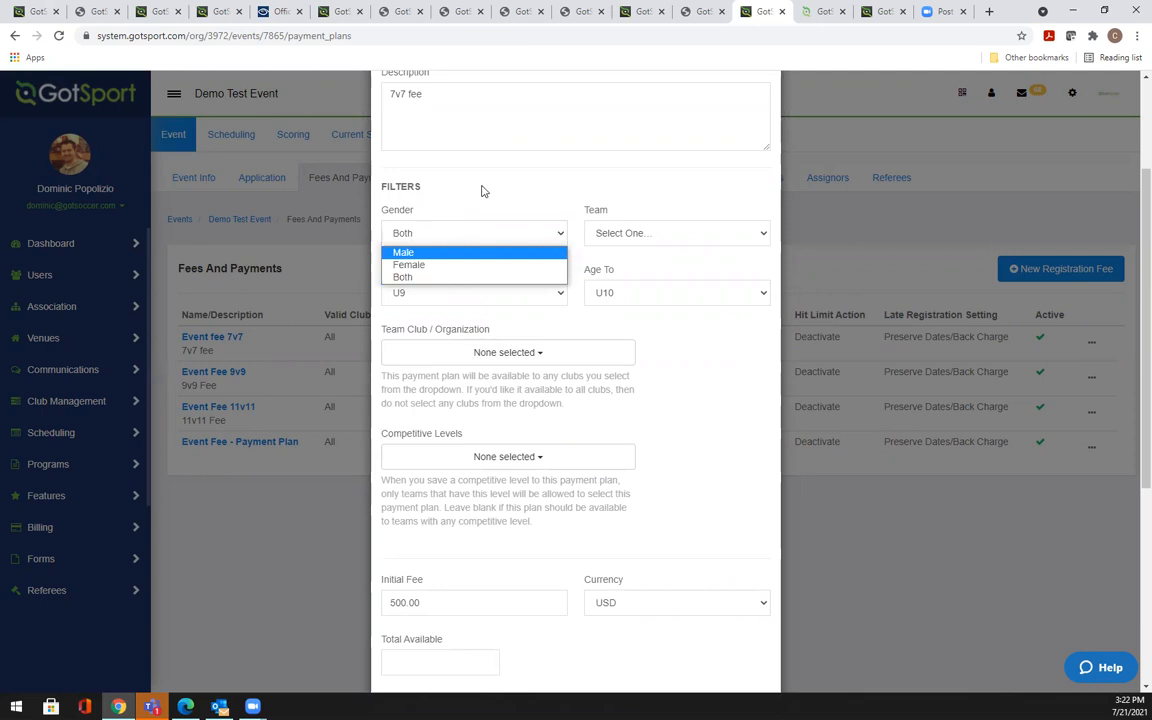
pyautogui.click(477, 192)
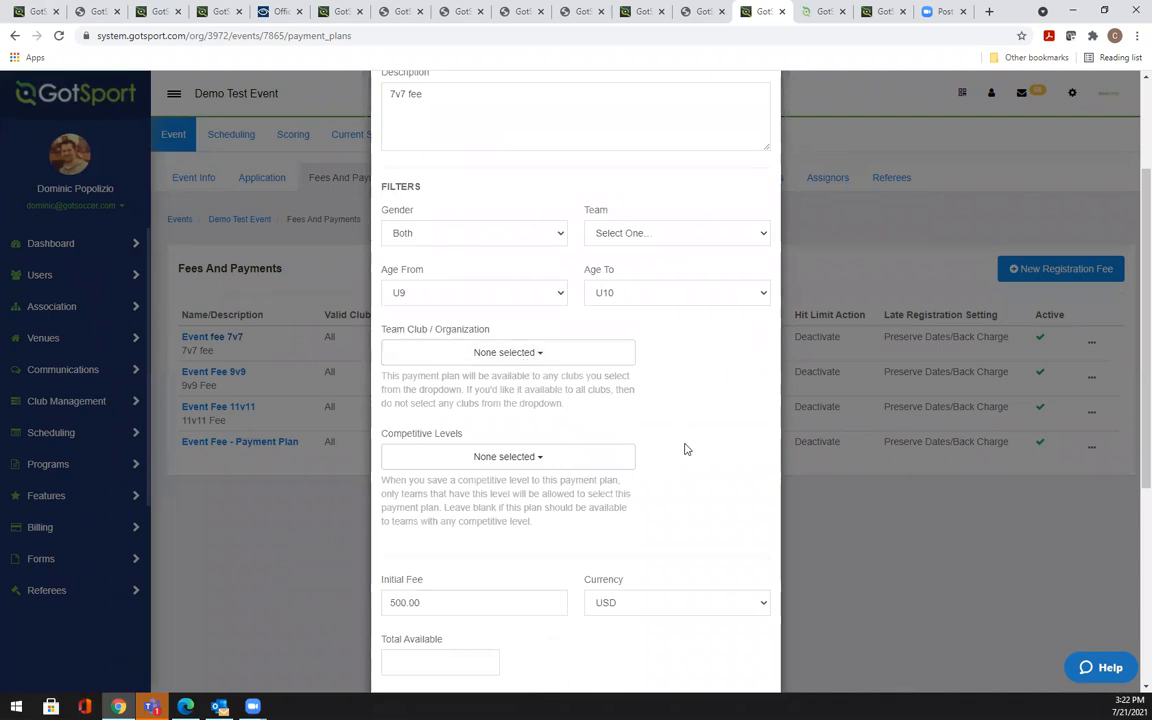
pyautogui.scroll(-4, 695, 433)
pyautogui.scroll(-1, 680, 425)
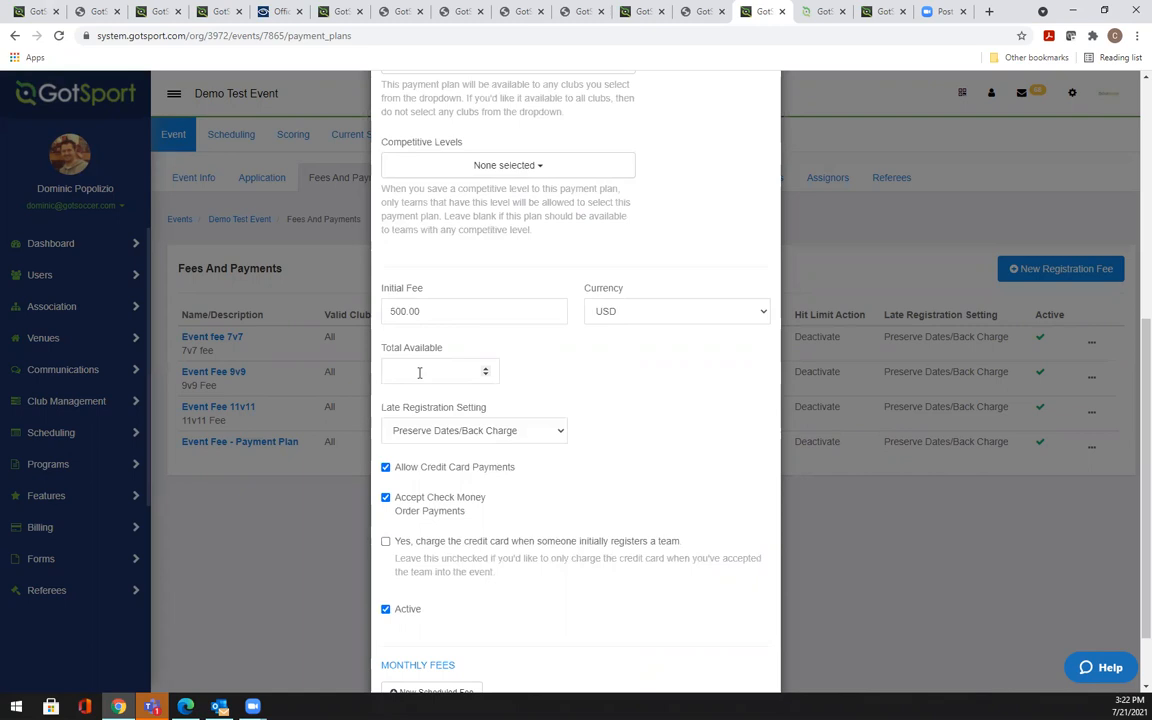
pyautogui.scroll(3, 489, 200)
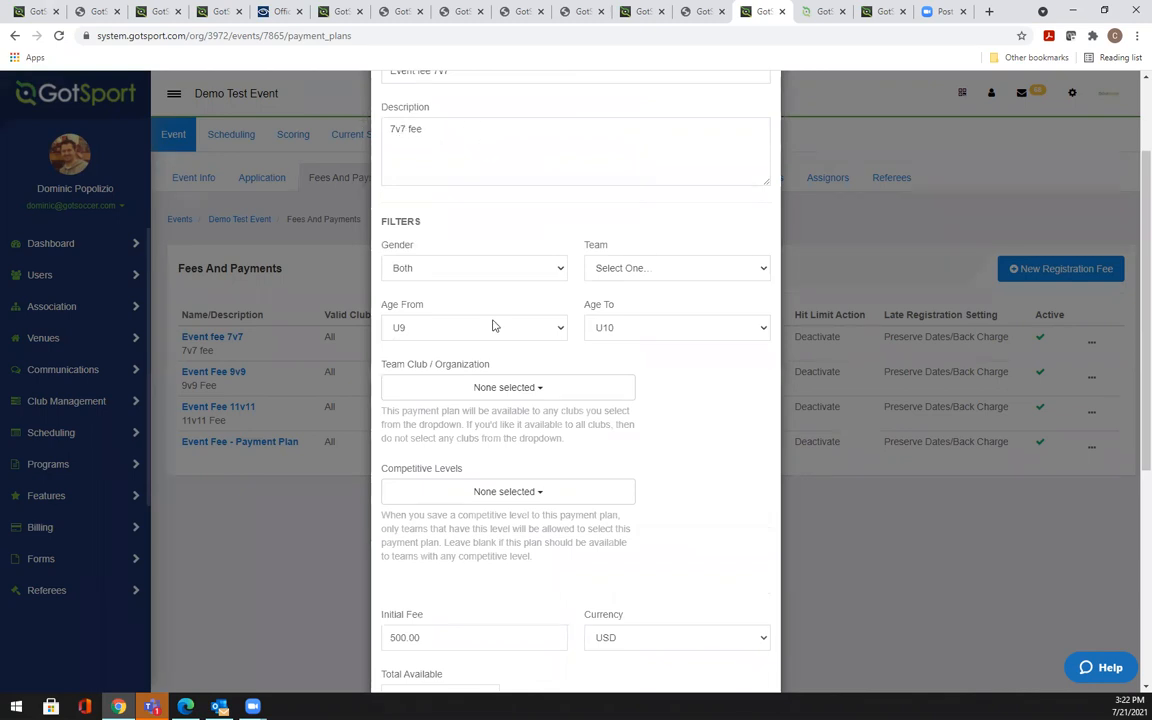
# Try a Total Available of 24 on the Event fee 7v7, check the After Limit options, and clear the limit
pyautogui.scroll(-4, 495, 320)
pyautogui.click(440, 290)
pyautogui.write('24')
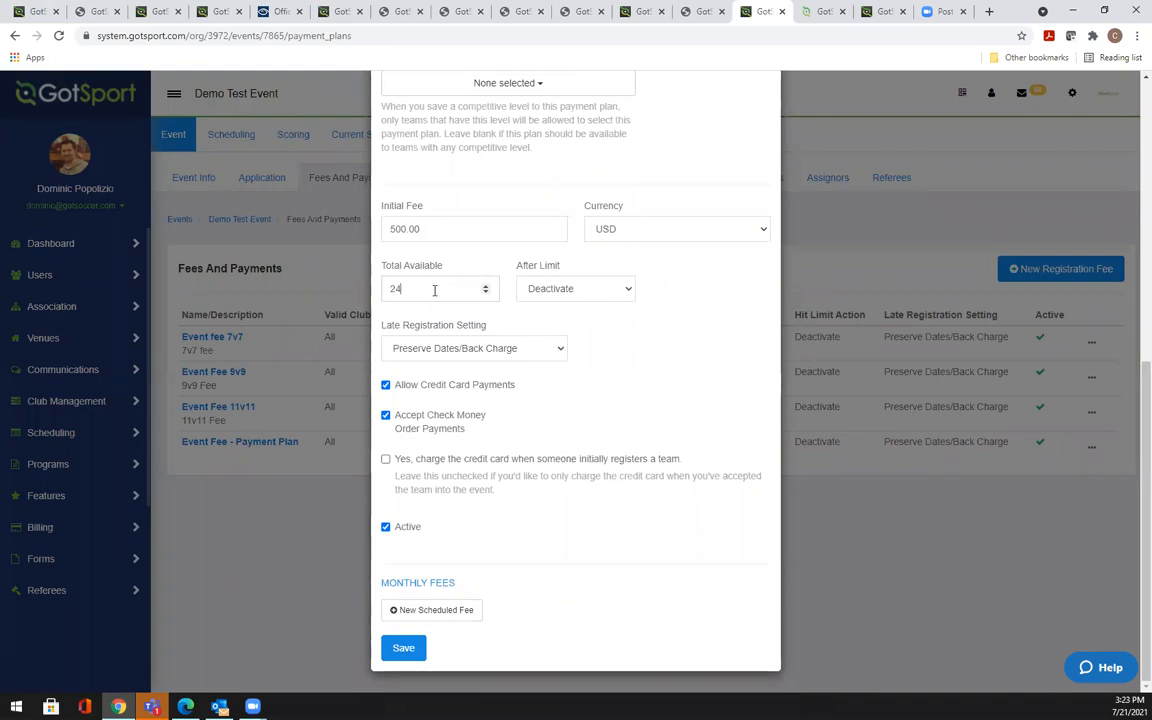
pyautogui.click(602, 296)
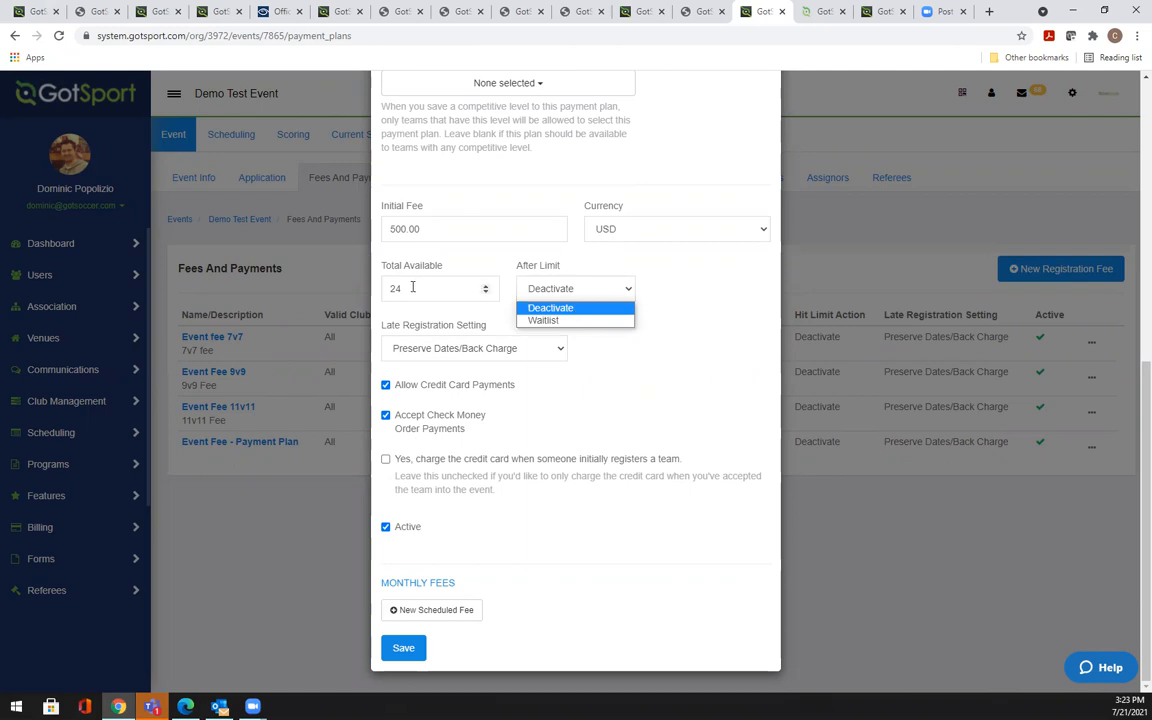
pyautogui.moveTo(404, 288); pyautogui.dragTo(385, 288)
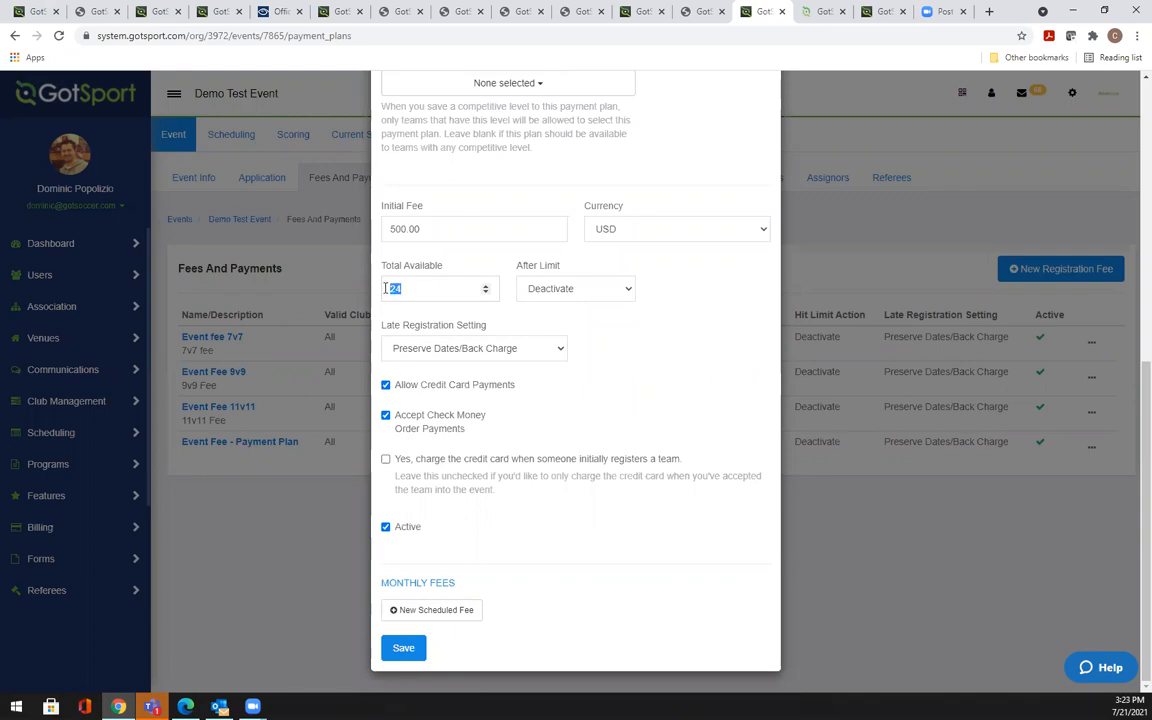
pyautogui.press('BackSpace')
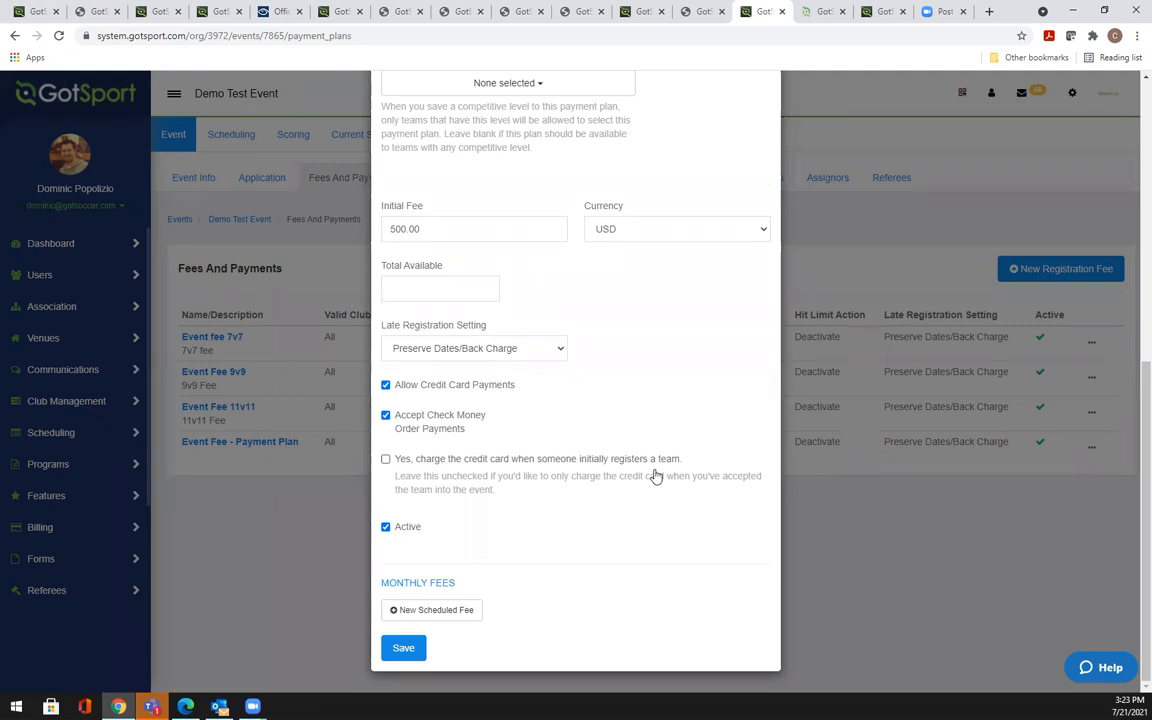
# Switch the Event fee 7v7's Active option off and on again, and review its filters
pyautogui.click(387, 529)
pyautogui.click(412, 528)
pyautogui.scroll(4, 595, 459)
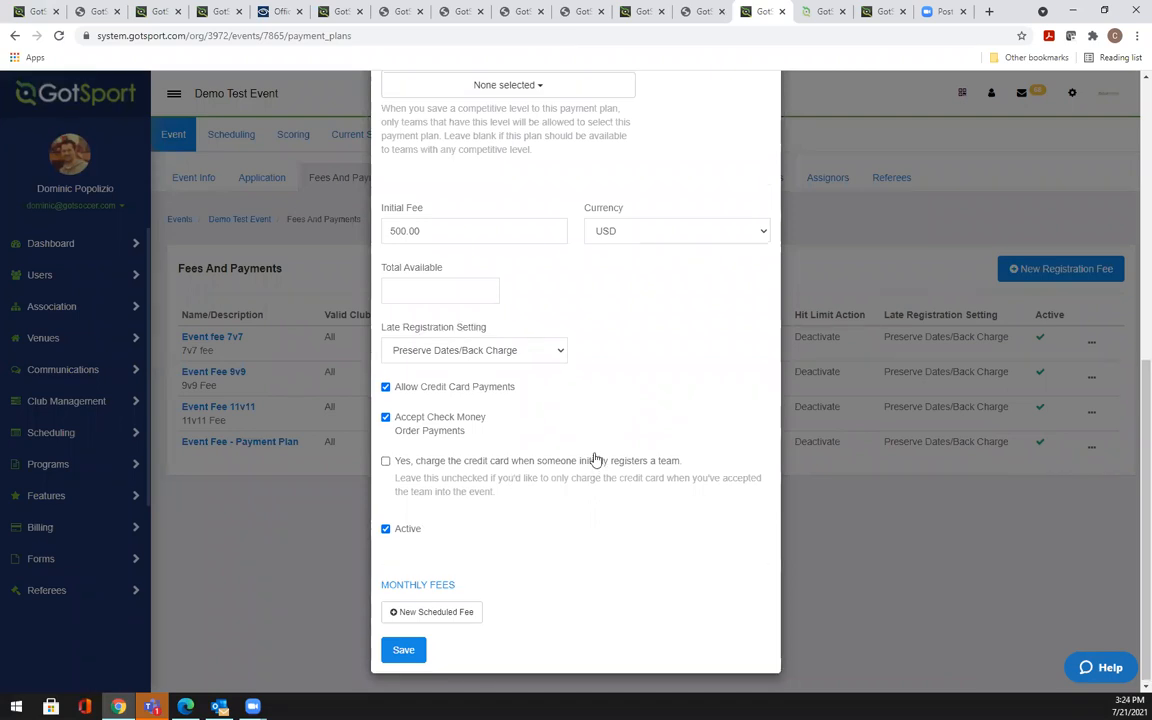
pyautogui.scroll(1, 597, 458)
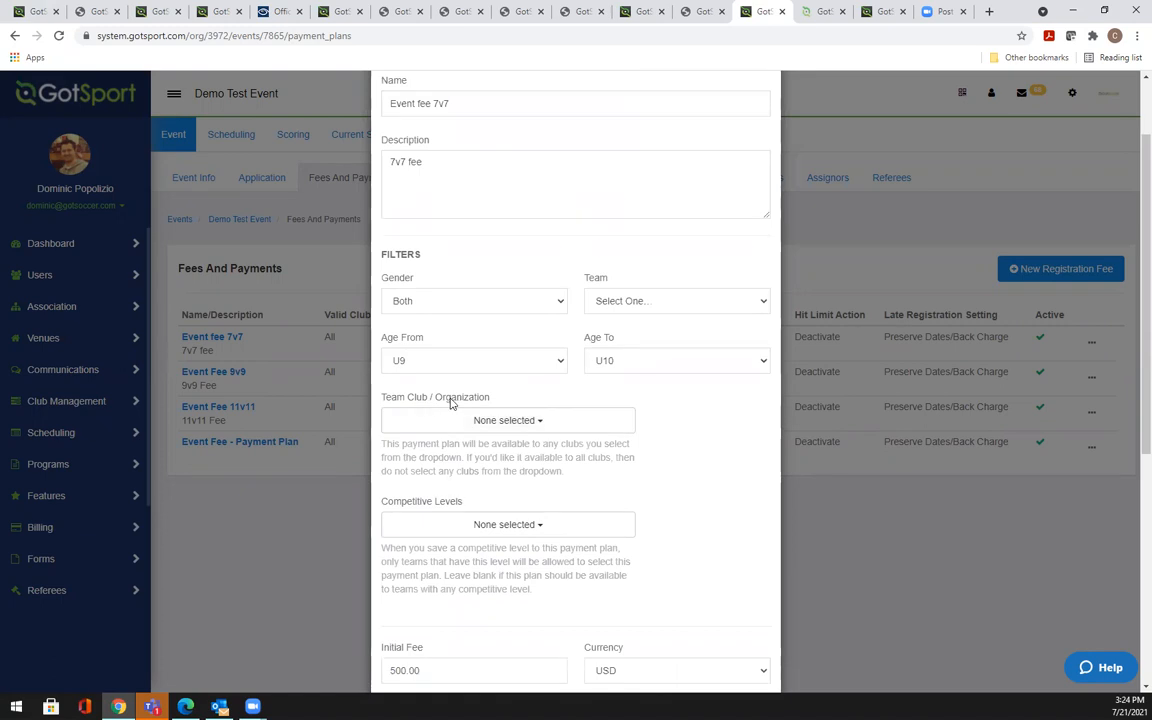
pyautogui.scroll(1, 697, 434)
pyautogui.scroll(1, 698, 435)
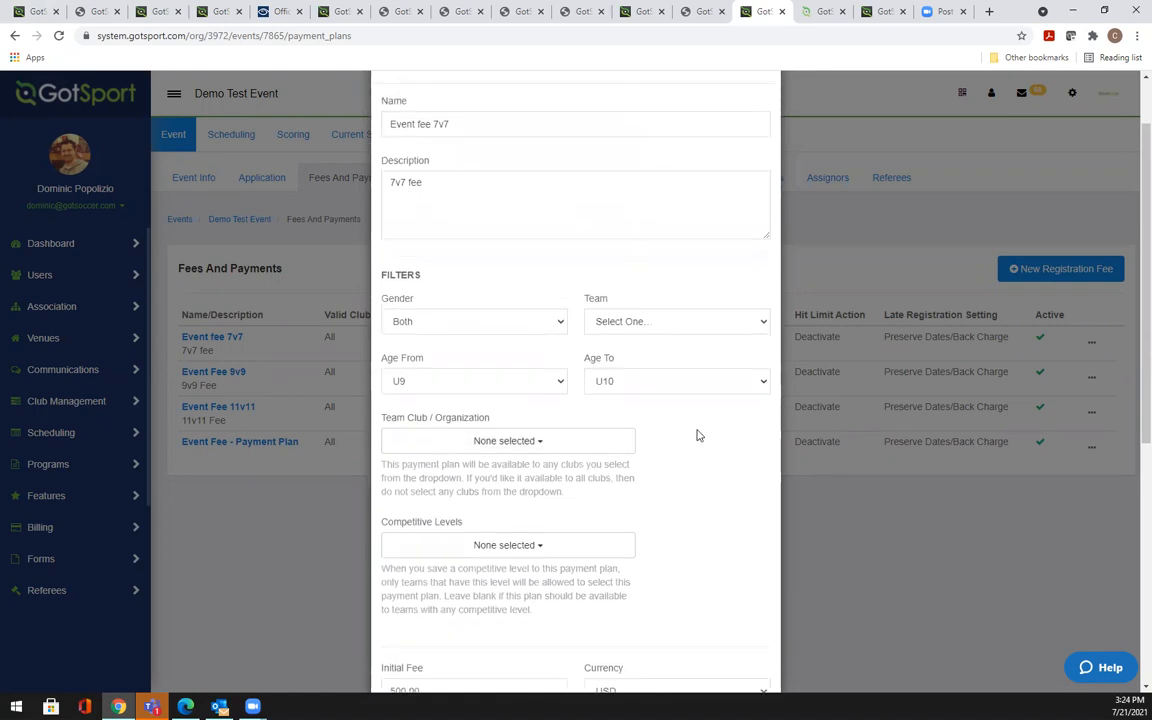
# Restrict the Event fee 7v7 to the Alliance Cincinnati club
pyautogui.click(558, 441)
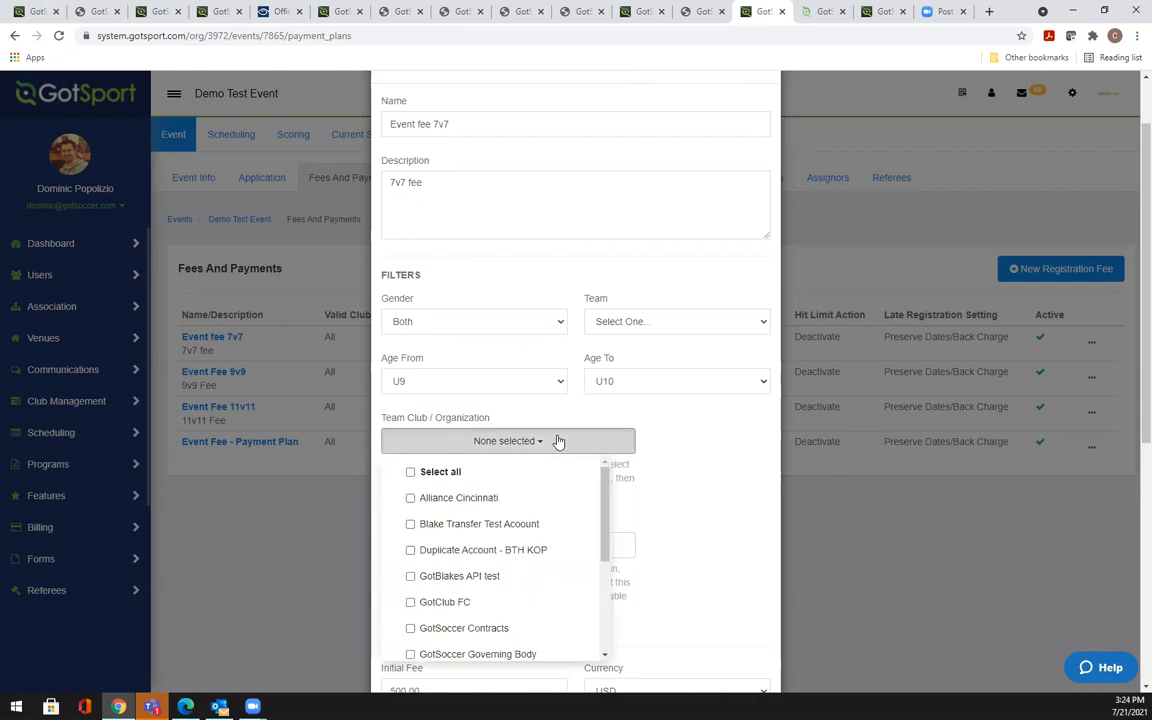
pyautogui.click(462, 500)
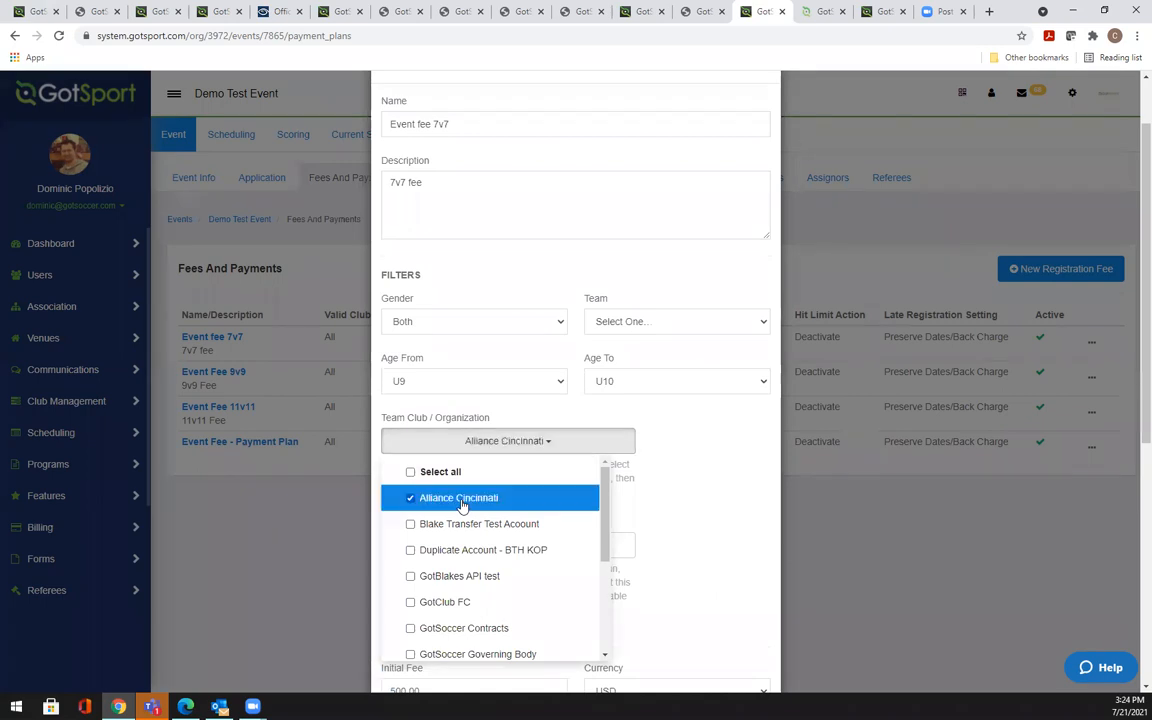
pyautogui.click(505, 441)
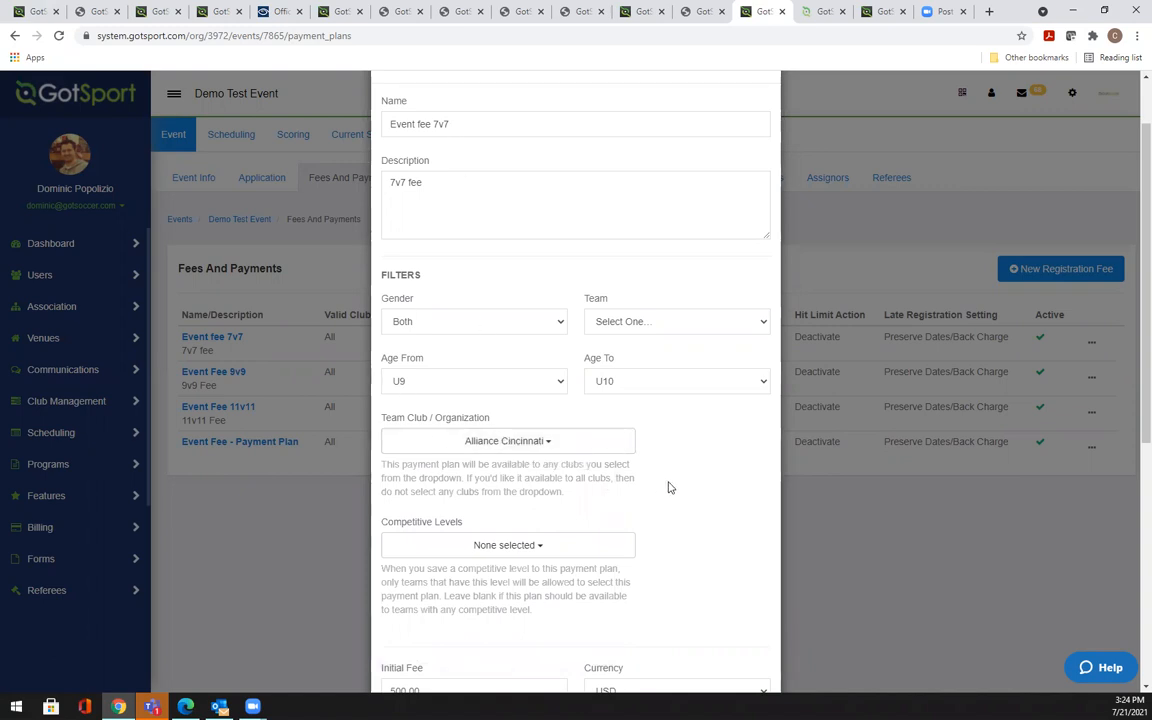
pyautogui.scroll(-1, 676, 471)
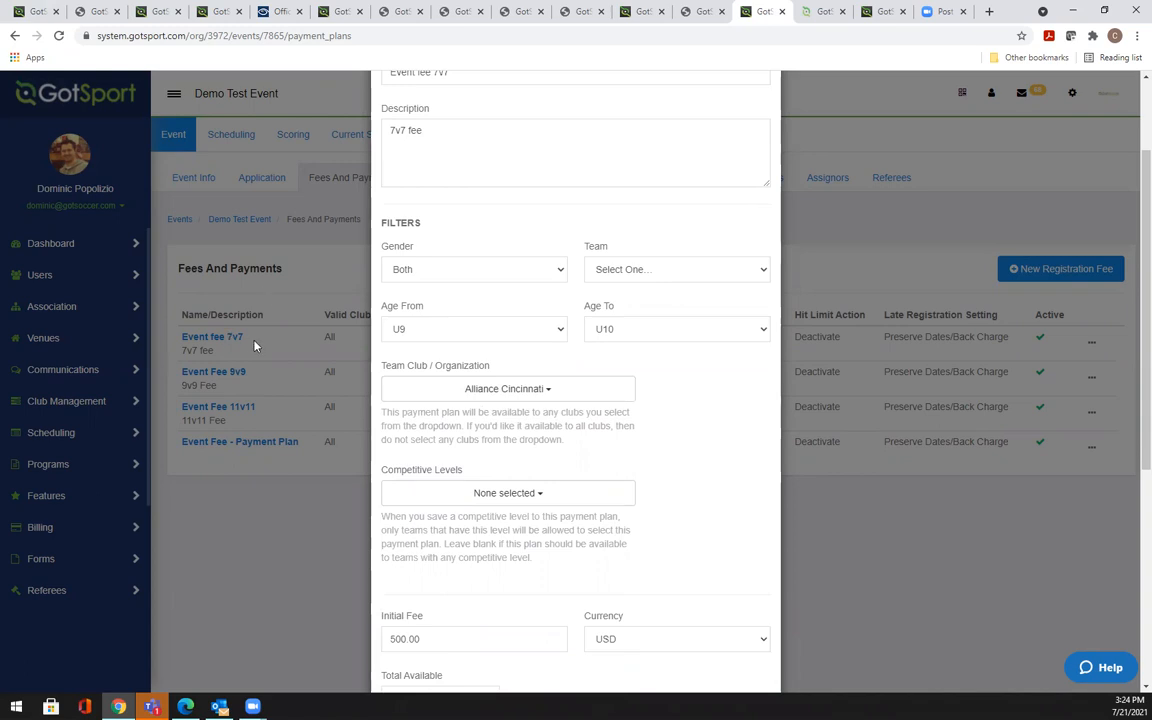
# Remove Alliance Cincinnati from the Event fee 7v7's club filter and close the fee without saving
pyautogui.click(529, 392)
pyautogui.click(478, 445)
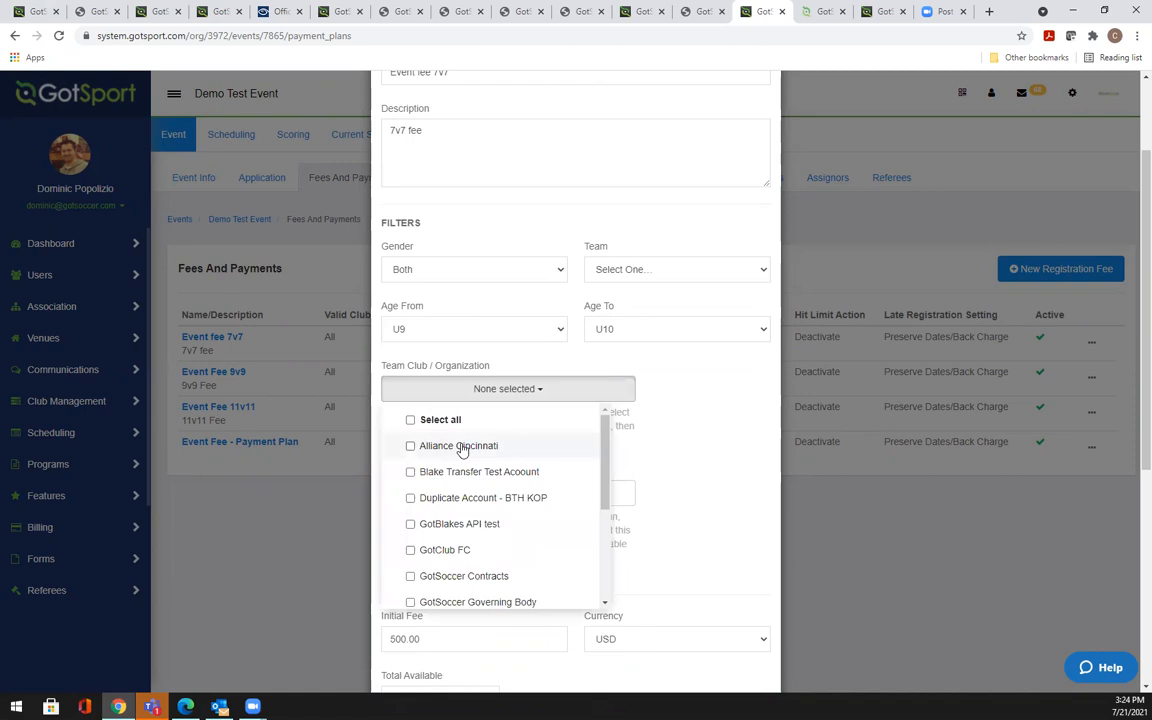
pyautogui.click(686, 450)
pyautogui.scroll(2, 686, 450)
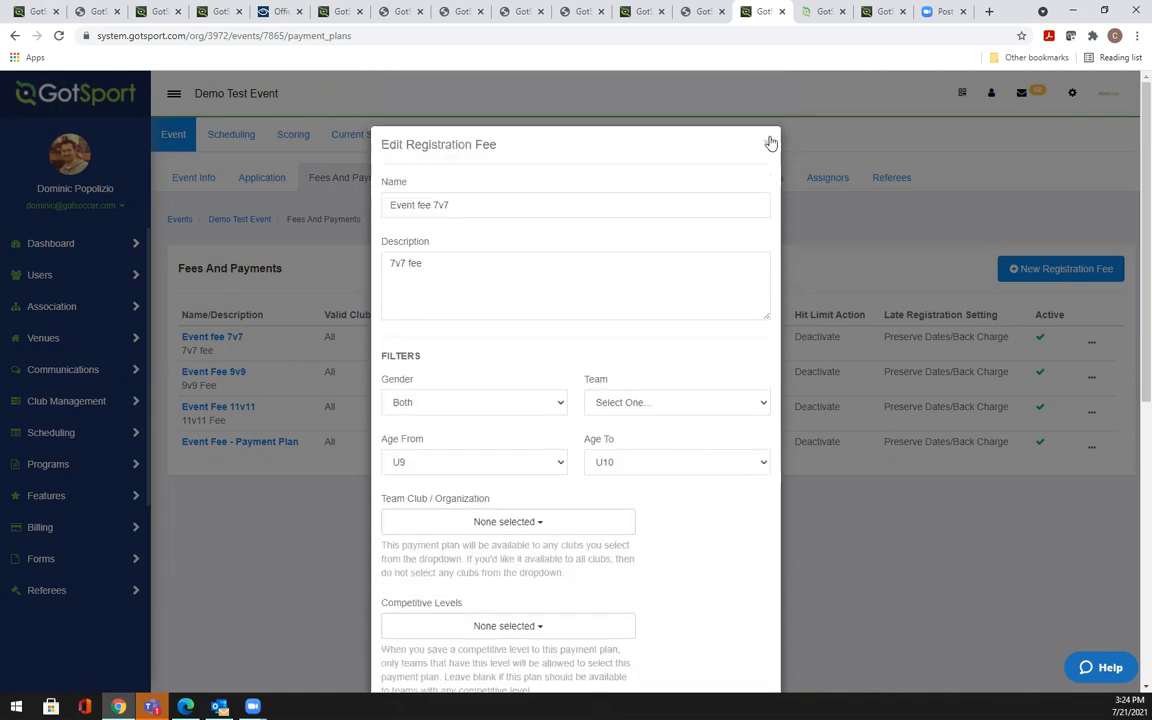
pyautogui.click(769, 146)
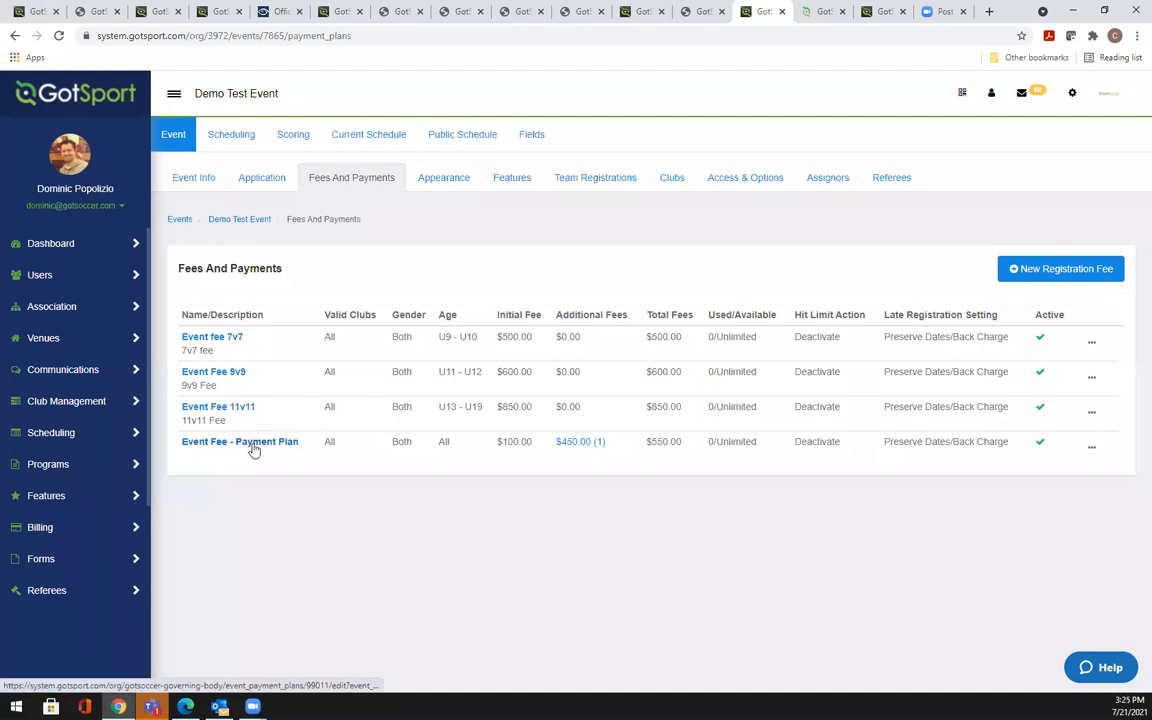
# Check the additional fees of Event Fee - Payment Plan, and open it to examine its initial fee, payment options and monthly fees
pyautogui.moveTo(600, 441)
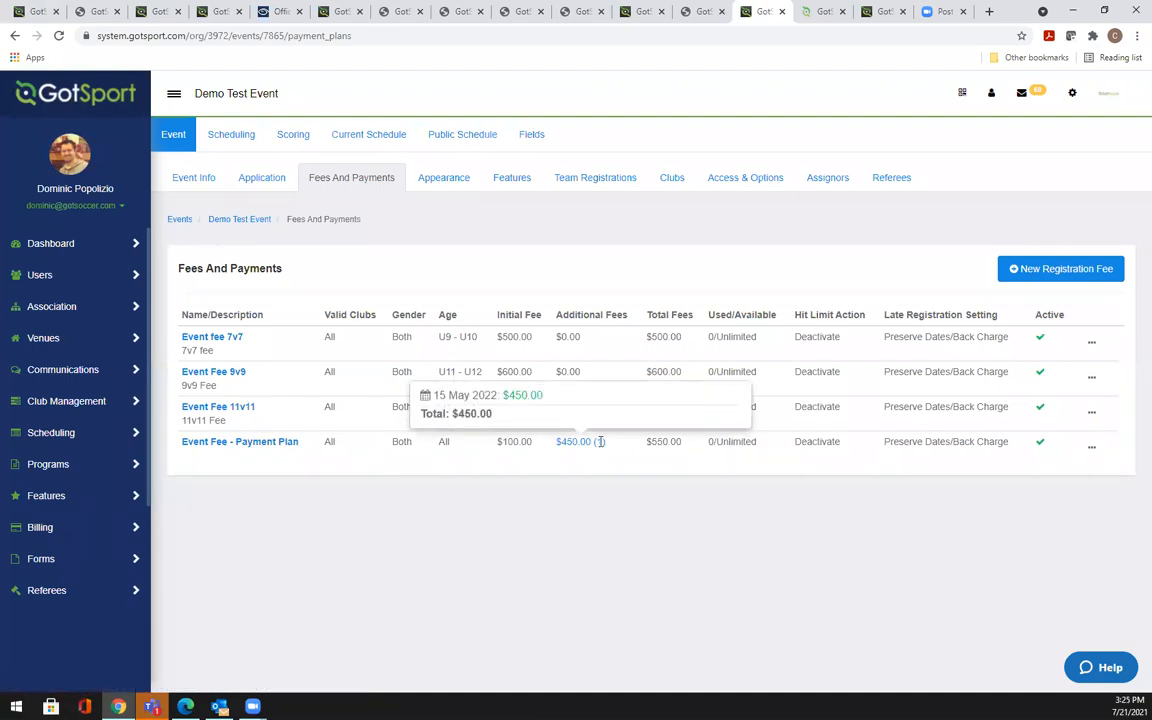
pyautogui.click(248, 446)
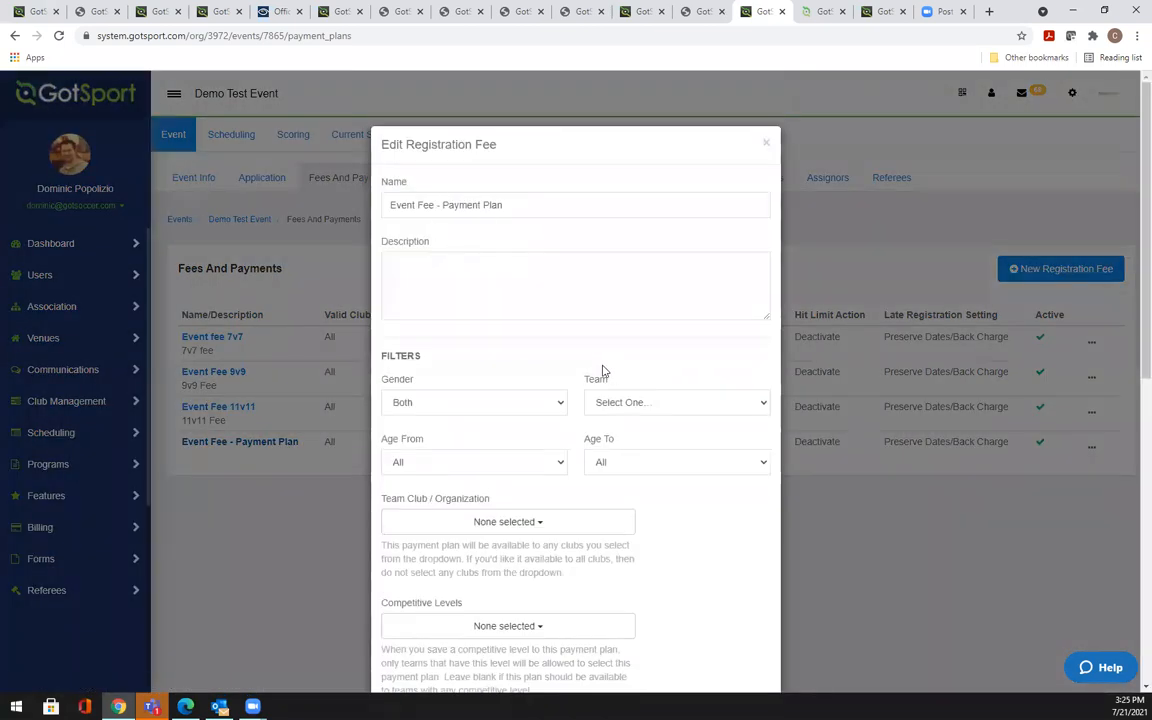
pyautogui.scroll(-2, 630, 303)
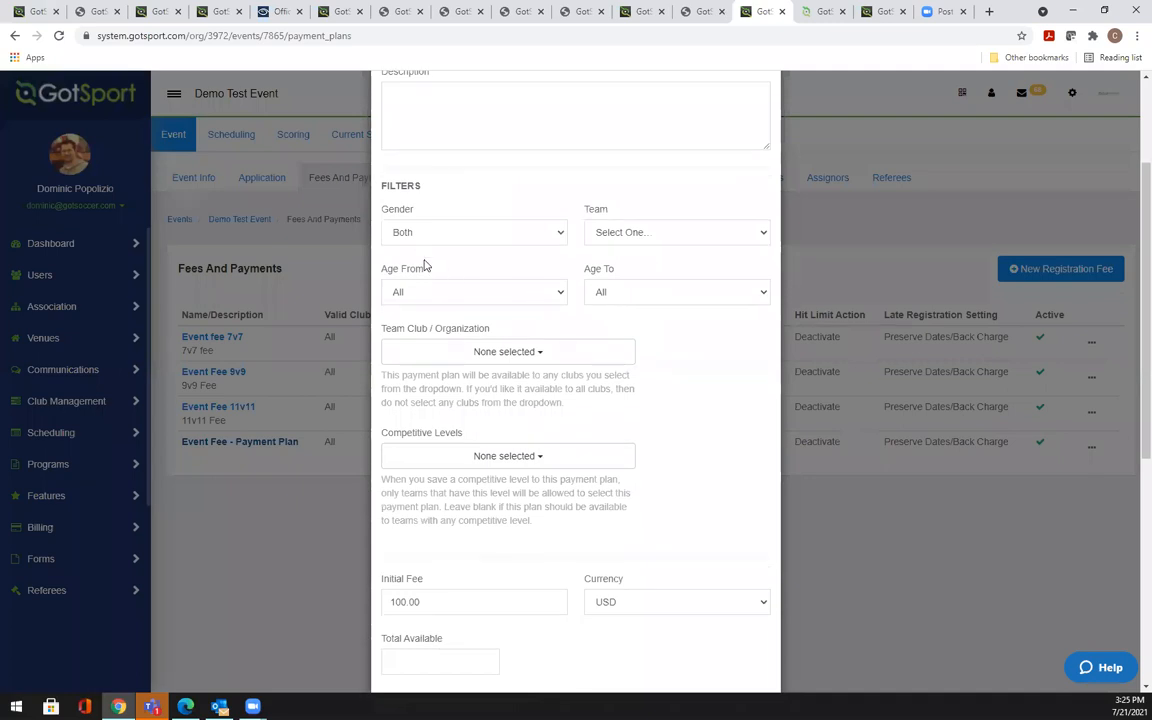
pyautogui.scroll(-3, 691, 335)
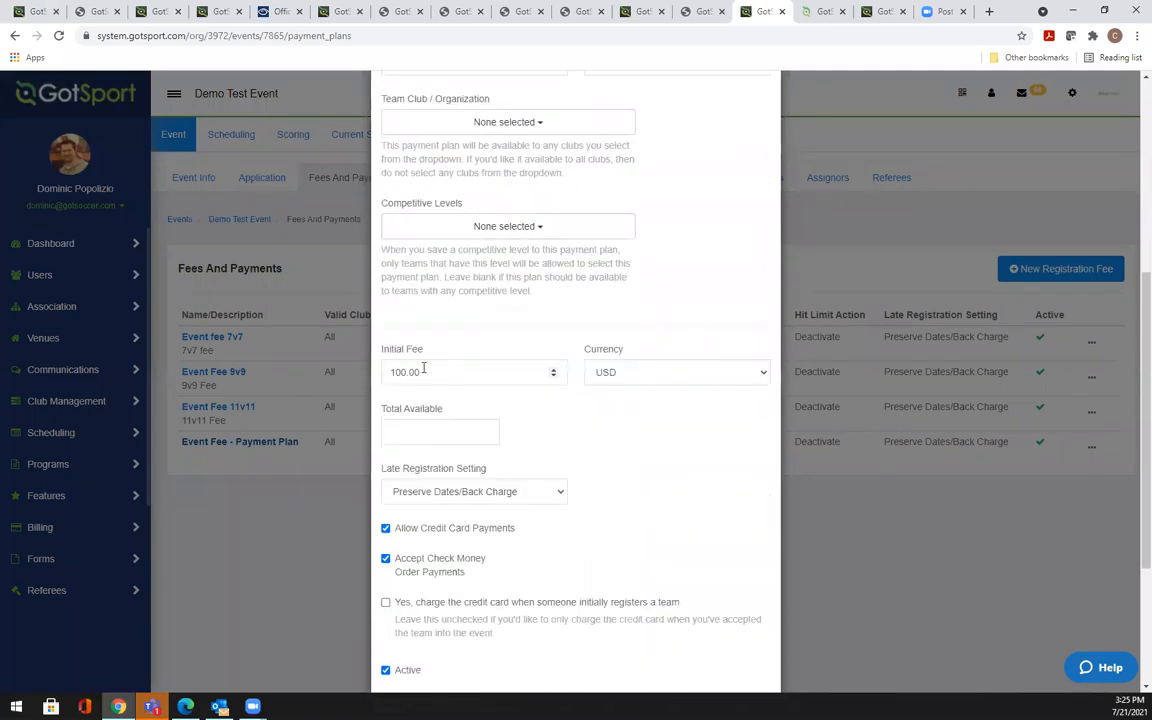
pyautogui.moveTo(425, 355); pyautogui.dragTo(345, 320)
pyautogui.click(507, 328)
pyautogui.scroll(-1, 550, 502)
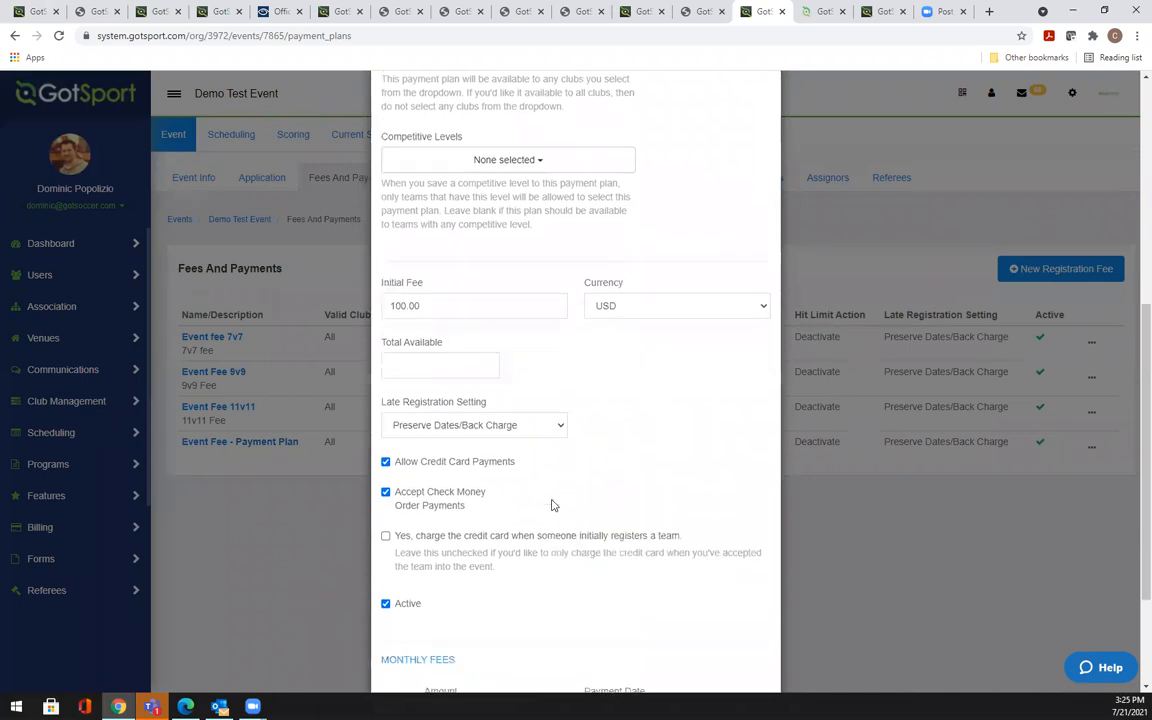
pyautogui.scroll(-1, 527, 514)
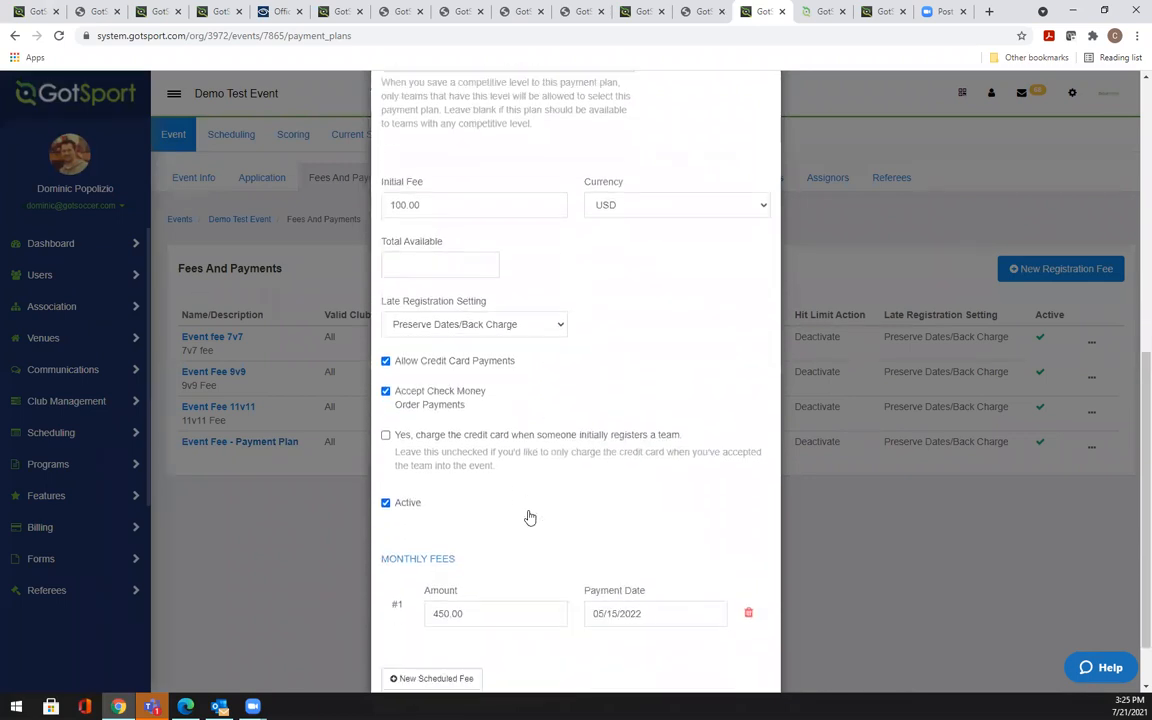
pyautogui.scroll(-1, 483, 465)
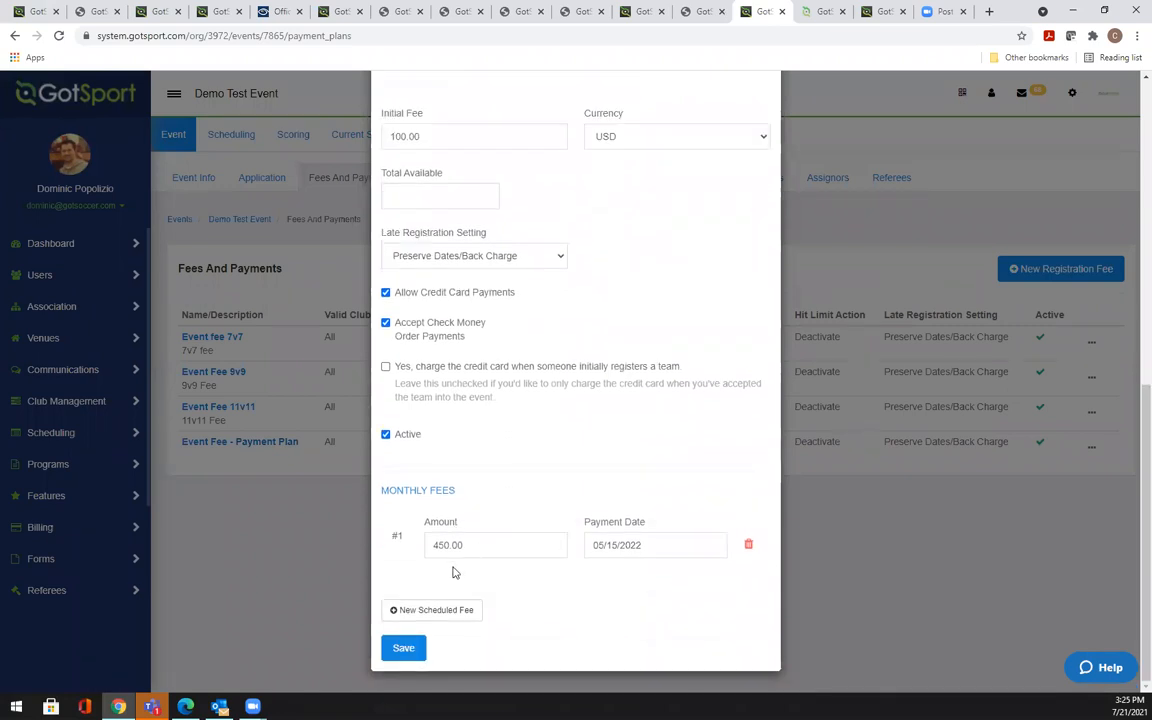
# Add a second scheduled fee of 500 with payment date 07/11/2022 to the Event Fee - Payment Plan
pyautogui.click(451, 612)
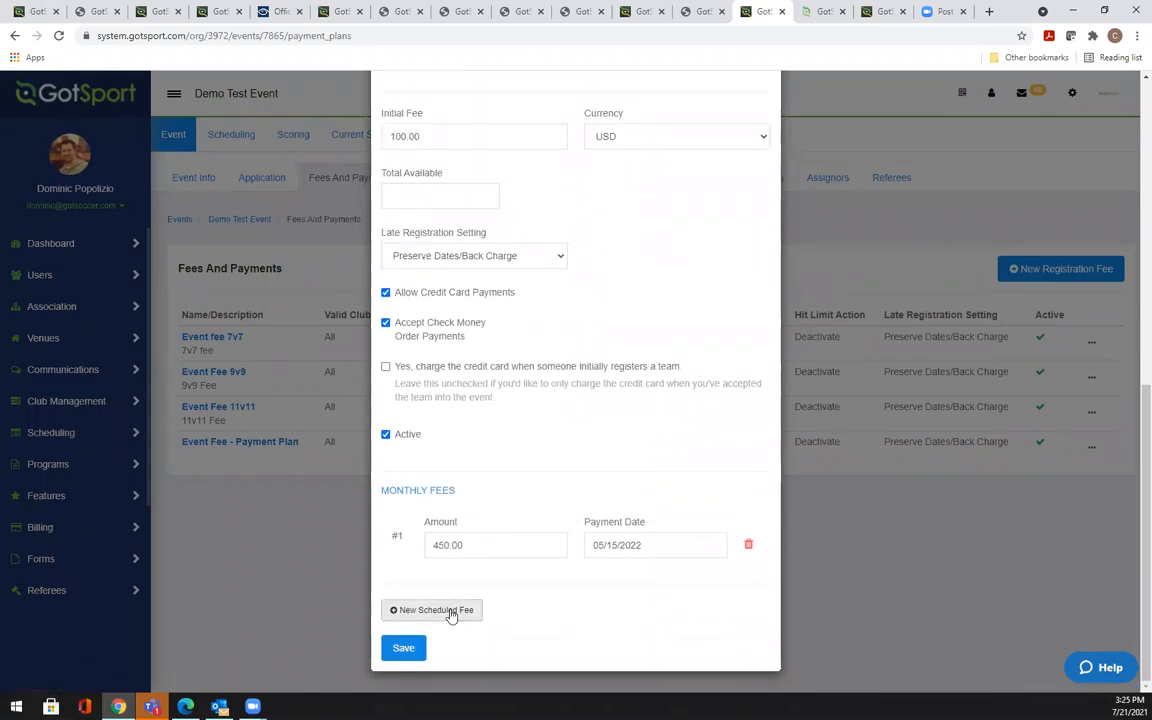
pyautogui.doubleClick(455, 636)
pyautogui.write('500')
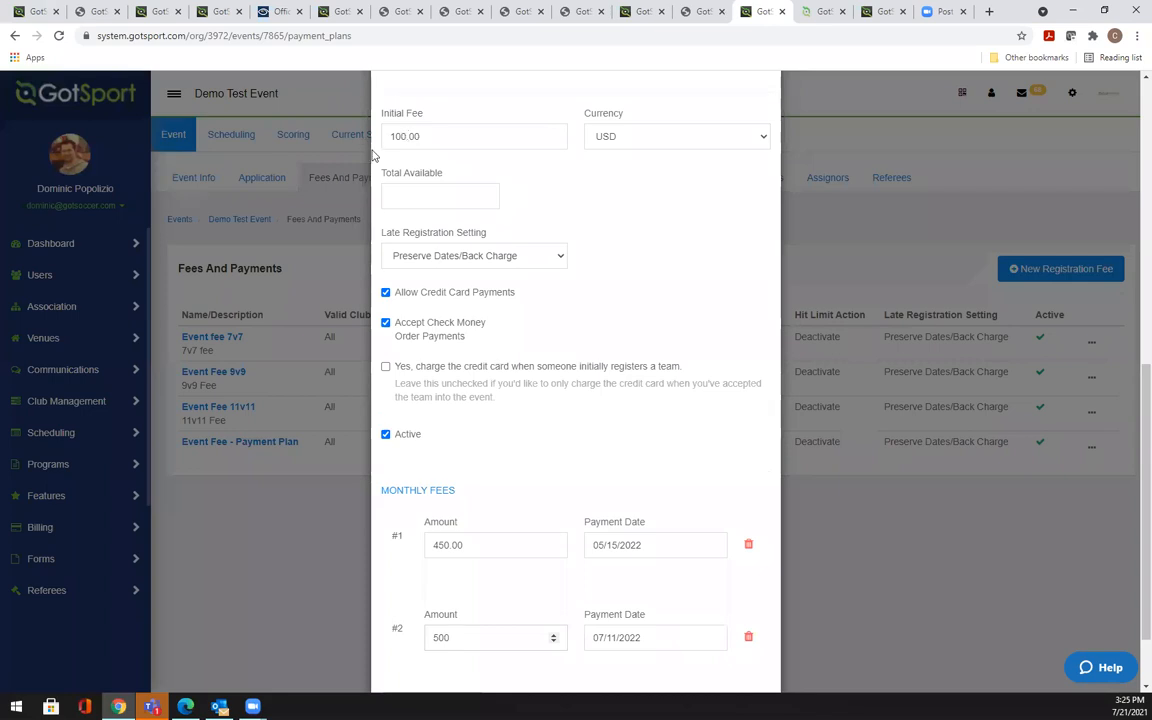
pyautogui.scroll(-2, 512, 380)
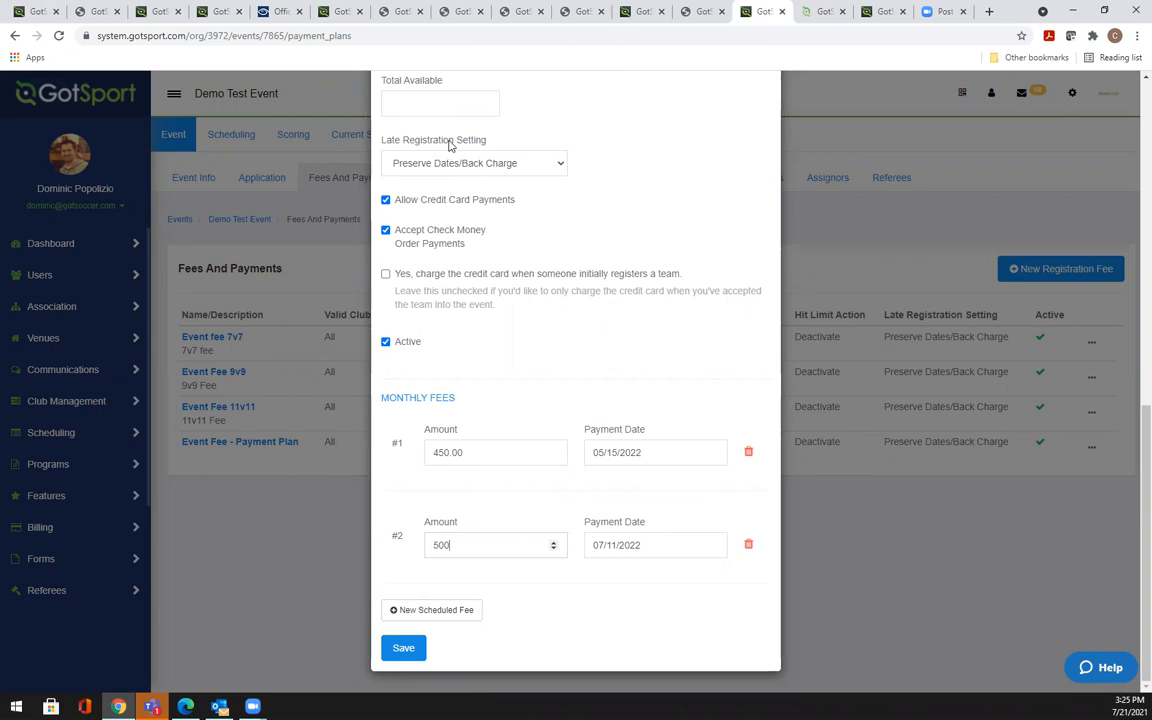
# Review the payment plan's late registration options and choose Preserve Spacing/Push Dates
pyautogui.click(540, 166)
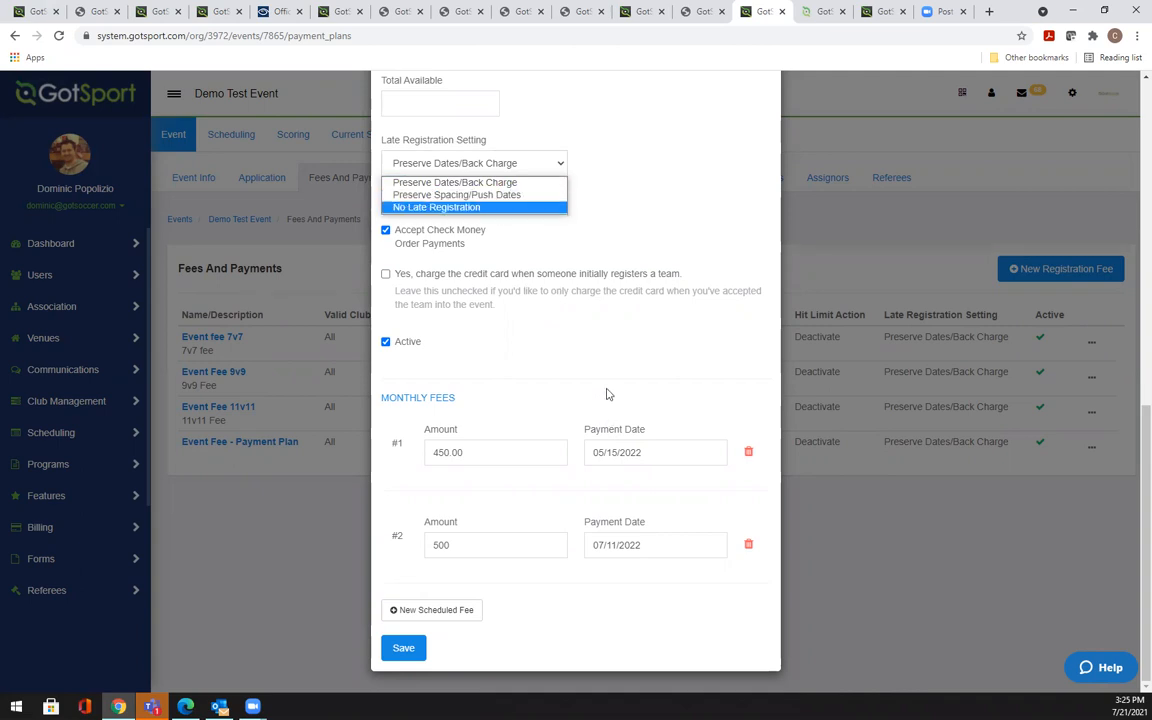
pyautogui.scroll(1, 588, 418)
pyautogui.scroll(1, 588, 418)
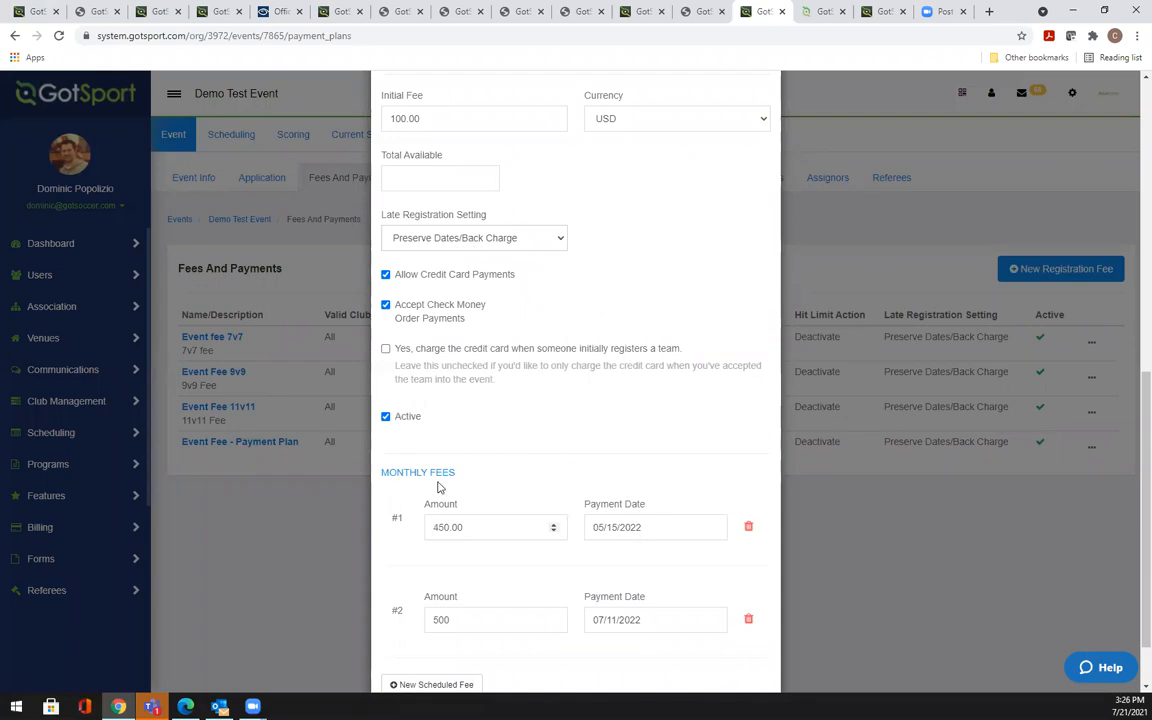
pyautogui.click(460, 238)
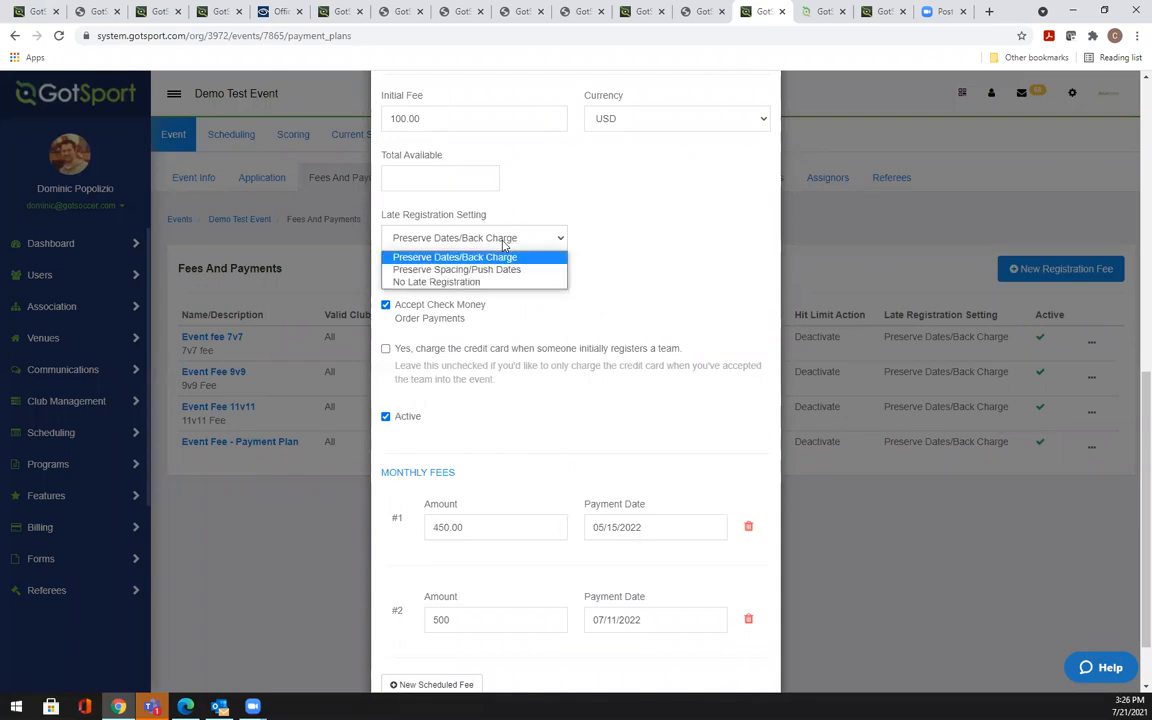
pyautogui.click(480, 265)
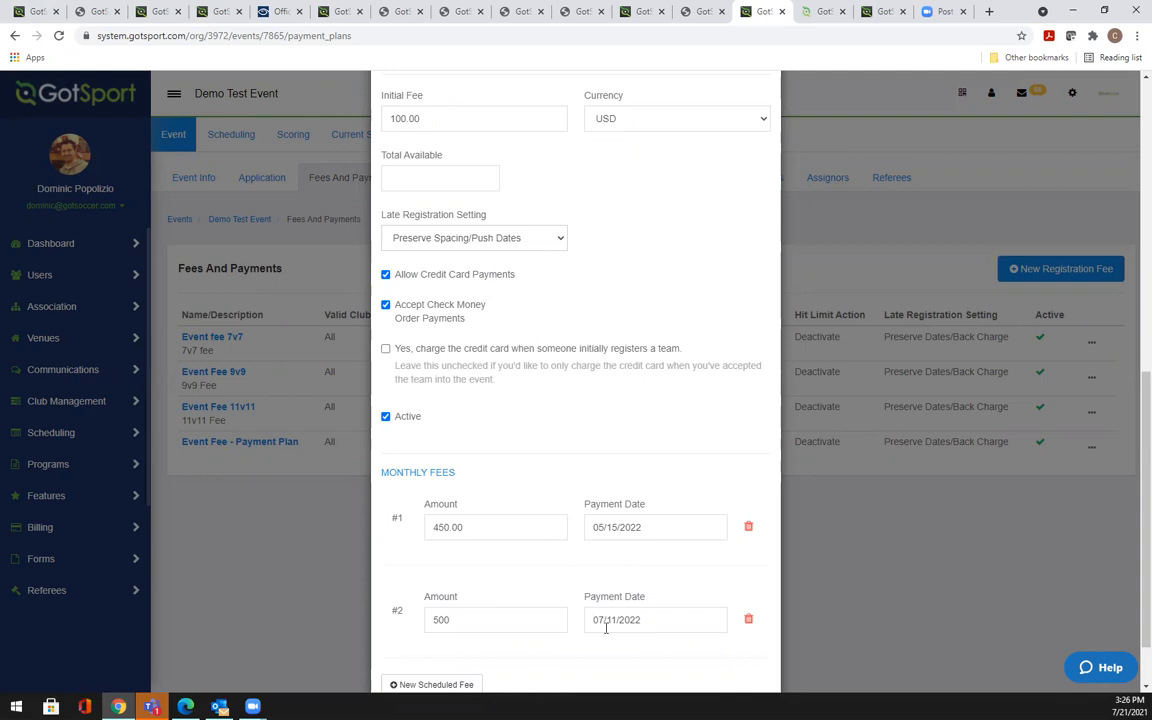
# Set the payment plan's late registration setting to No Late Registration, and close the fee without saving
pyautogui.click(495, 240)
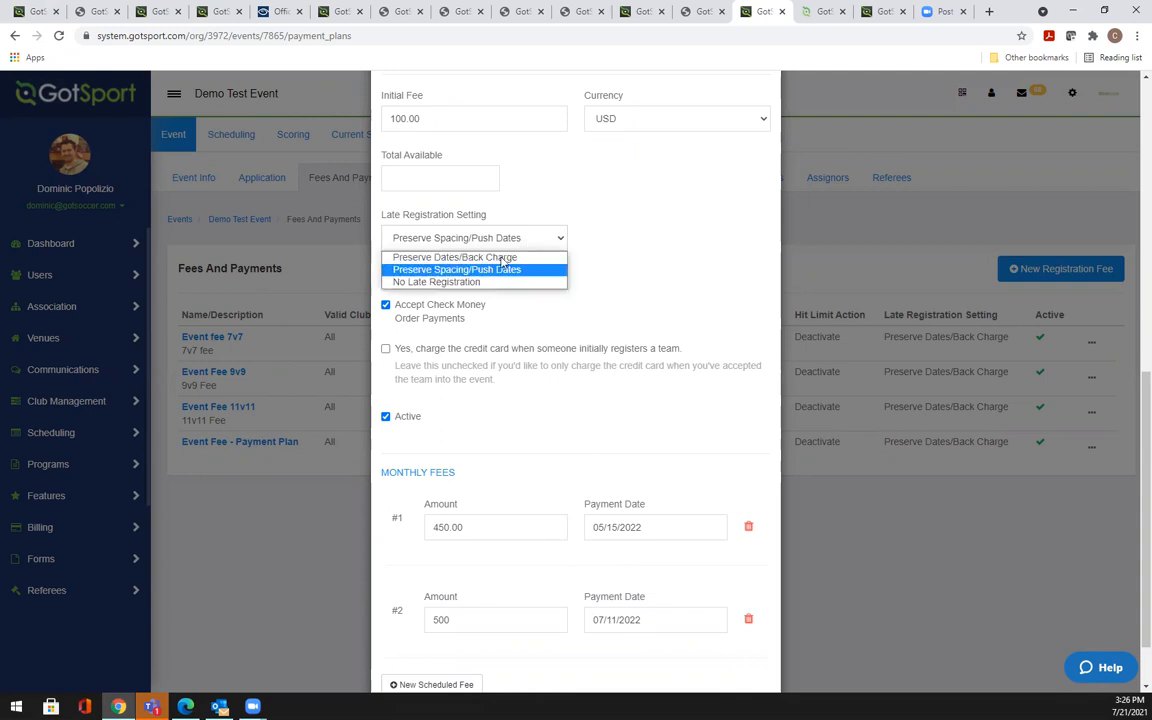
pyautogui.click(460, 283)
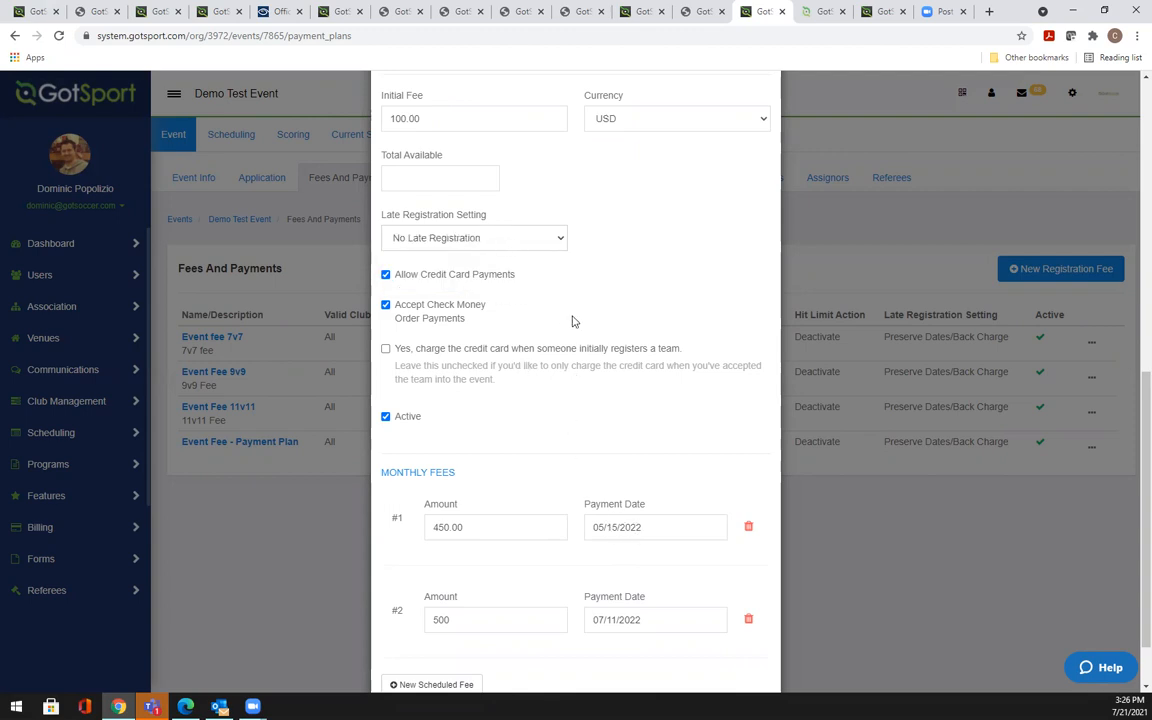
pyautogui.click(526, 239)
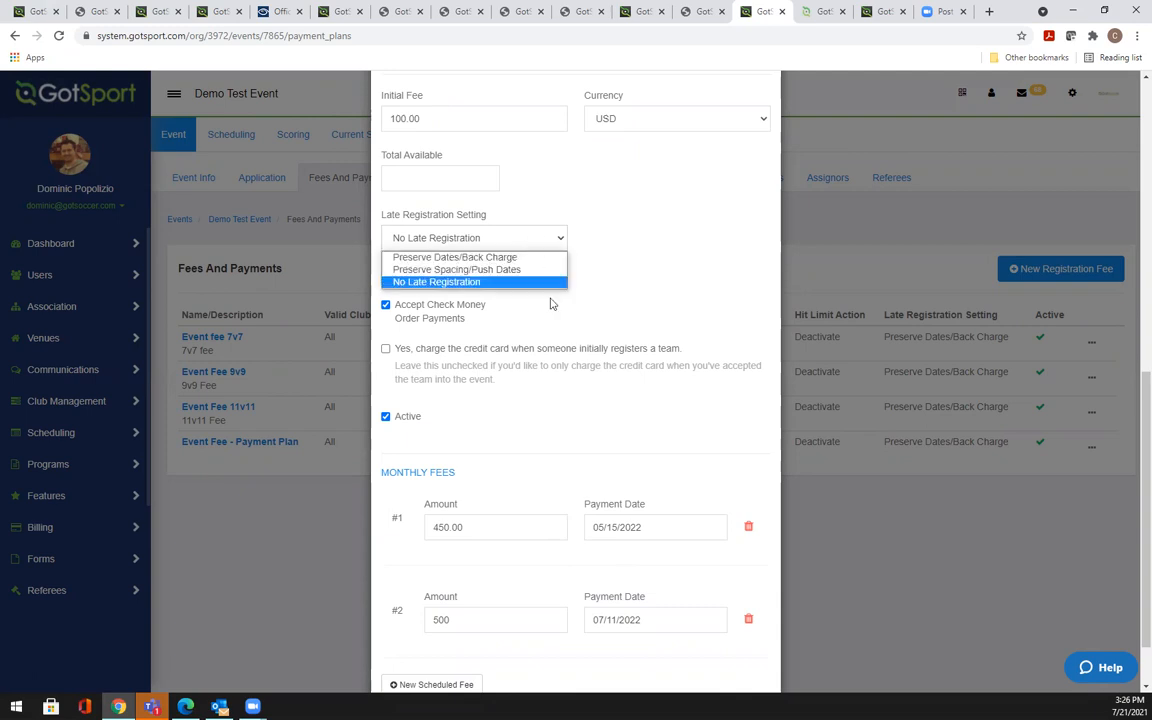
pyautogui.scroll(10, 556, 372)
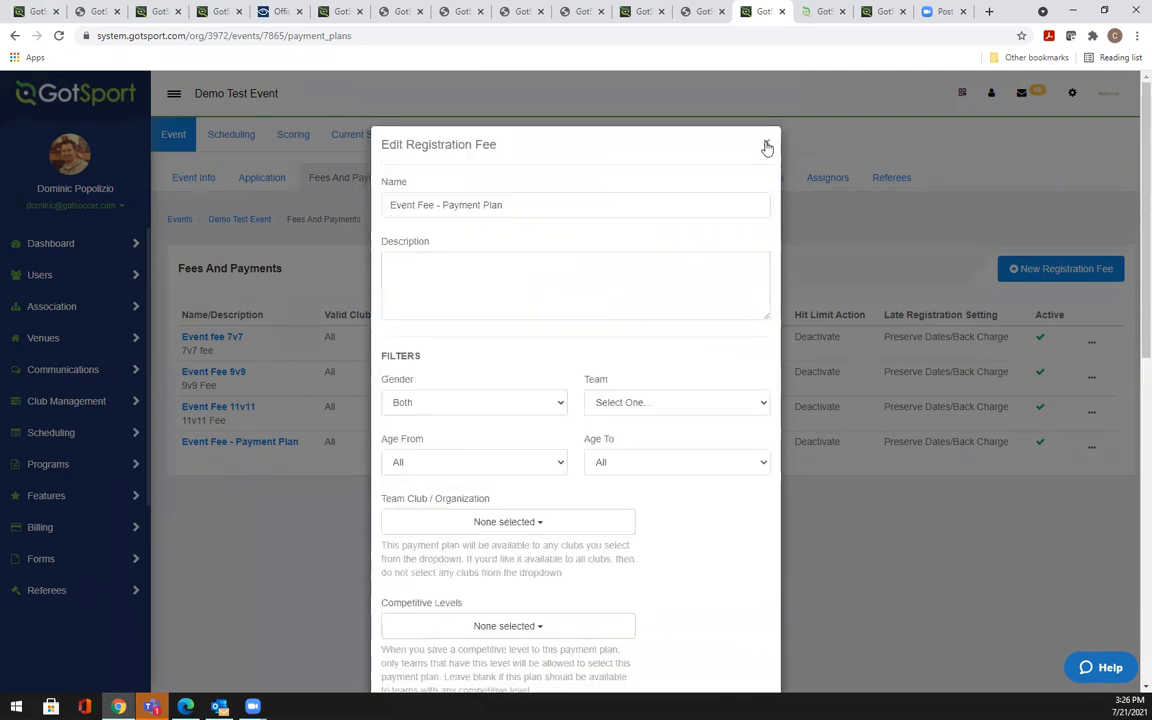
pyautogui.click(764, 144)
# Check the initial fee and the additional fee breakdown of Event Fee - Payment Plan in the fee list
pyautogui.moveTo(587, 441)
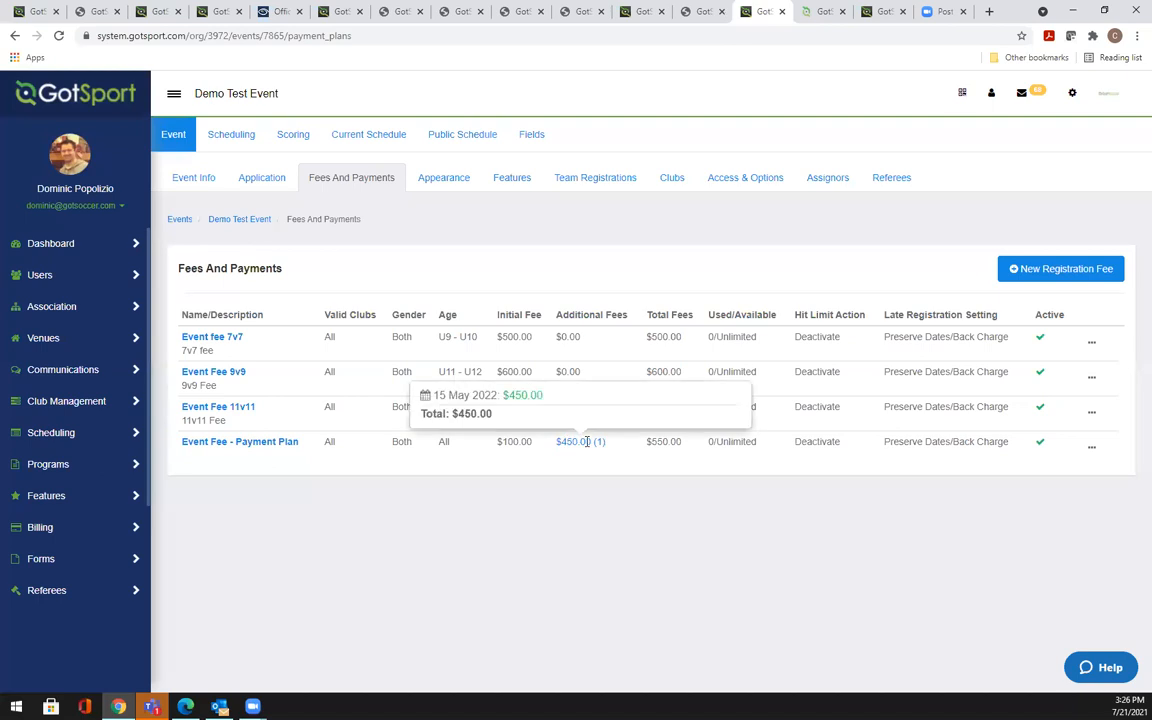
pyautogui.moveTo(531, 442); pyautogui.dragTo(499, 446)
pyautogui.moveTo(585, 442)
pyautogui.click(598, 475)
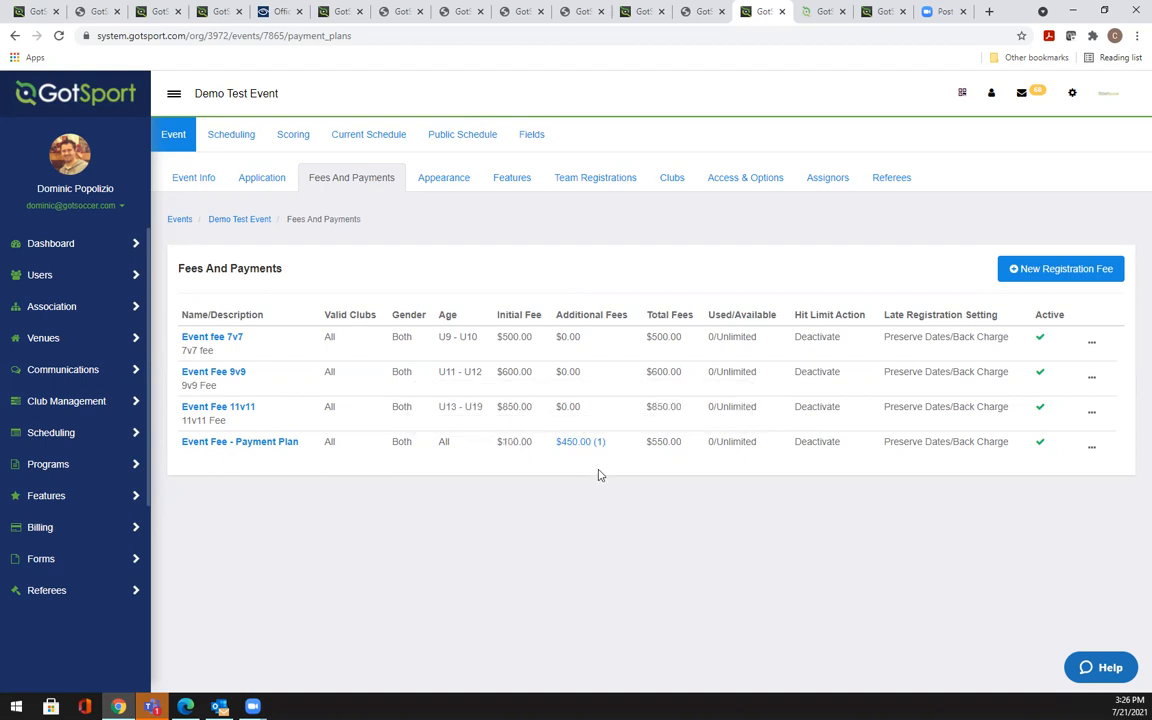
# Open the event's Appearance settings and review the color, font, date format and logo options
pyautogui.click(449, 190)
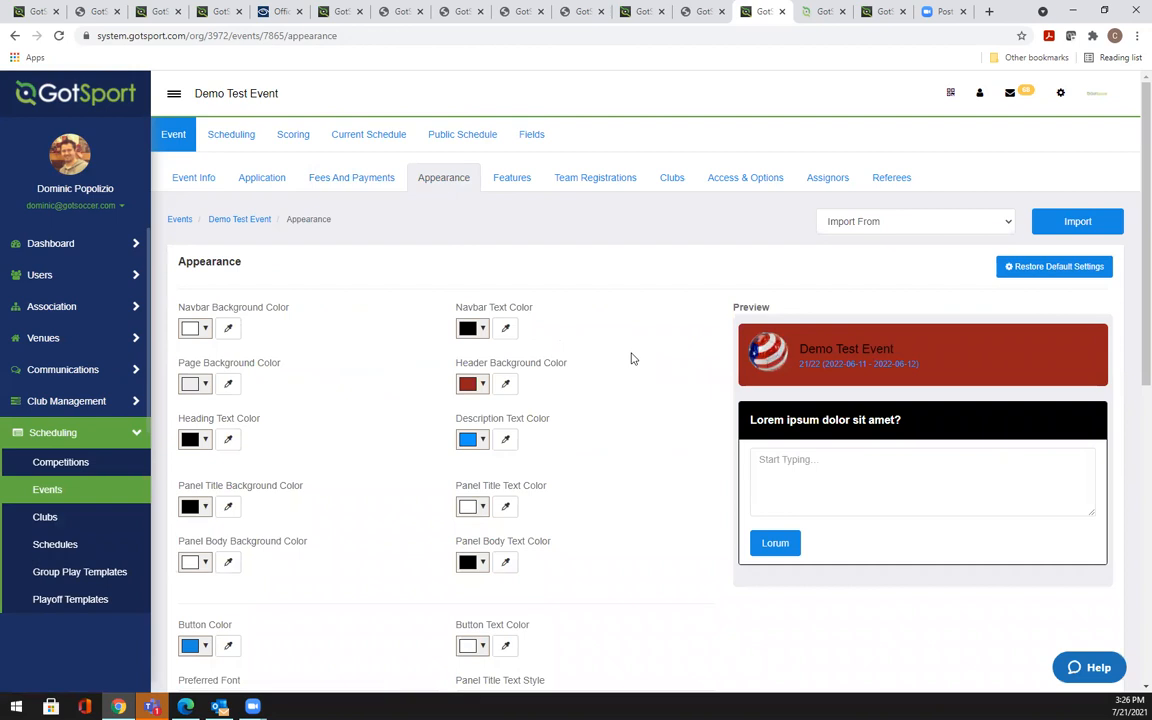
pyautogui.scroll(-1, 1133, 295)
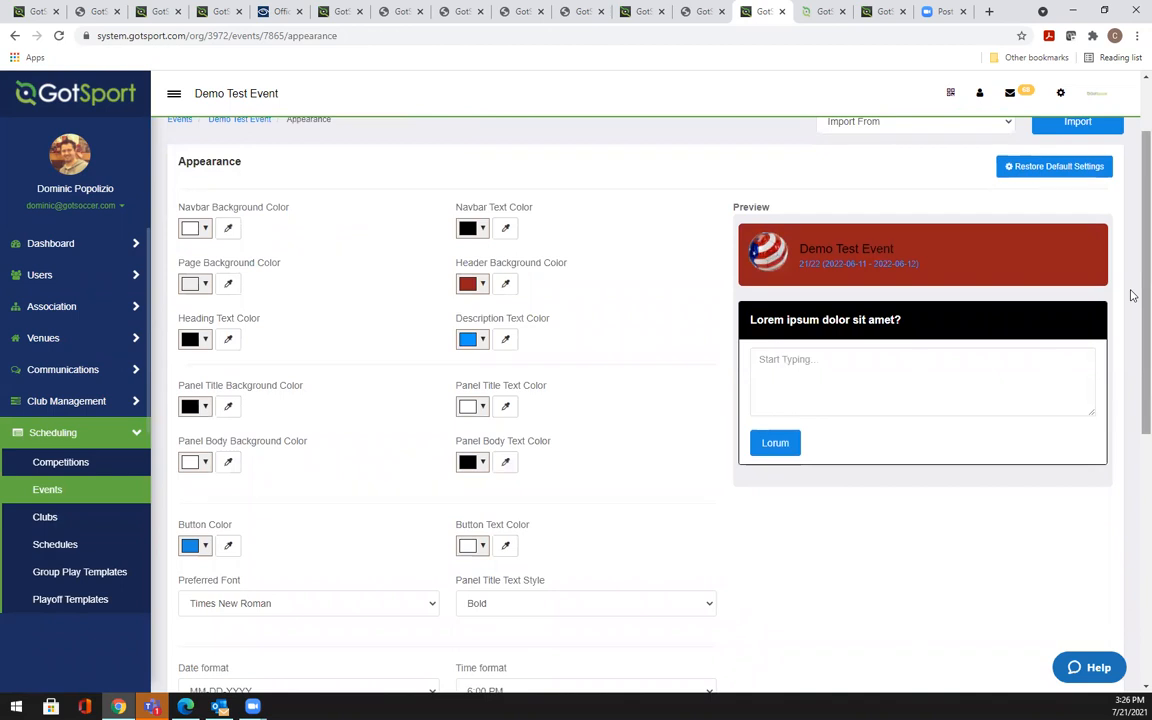
pyautogui.scroll(-4, 1133, 295)
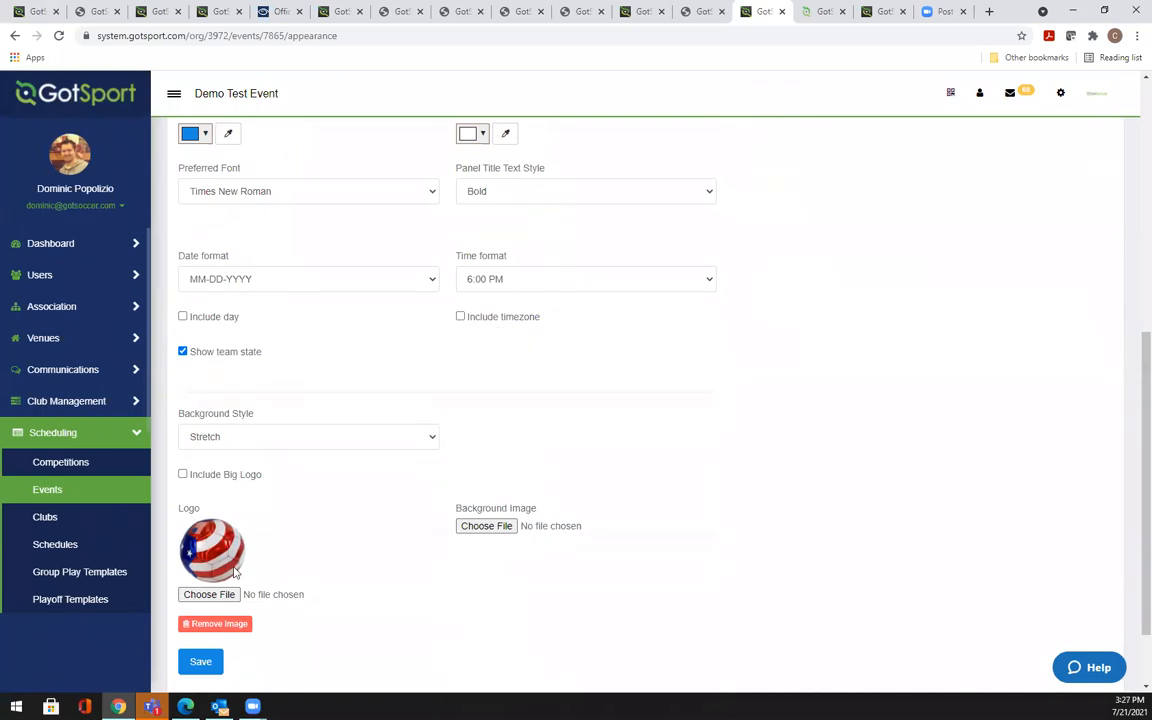
pyautogui.scroll(5, 1133, 505)
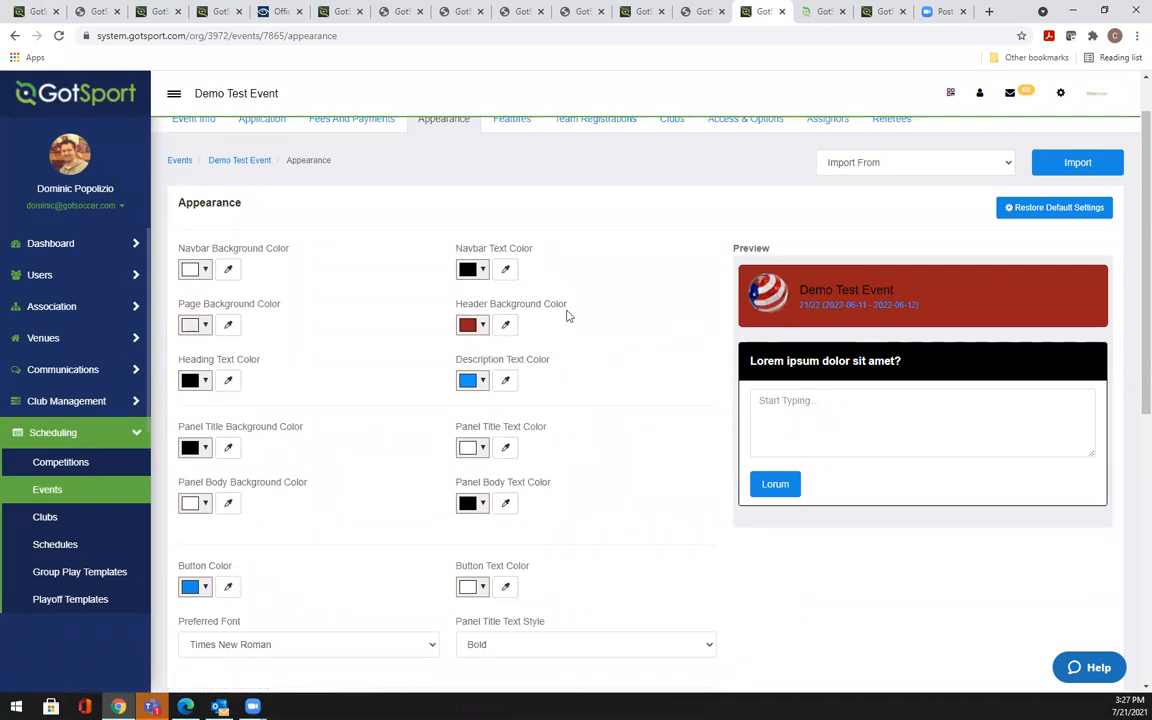
# Sample the blue from the soccer ball logo and apply it as the Header Background Color
pyautogui.click(506, 327)
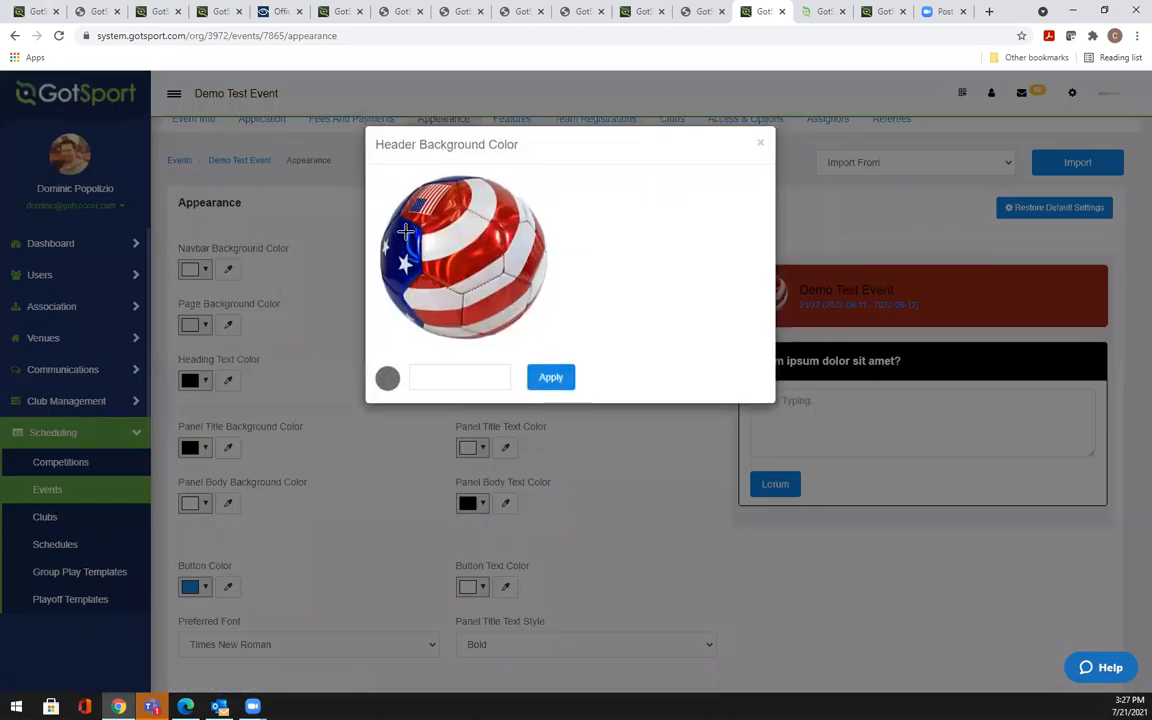
pyautogui.click(405, 232)
pyautogui.click(551, 378)
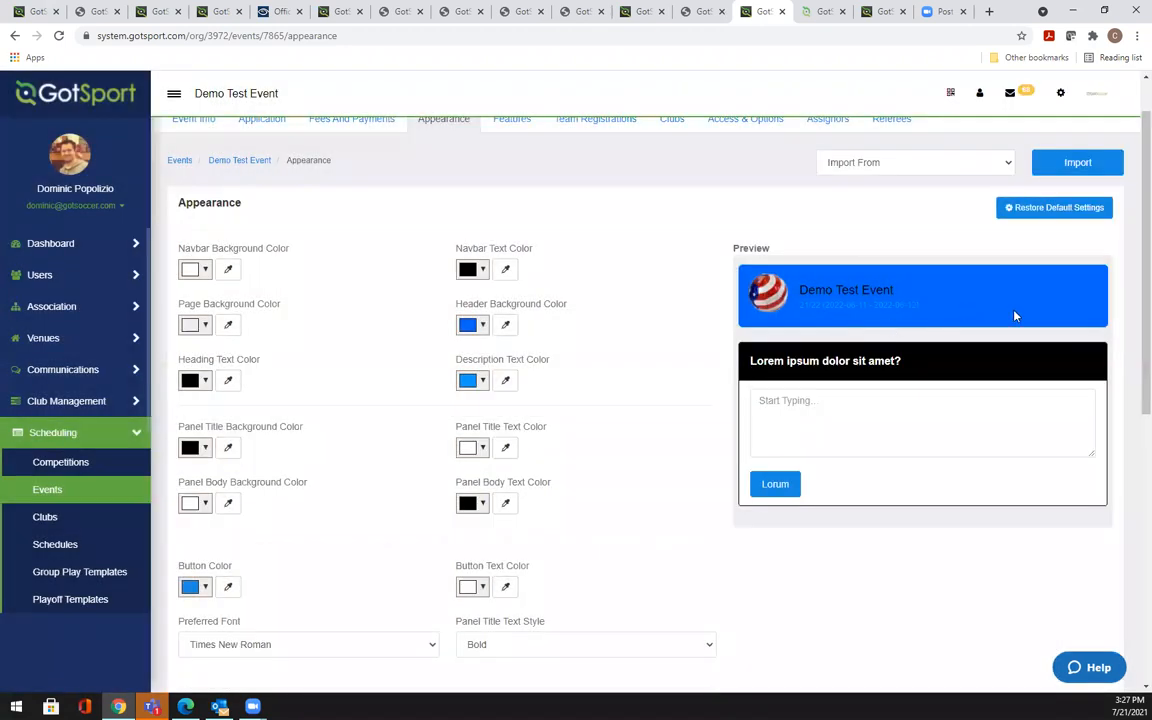
# Examine the readability of the event date line and the panel title text in the appearance preview
pyautogui.moveTo(929, 306); pyautogui.dragTo(784, 303)
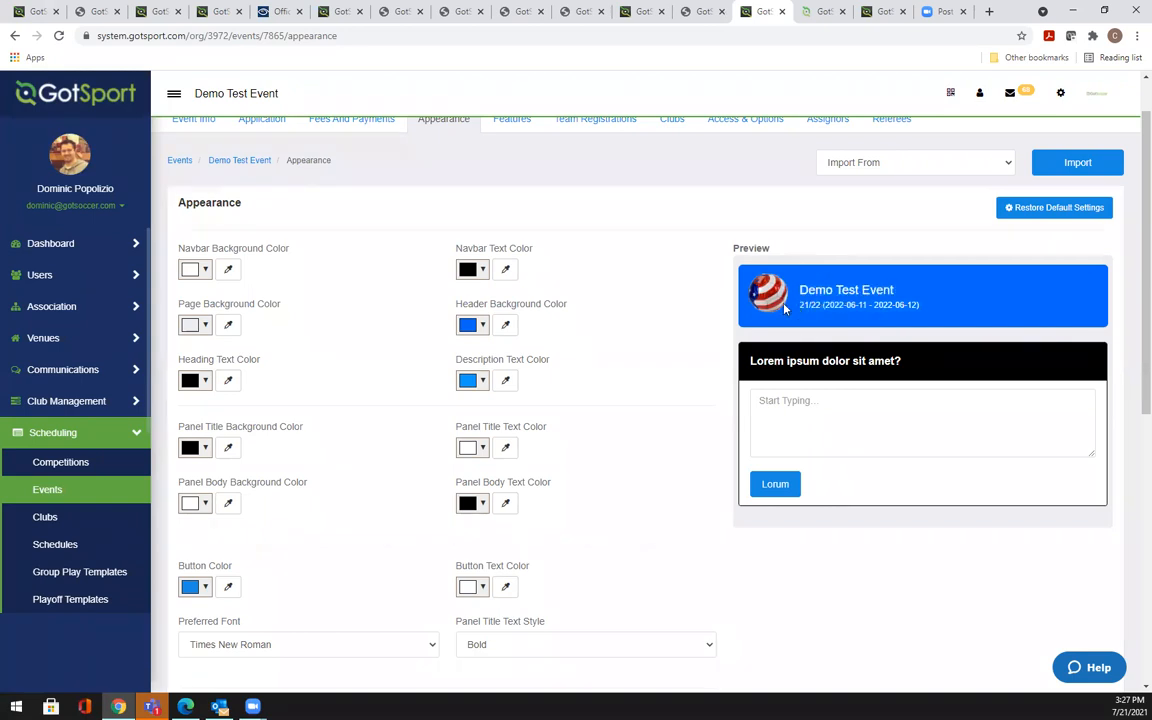
pyautogui.click(926, 305)
pyautogui.moveTo(925, 310); pyautogui.dragTo(797, 318)
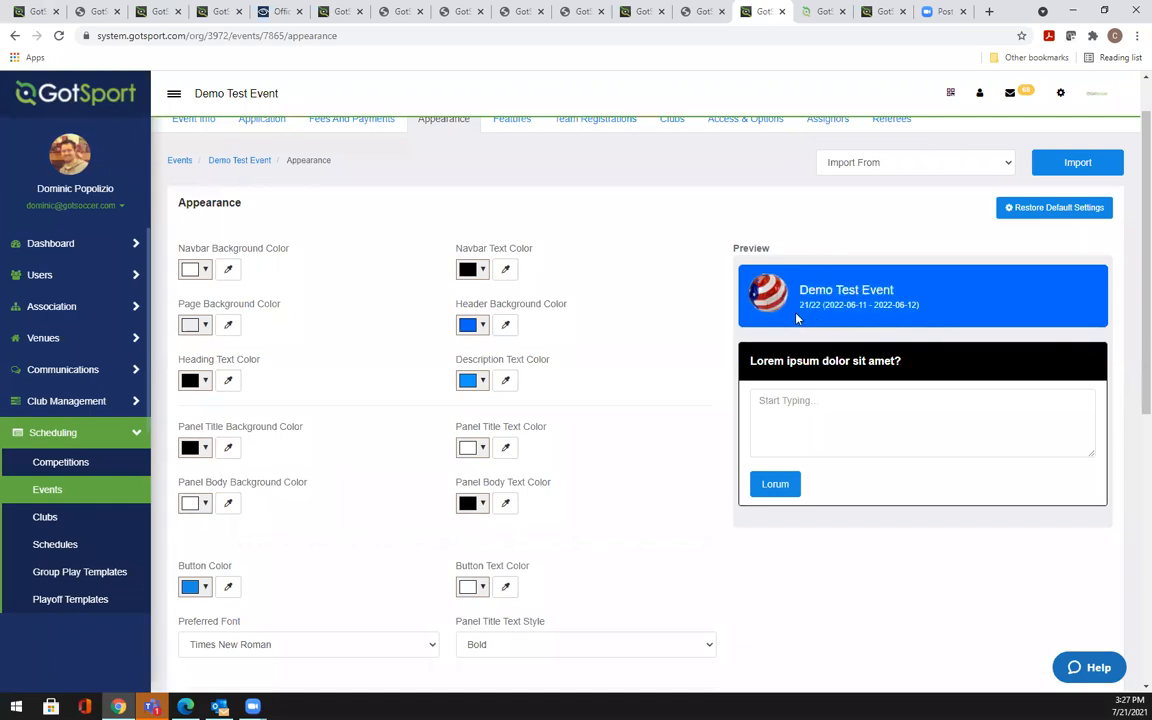
pyautogui.click(596, 343)
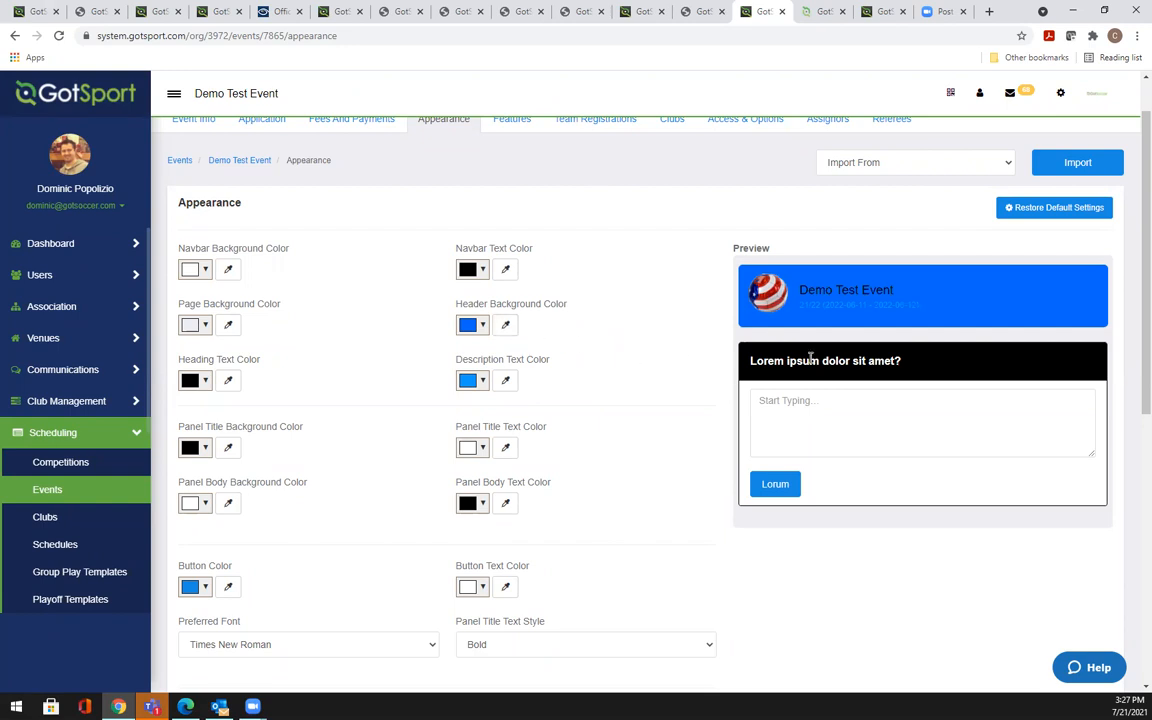
pyautogui.moveTo(751, 361); pyautogui.dragTo(895, 363)
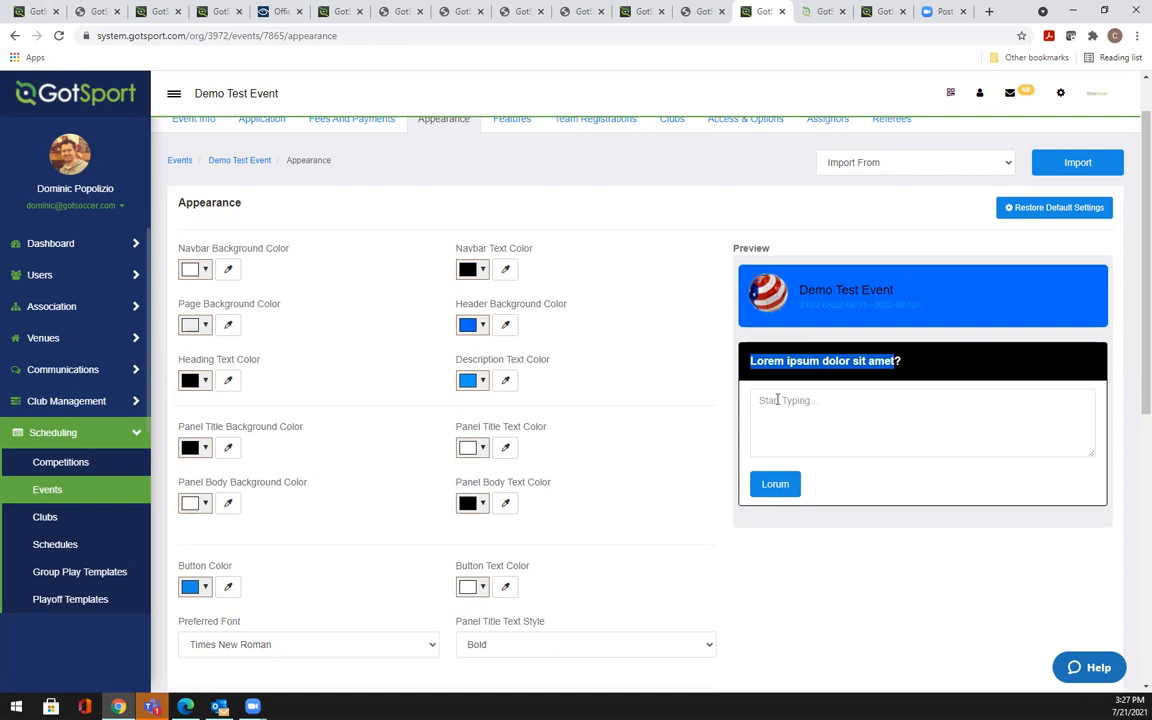
pyautogui.click(830, 368)
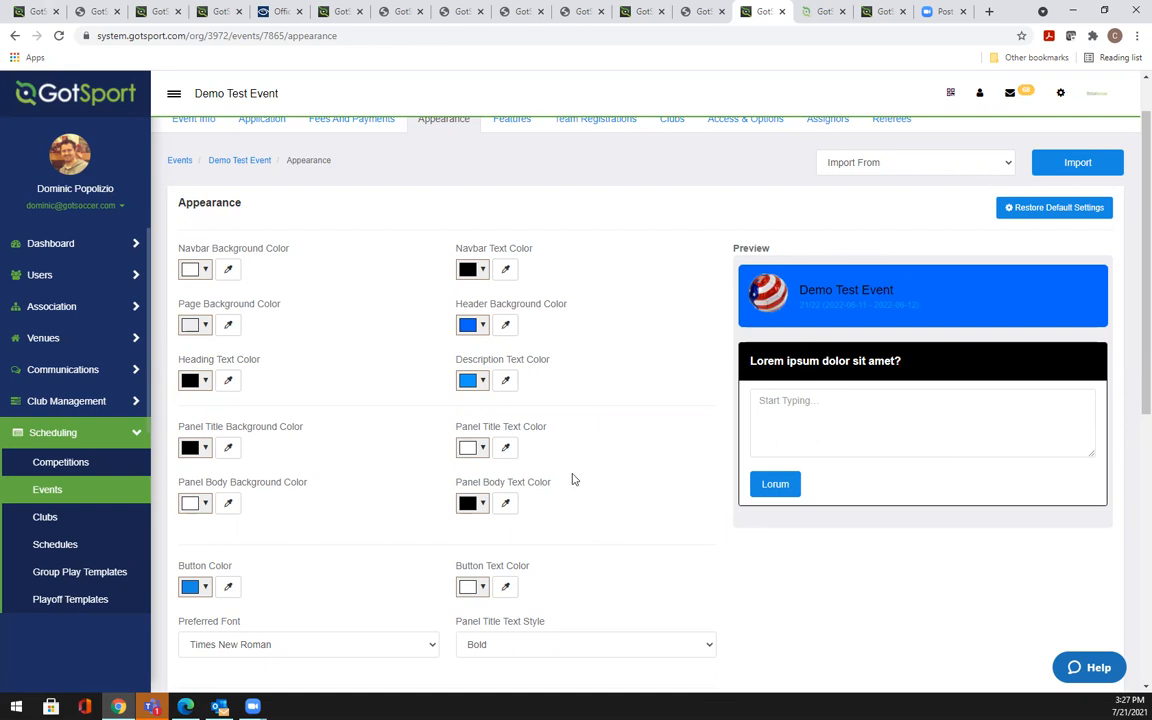
# Review the date format, preferred font and panel title text style options in the Appearance settings
pyautogui.moveTo(1129, 355); pyautogui.dragTo(1131, 487)
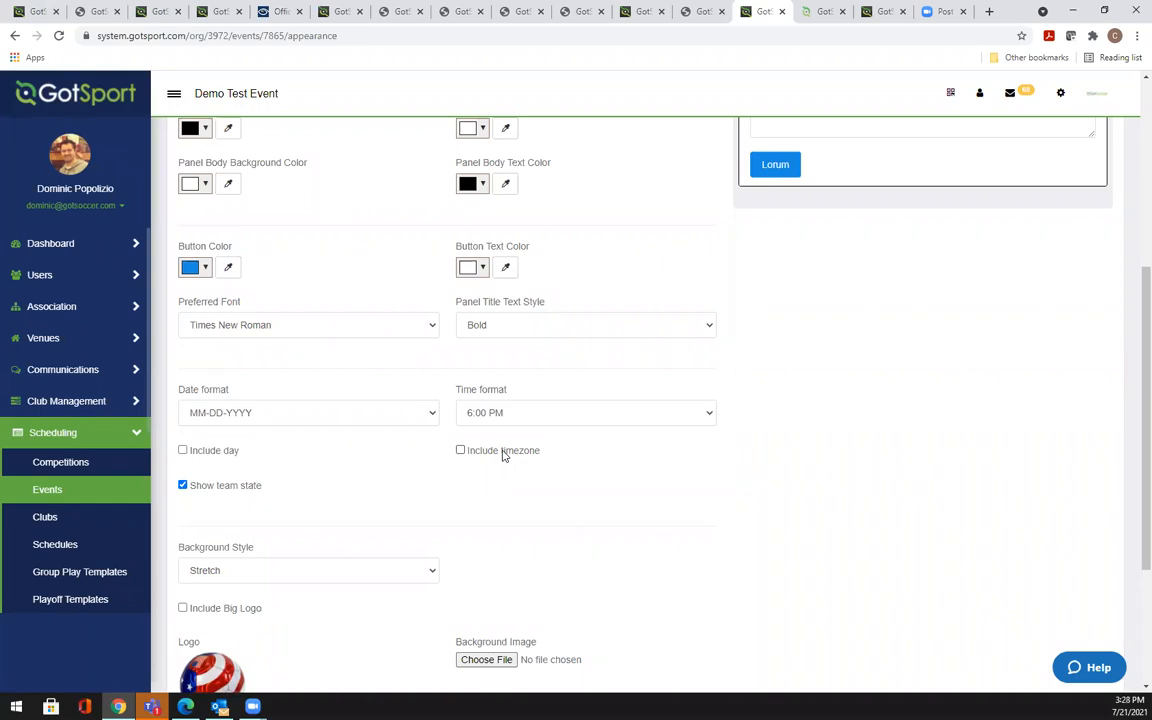
pyautogui.click(283, 413)
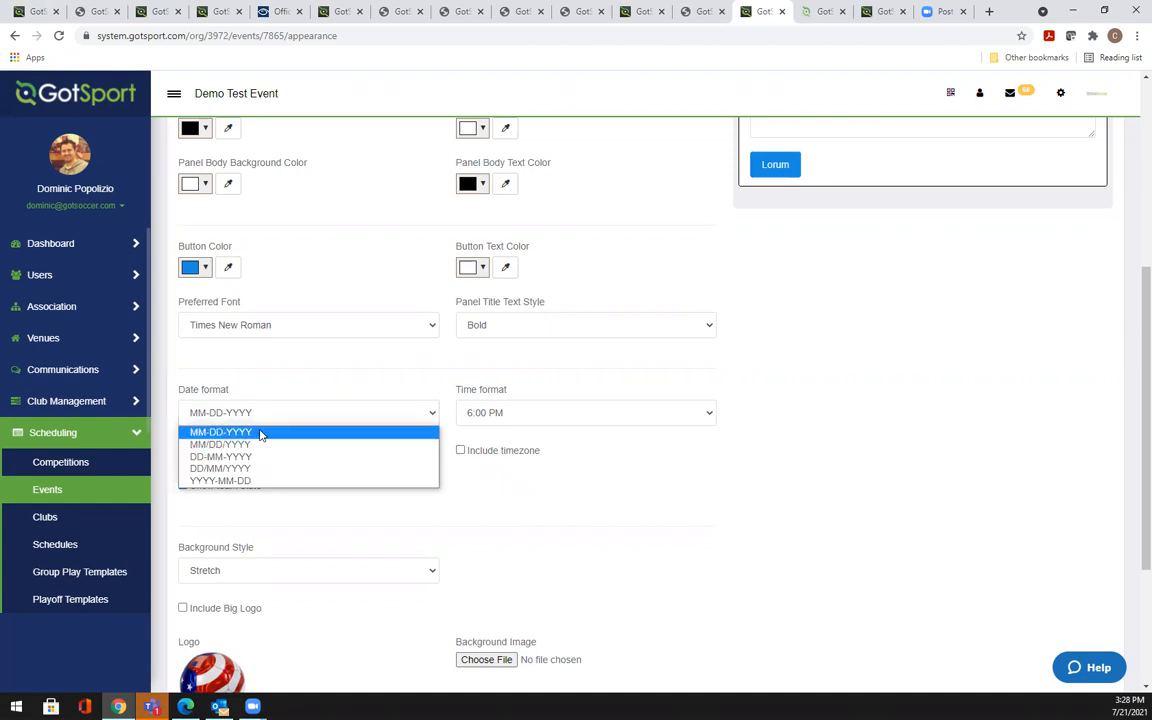
pyautogui.click(258, 323)
pyautogui.click(517, 327)
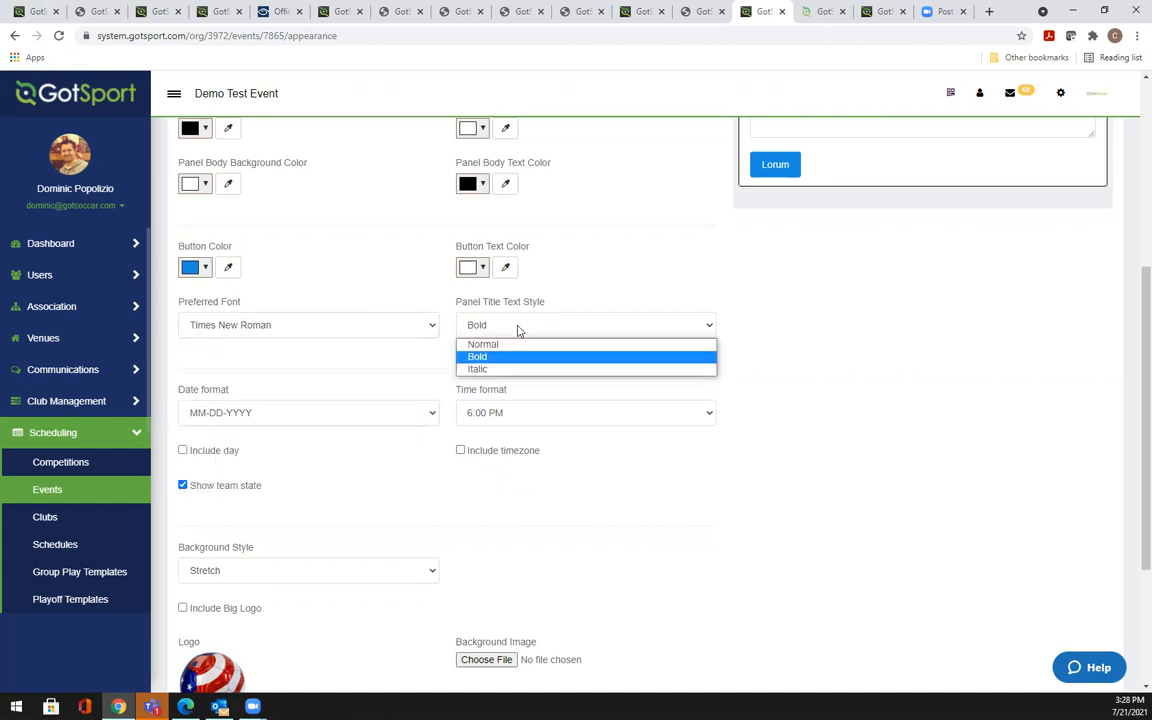
pyautogui.click(855, 366)
pyautogui.scroll(3, 1132, 396)
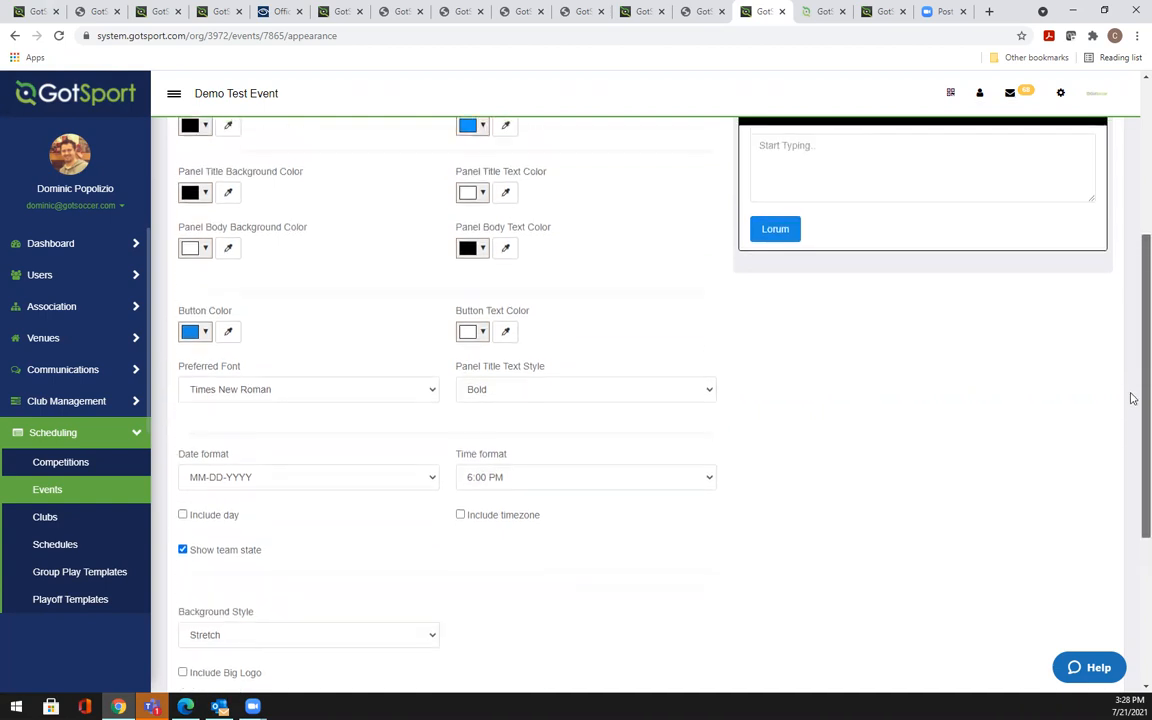
pyautogui.scroll(3, 1132, 345)
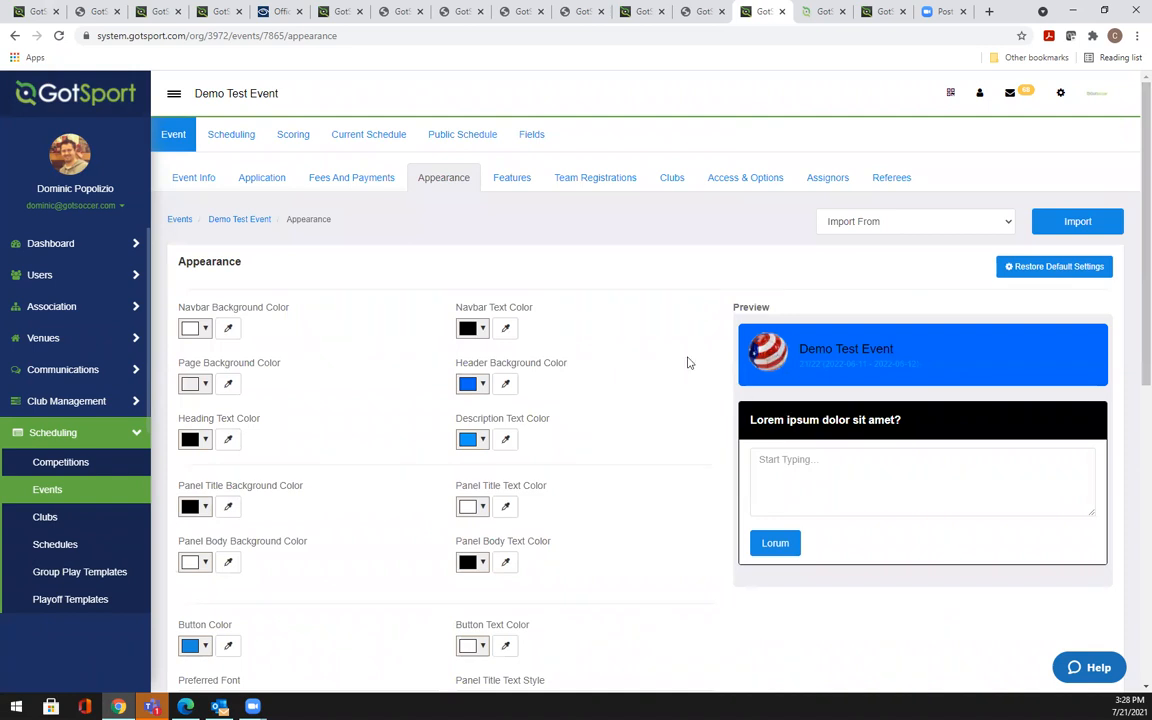
# Open the event's Features and review which payment plans the Late fee can be limited to
pyautogui.click(525, 185)
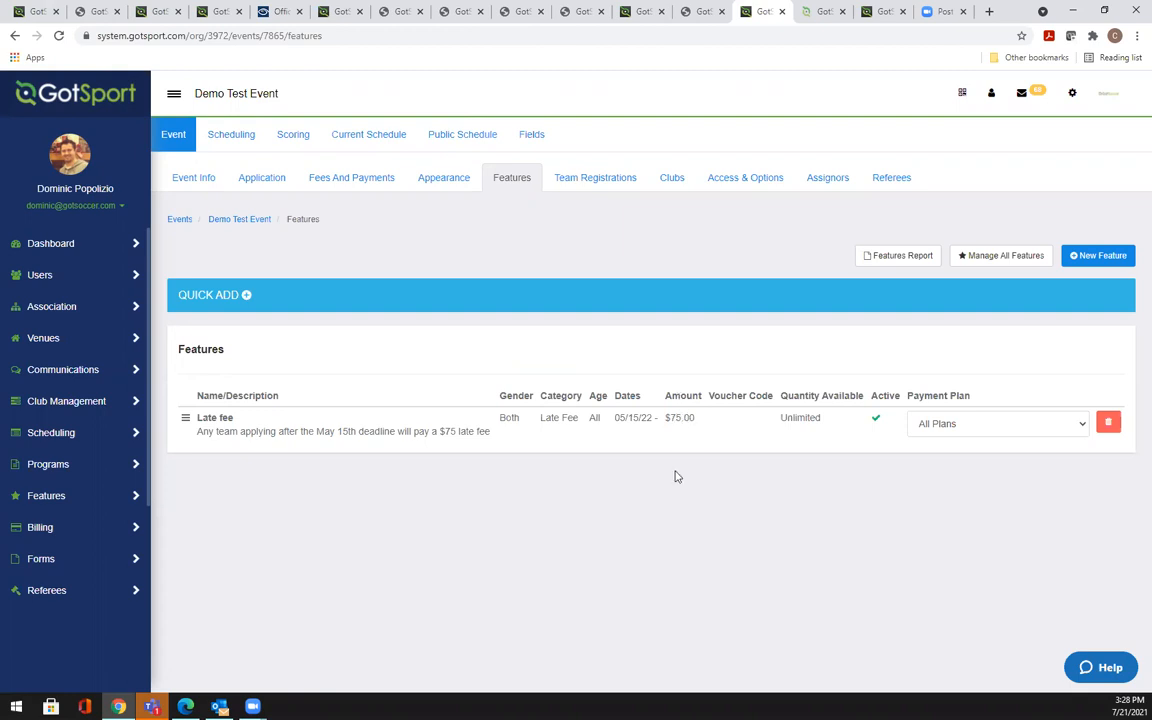
pyautogui.click(958, 428)
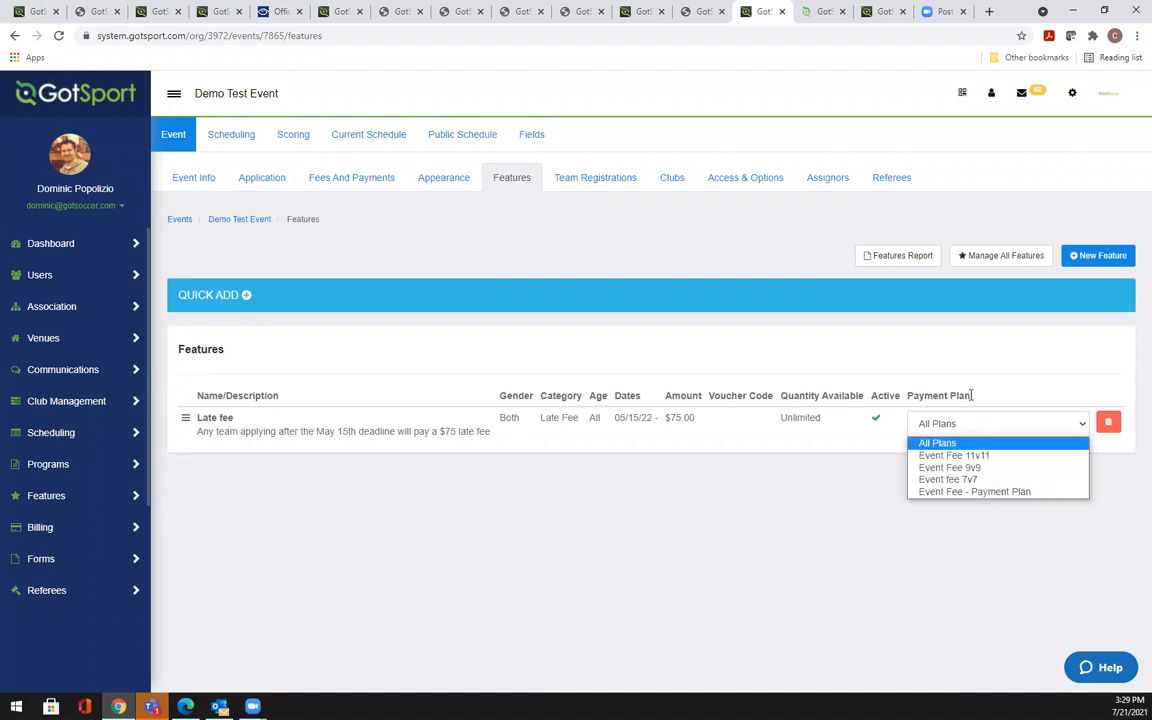
pyautogui.click(952, 360)
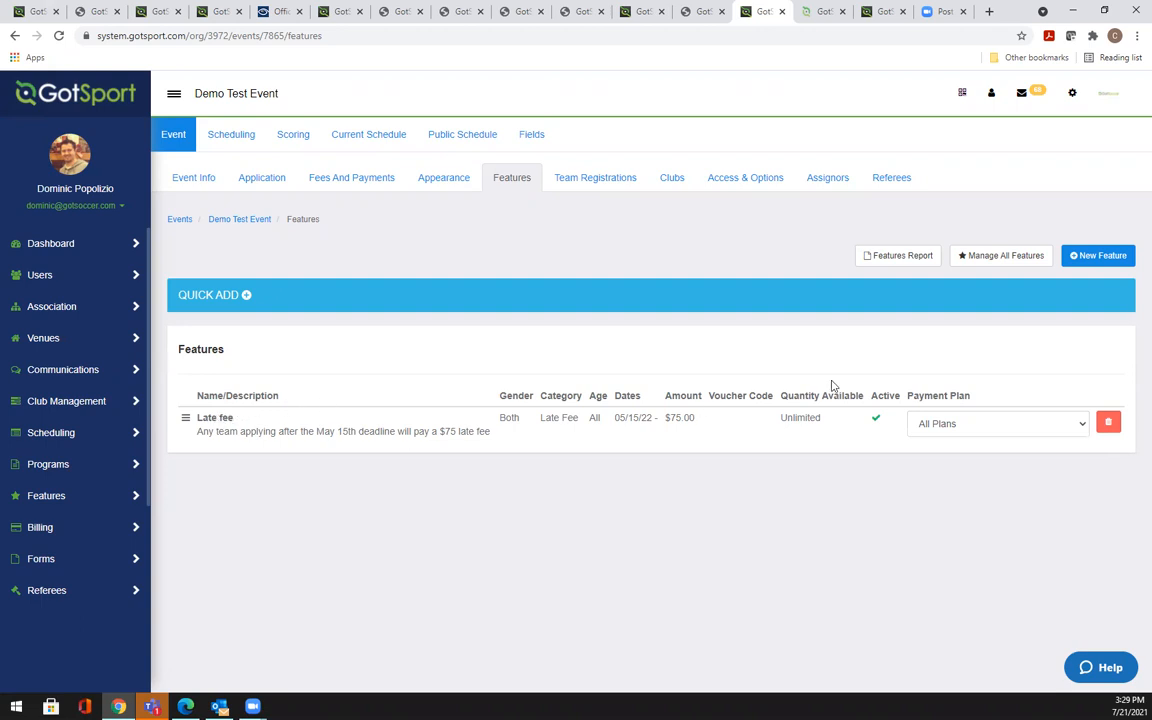
# Start a new feature named Early Registration and set its gender to Both
pyautogui.click(1099, 258)
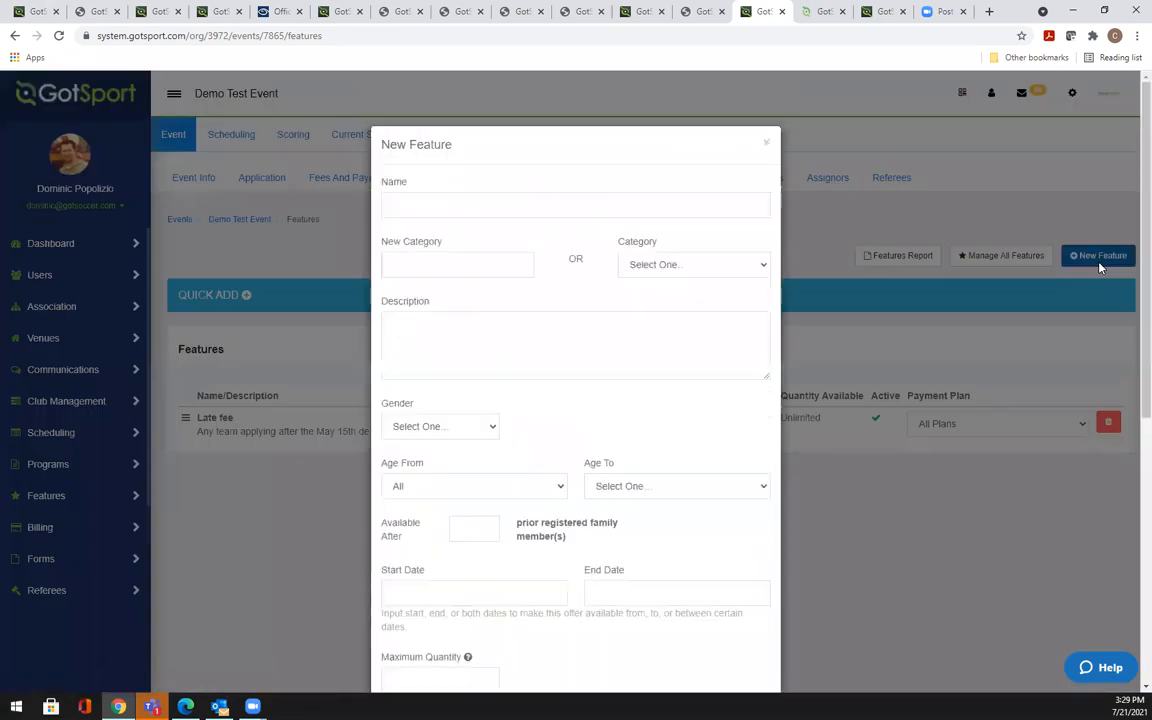
pyautogui.click(413, 203)
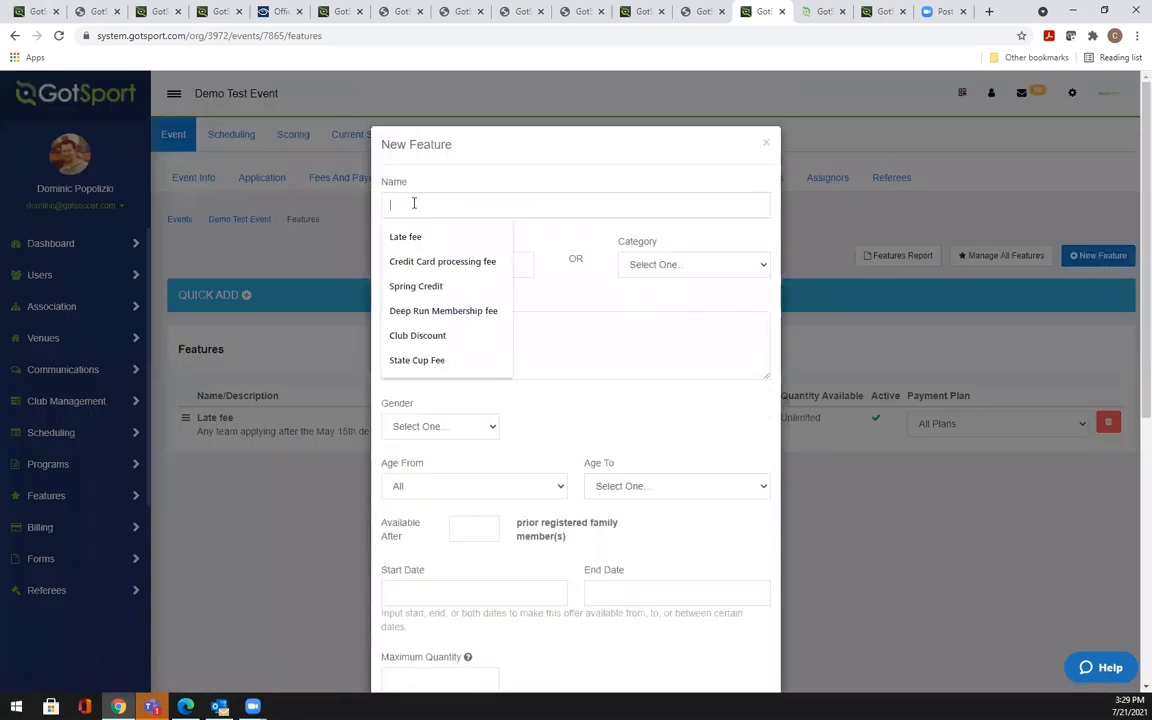
pyautogui.write('ear')
pyautogui.click(418, 239)
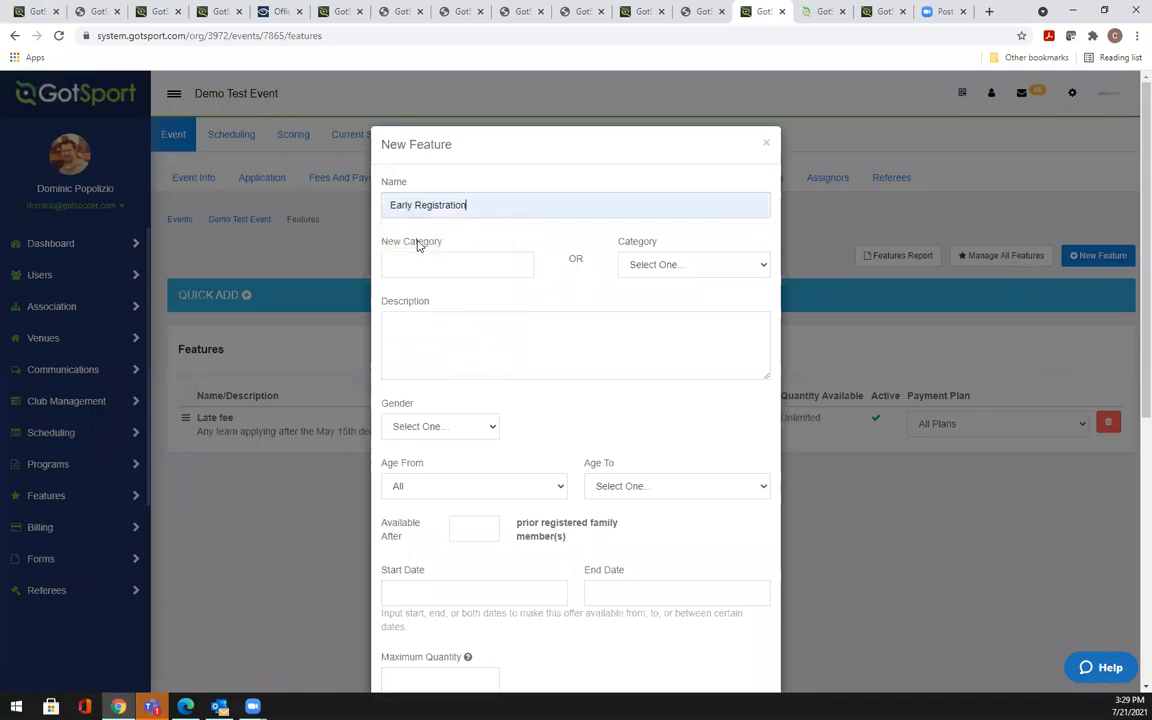
pyautogui.scroll(-1, 444, 291)
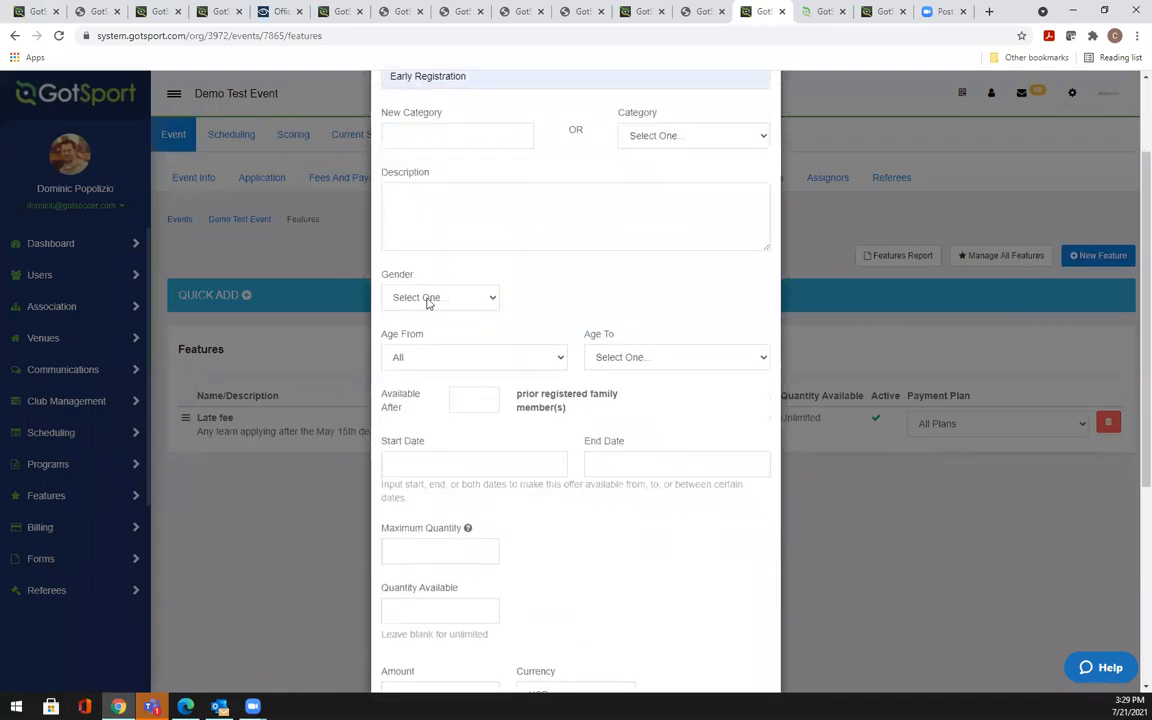
pyautogui.click(432, 298)
pyautogui.click(408, 354)
# Set the Early Registration feature's end date to 05/01/2021
pyautogui.scroll(-1, 500, 402)
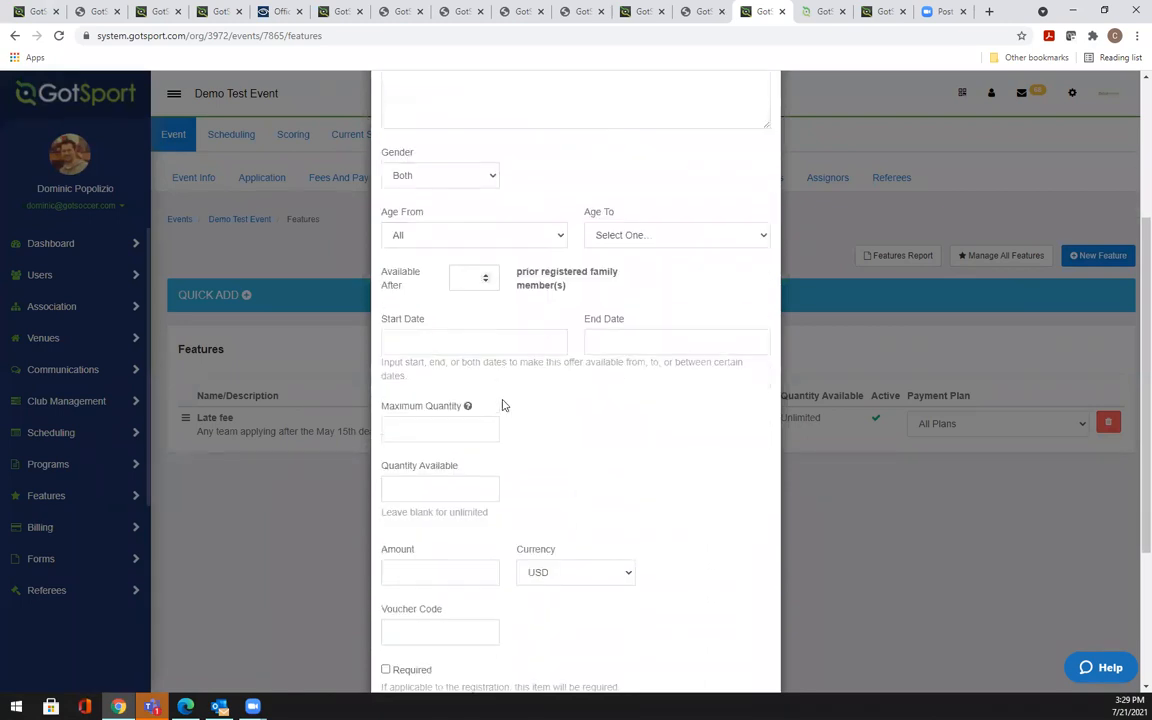
pyautogui.click(612, 342)
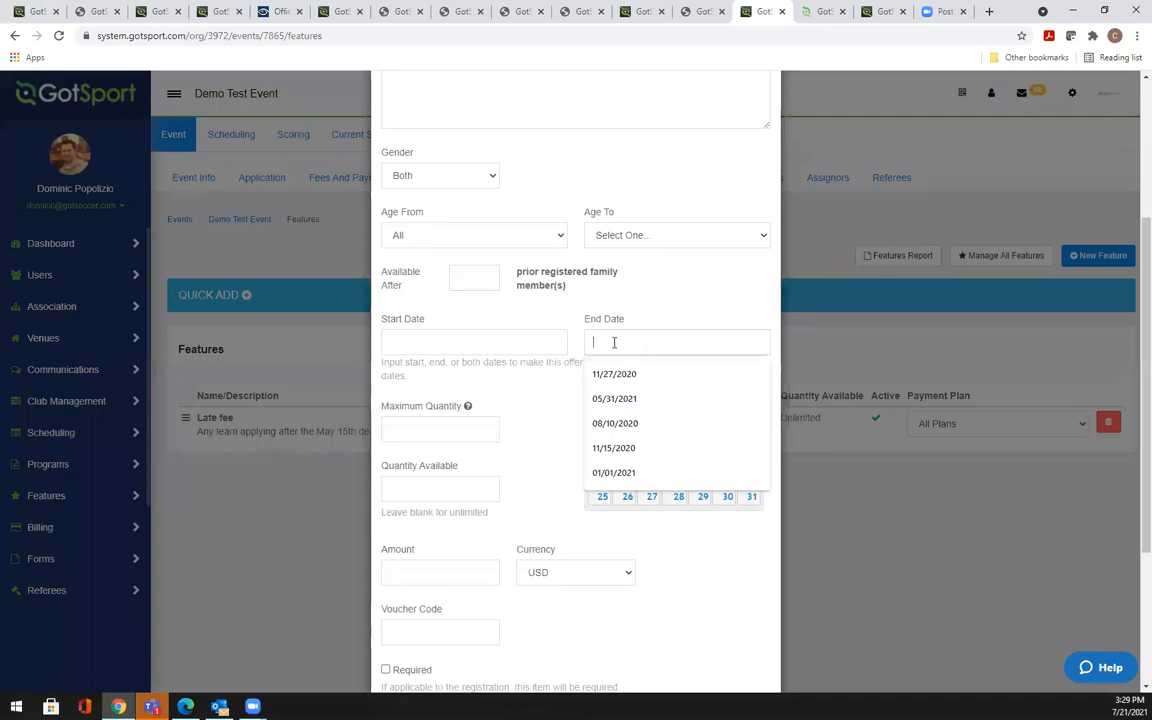
pyautogui.click(756, 504)
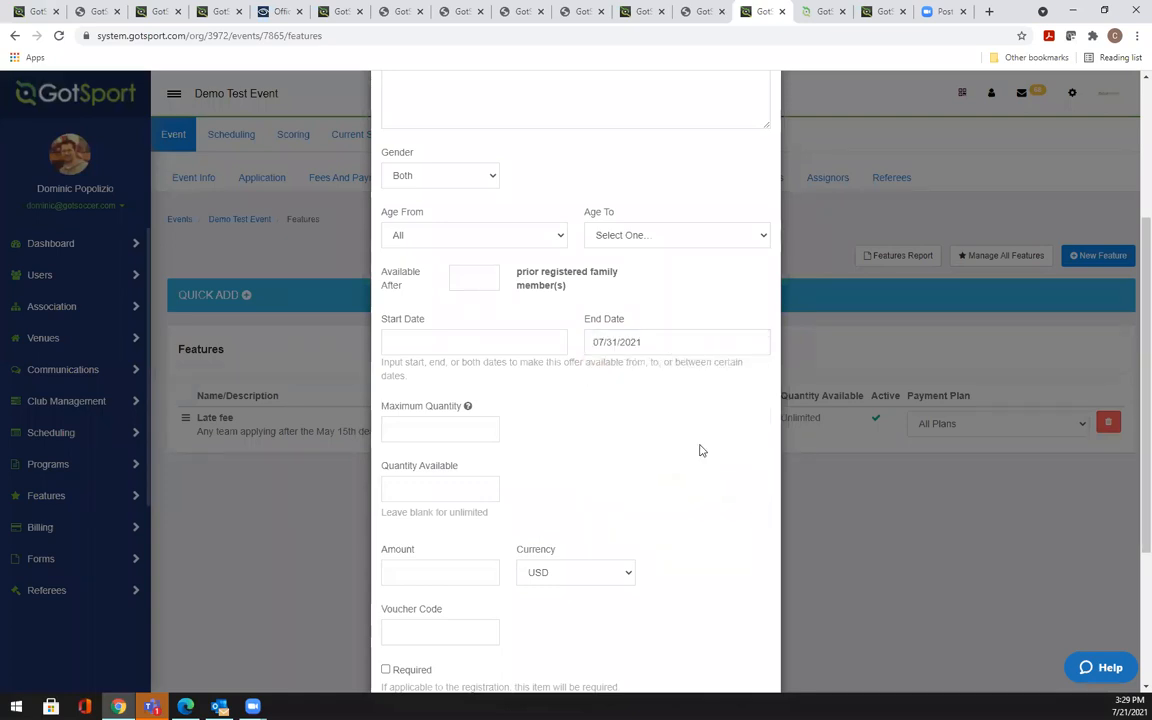
pyautogui.click(648, 341)
pyautogui.click(648, 372)
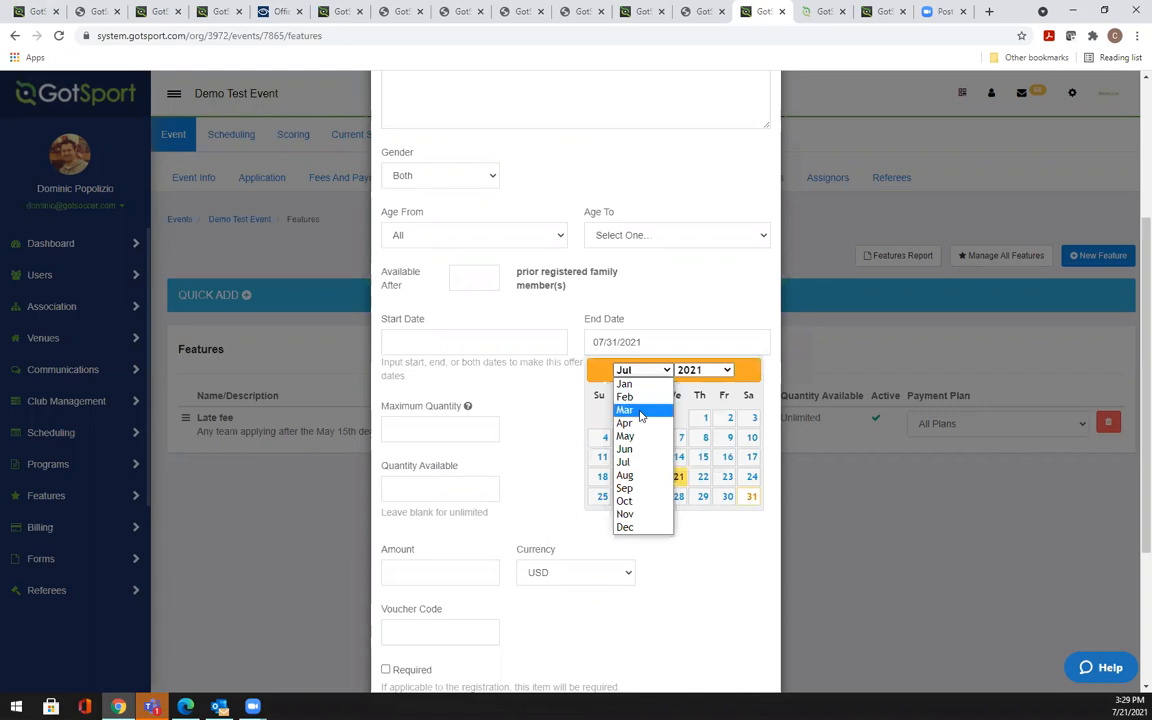
pyautogui.click(626, 437)
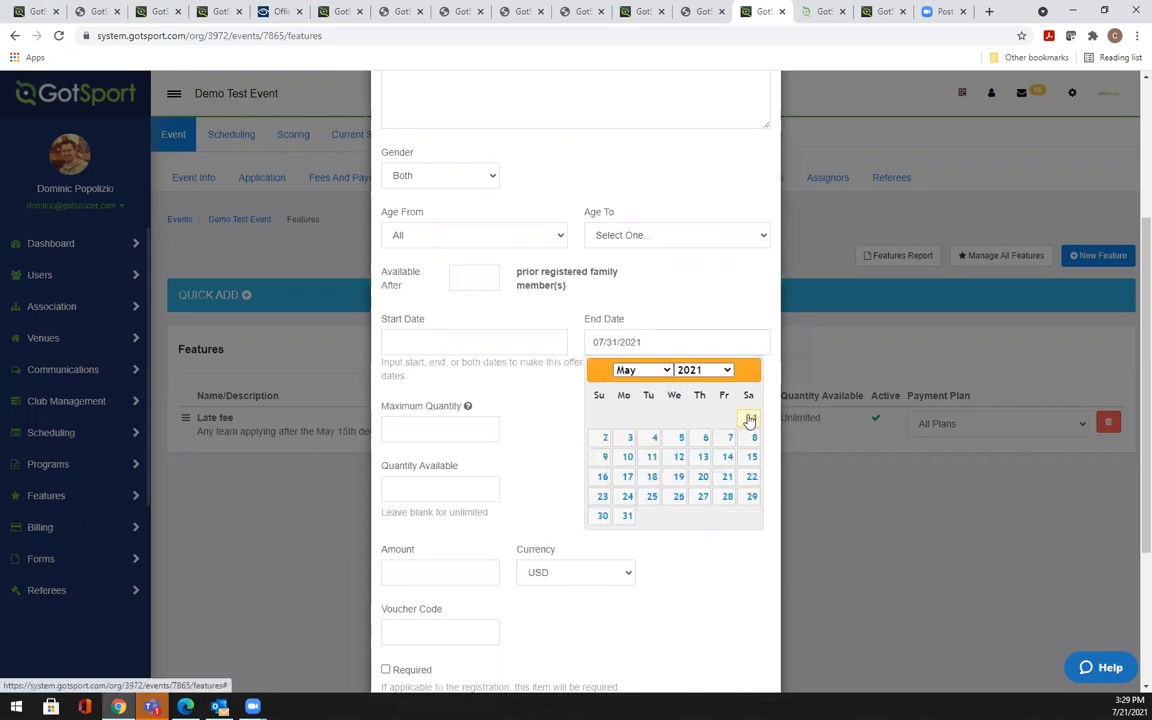
pyautogui.click(751, 419)
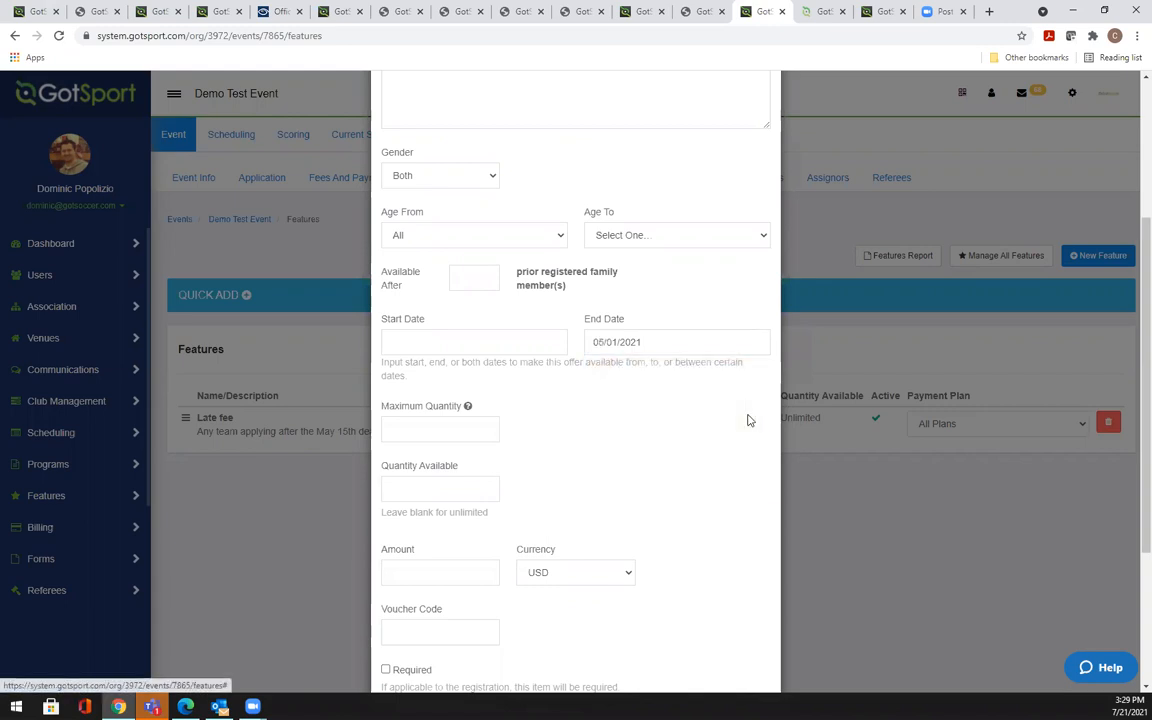
# Change the Early Registration feature's end date to 05/01/2022
pyautogui.click(654, 343)
pyautogui.click(704, 370)
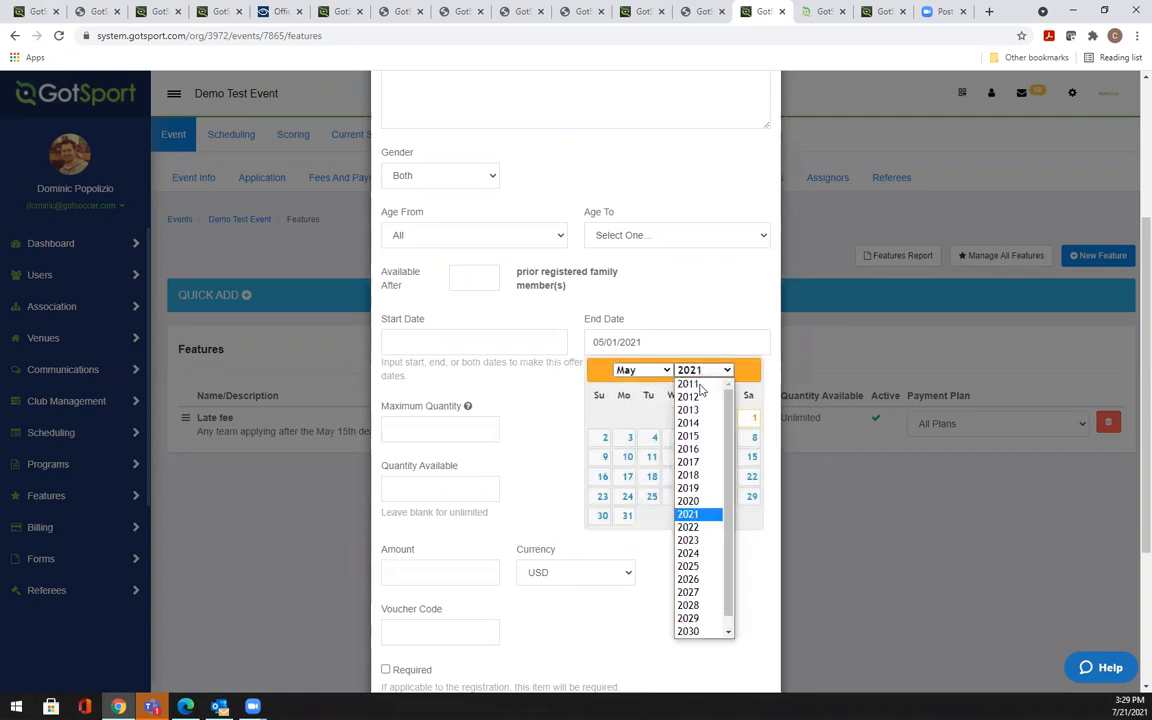
pyautogui.click(690, 527)
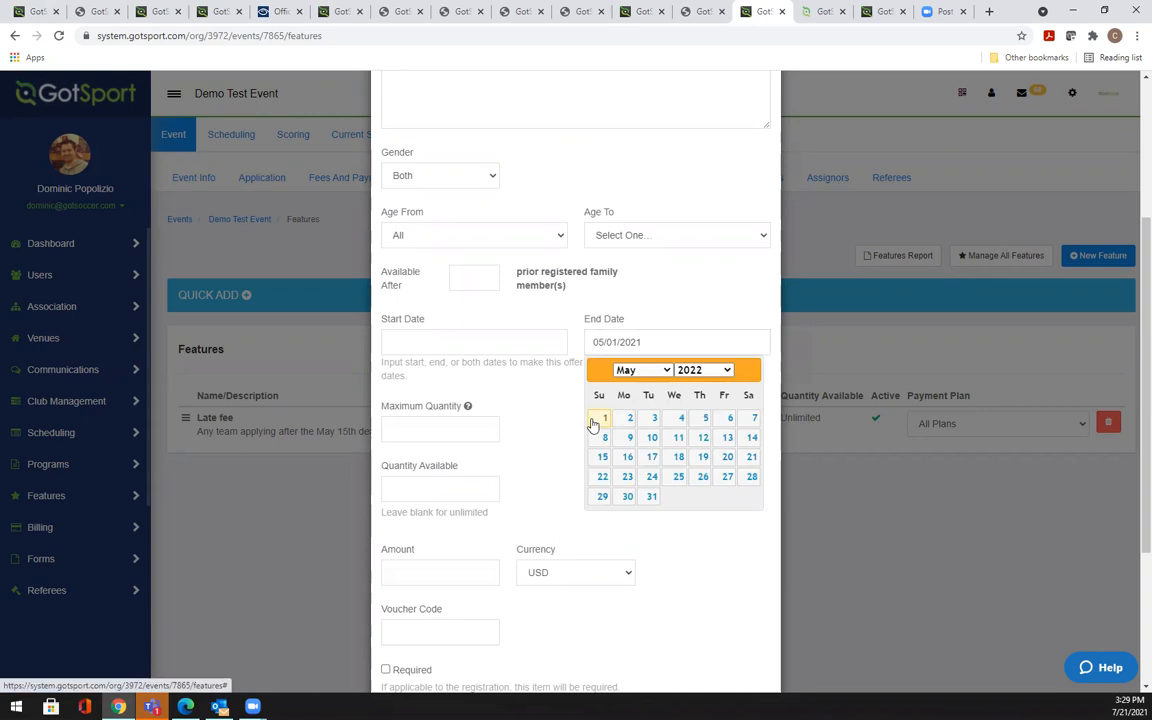
pyautogui.click(593, 424)
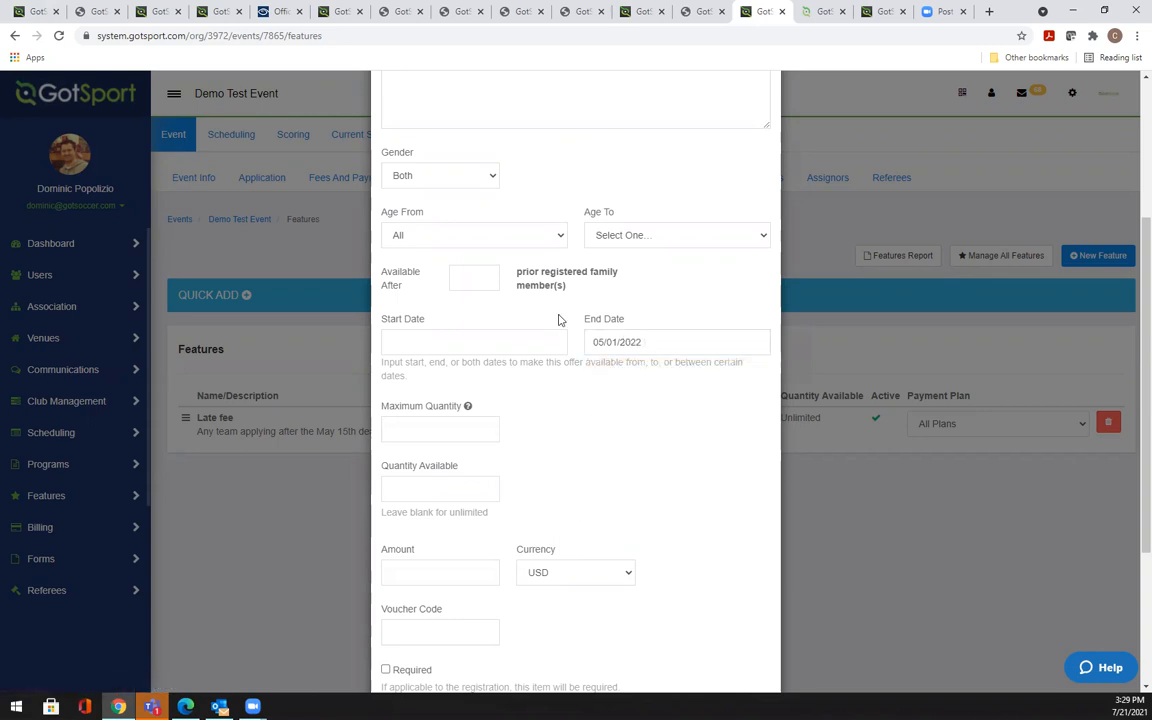
# Set the Early Registration feature's amount to -25.00
pyautogui.click(415, 572)
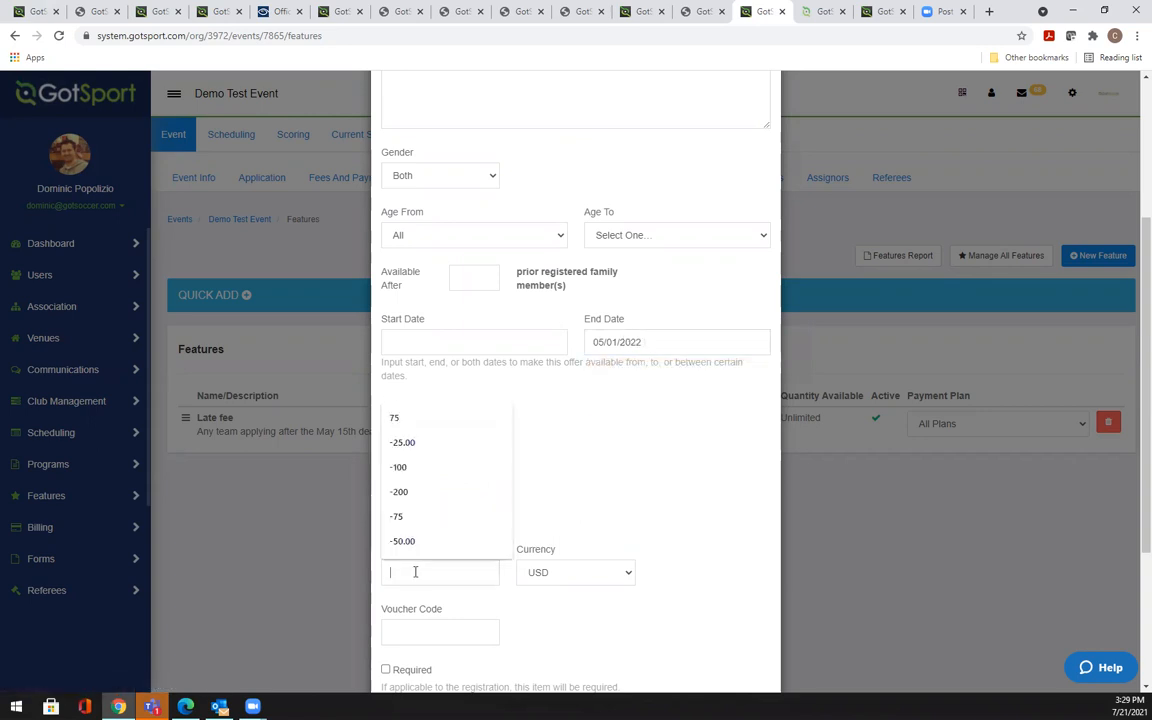
pyautogui.write('-25')
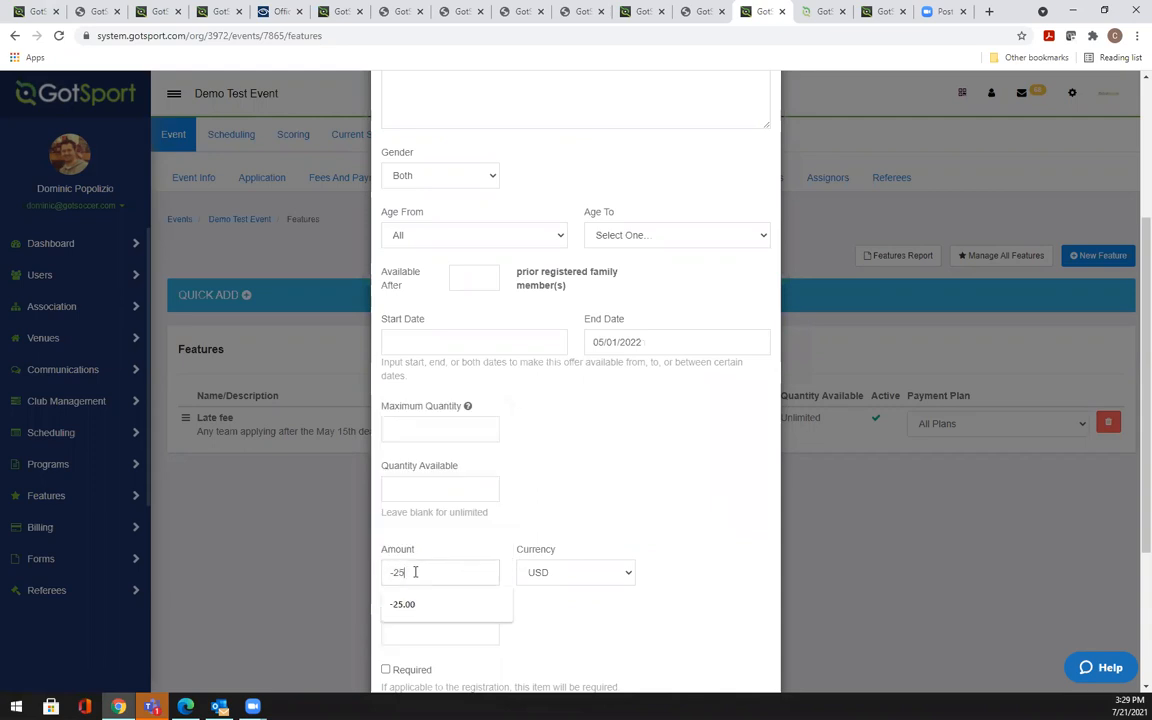
pyautogui.click(404, 604)
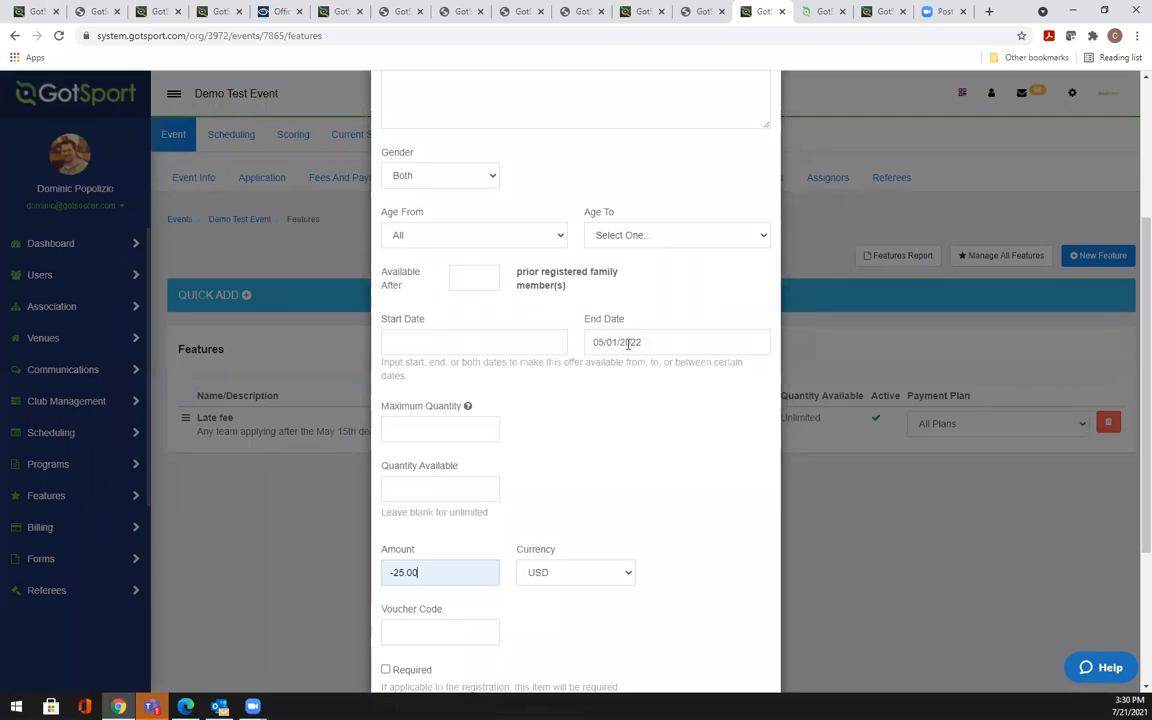
# Mark the Early Registration feature as Required and Active
pyautogui.scroll(-2, 688, 489)
pyautogui.scroll(-1, 688, 489)
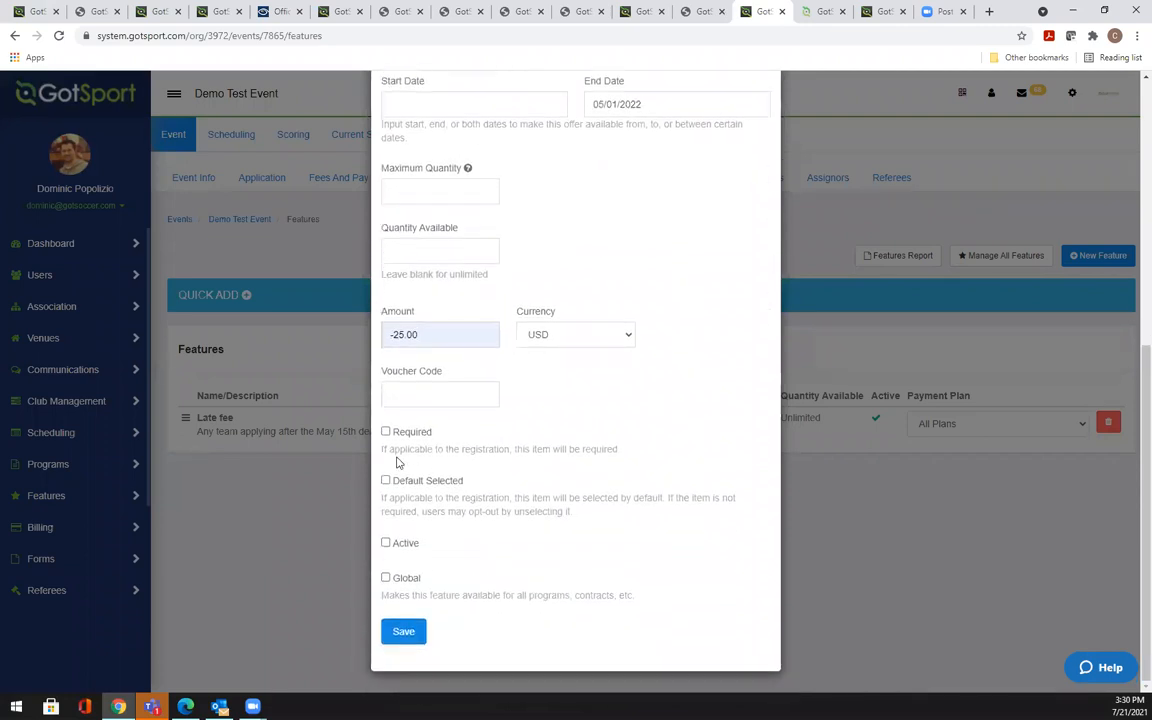
pyautogui.click(388, 434)
pyautogui.click(386, 543)
# Clear the Early Registration feature's end date and set its voucher code to Virus2022
pyautogui.scroll(2, 681, 303)
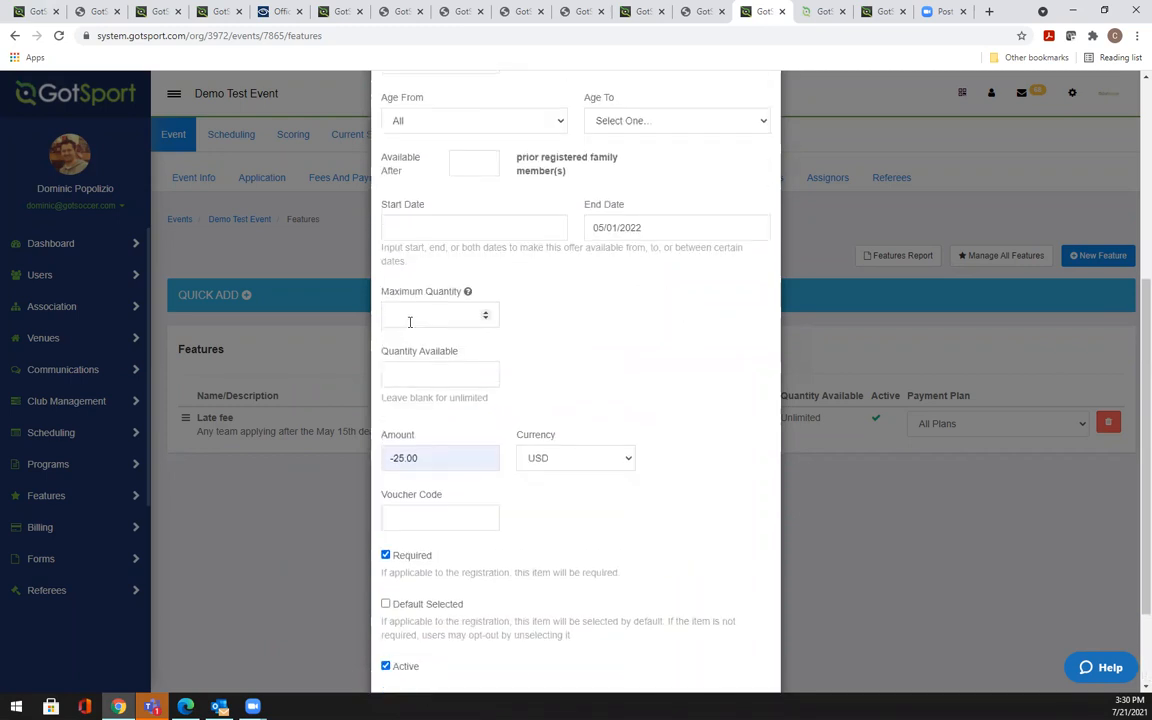
pyautogui.moveTo(466, 294)
pyautogui.moveTo(459, 353); pyautogui.dragTo(380, 362)
pyautogui.click(644, 224)
pyautogui.tripleClick(644, 224)
pyautogui.press('BackSpace')
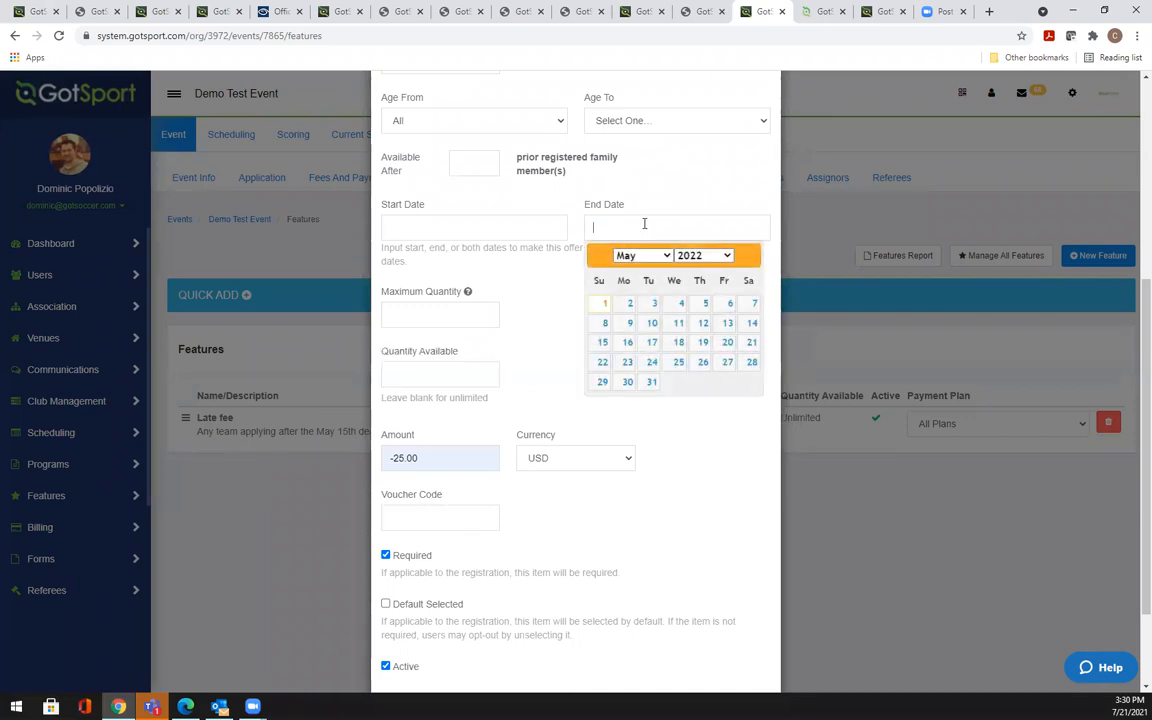
pyautogui.click(420, 517)
pyautogui.click(412, 598)
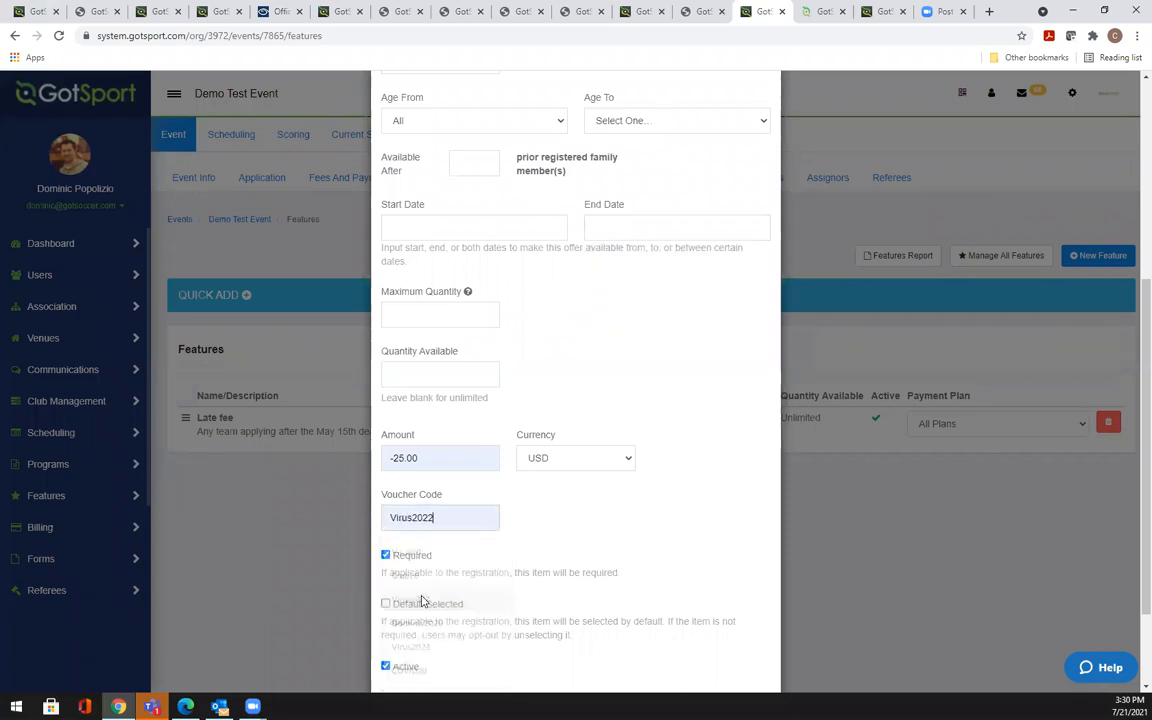
# Look over the new feature form once more and close it without saving
pyautogui.scroll(-2, 594, 515)
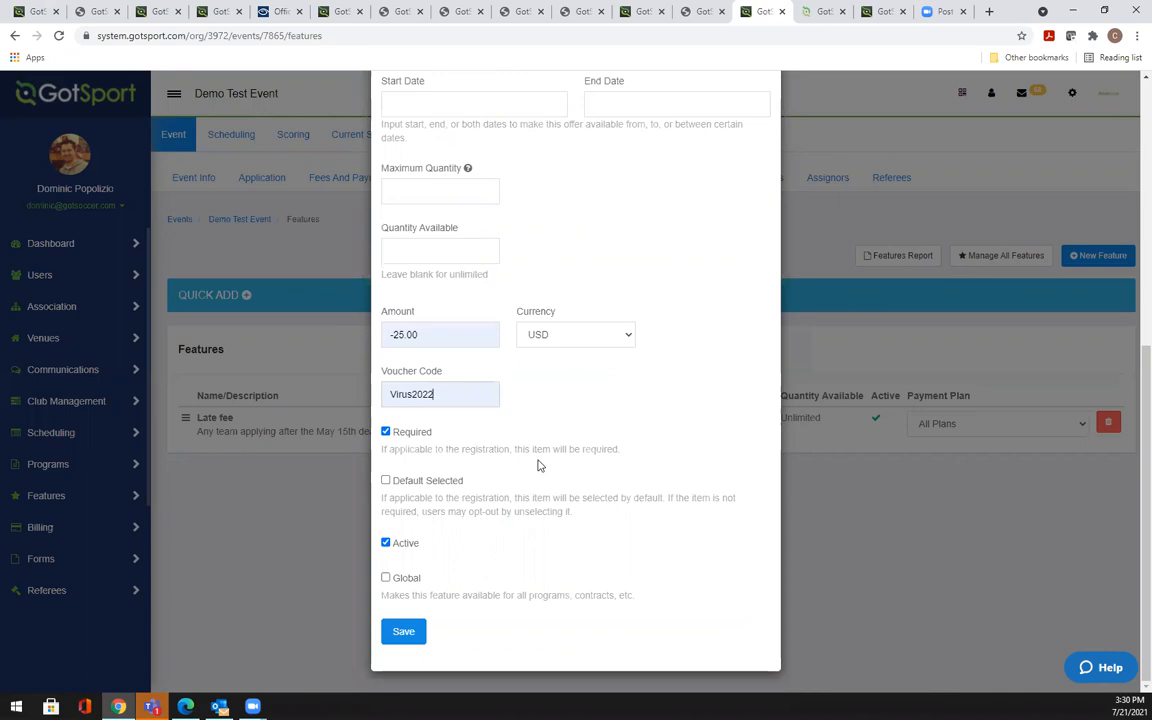
pyautogui.scroll(5, 644, 453)
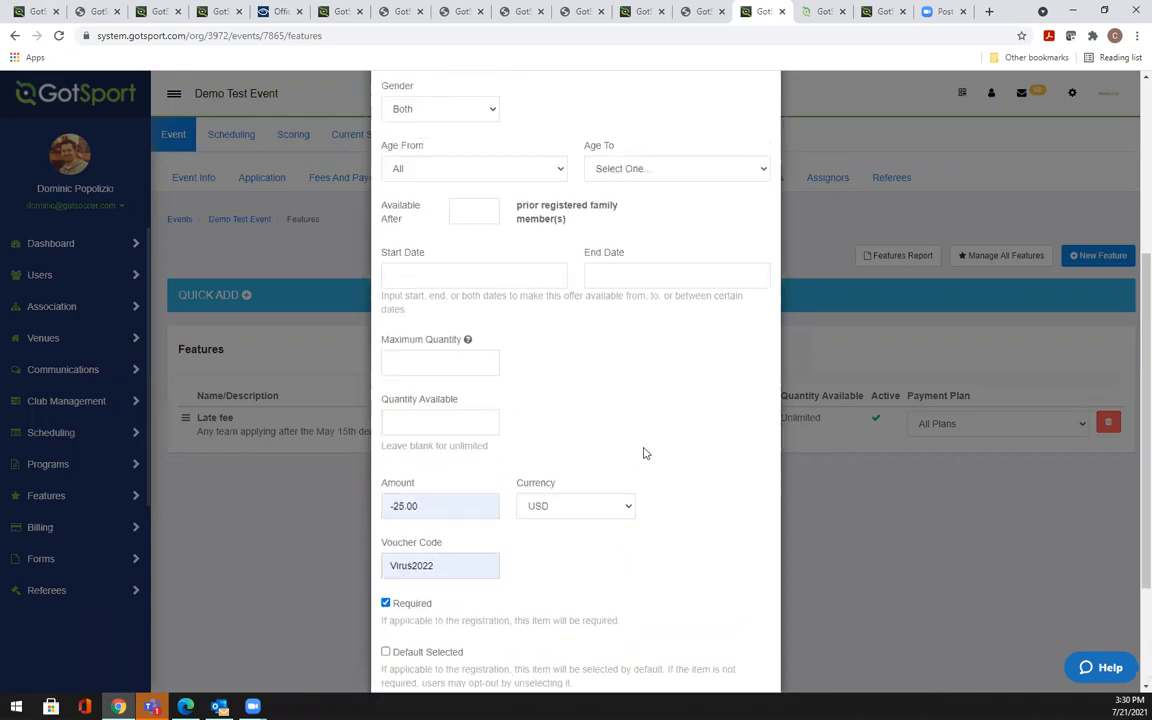
pyautogui.click(765, 143)
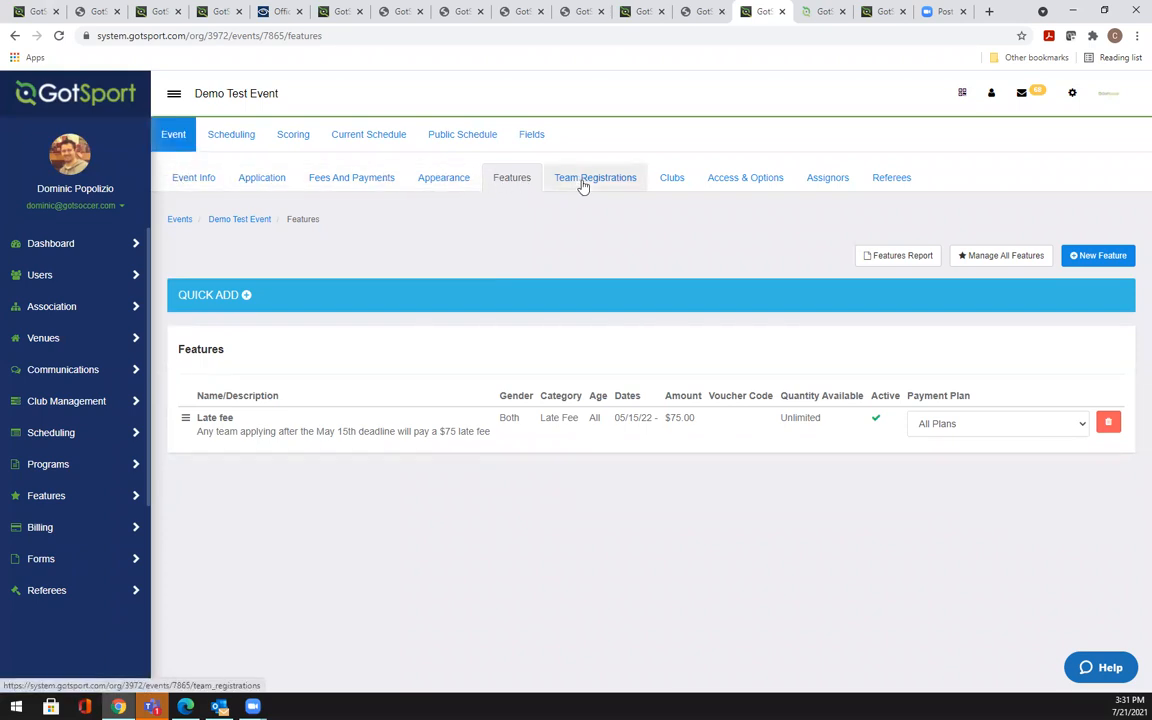
# Enable the open application form in the event info's Registration settings and save
pyautogui.click(182, 187)
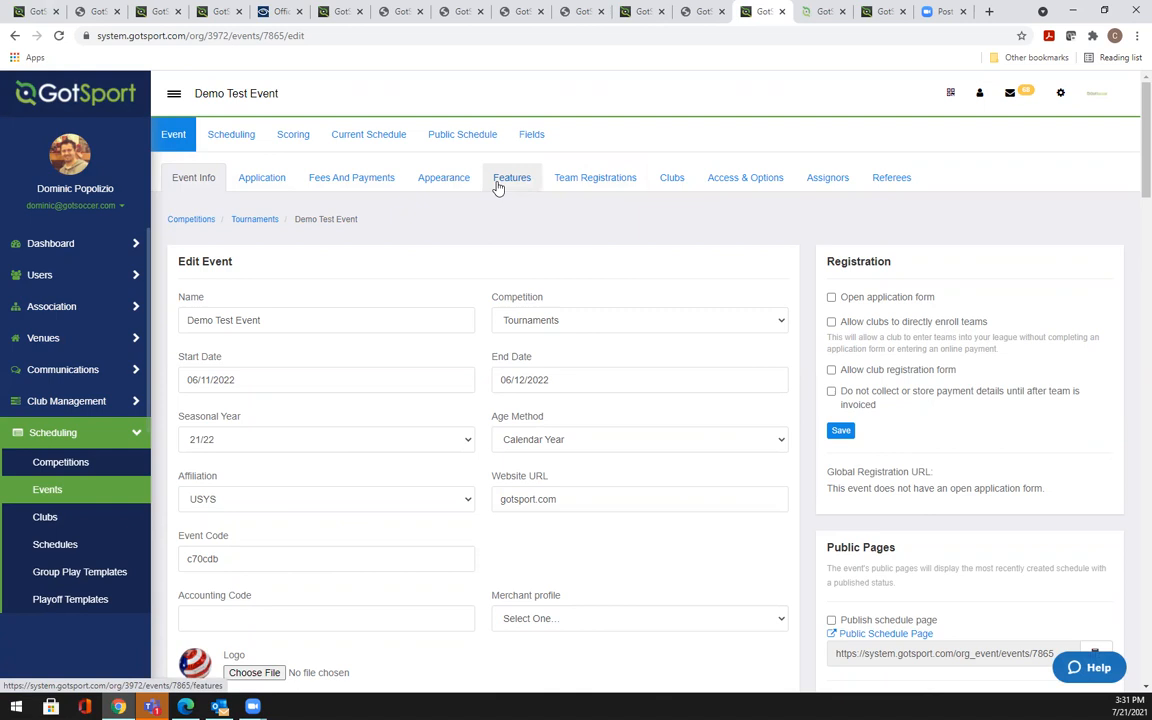
pyautogui.click(868, 299)
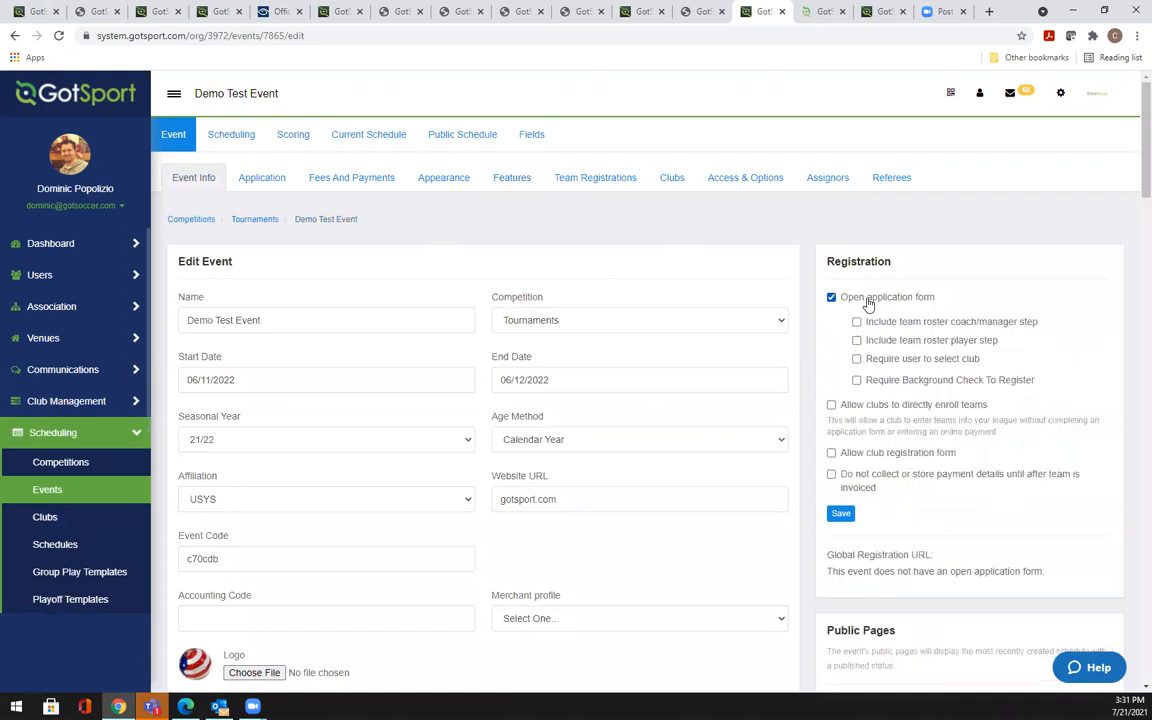
pyautogui.moveTo(829, 573); pyautogui.dragTo(1061, 588)
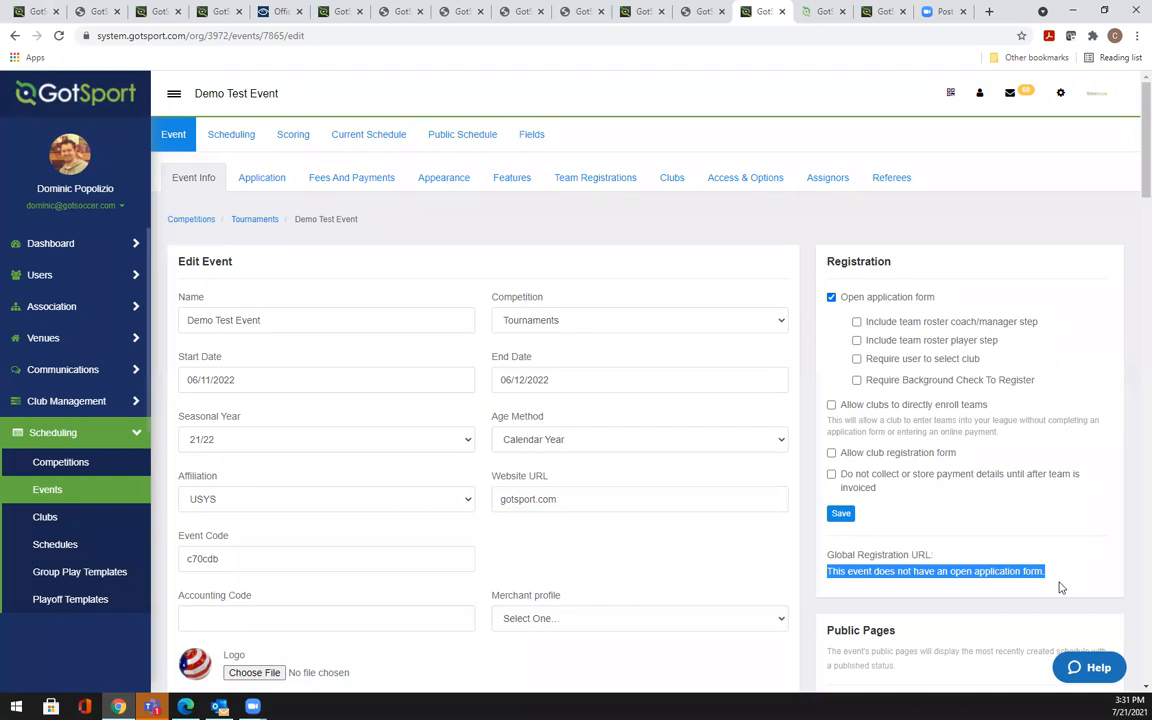
pyautogui.click(846, 521)
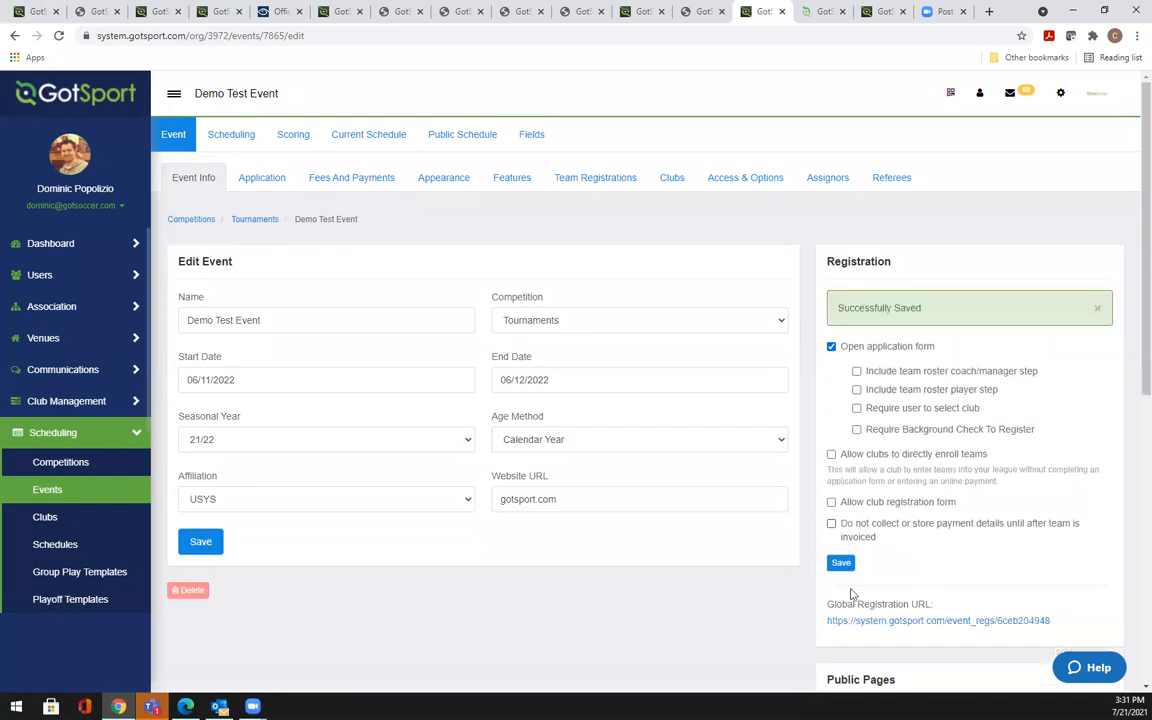
# Review the event's registration options, including the team roster player step and the setting that withholds payment details until invoicing
pyautogui.scroll(-1, 1050, 530)
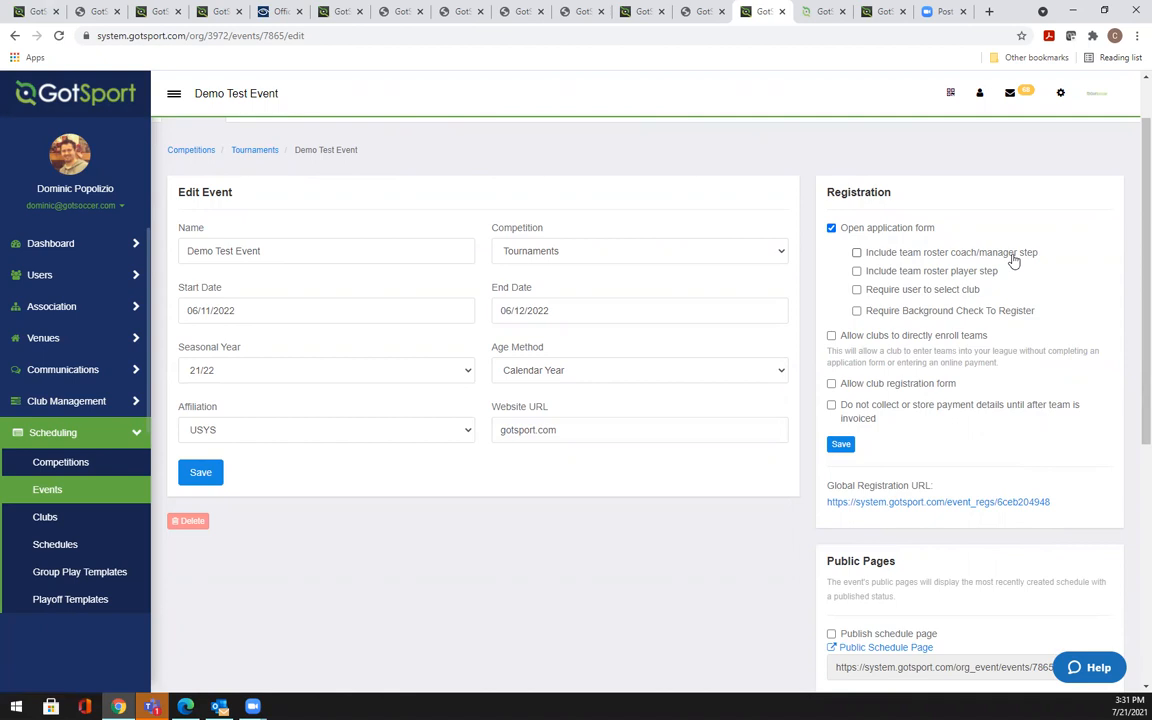
pyautogui.click(941, 277)
pyautogui.click(941, 277)
pyautogui.scroll(1, 823, 368)
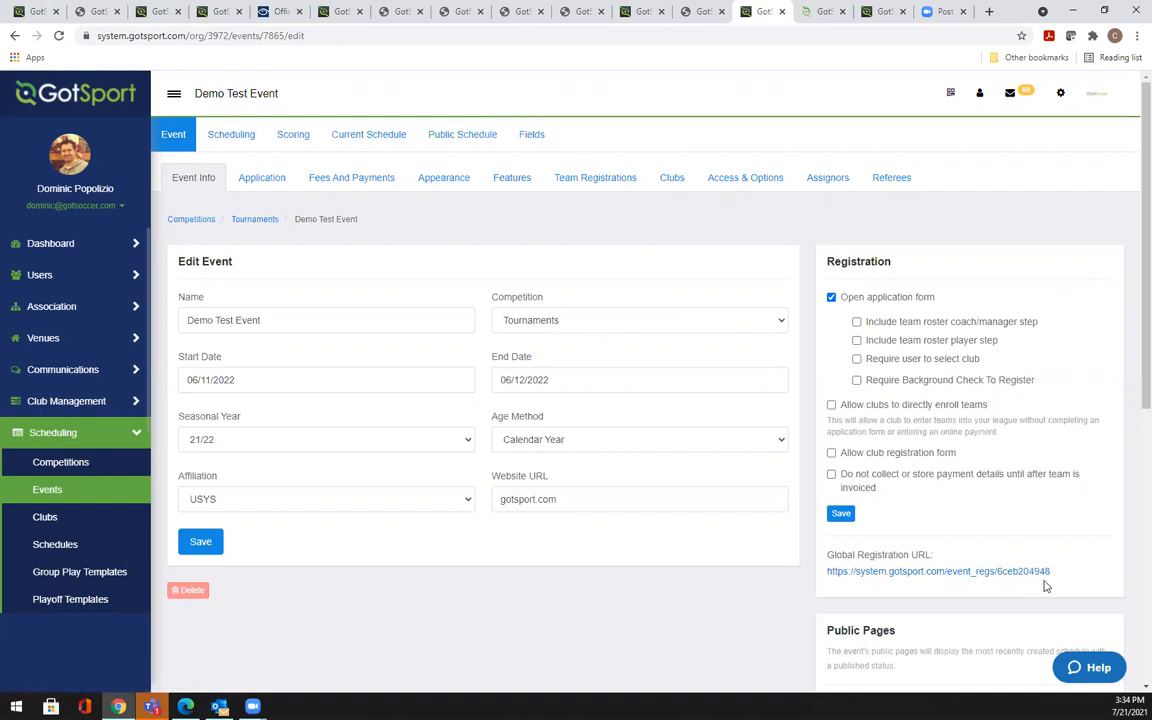
pyautogui.tripleClick(887, 494)
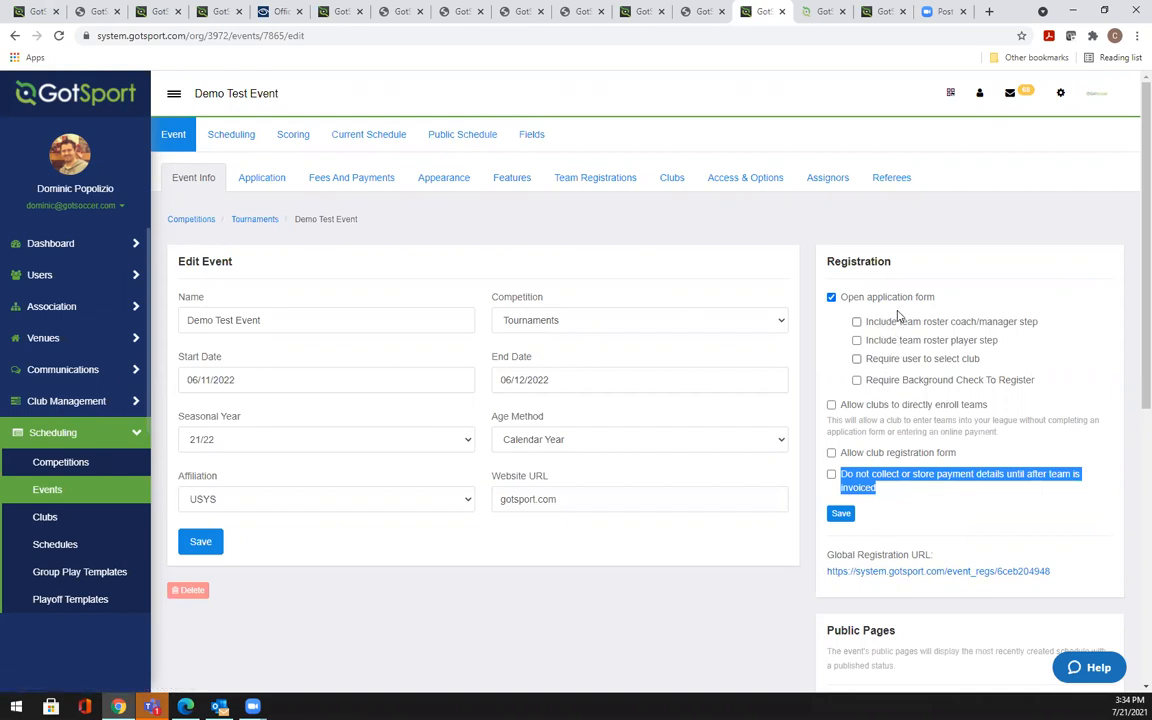
pyautogui.click(1016, 280)
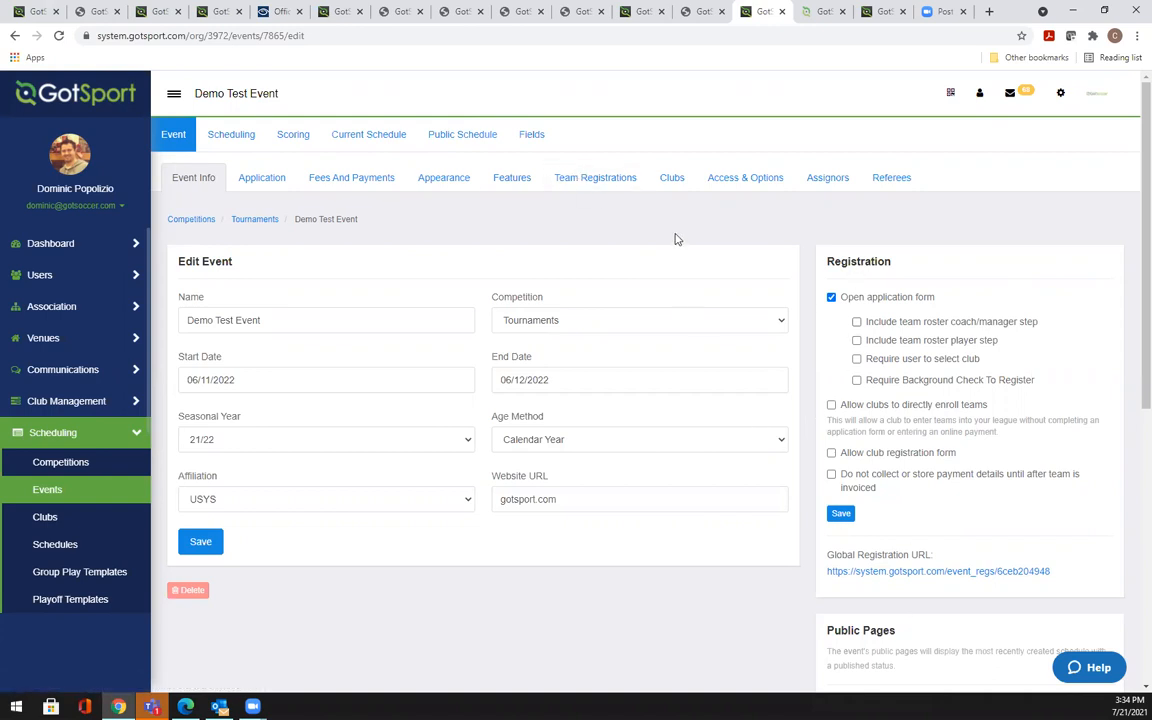
# Open the event's Team Registrations and review the Club and Complete search filter options
pyautogui.click(602, 176)
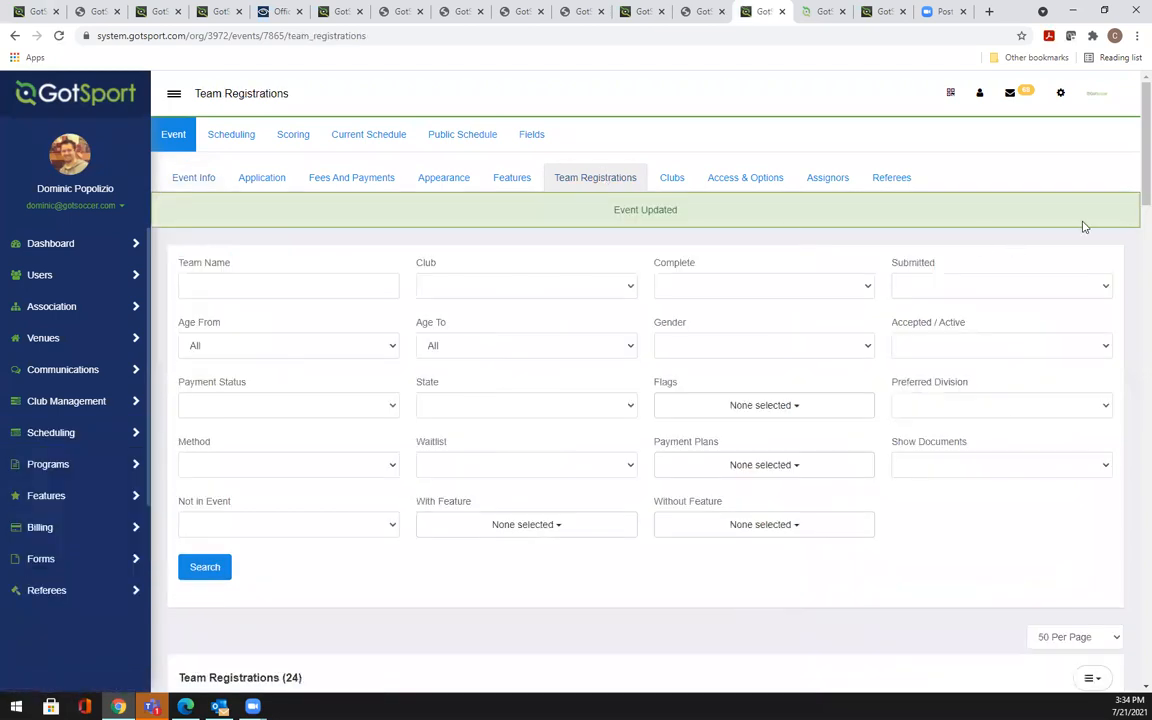
pyautogui.scroll(-5, 1132, 150)
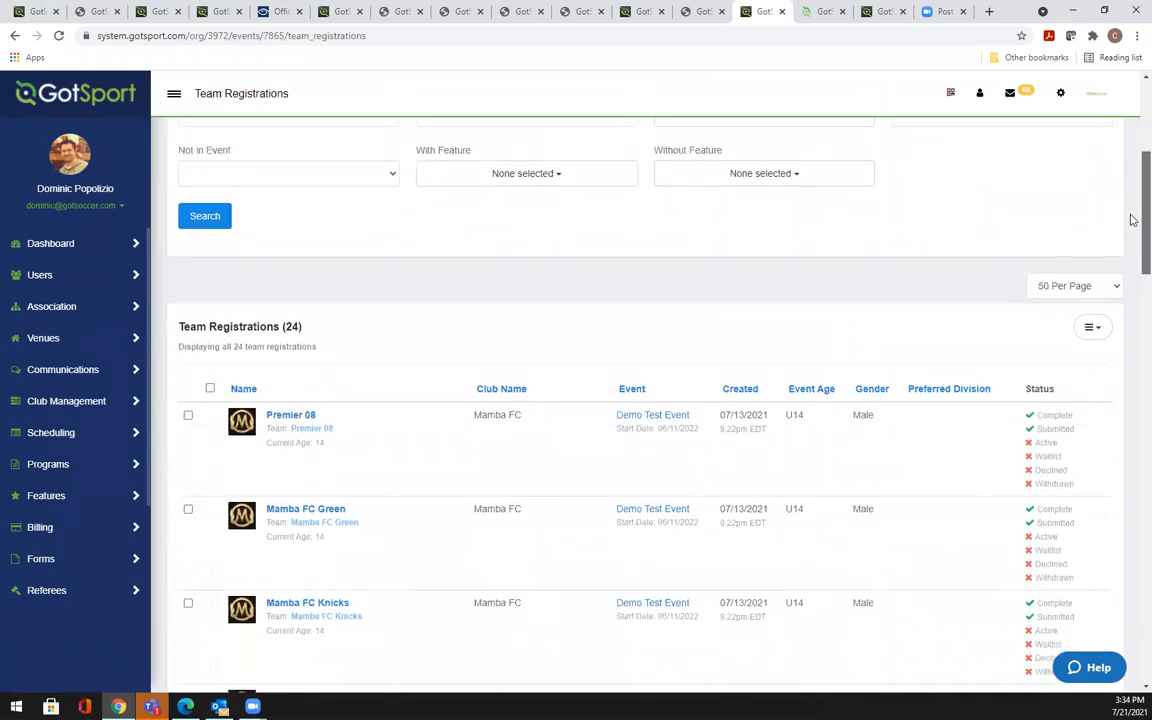
pyautogui.moveTo(1131, 215); pyautogui.dragTo(1131, 218)
pyautogui.scroll(3, 1132, 204)
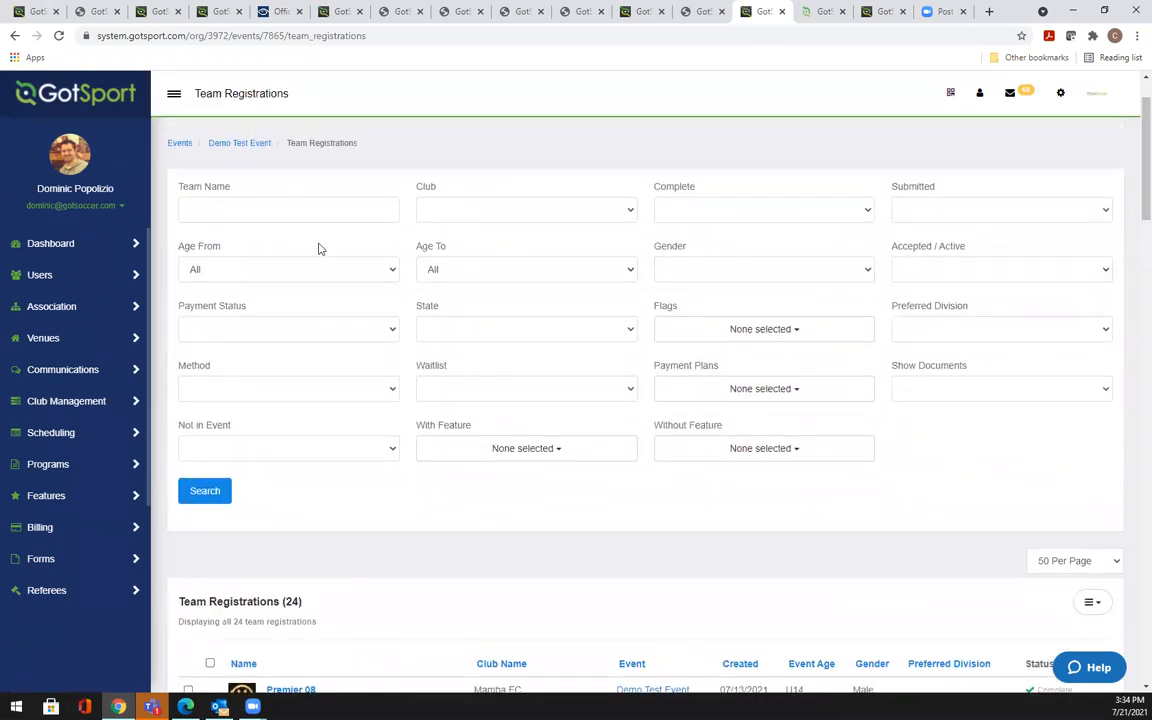
pyautogui.click(571, 211)
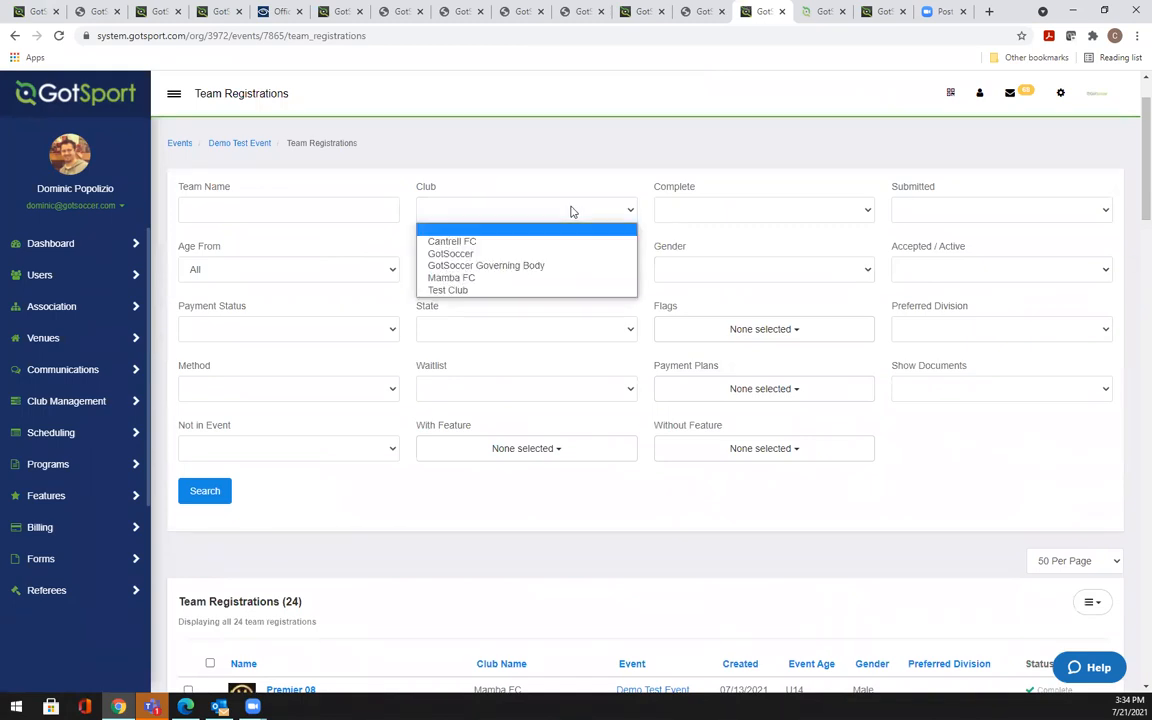
pyautogui.click(724, 211)
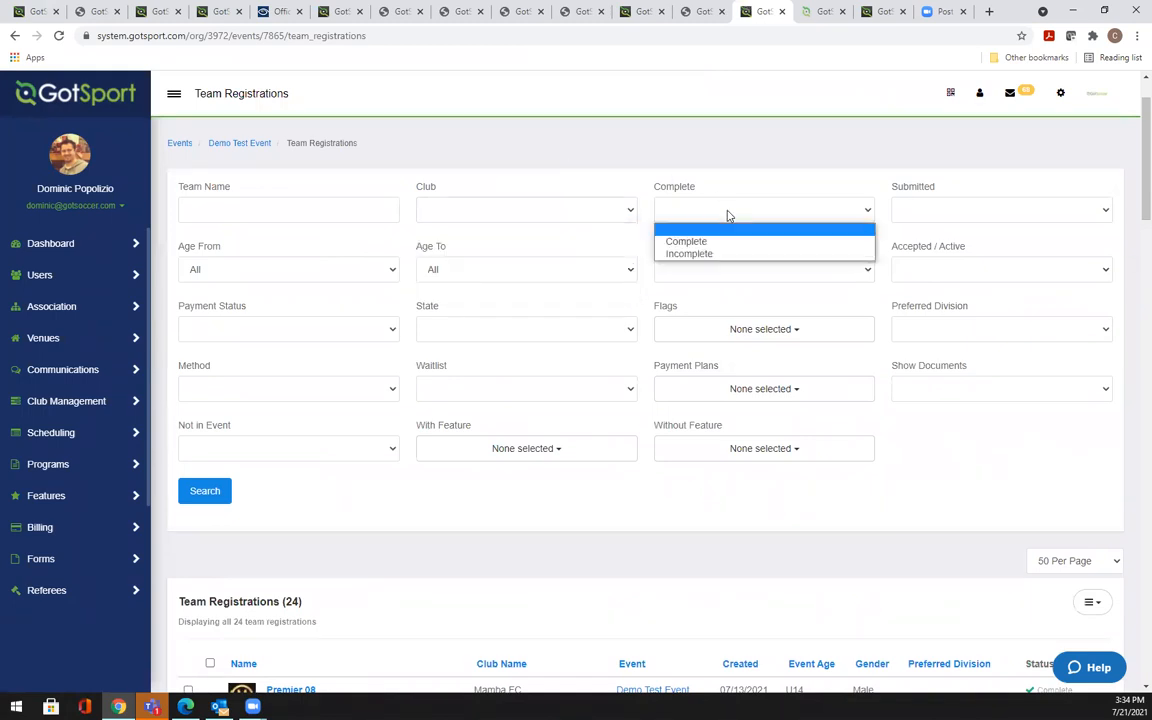
pyautogui.click(824, 178)
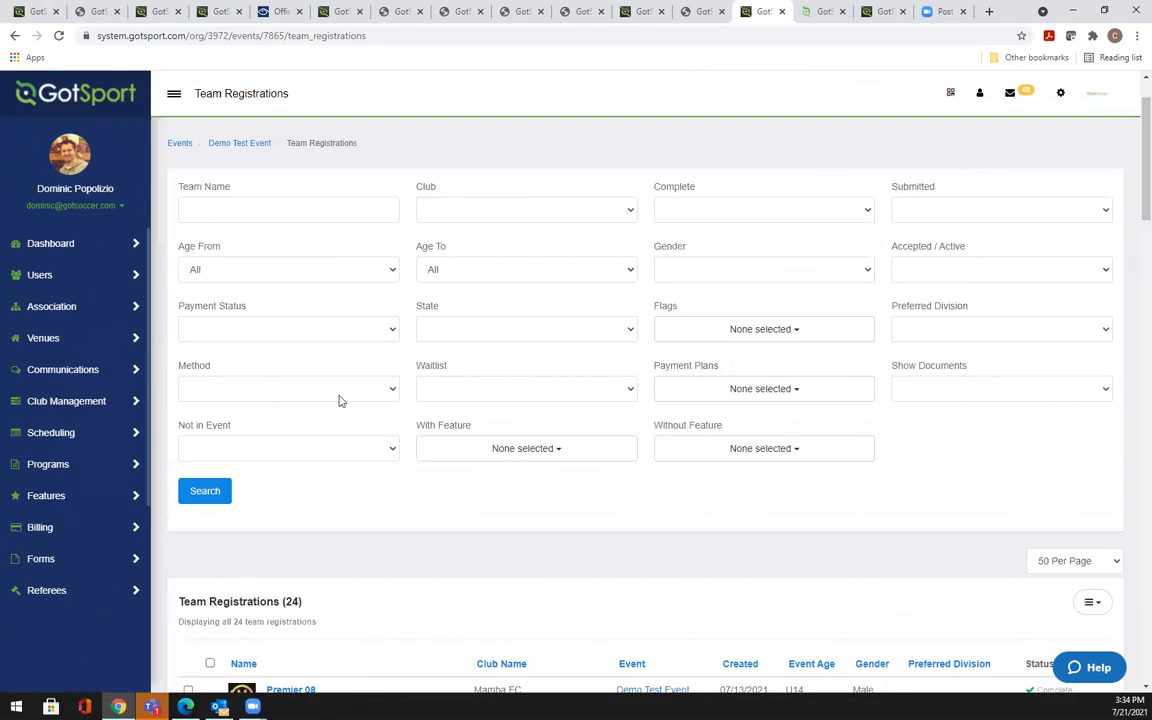
# Examine the Complete and Submitted statuses of the Premier 08 team registration
pyautogui.moveTo(1131, 188); pyautogui.dragTo(1132, 273)
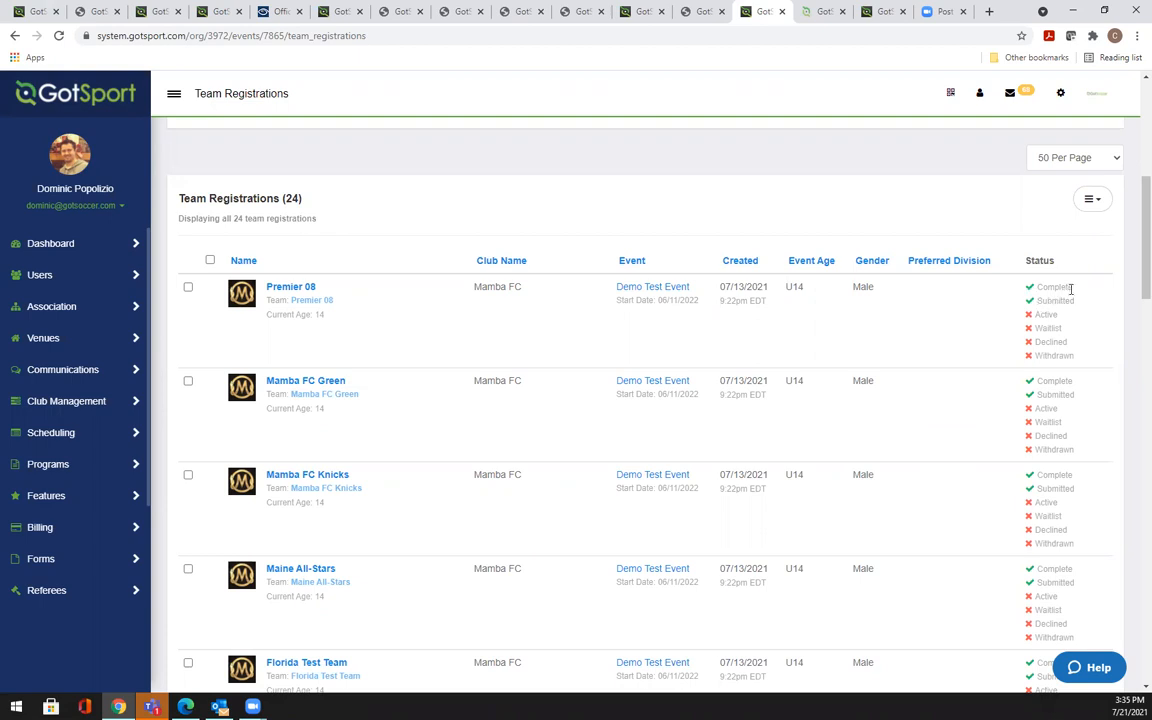
pyautogui.moveTo(1074, 292); pyautogui.dragTo(1025, 299)
pyautogui.click(1018, 289)
pyautogui.moveTo(1073, 287); pyautogui.dragTo(1037, 287)
pyautogui.moveTo(1075, 302); pyautogui.dragTo(1037, 302)
pyautogui.moveTo(1076, 288); pyautogui.dragTo(1033, 292)
pyautogui.moveTo(1068, 300); pyautogui.dragTo(1038, 301)
# Select the Premier 08 registration, review the bulk message form's recipient and content options, and close it without sending
pyautogui.click(188, 289)
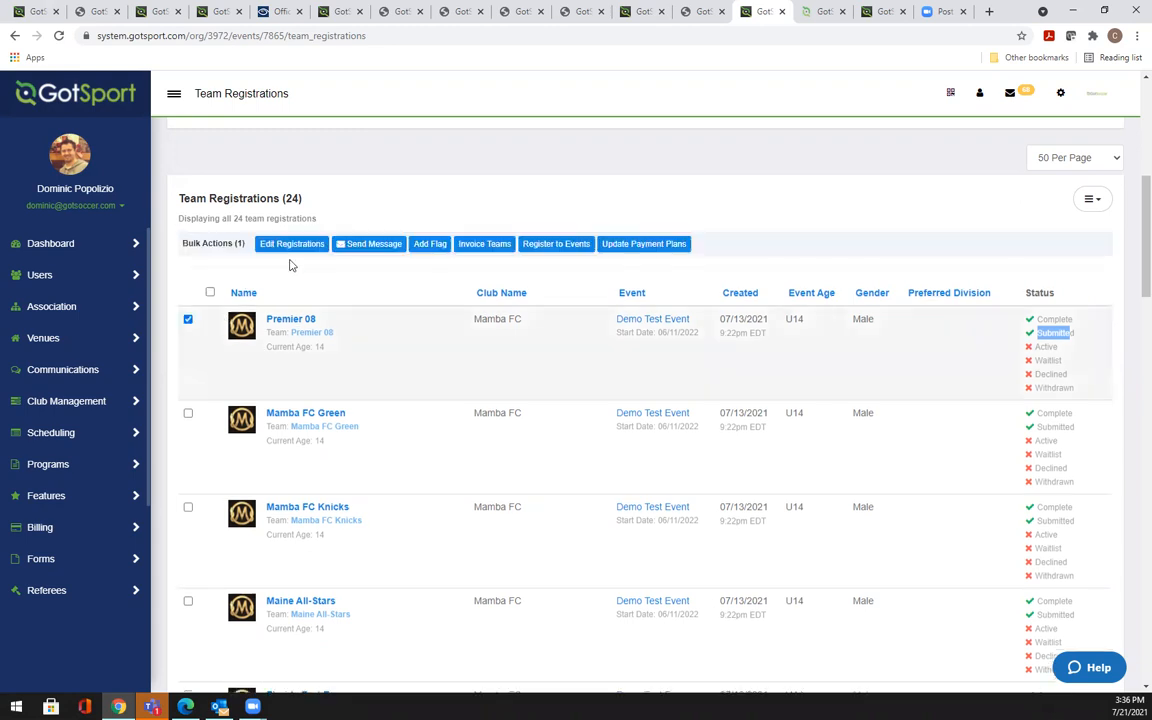
pyautogui.click(369, 246)
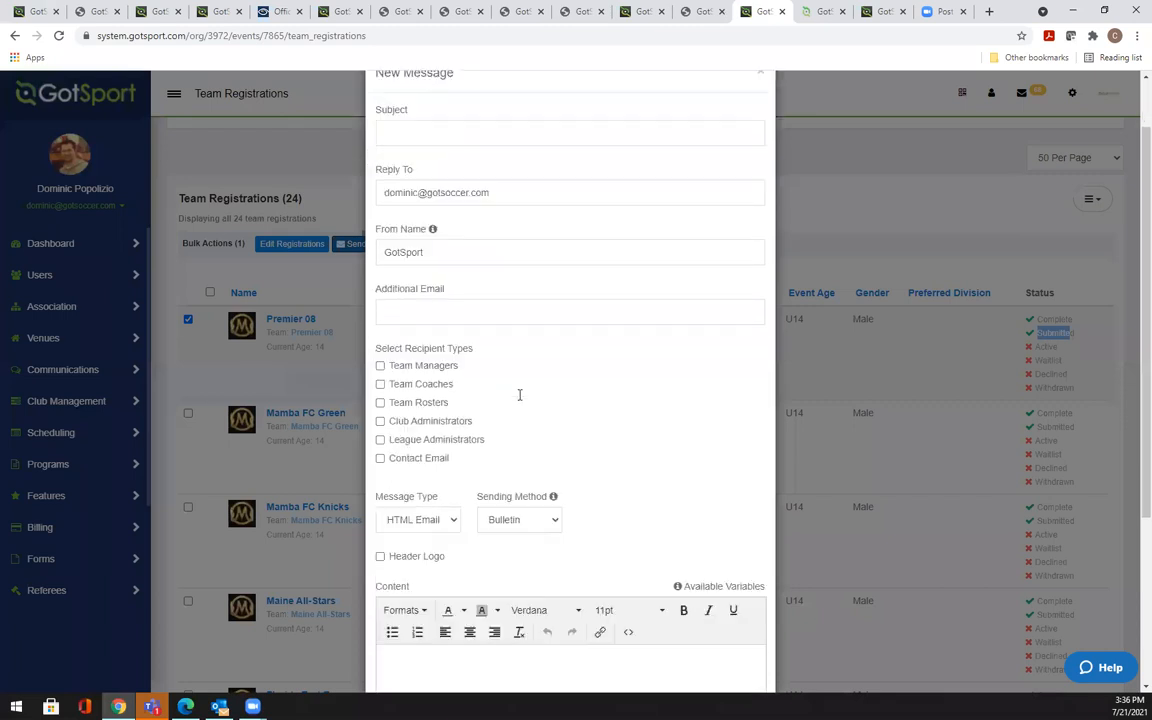
pyautogui.scroll(-2, 519, 395)
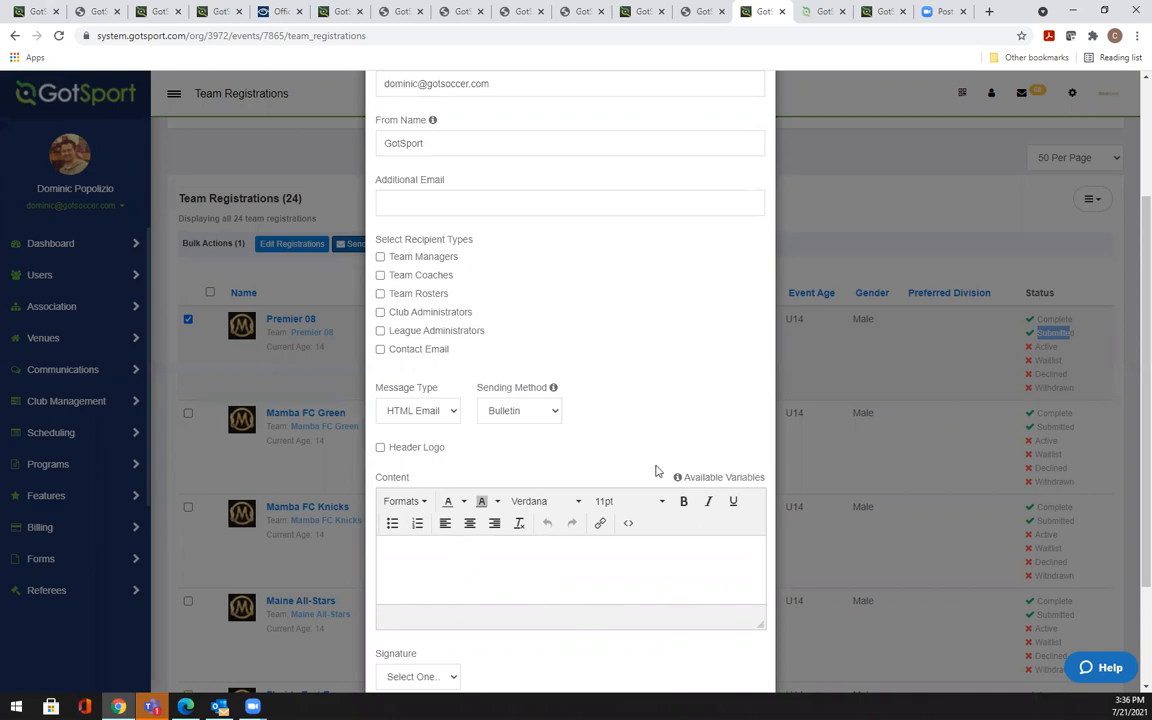
pyautogui.scroll(2, 656, 471)
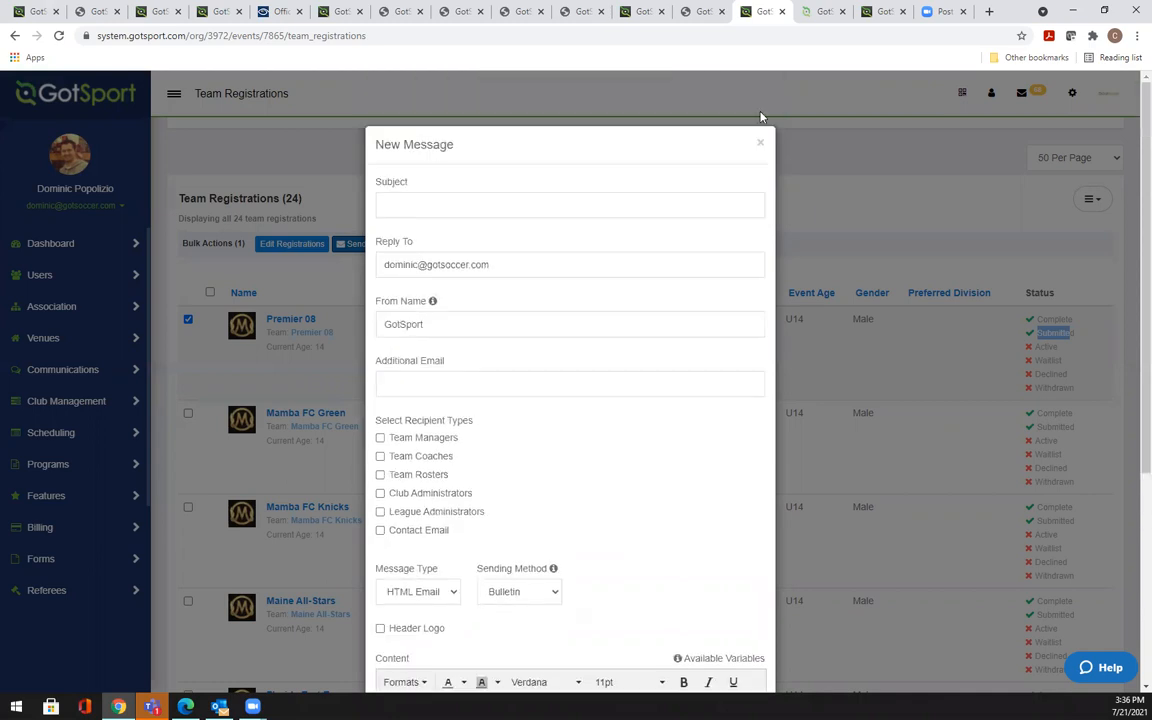
pyautogui.click(761, 145)
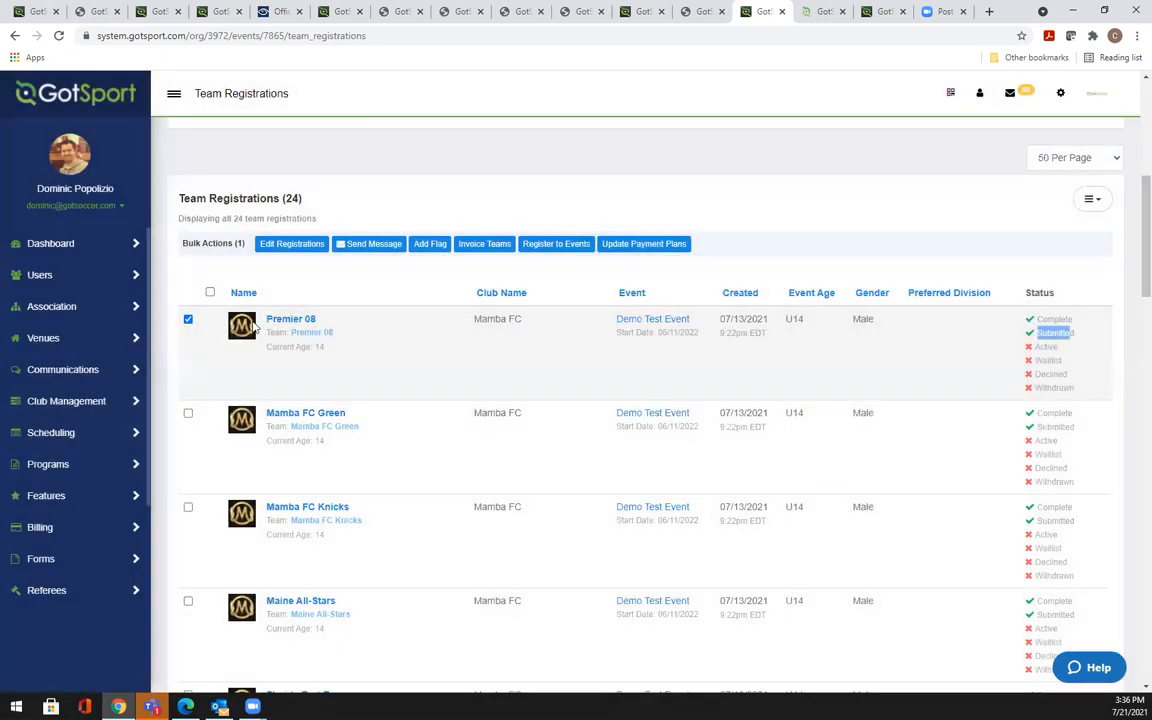
# Check the Premier 08 registration's Submitted and Complete statuses again and deselect the team
pyautogui.click(1052, 332)
pyautogui.doubleClick(1052, 319)
pyautogui.click(1004, 331)
pyautogui.click(188, 321)
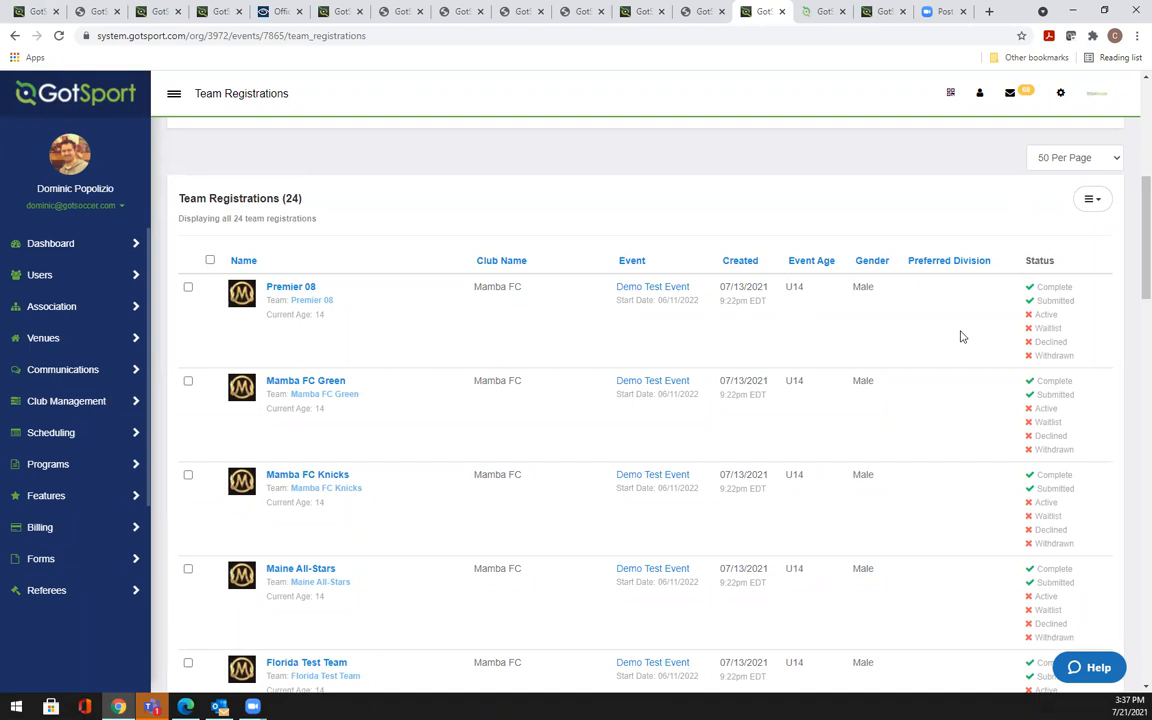
# Select Premier 08, Mamba FC Green and Mamba FC Knicks, review the bulk Edit Registrations status options including Accepted / Active, and close without saving
pyautogui.moveTo(1060, 408); pyautogui.dragTo(1037, 408)
pyautogui.click(187, 475)
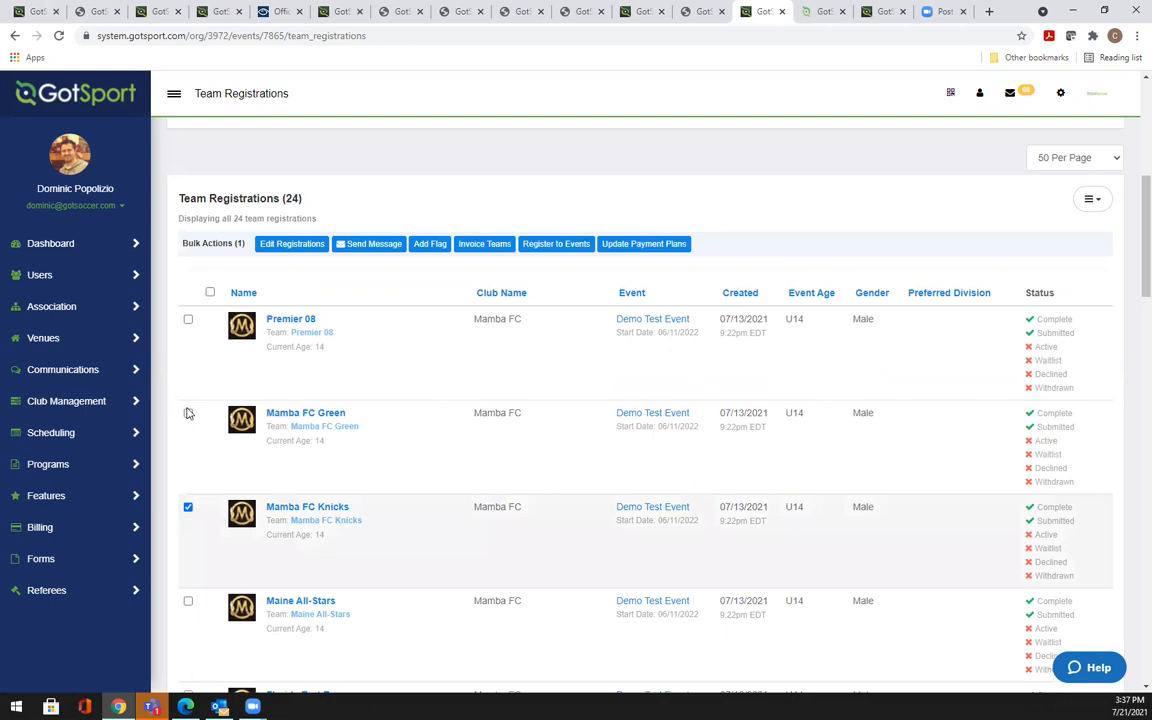
pyautogui.click(188, 412)
pyautogui.click(188, 320)
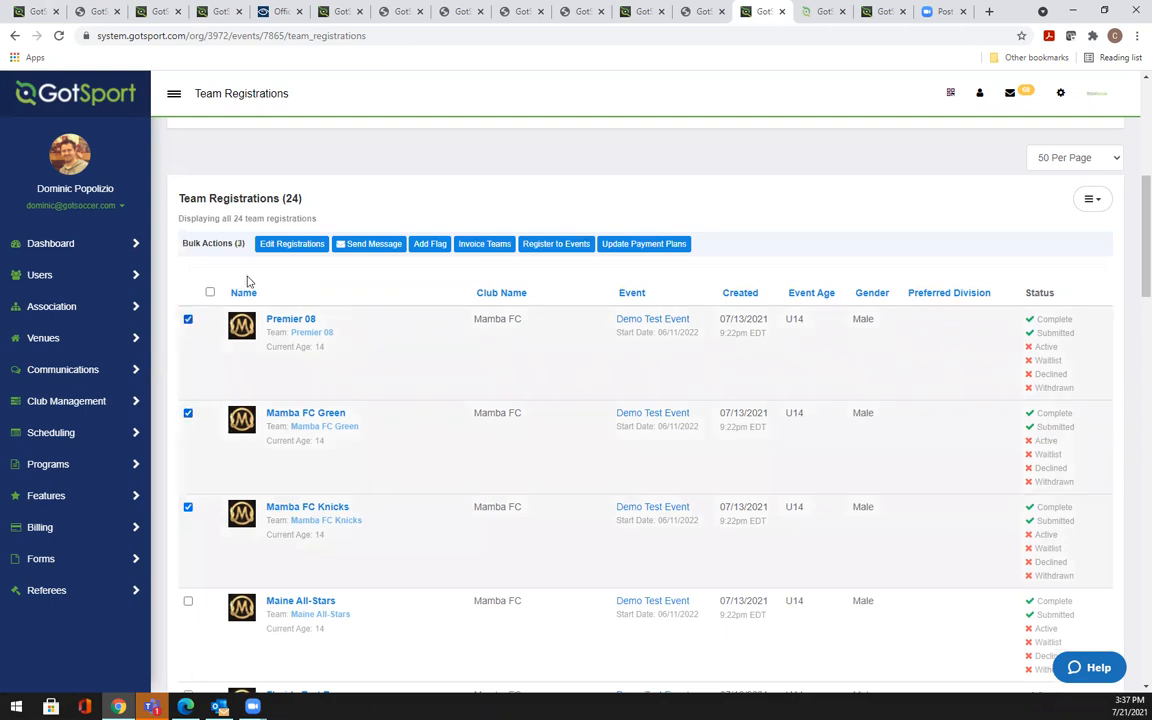
pyautogui.click(291, 244)
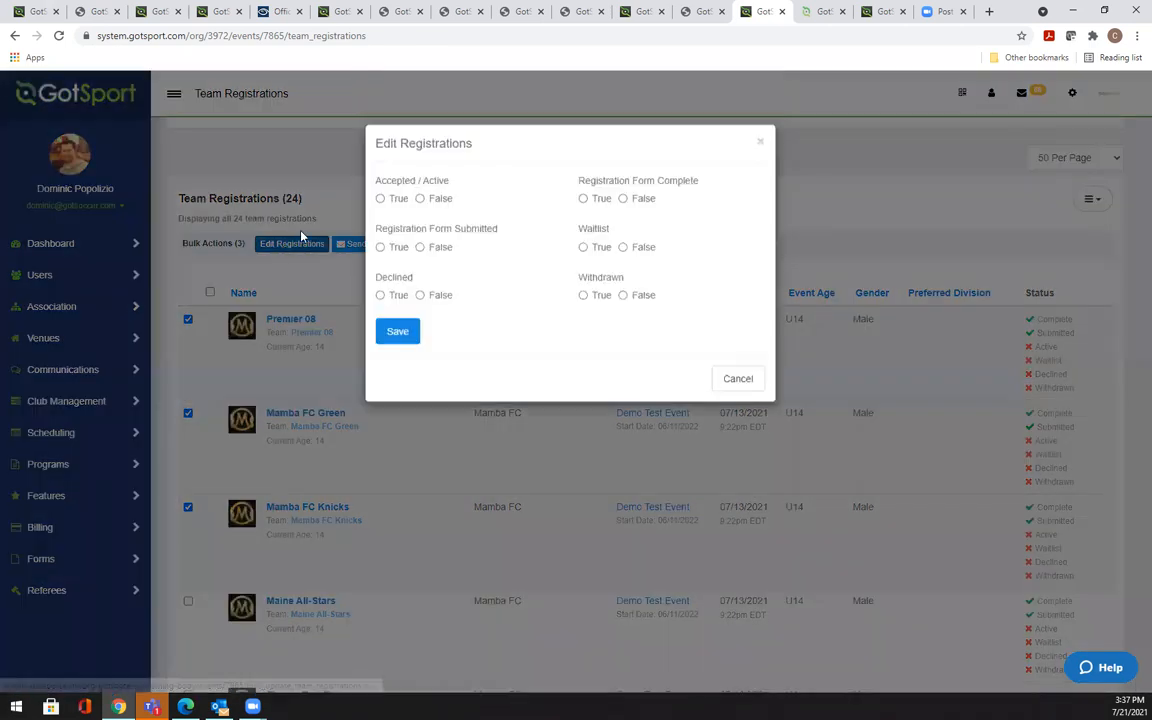
pyautogui.moveTo(440, 190); pyautogui.dragTo(375, 190)
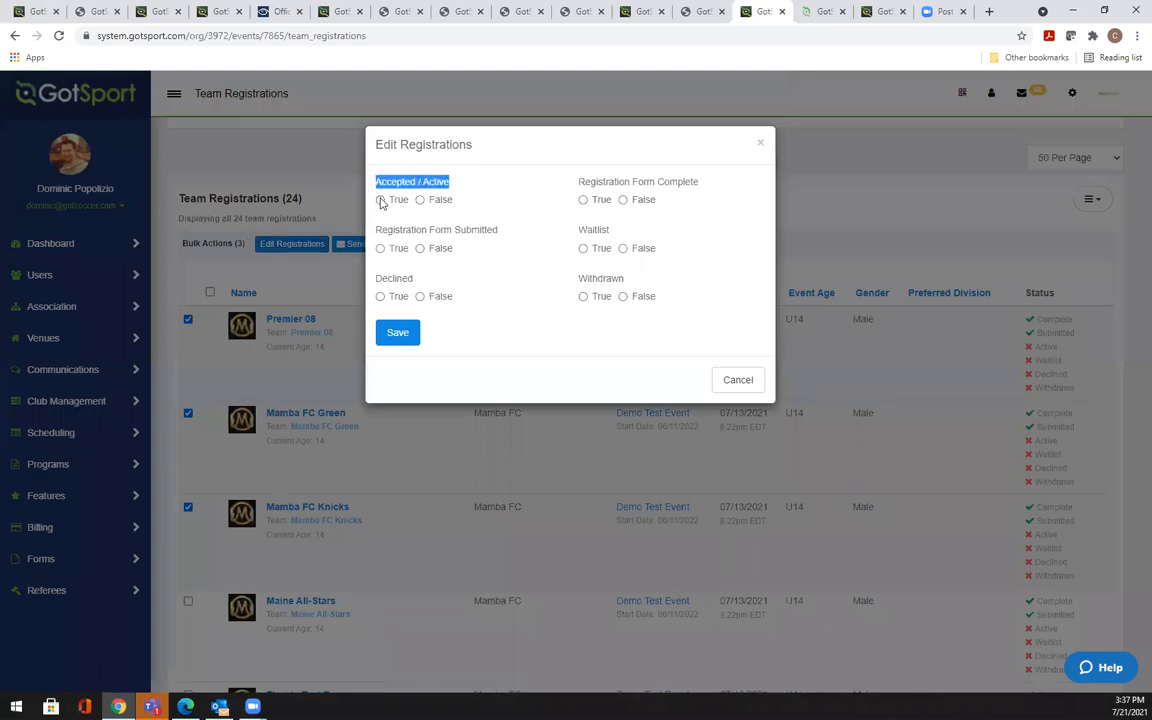
pyautogui.click(760, 146)
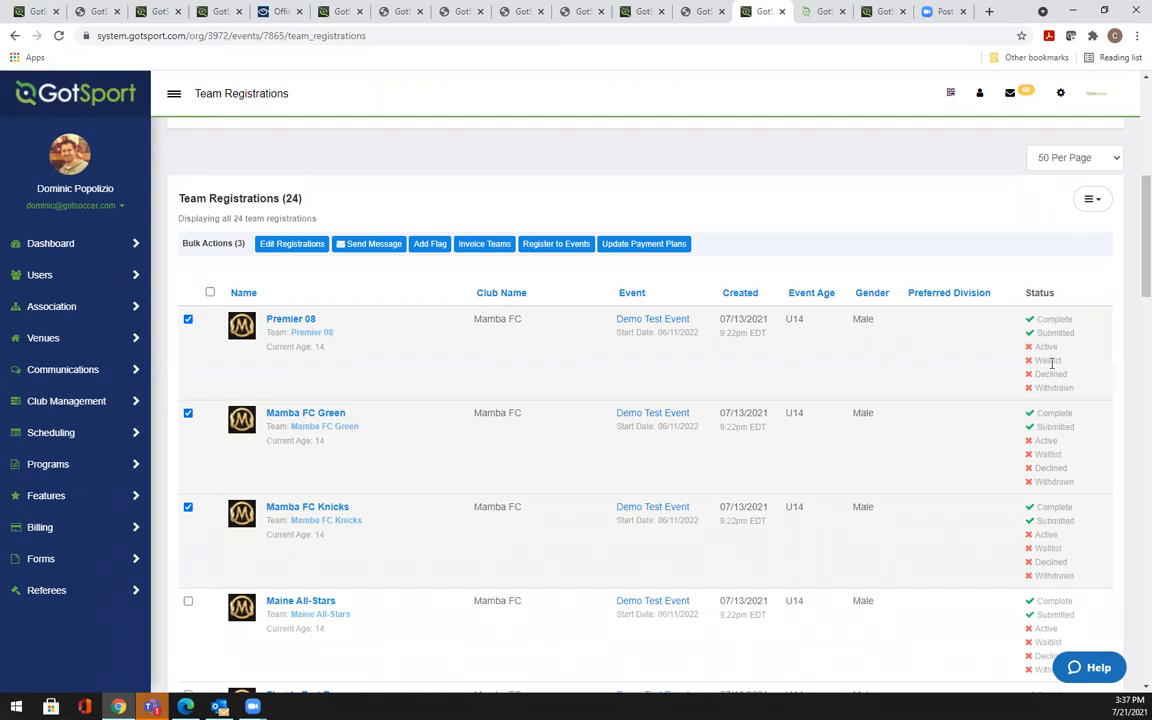
pyautogui.click(296, 246)
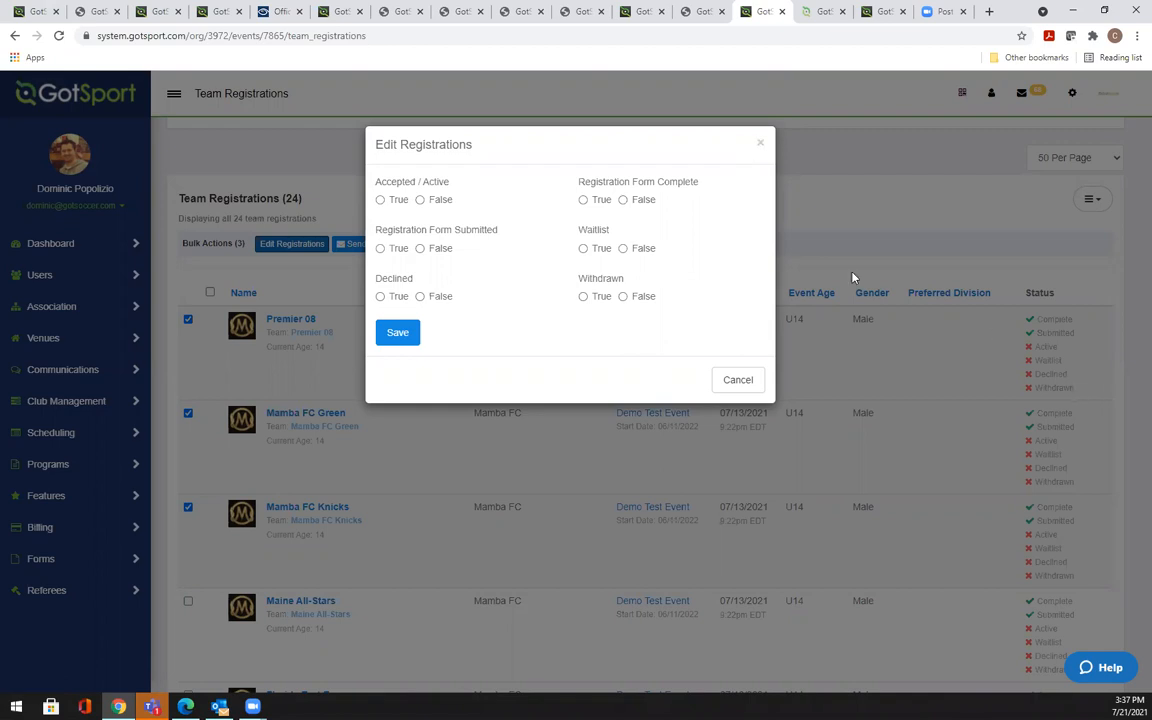
pyautogui.click(760, 143)
# Check the Accepted / Active search filter and deselect Premier 08, Mamba FC Green and Mamba FC Knicks
pyautogui.moveTo(1143, 185); pyautogui.dragTo(1143, 101)
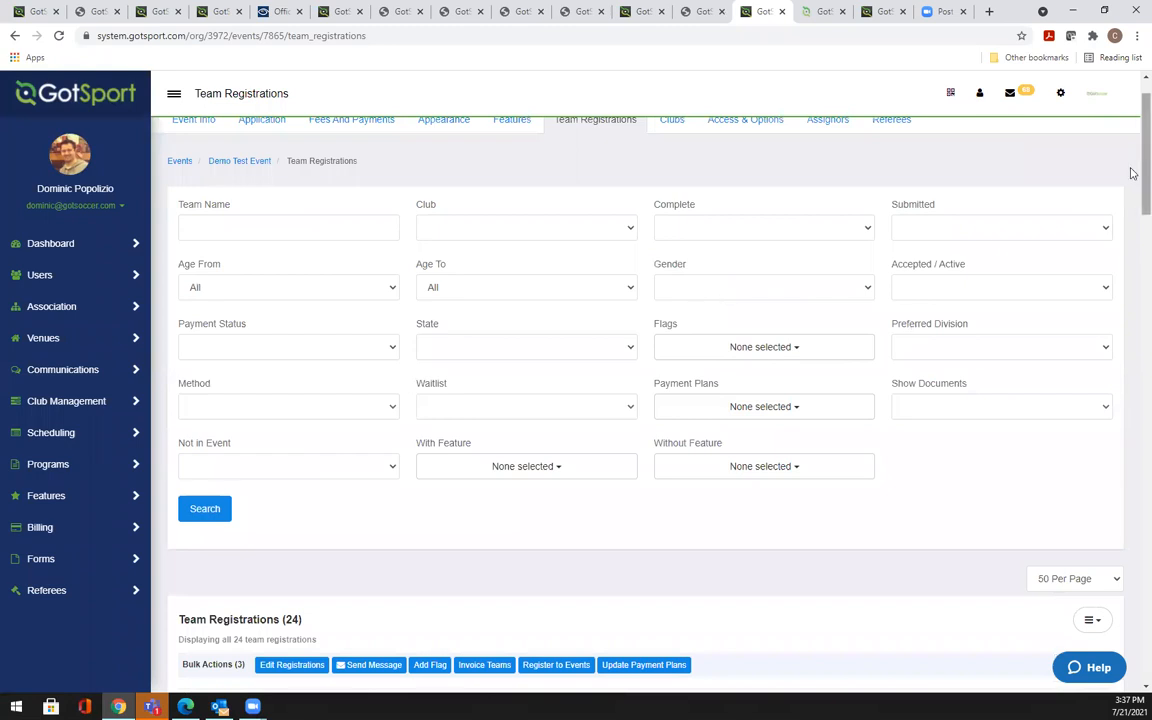
pyautogui.moveTo(964, 268); pyautogui.dragTo(890, 266)
pyautogui.moveTo(1134, 160); pyautogui.dragTo(1132, 250)
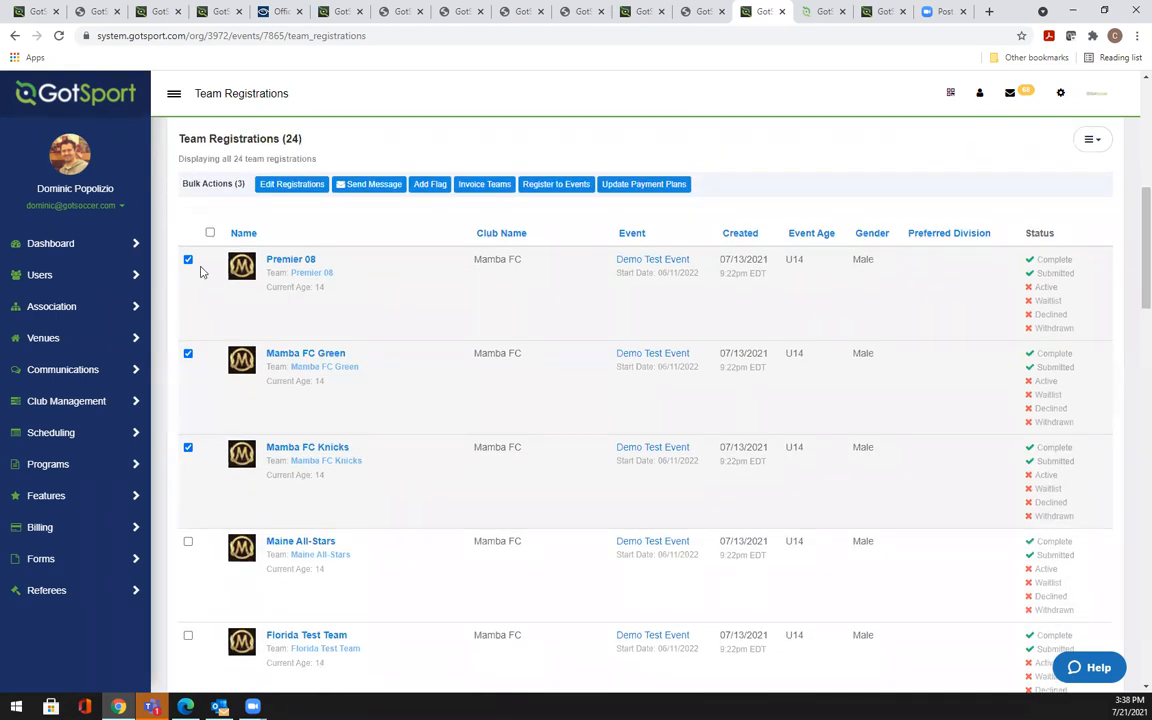
pyautogui.click(188, 259)
pyautogui.click(188, 353)
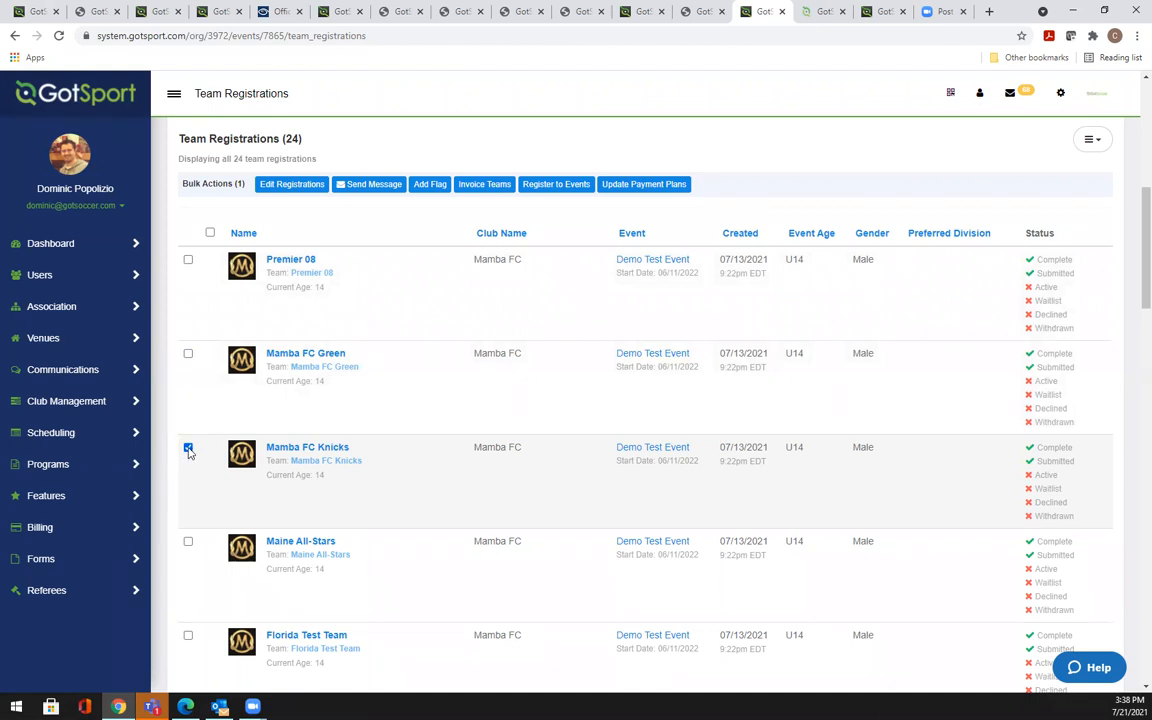
pyautogui.click(188, 449)
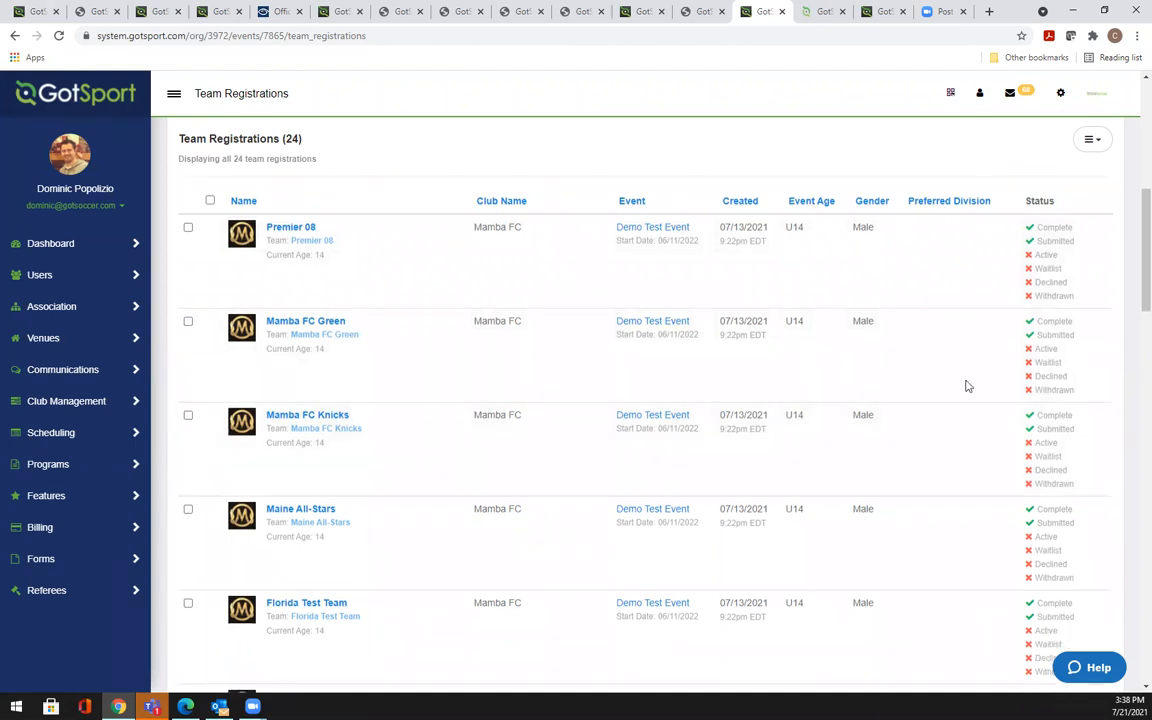
# Open the Premier 08 team registration and review its registration information, event age and status options
pyautogui.click(292, 231)
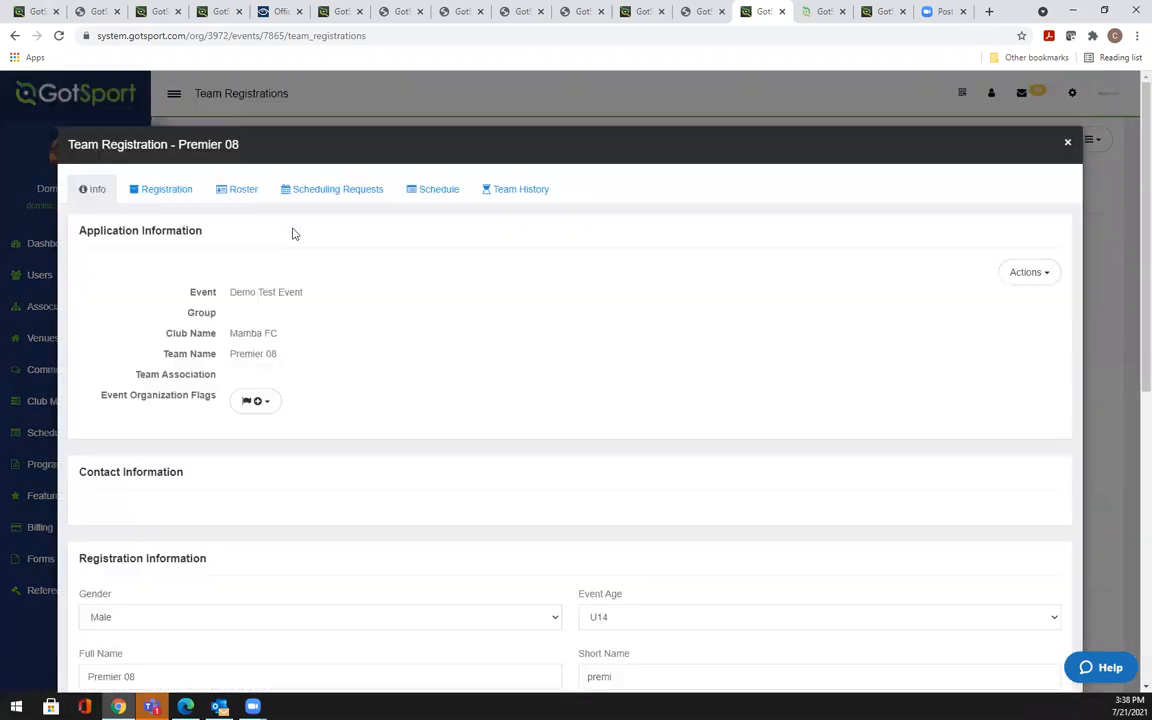
pyautogui.scroll(-2, 322, 324)
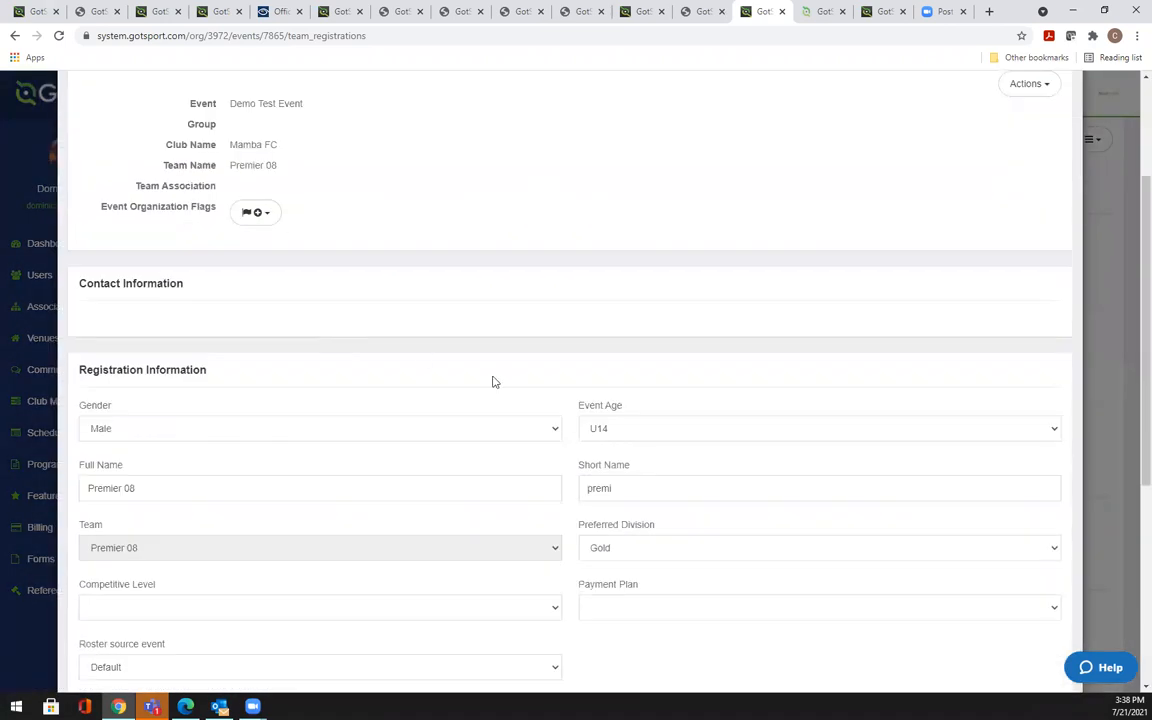
pyautogui.moveTo(620, 409); pyautogui.dragTo(566, 404)
pyautogui.click(636, 405)
pyautogui.scroll(-3, 565, 380)
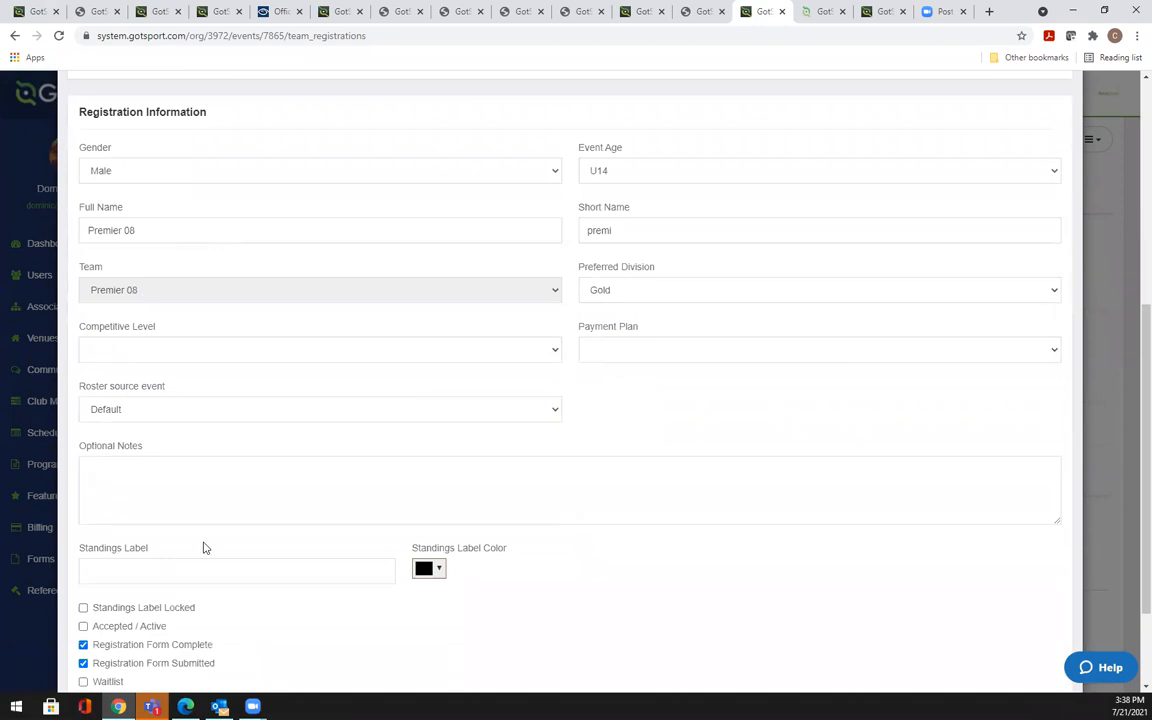
pyautogui.scroll(-2, 150, 535)
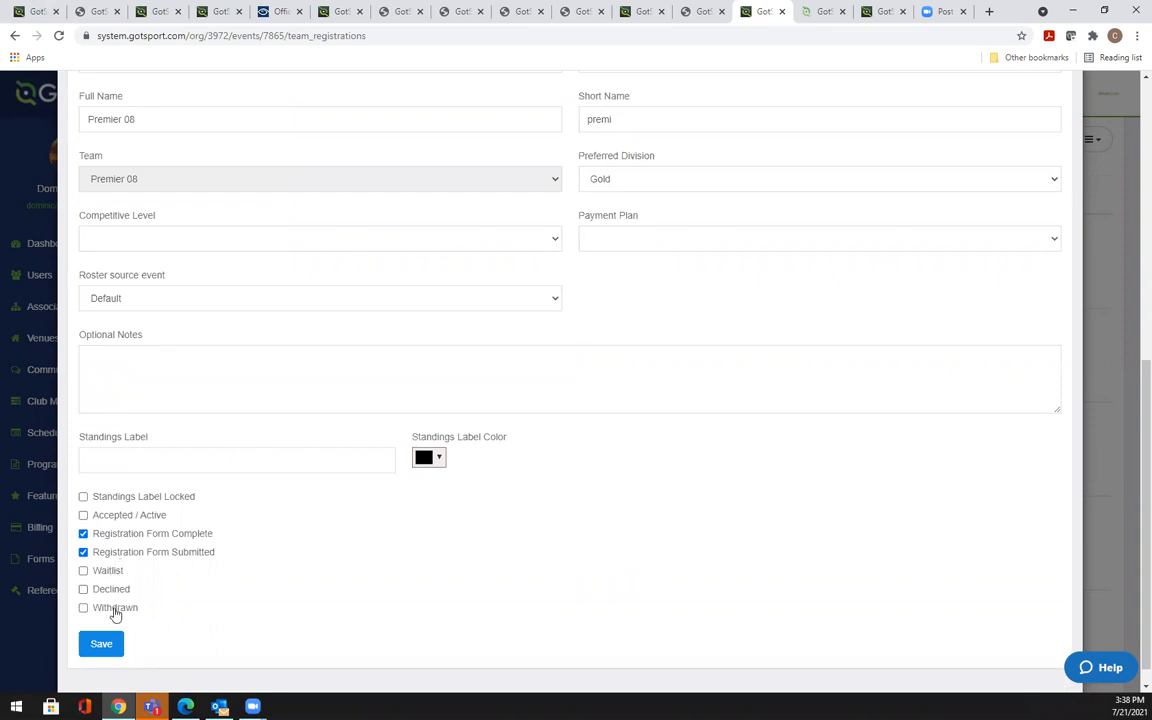
pyautogui.scroll(1, 404, 519)
pyautogui.scroll(8, 404, 519)
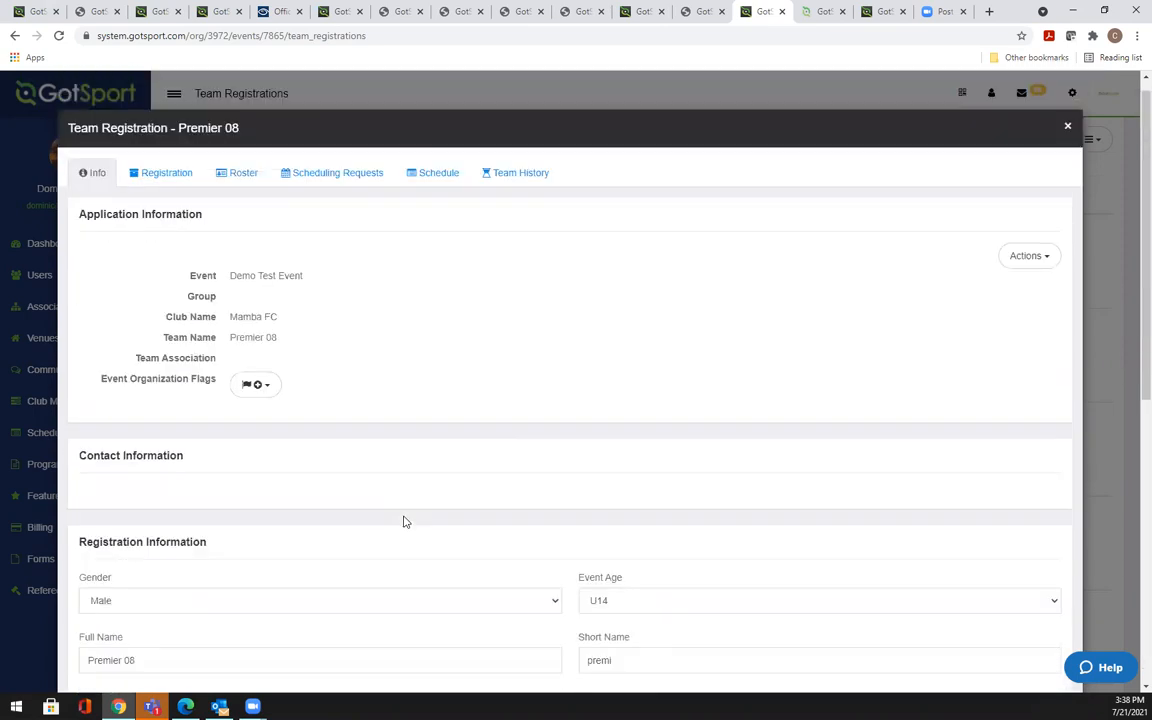
# Review Premier 08's editable registration form answers, event roster and team history, and close the registration without saving
pyautogui.click(155, 190)
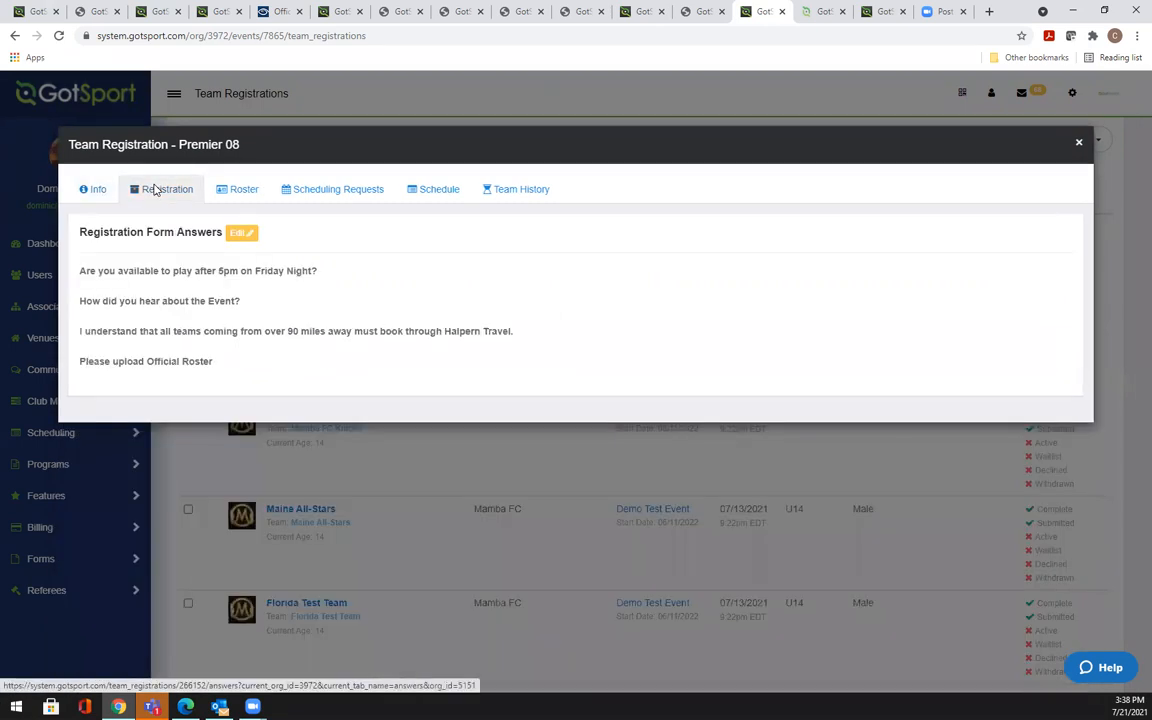
pyautogui.click(245, 234)
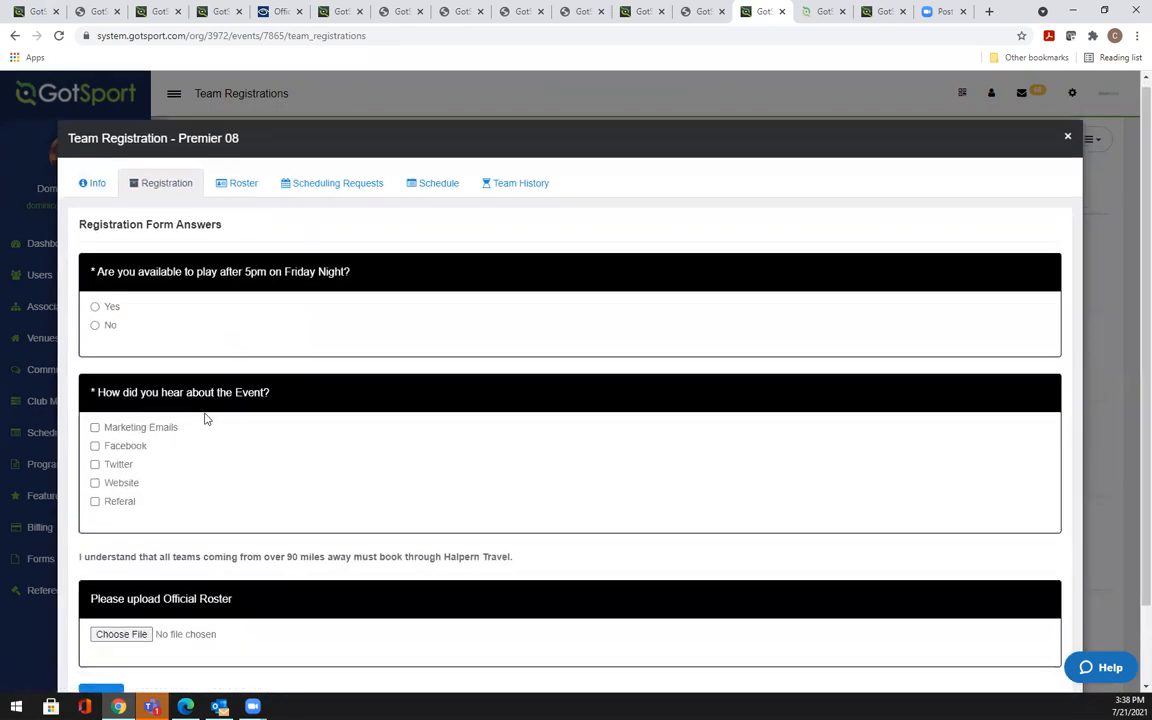
pyautogui.scroll(-1, 206, 417)
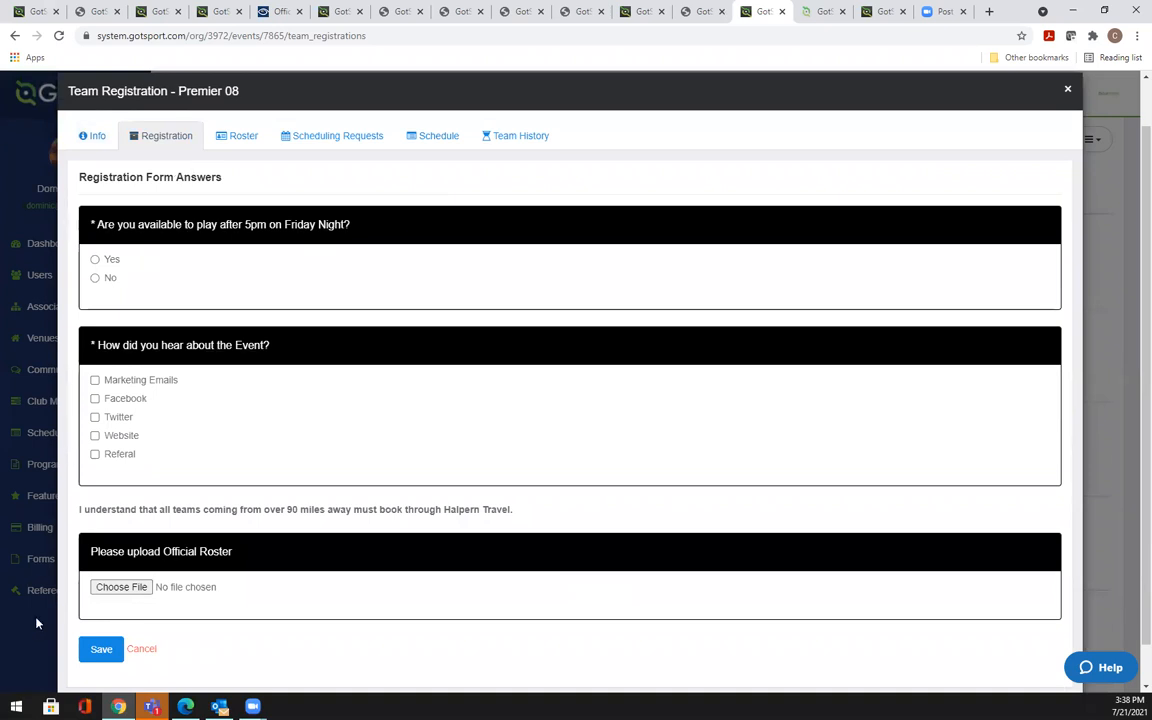
pyautogui.click(236, 138)
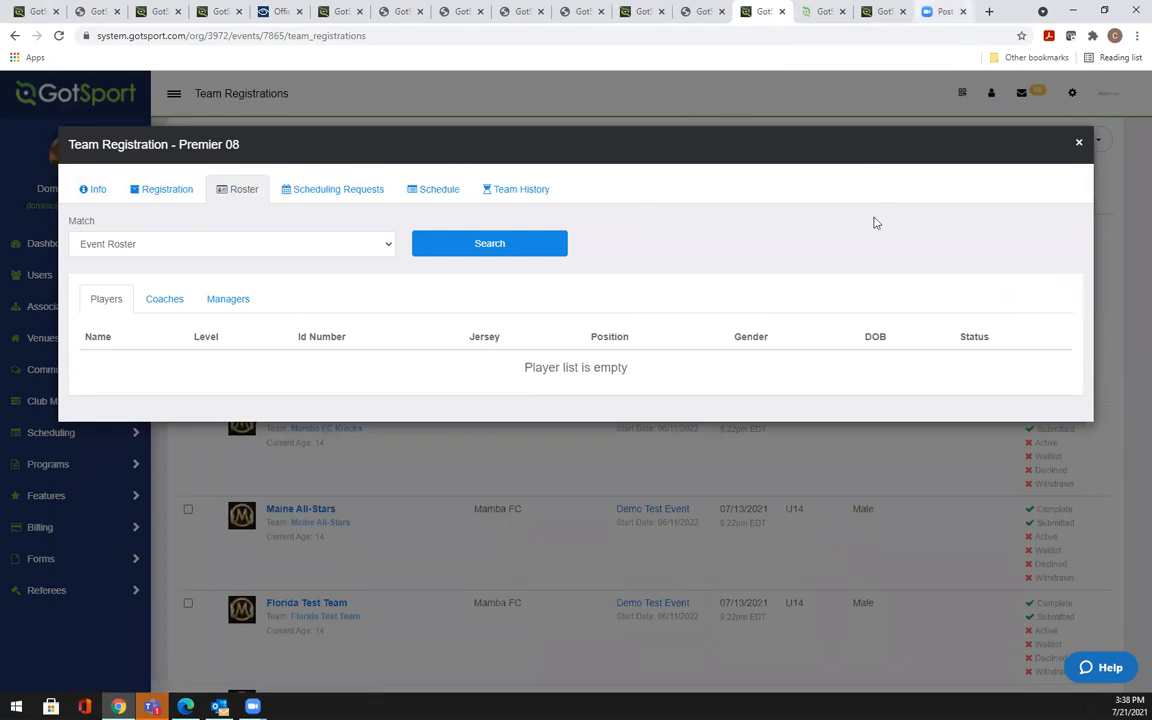
pyautogui.click(521, 194)
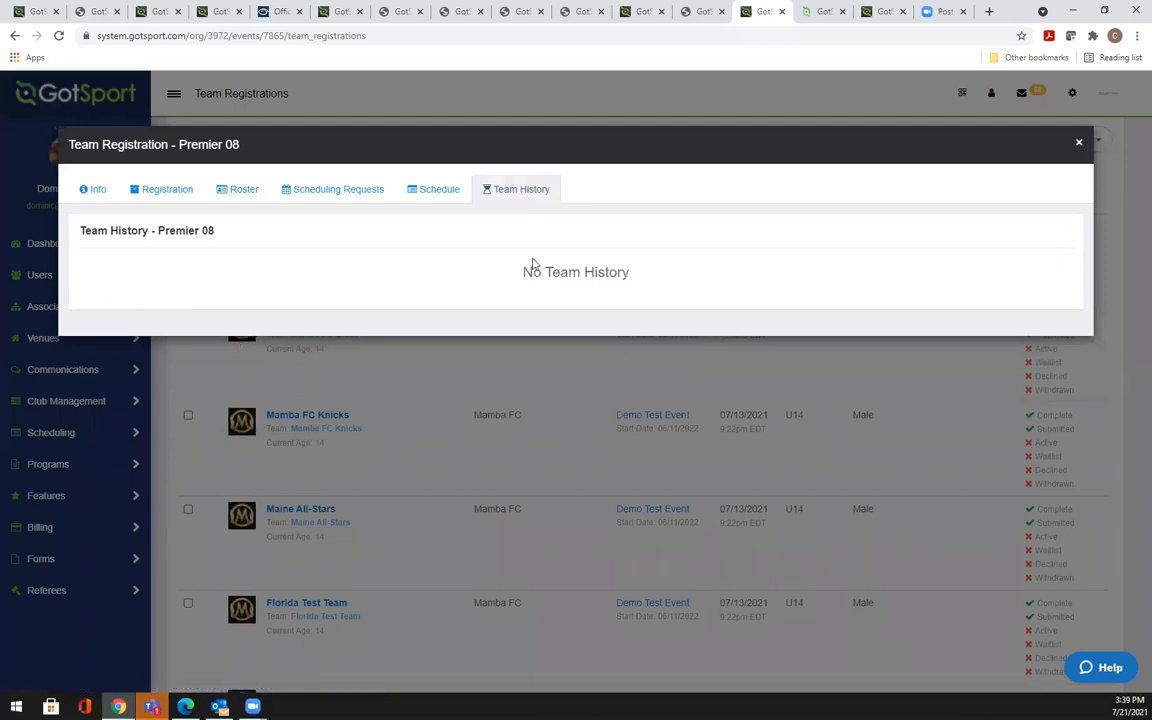
pyautogui.click(1079, 145)
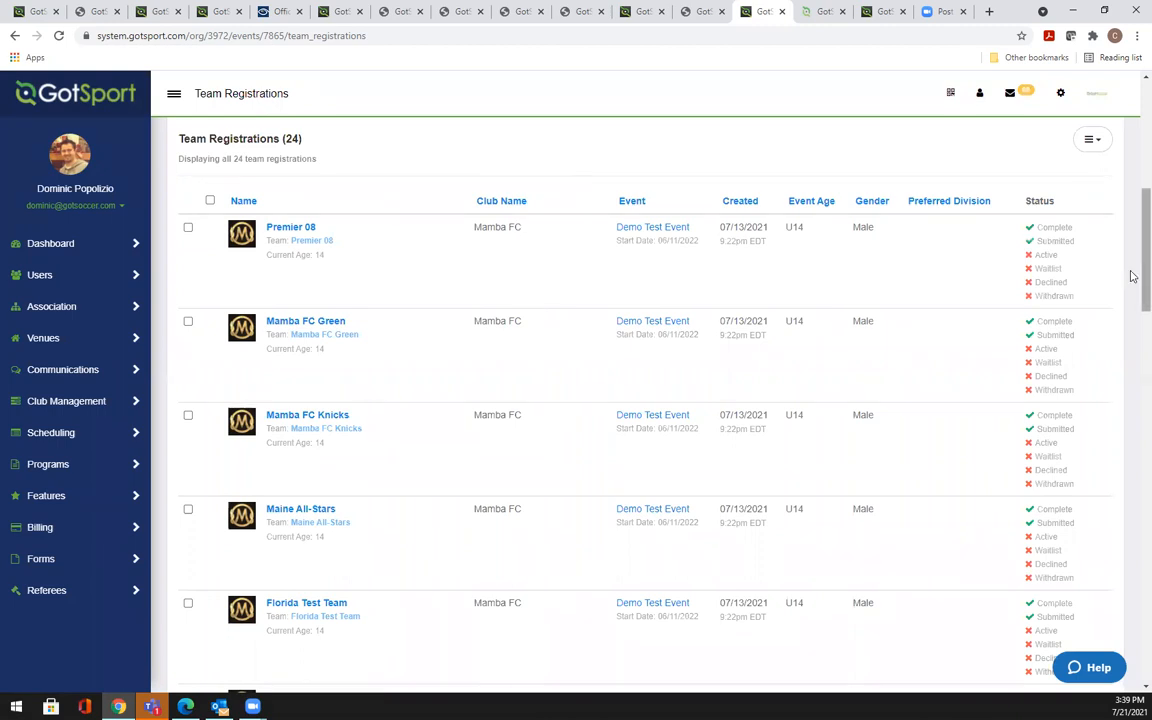
# Go to the Demo Test Event's scheduling divisions and open the new division form
pyautogui.moveTo(1133, 282); pyautogui.dragTo(1132, 158)
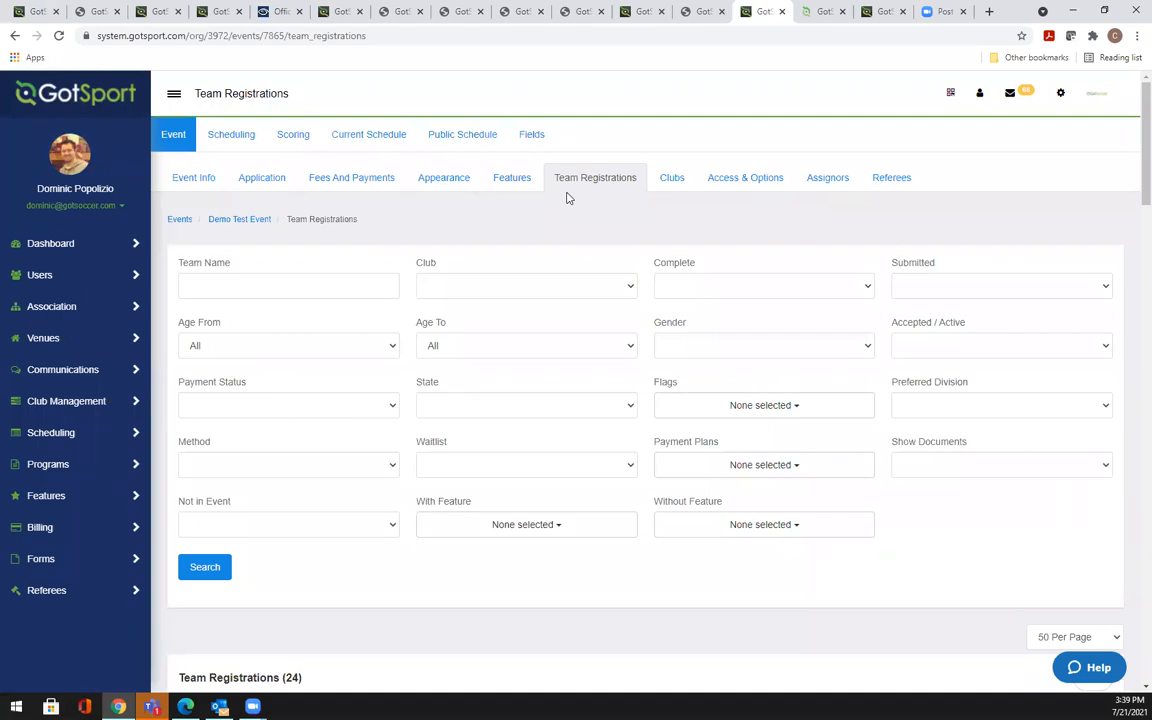
pyautogui.click(238, 137)
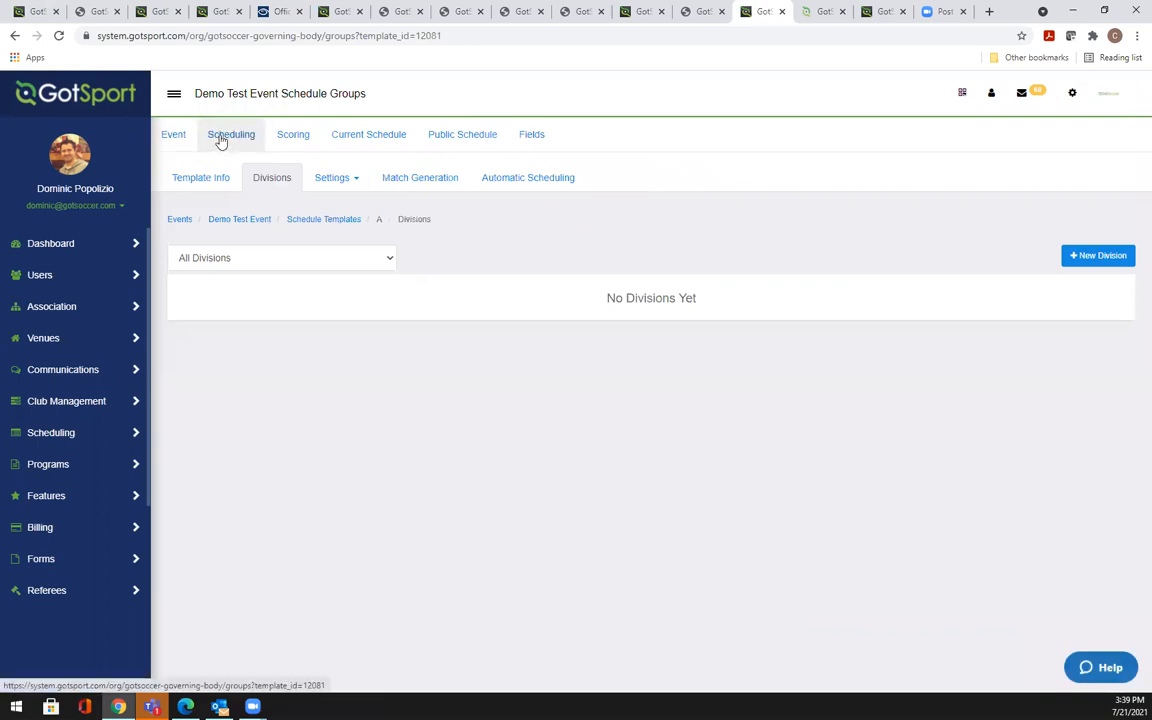
pyautogui.click(278, 182)
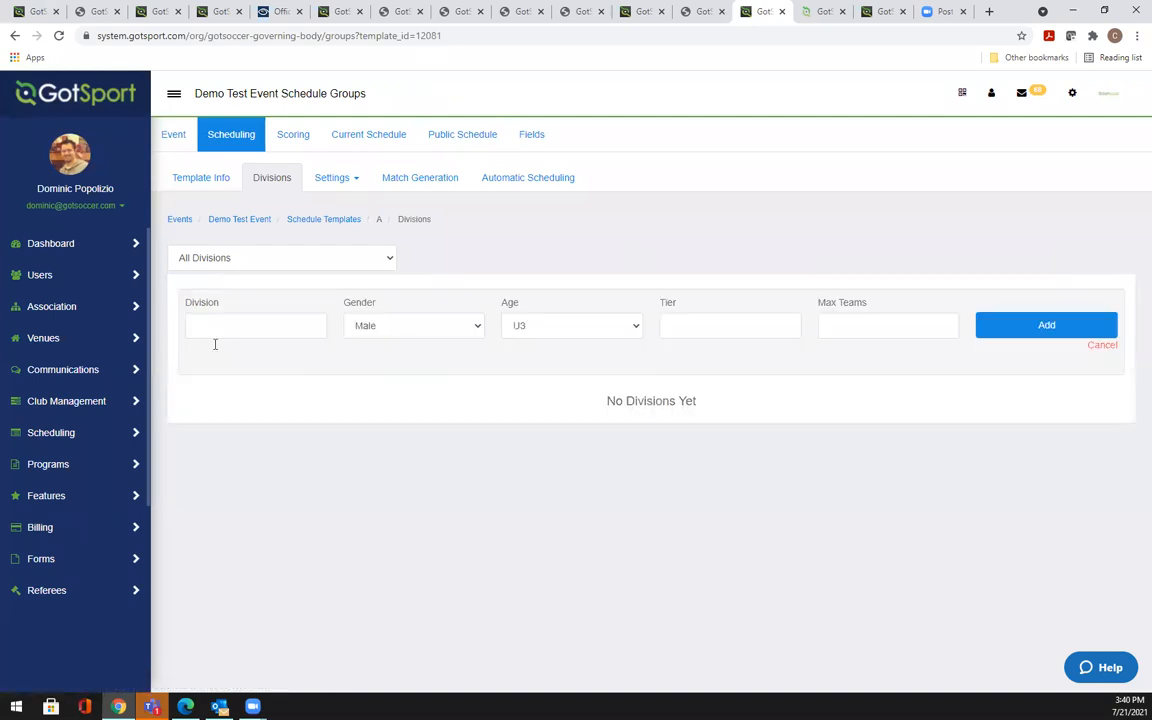
# Add the division U14B Gold with gender Male, age U14, tier 1 and a maximum of 4 teams
pyautogui.click(200, 324)
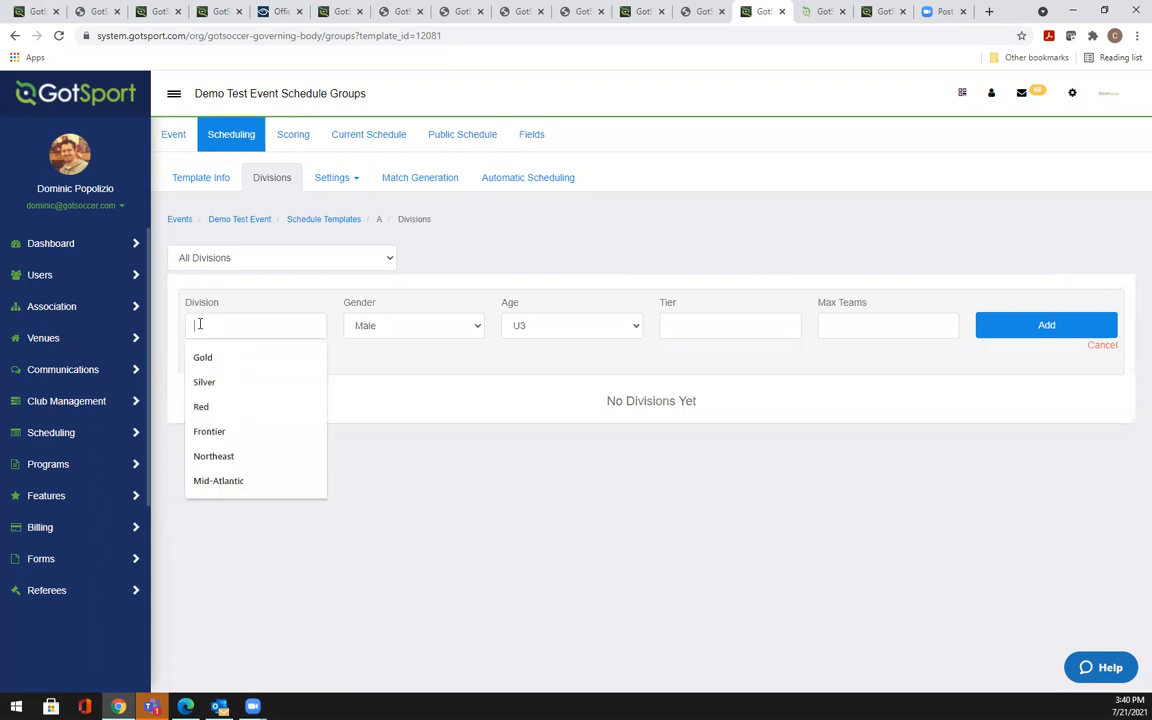
pyautogui.write('U14')
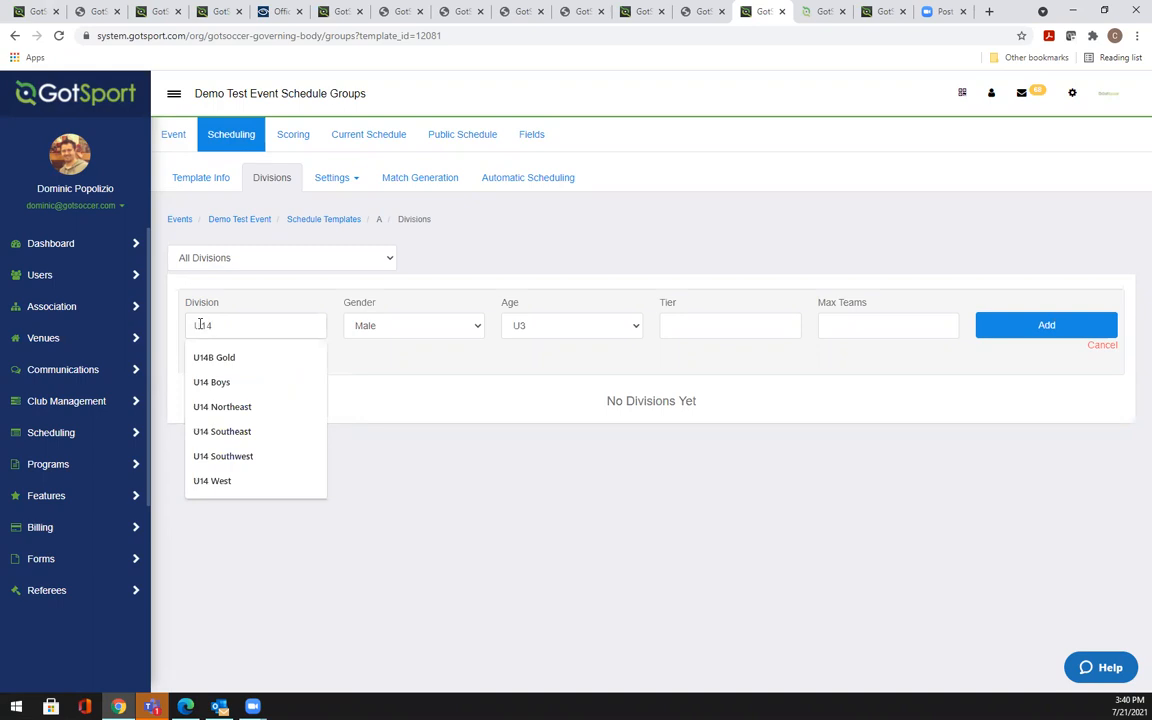
pyautogui.click(209, 358)
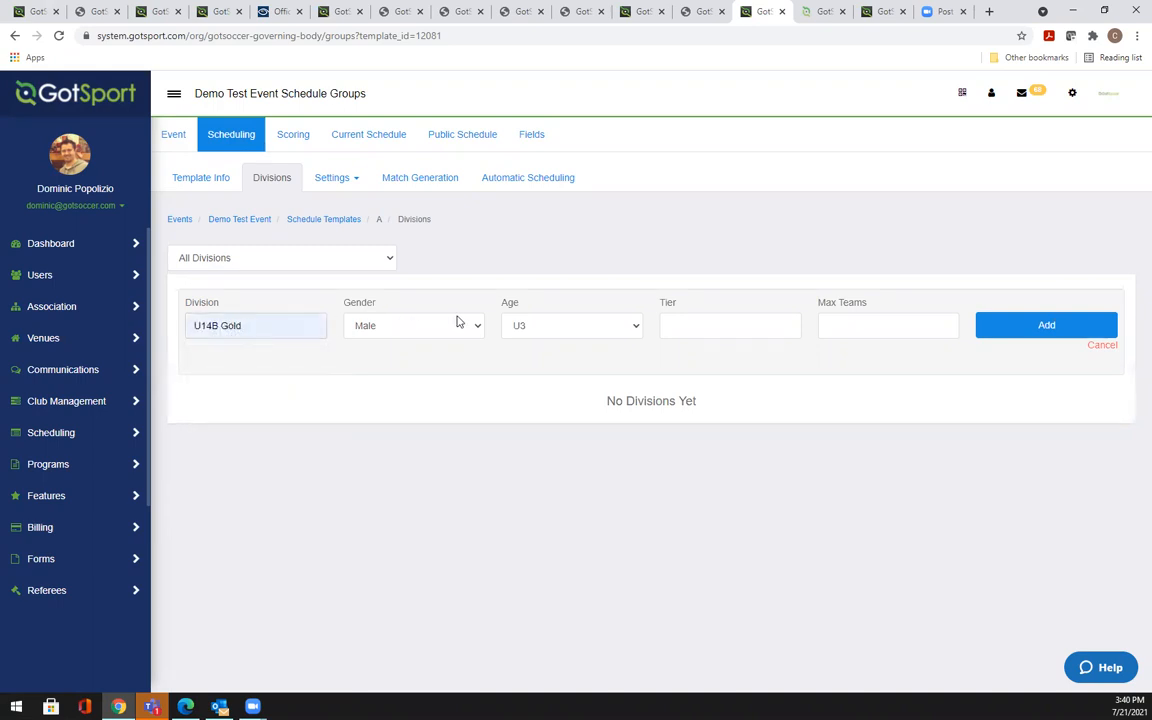
pyautogui.click(537, 324)
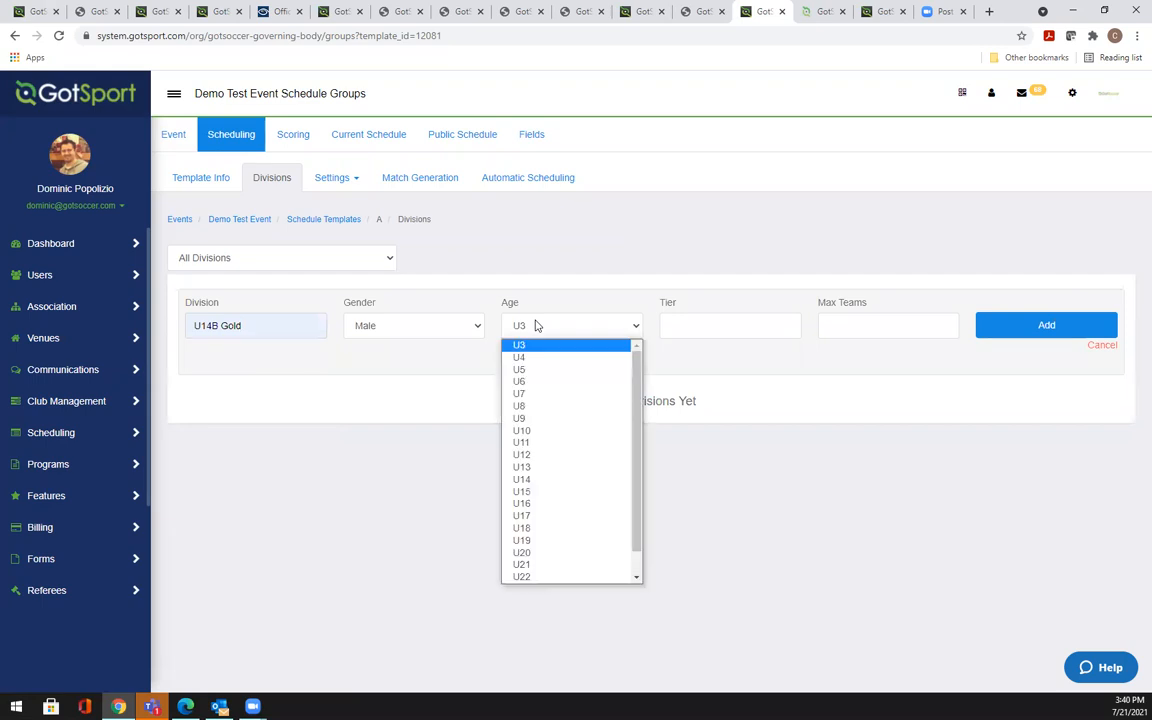
pyautogui.click(530, 479)
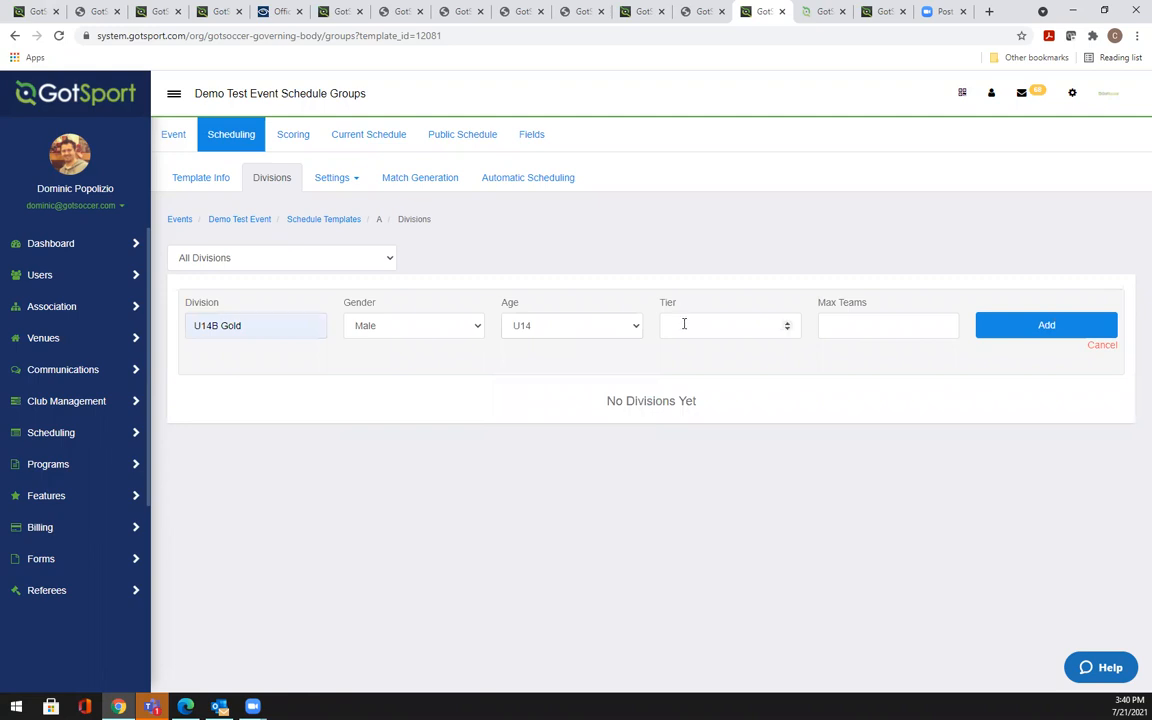
pyautogui.click(684, 324)
pyautogui.write('1')
pyautogui.click(854, 325)
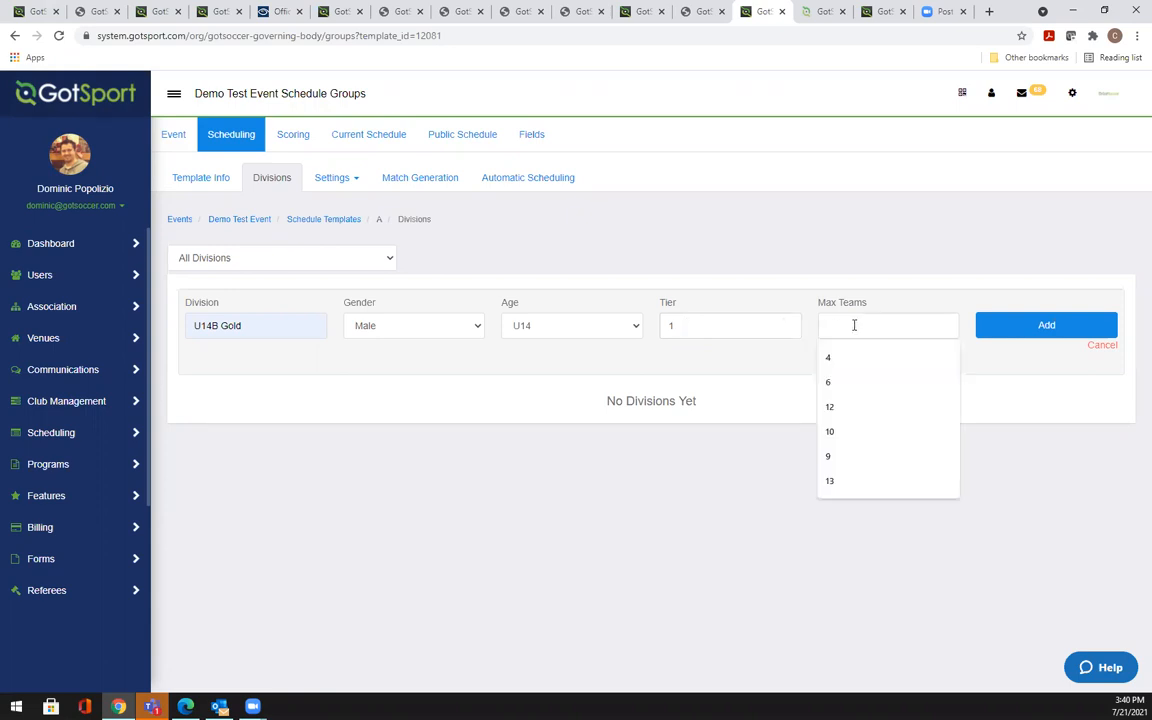
pyautogui.click(849, 361)
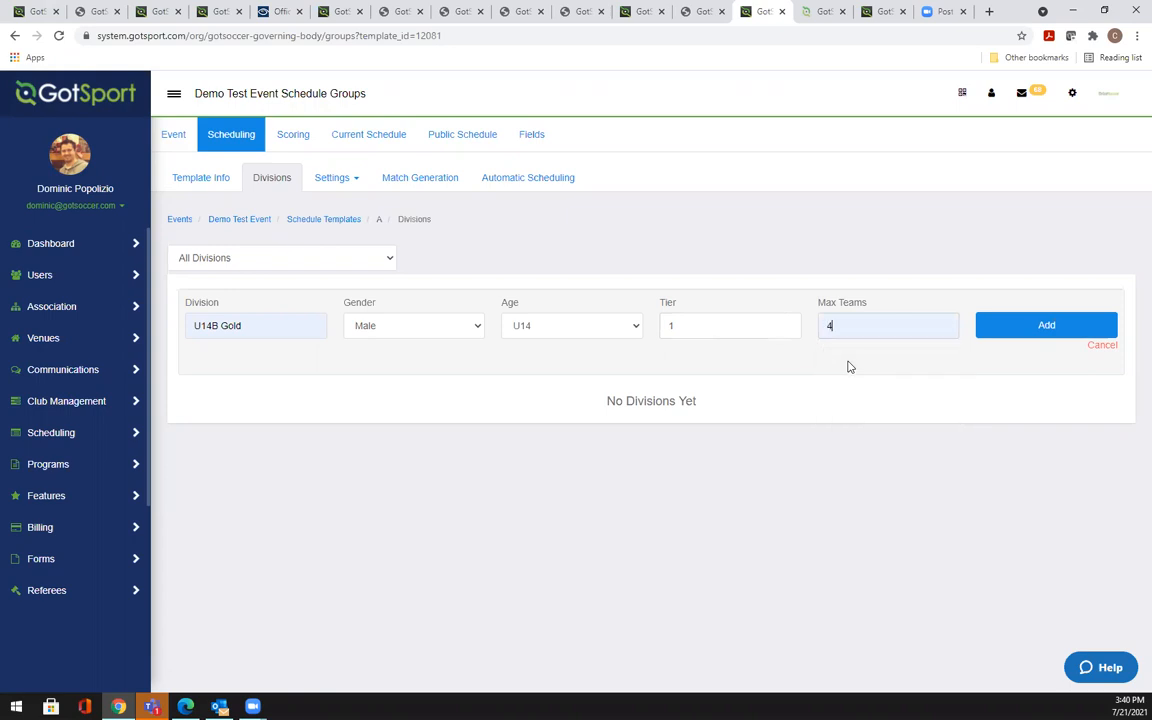
pyautogui.click(1040, 327)
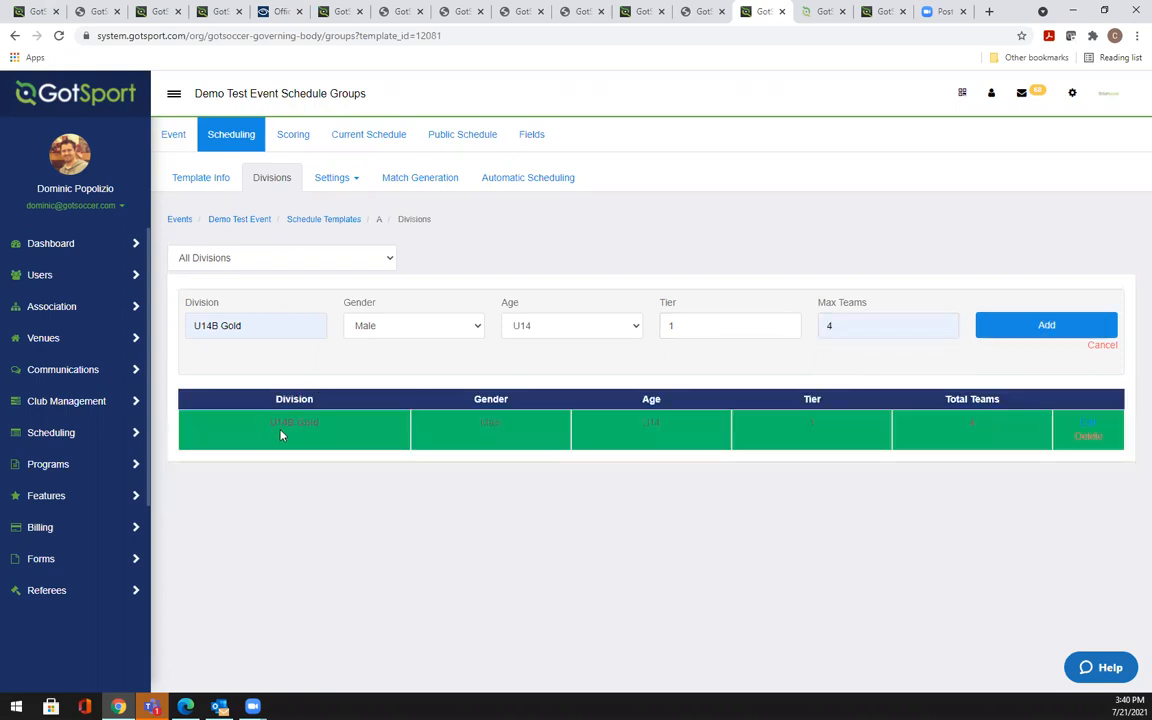
# Add the division U14B Silver with gender Male, age U14, tier 2 and a maximum of 4 teams
pyautogui.click(279, 261)
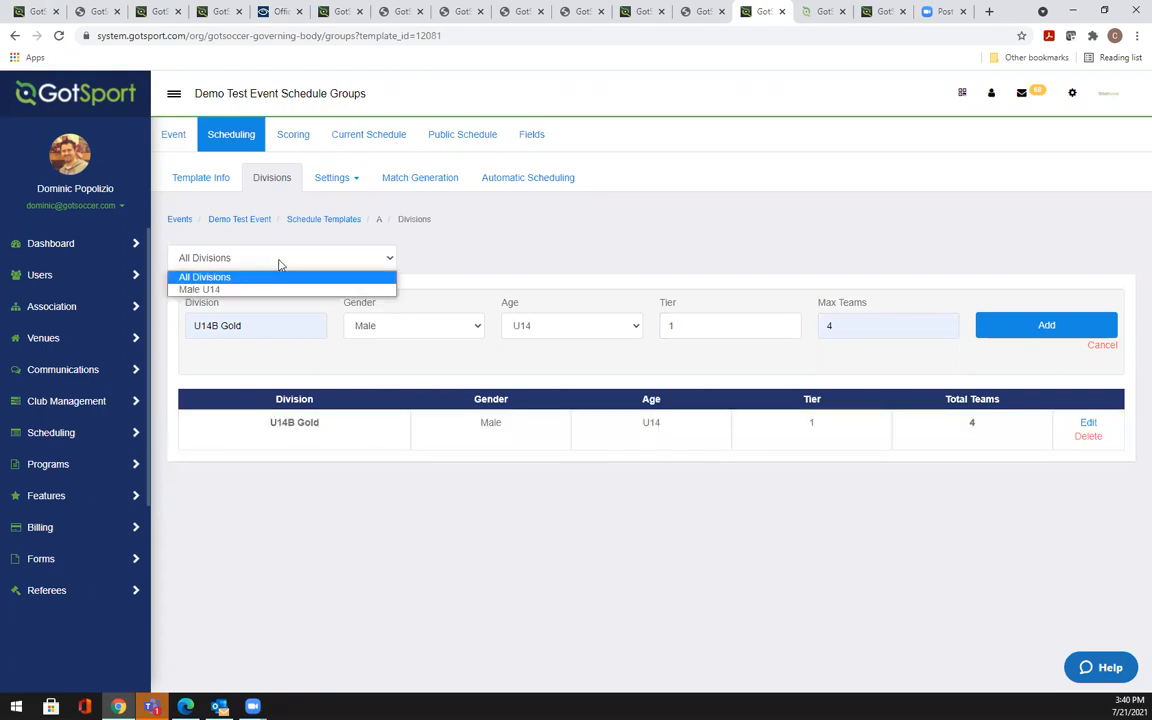
pyautogui.click(556, 239)
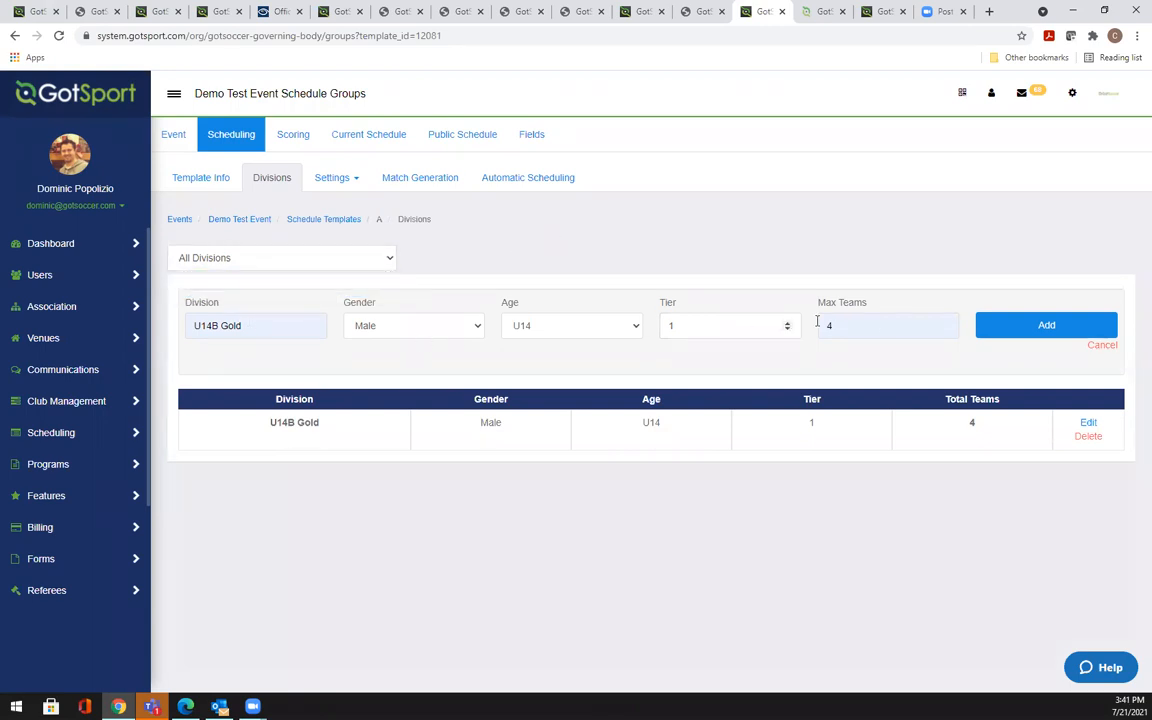
pyautogui.tripleClick(249, 321)
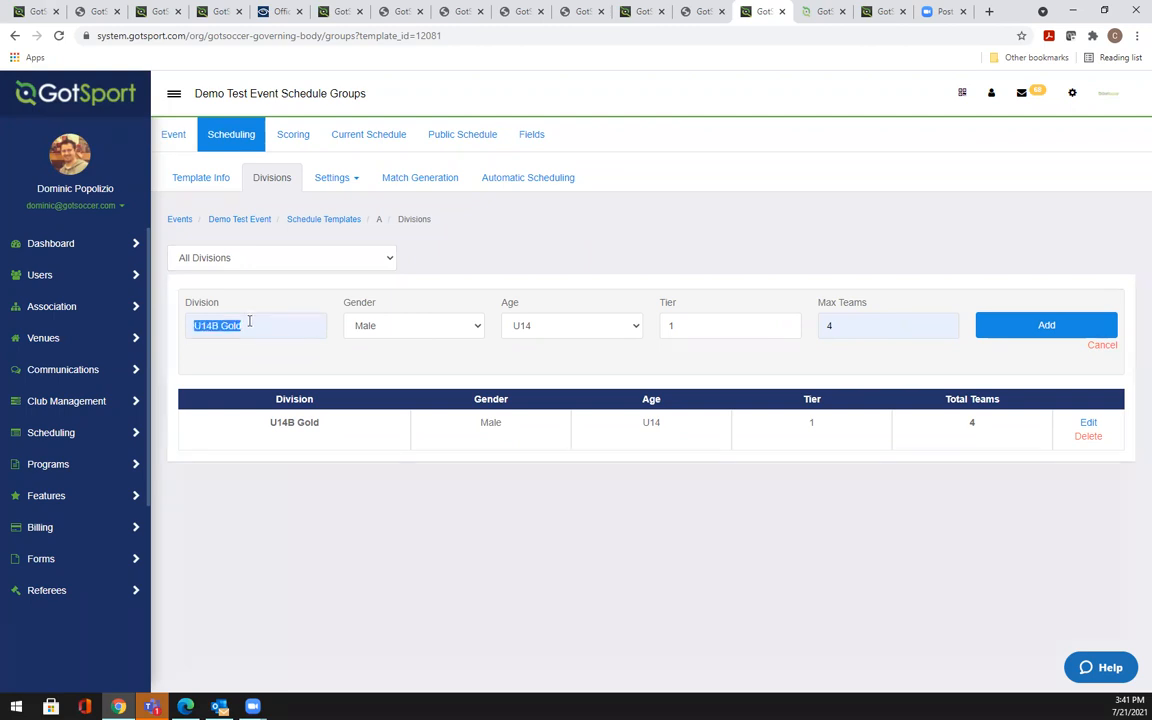
pyautogui.write('U14')
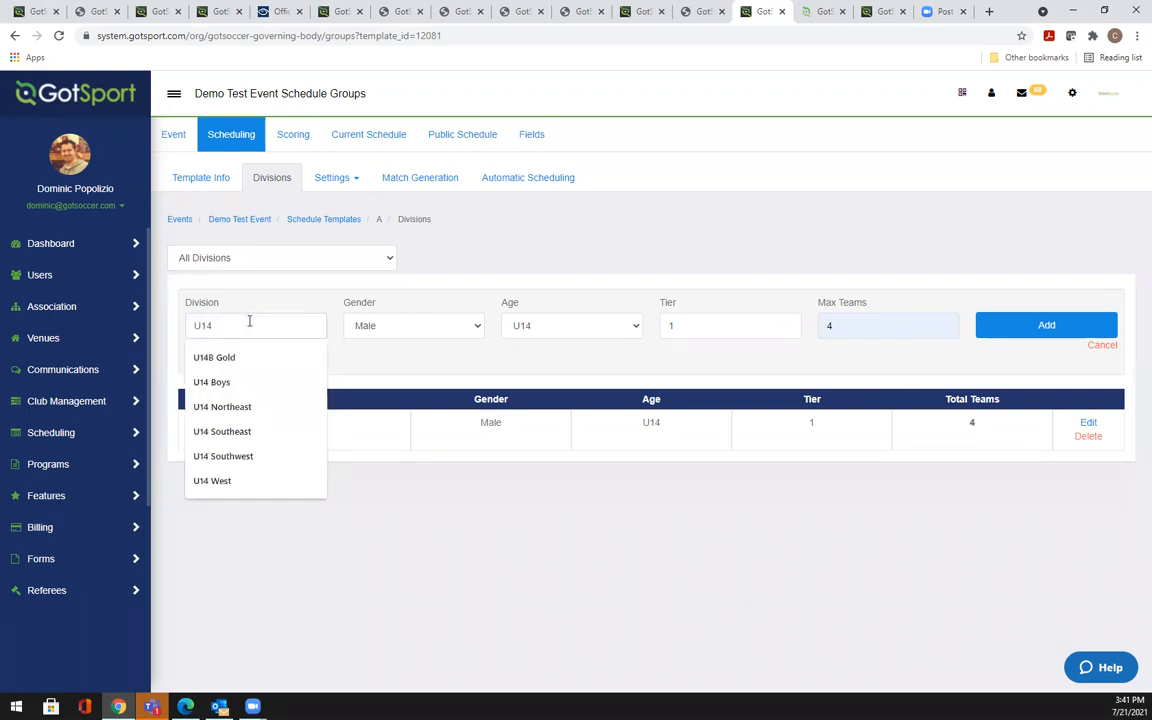
pyautogui.write('B Sil')
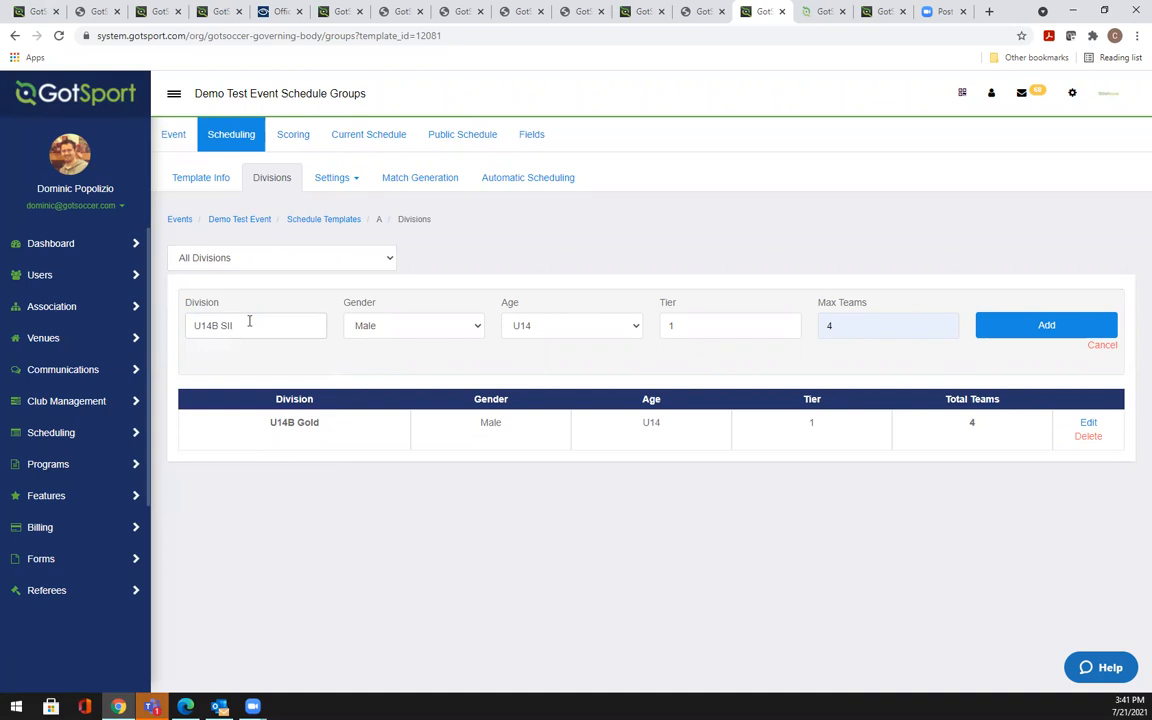
pyautogui.write('ver')
pyautogui.doubleClick(713, 328)
pyautogui.write('2')
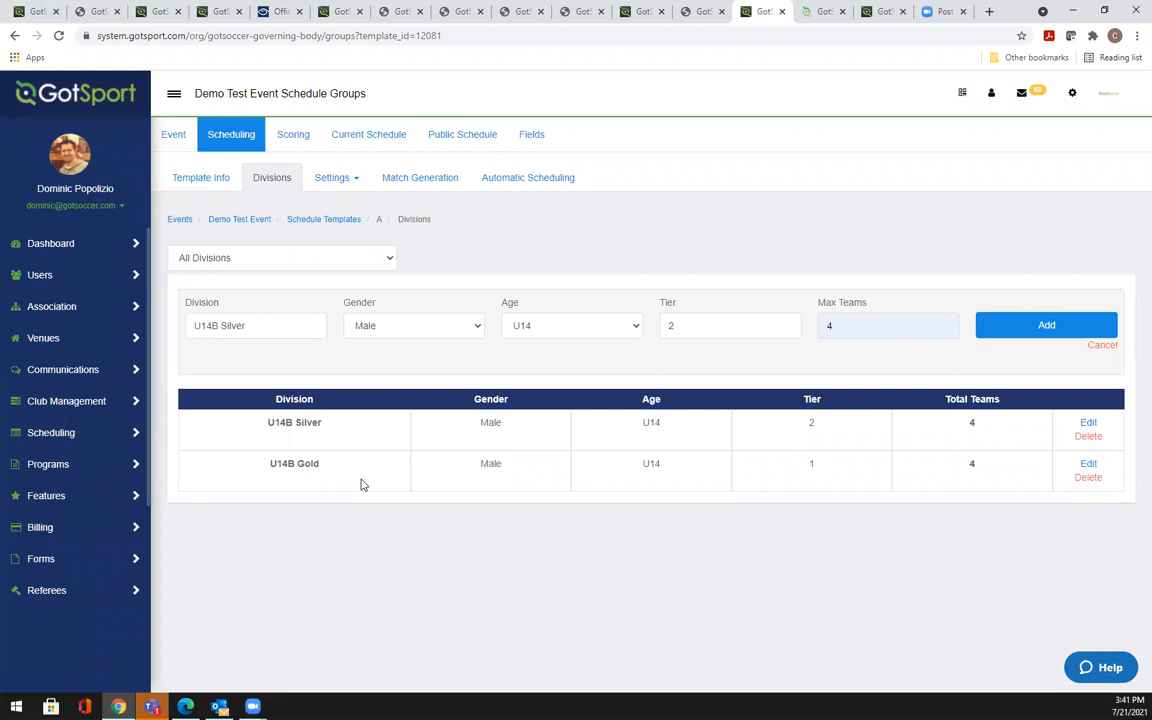
# Filter the divisions to Male U14 and set the total teams of U14B Gold's Bracket A to 10
pyautogui.click(303, 264)
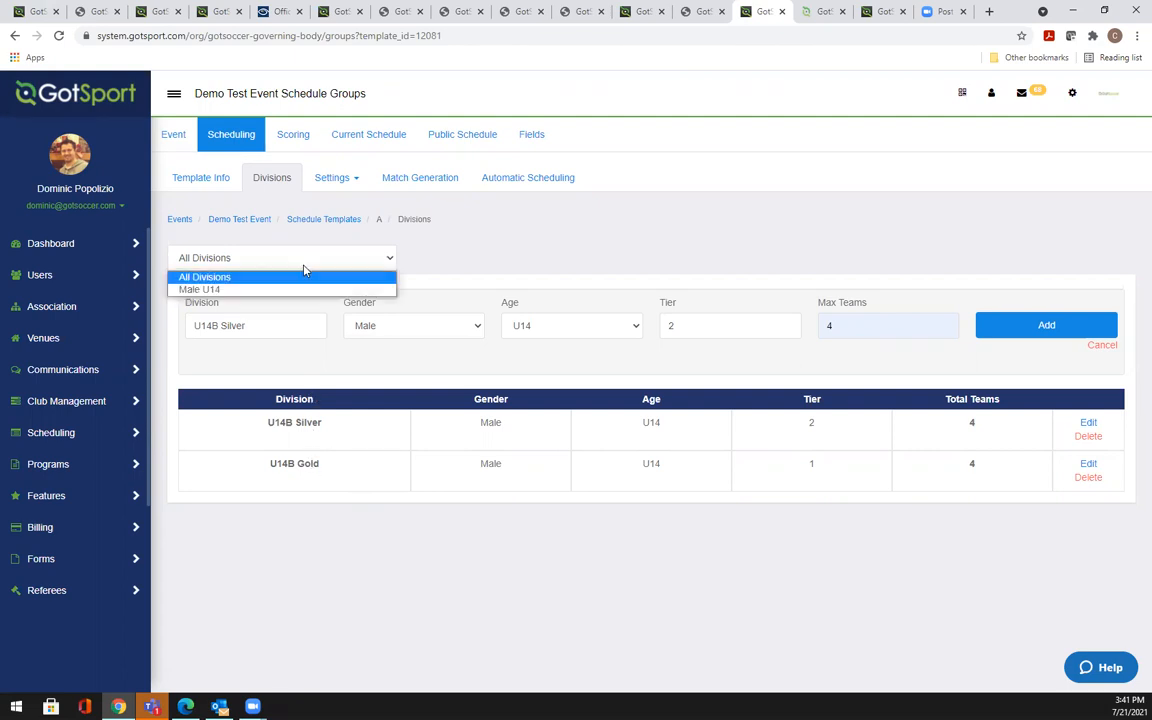
pyautogui.click(255, 290)
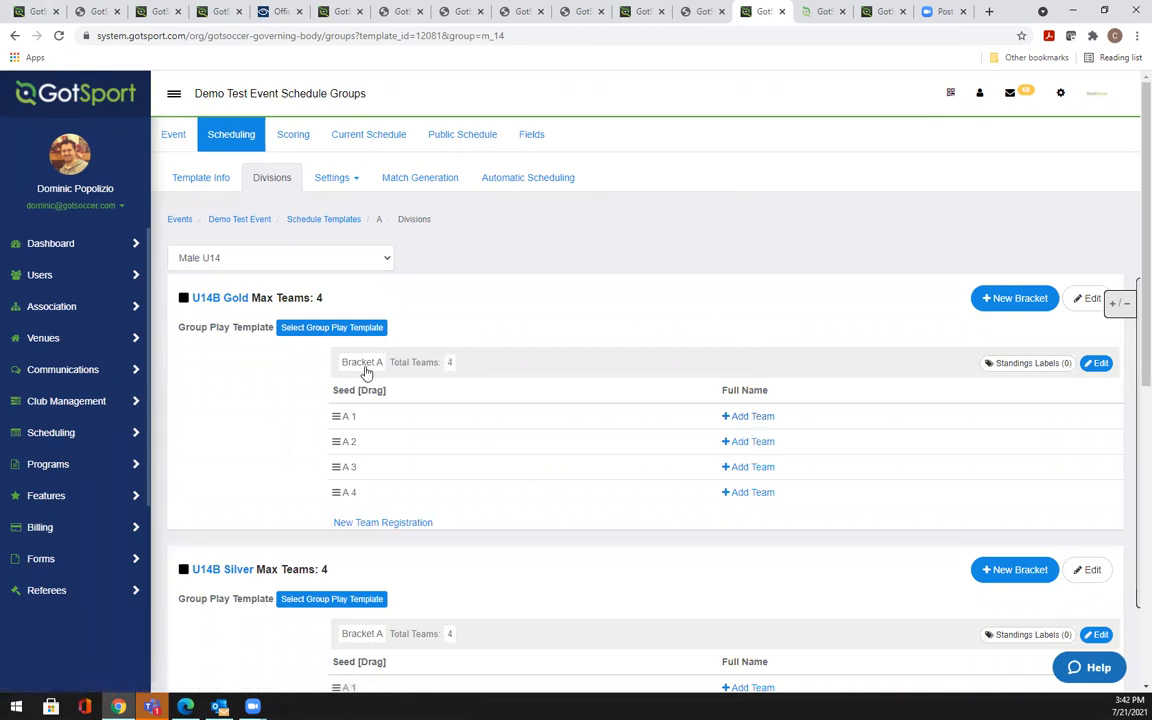
pyautogui.click(451, 366)
pyautogui.write('10')
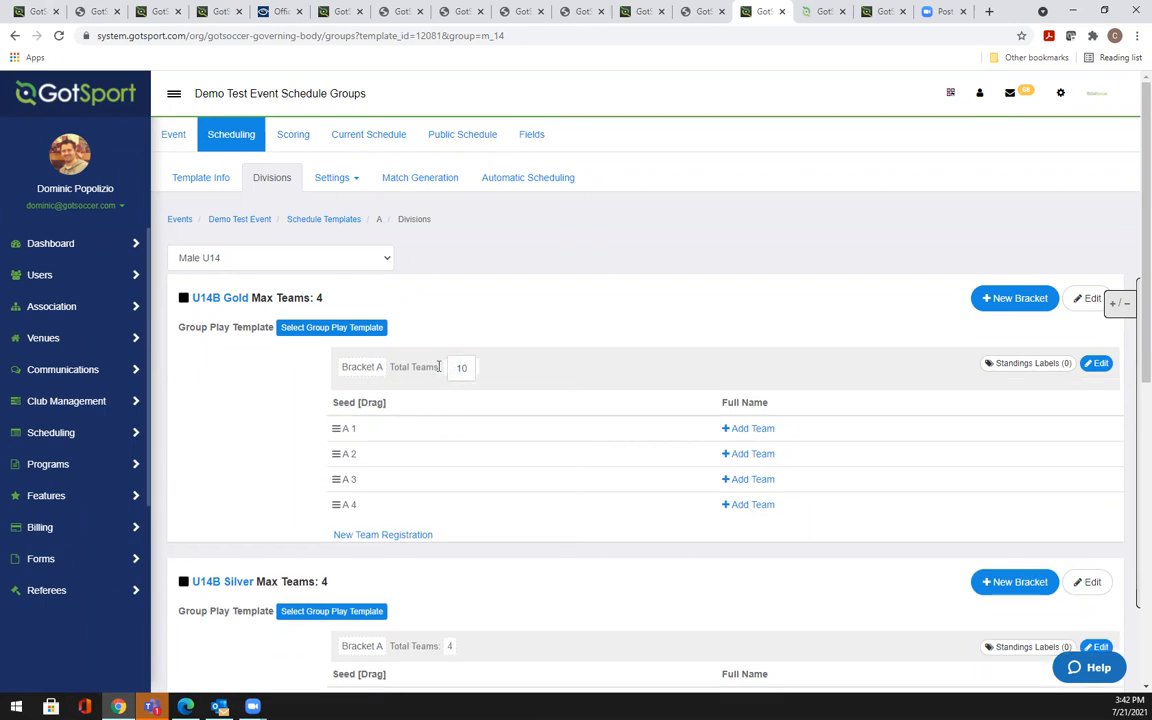
pyautogui.click(540, 355)
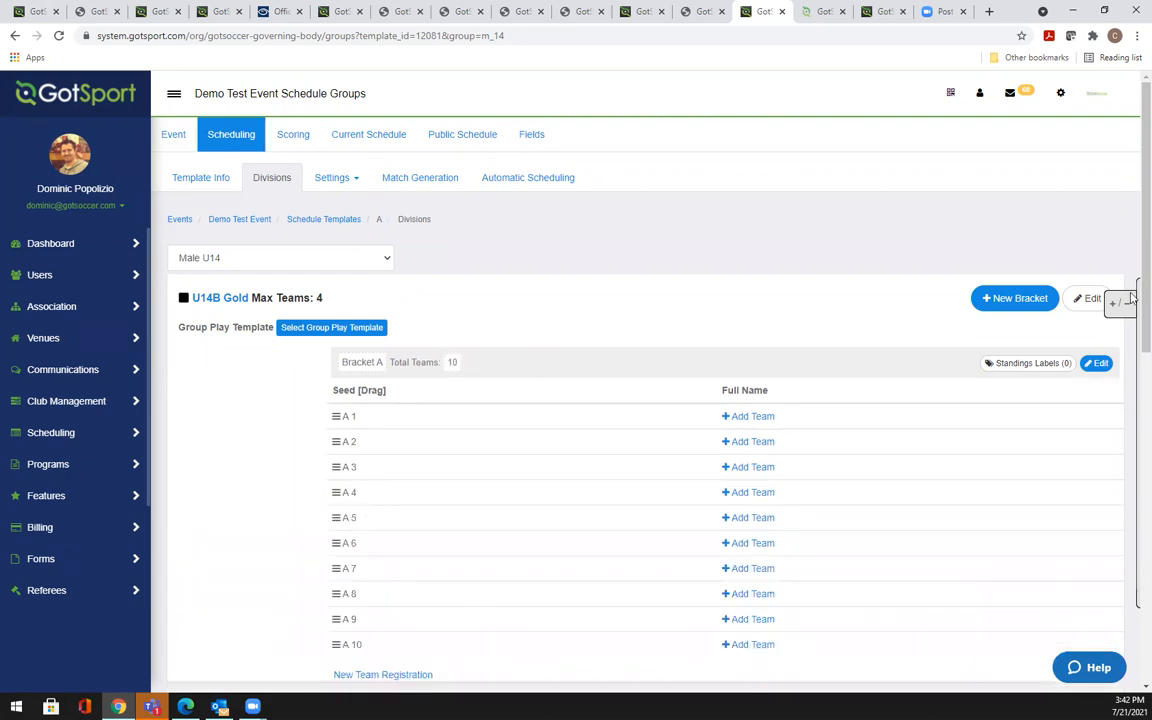
# Set the total teams of U14B Gold's Bracket A to 4
pyautogui.scroll(-5, 1133, 292)
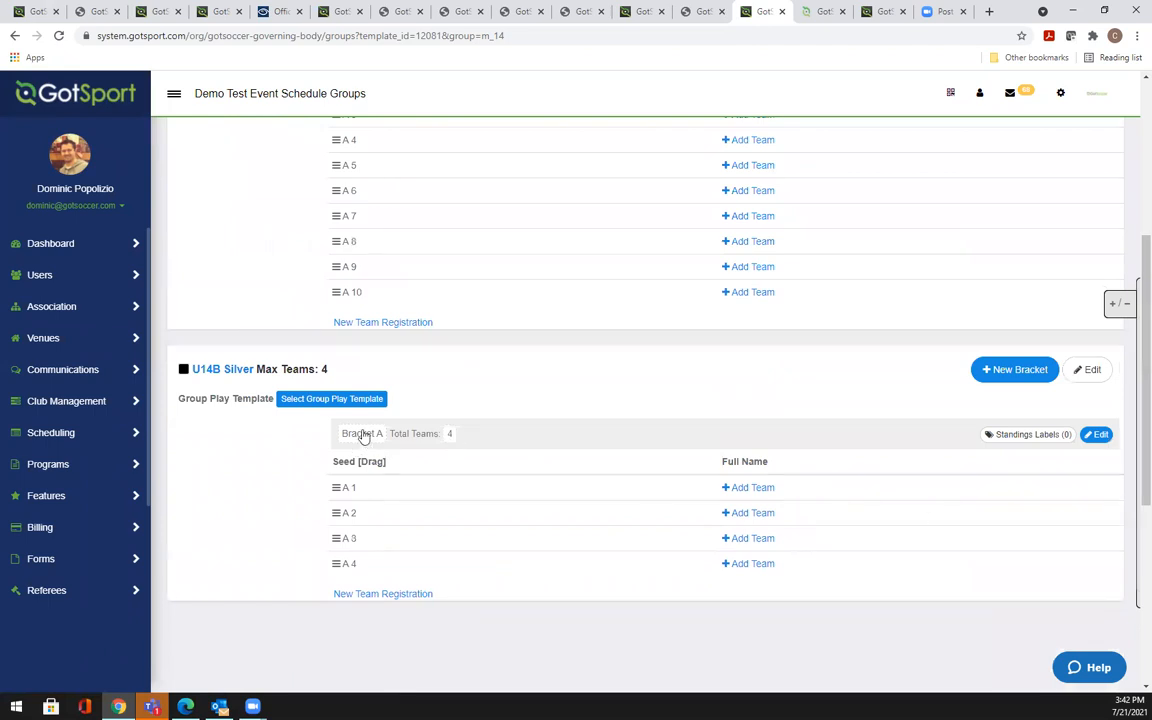
pyautogui.moveTo(1143, 458); pyautogui.dragTo(1143, 288)
pyautogui.click(455, 342)
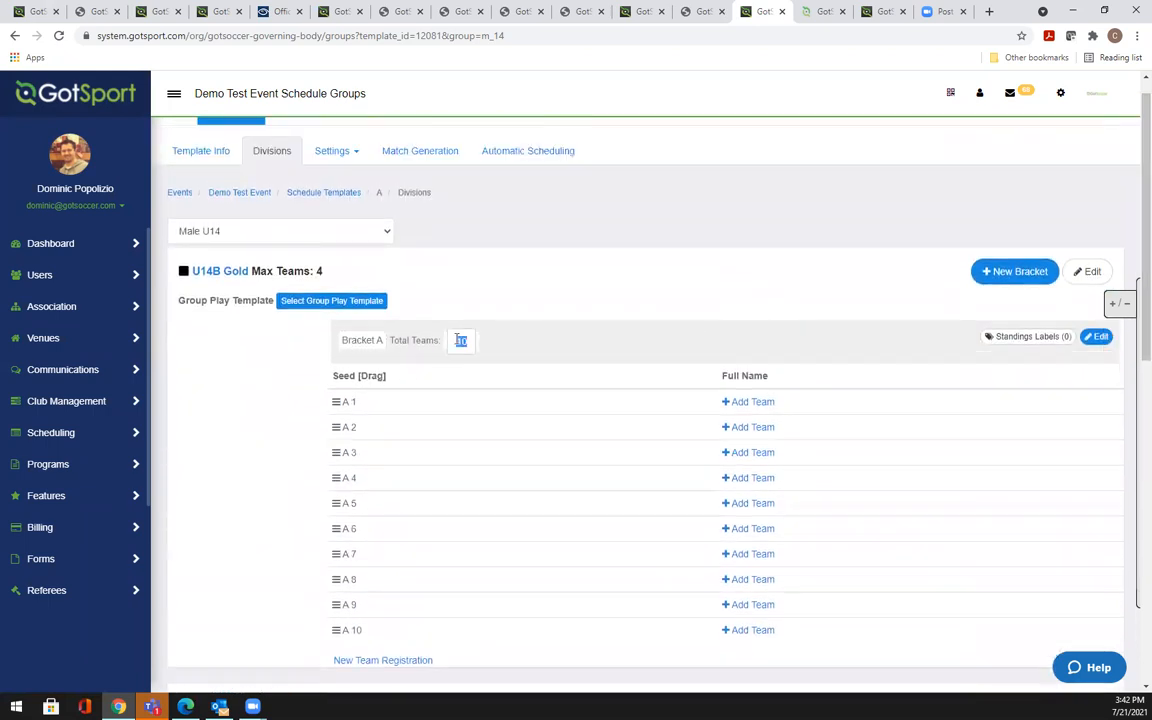
pyautogui.press('BackSpace')
pyautogui.write('4')
pyautogui.press('Return')
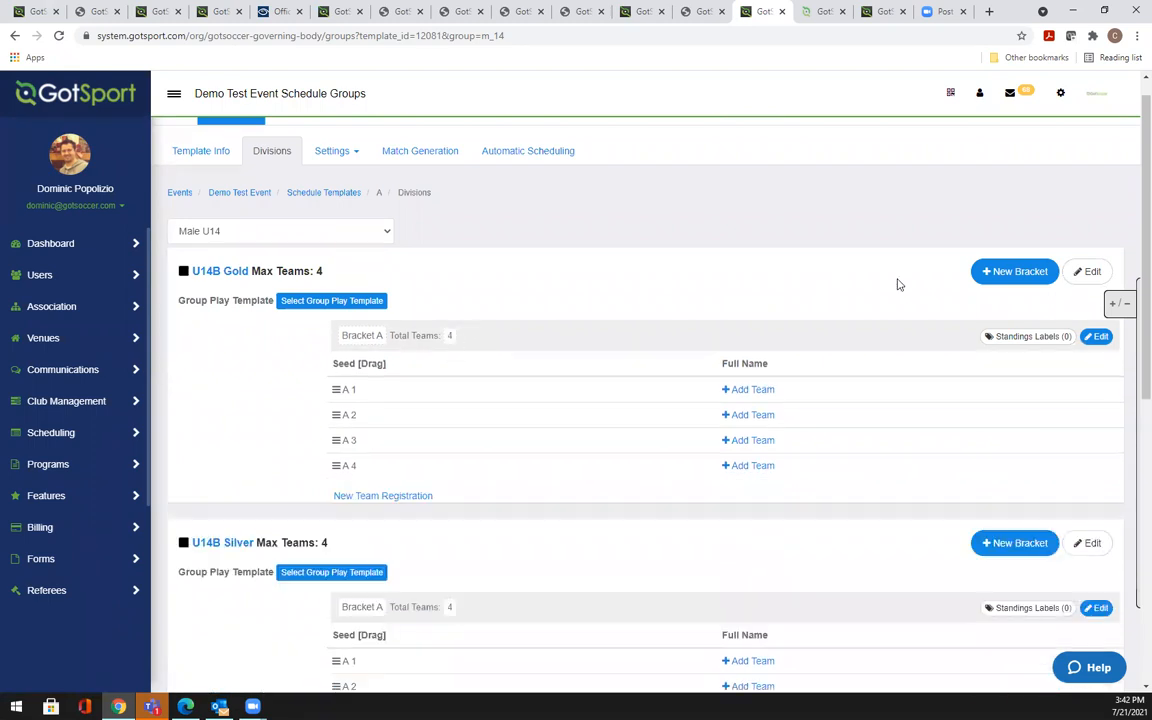
# Add a bracket named Bracket B with 4 total teams to U14B Gold and reload the page
pyautogui.click(1007, 280)
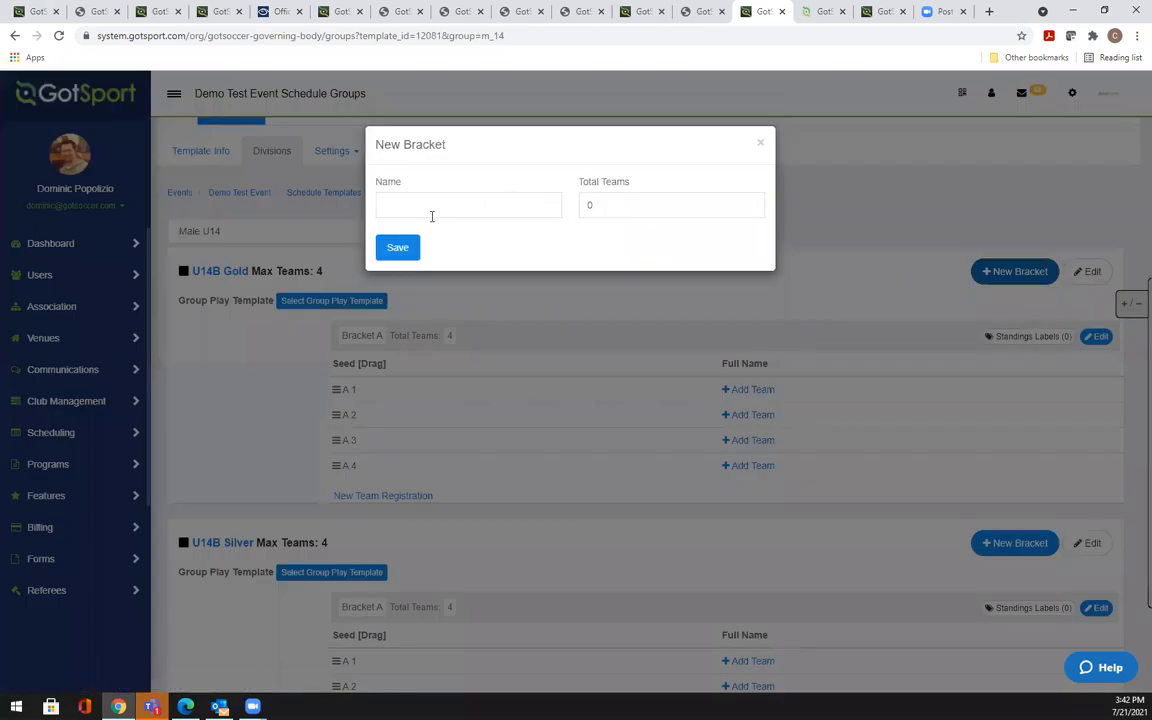
pyautogui.click(432, 216)
pyautogui.click(422, 236)
pyautogui.doubleClick(617, 202)
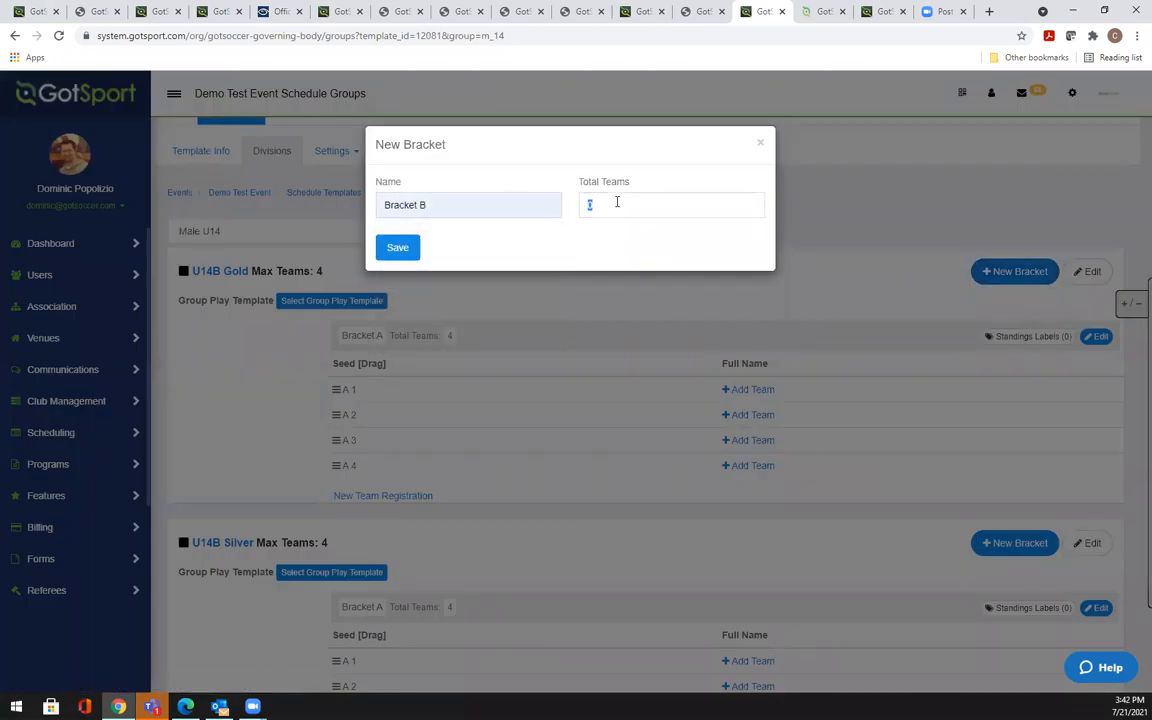
pyautogui.write('4')
pyautogui.click(395, 248)
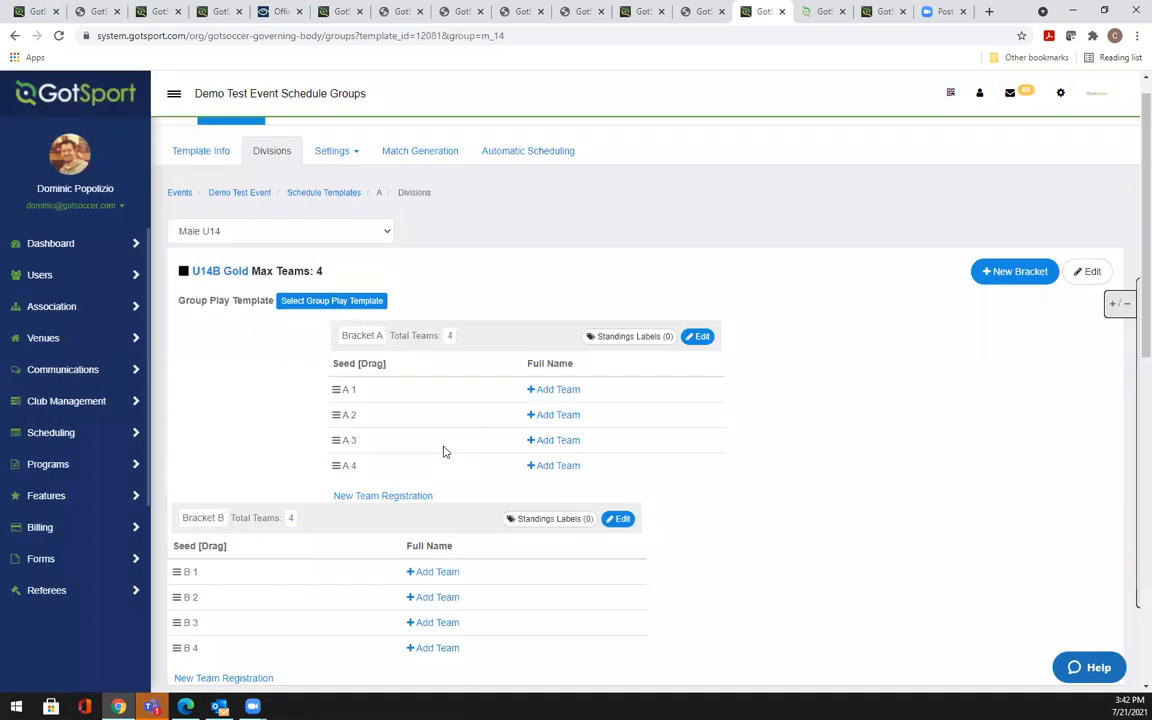
pyautogui.click(60, 36)
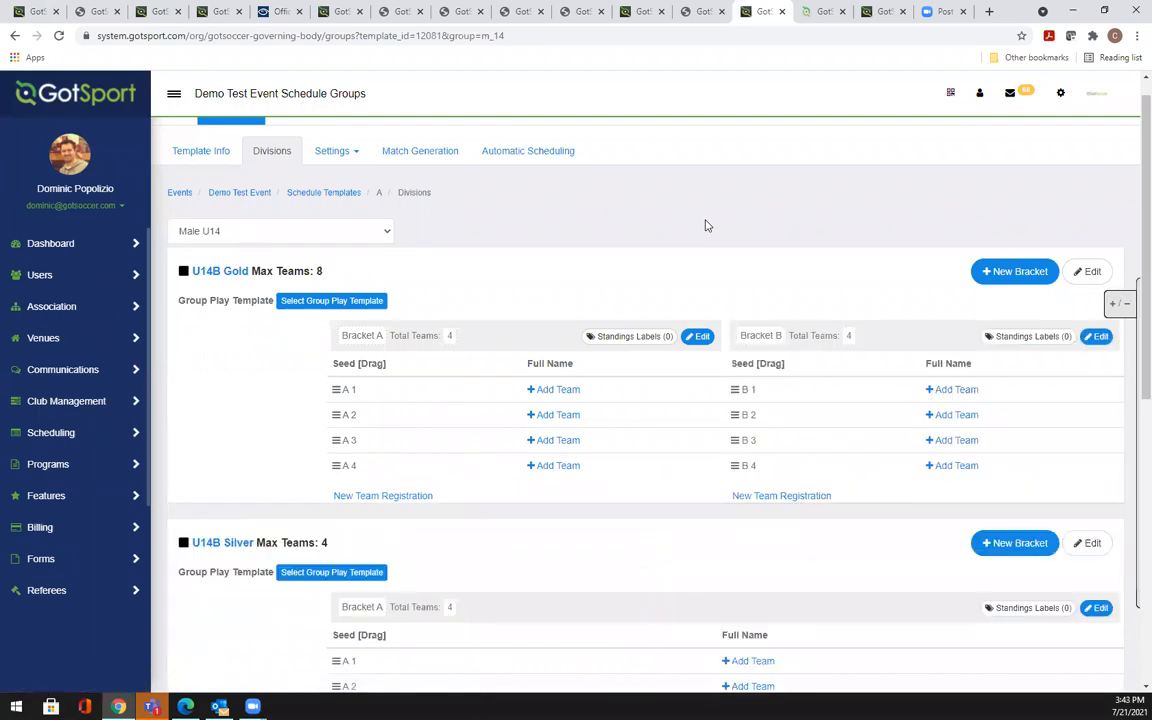
# Assign Cantrell FC Rocky Top, Cantrell FC Team Tennessee and GotSoccer Zoccer Milan Test to slots A 1, A 2 and A 3 of U14B Gold
pyautogui.click(570, 392)
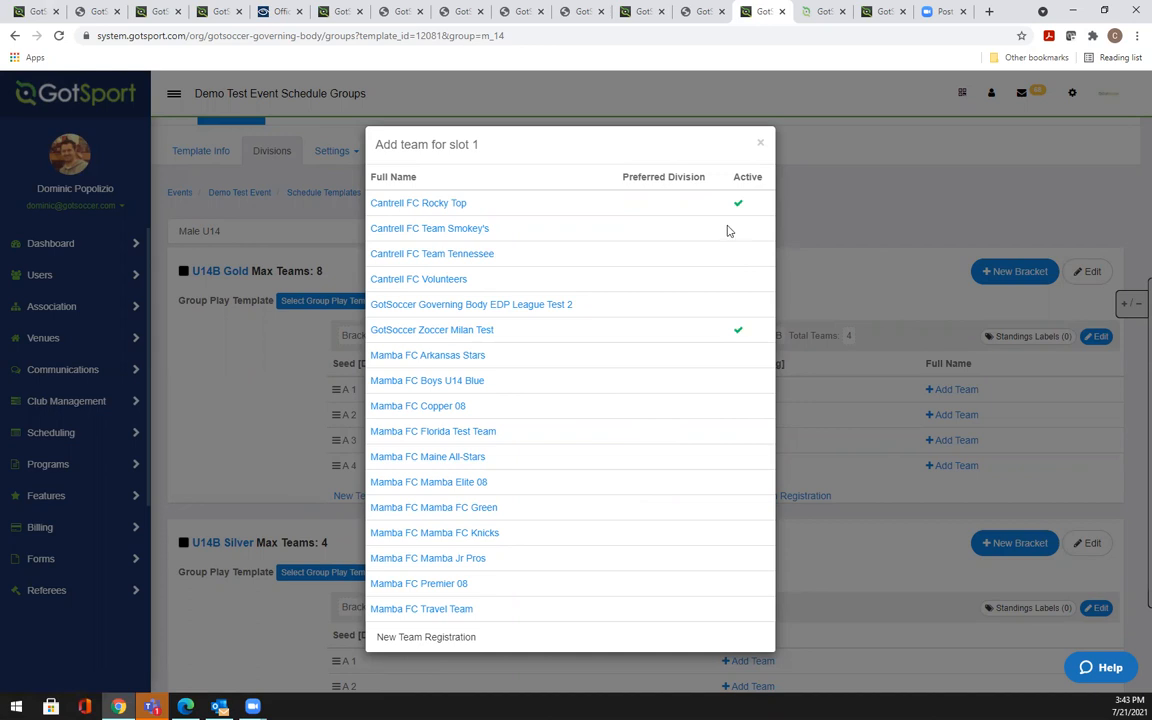
pyautogui.click(438, 205)
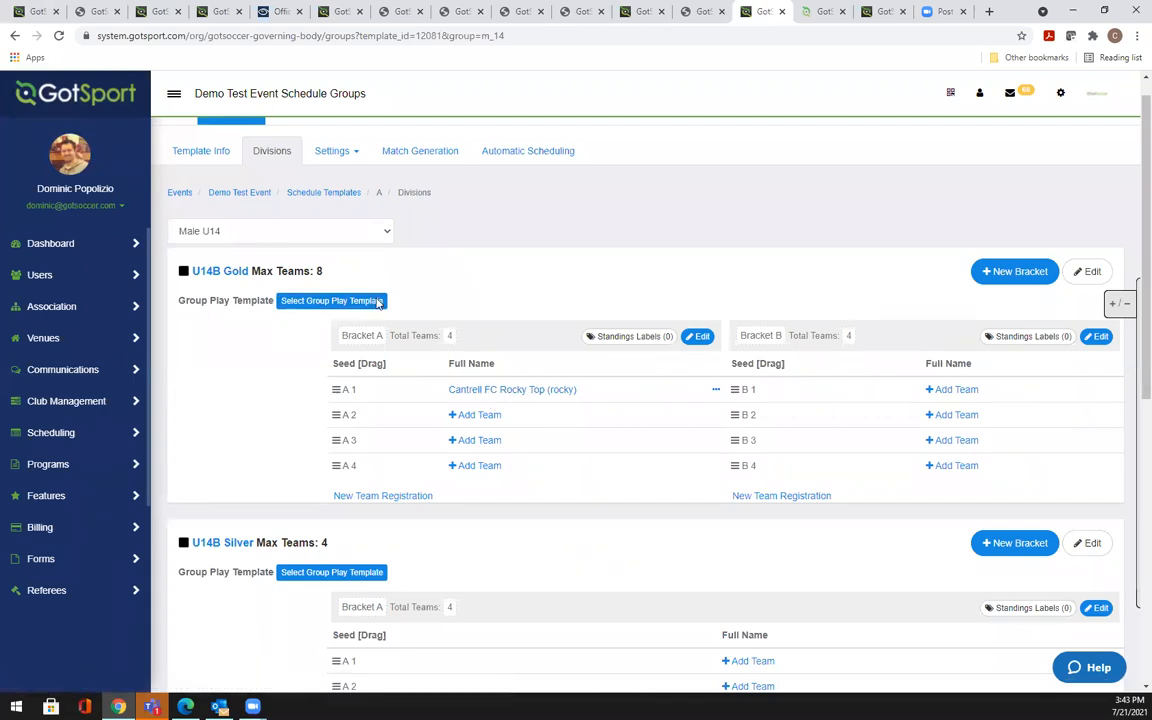
pyautogui.click(1120, 309)
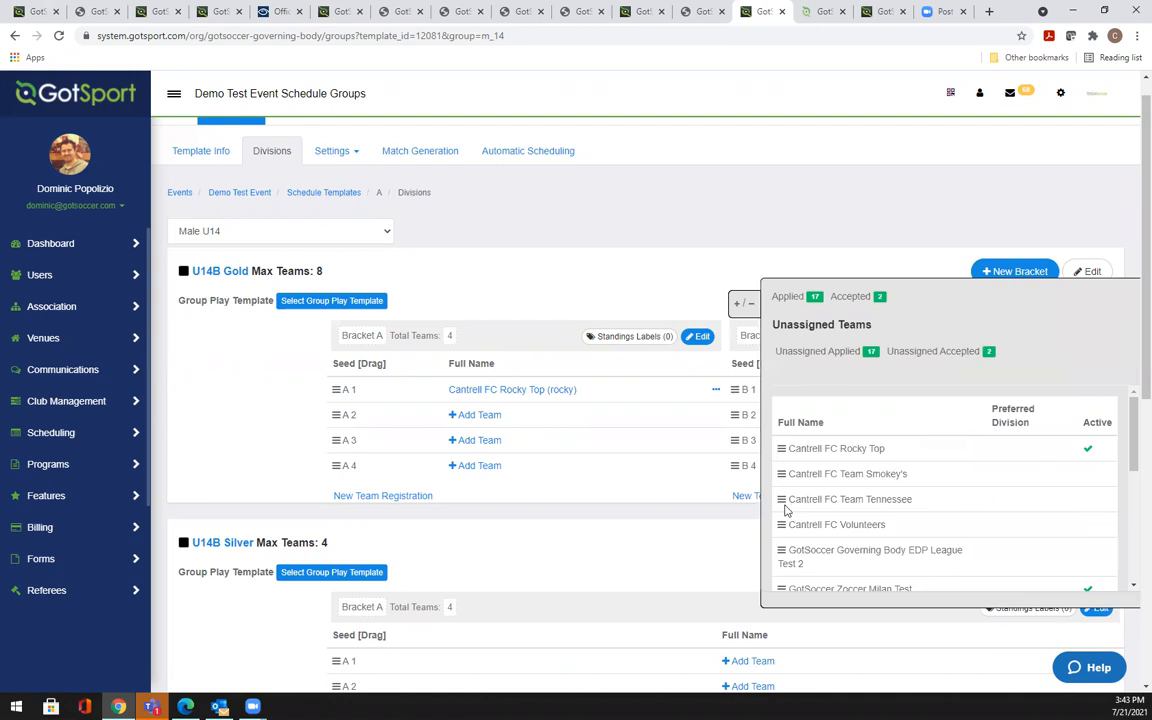
pyautogui.moveTo(782, 505); pyautogui.dragTo(483, 422)
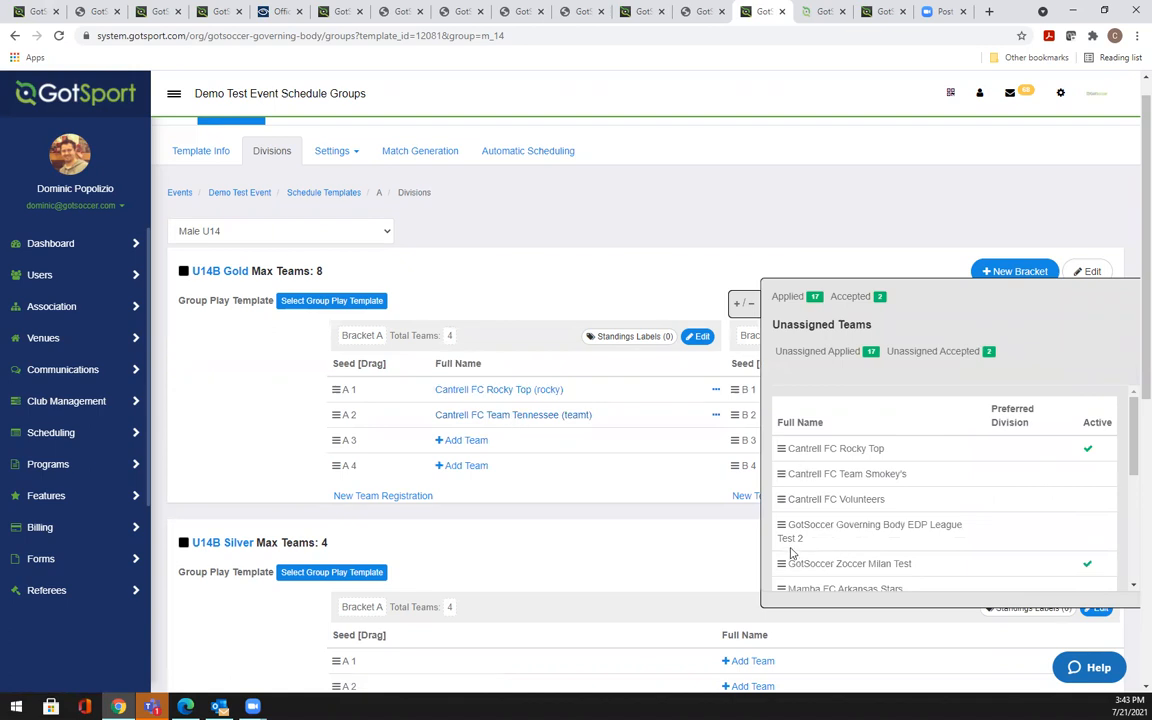
pyautogui.moveTo(618, 496); pyautogui.dragTo(473, 447)
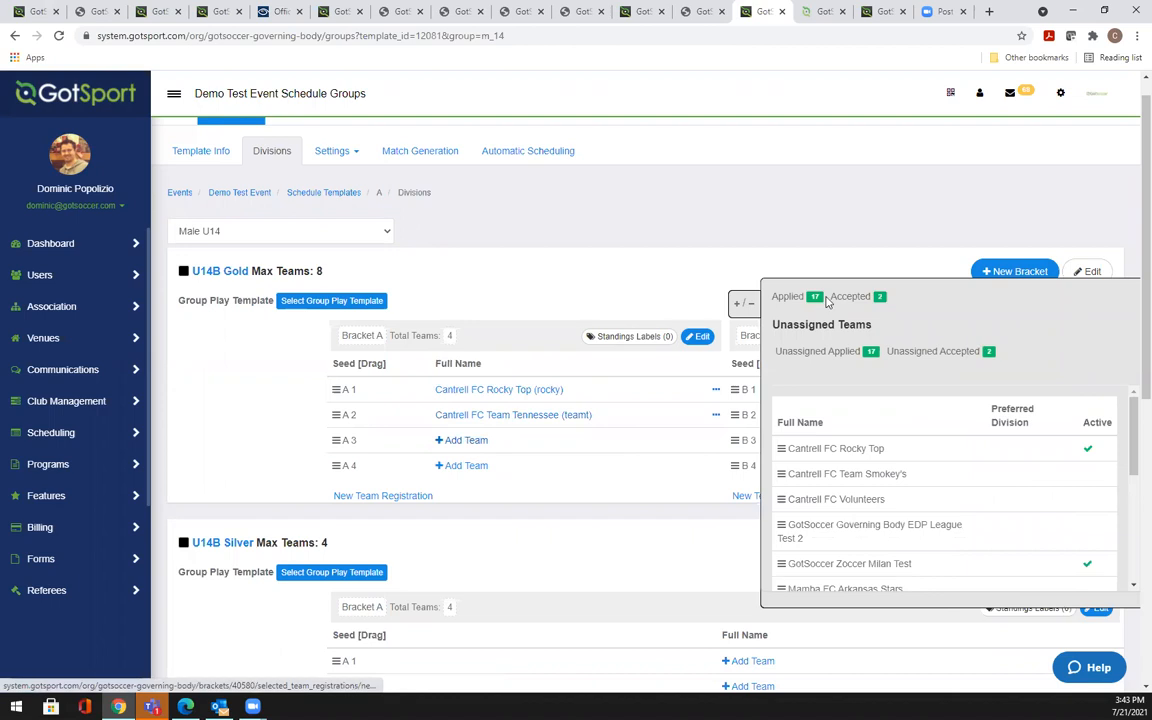
pyautogui.click(741, 307)
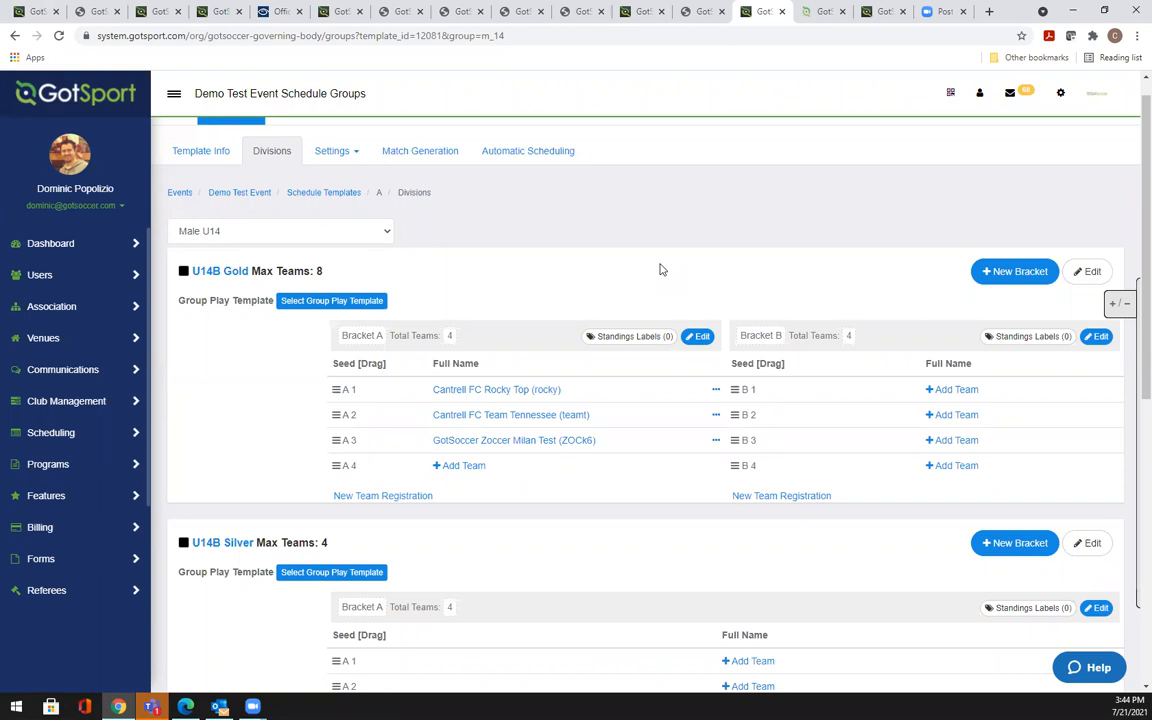
# Return to the scheduling events list and view the additional options available for Demo Test Event
pyautogui.scroll(1, 660, 269)
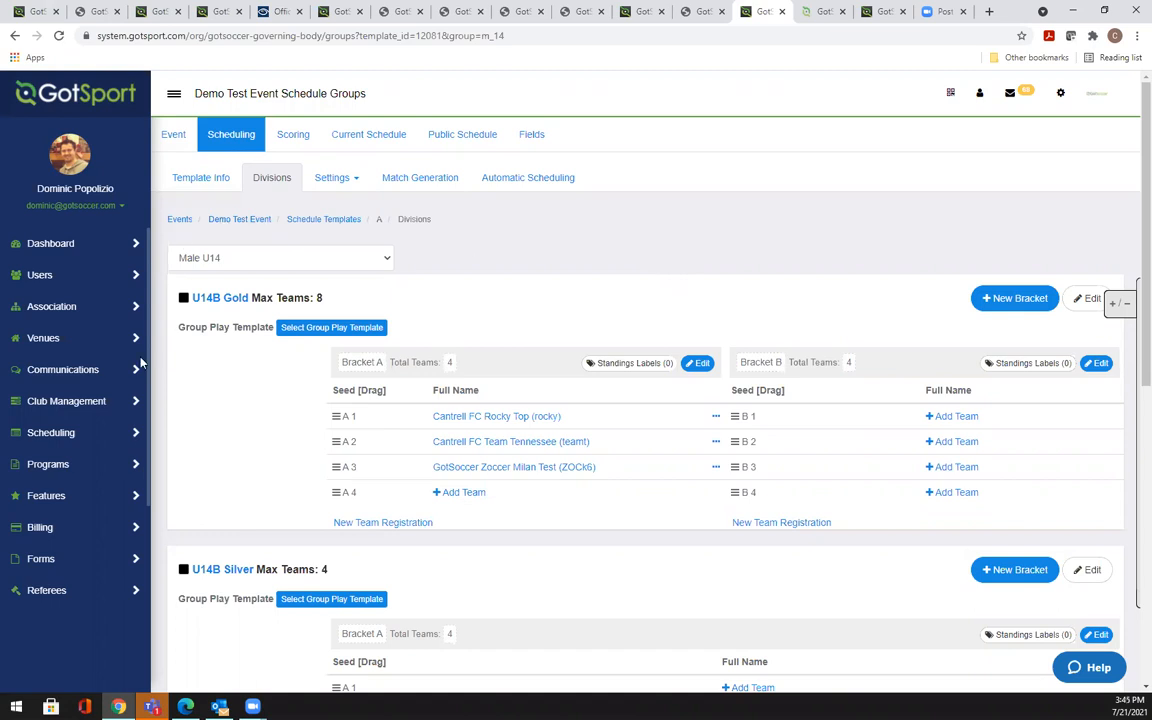
pyautogui.click(56, 433)
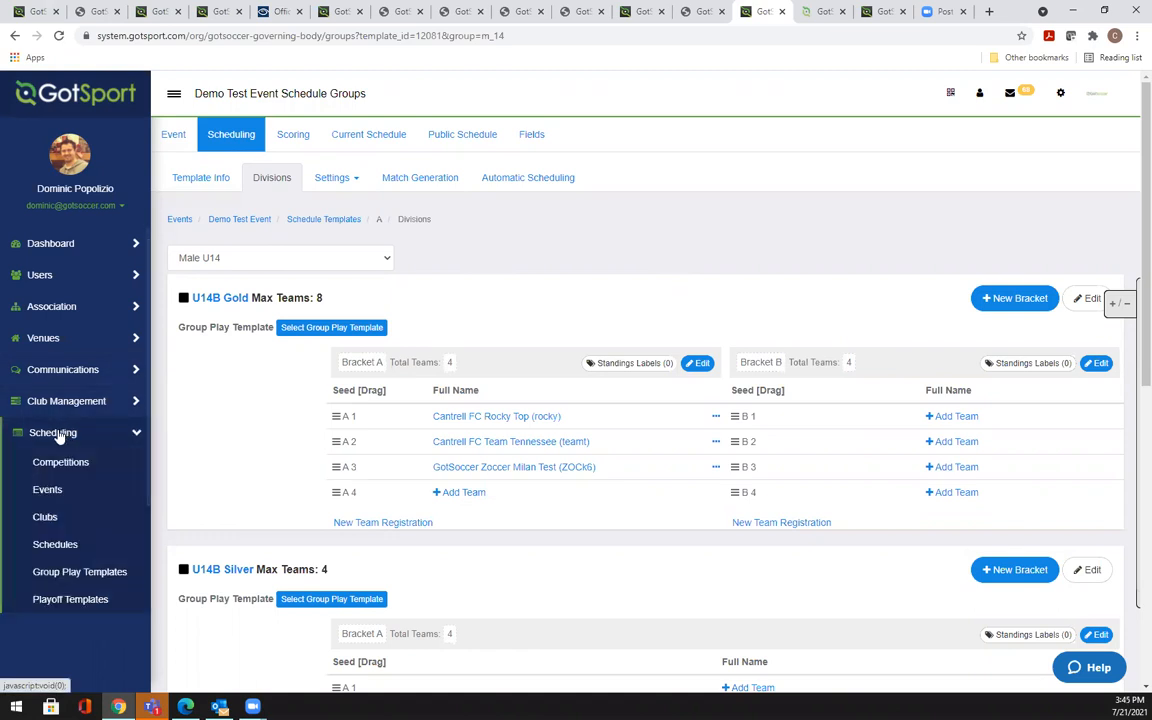
pyautogui.click(48, 490)
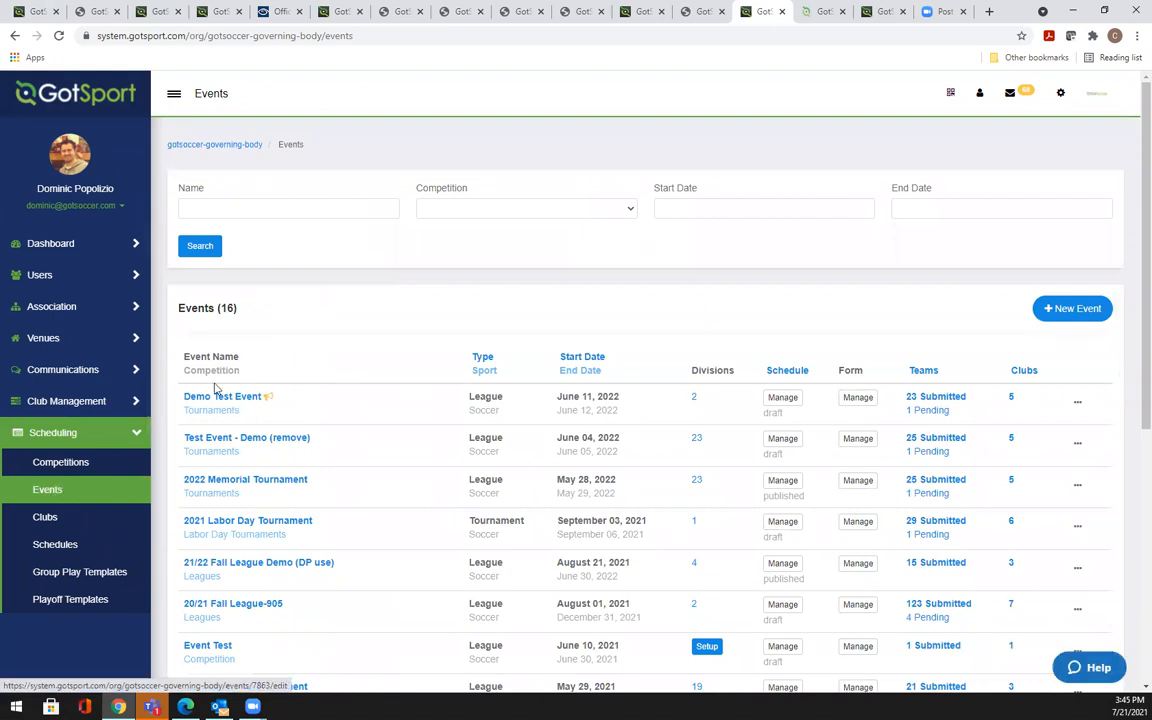
pyautogui.click(1079, 407)
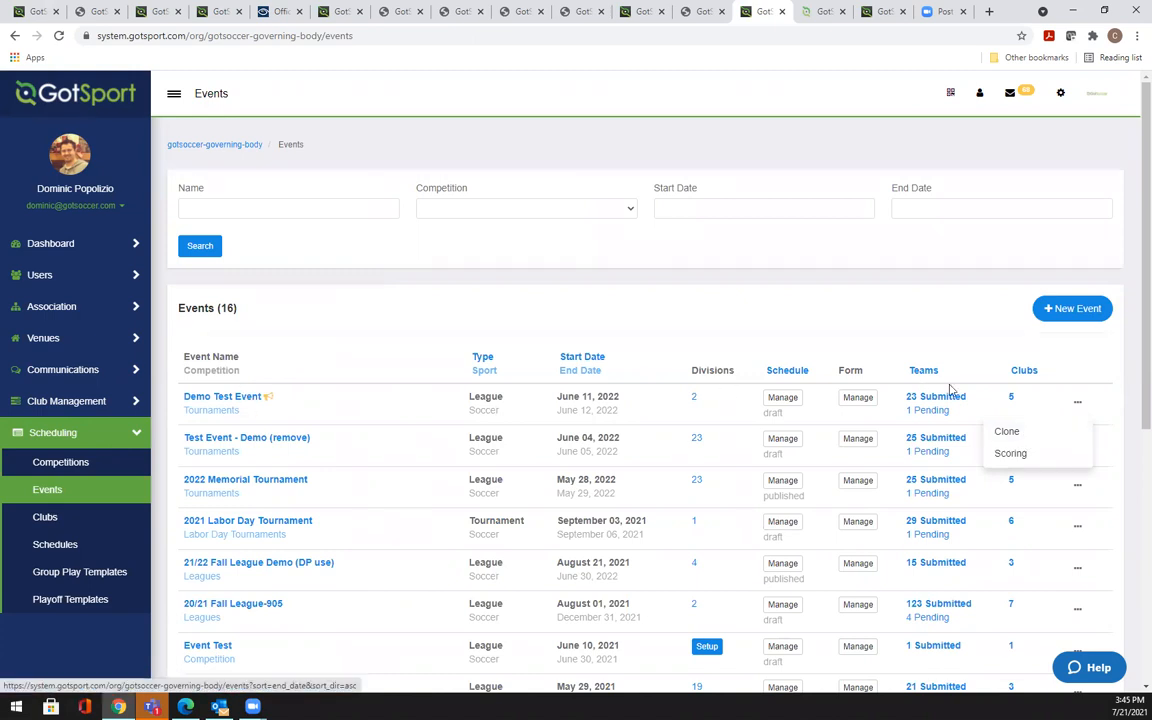
pyautogui.click(1078, 405)
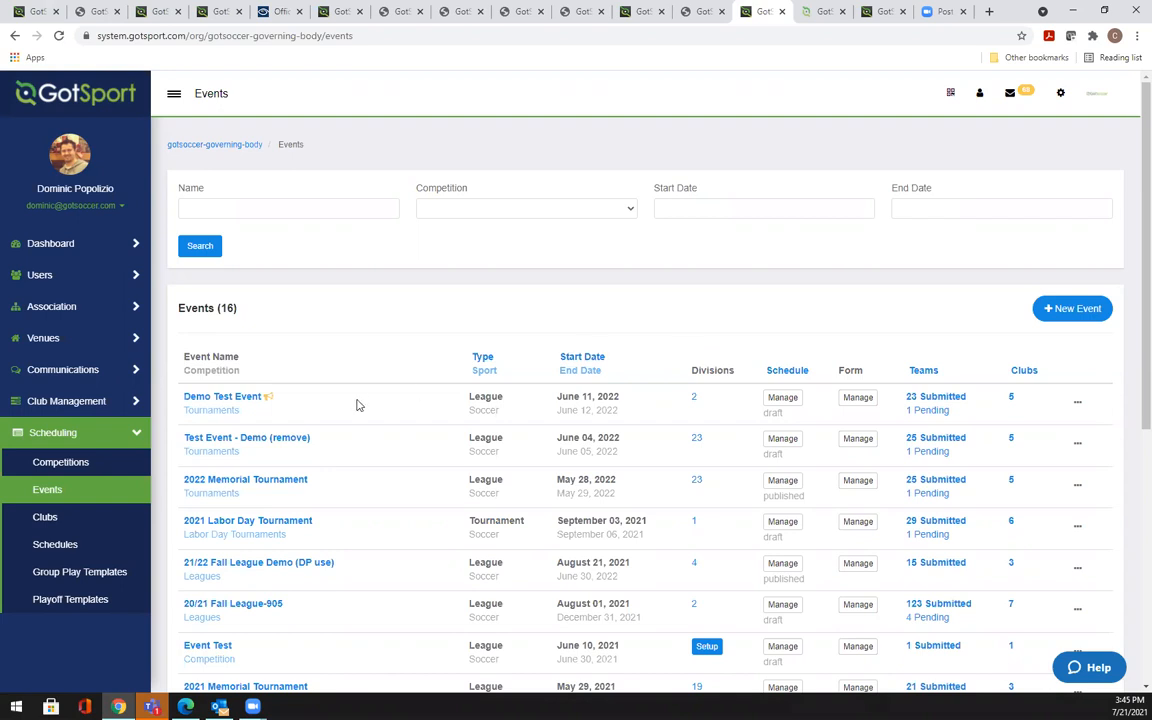
# Open Demo Test Event and review its event information, including the Schedule Details, Event Alert and Preferred Division Options
pyautogui.click(196, 396)
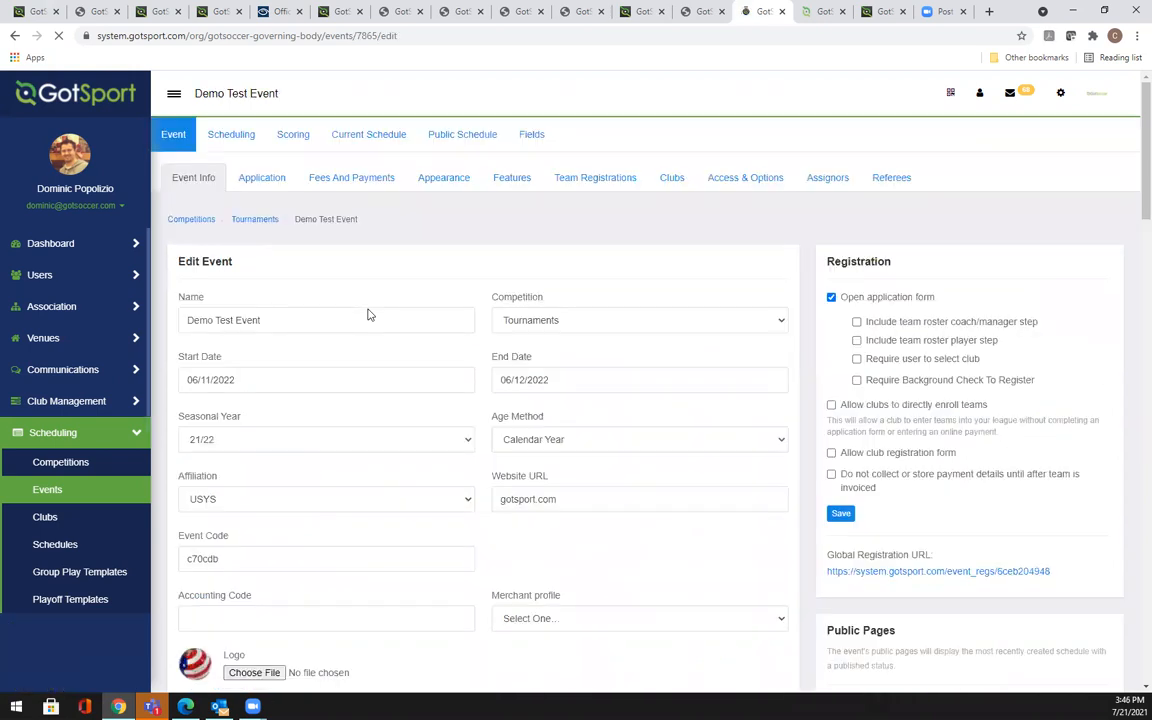
pyautogui.scroll(-15, 1132, 250)
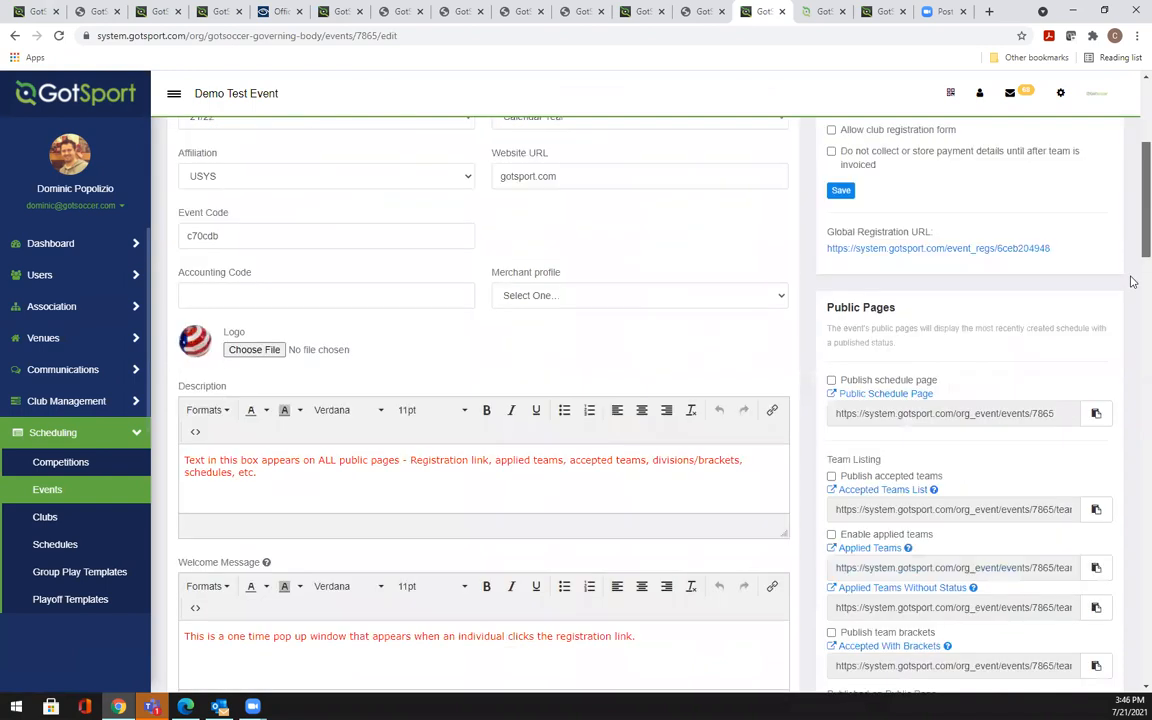
pyautogui.scroll(-10, 1132, 360)
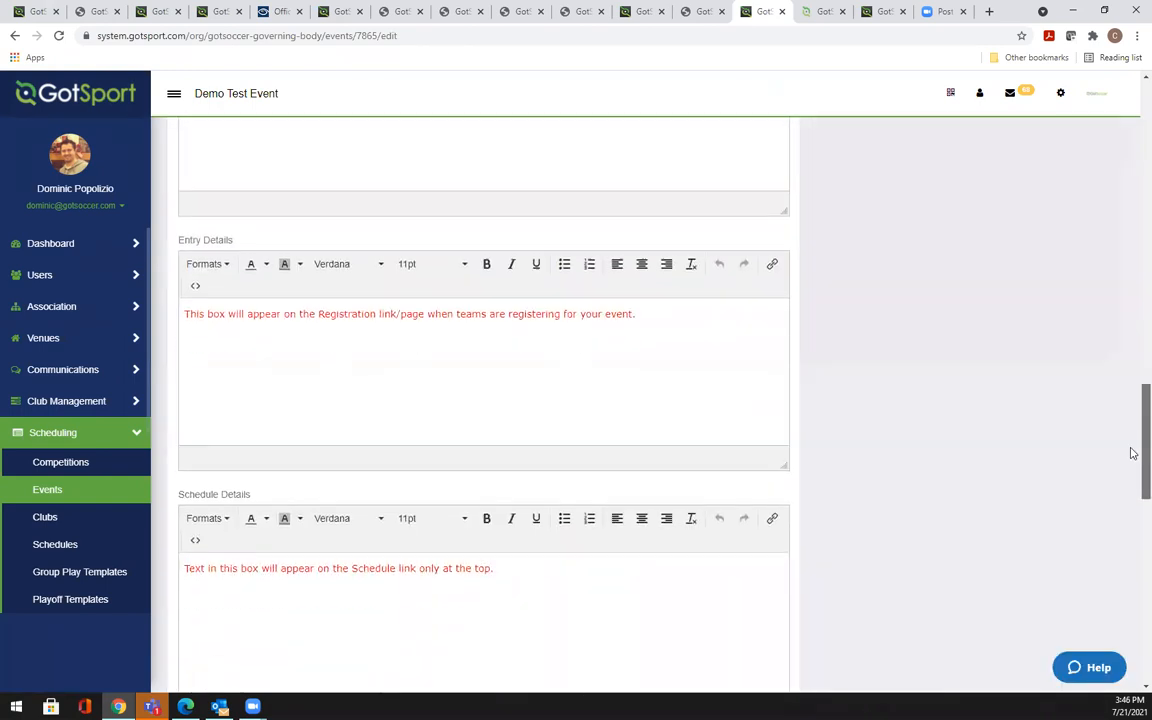
pyautogui.scroll(-1, 1132, 468)
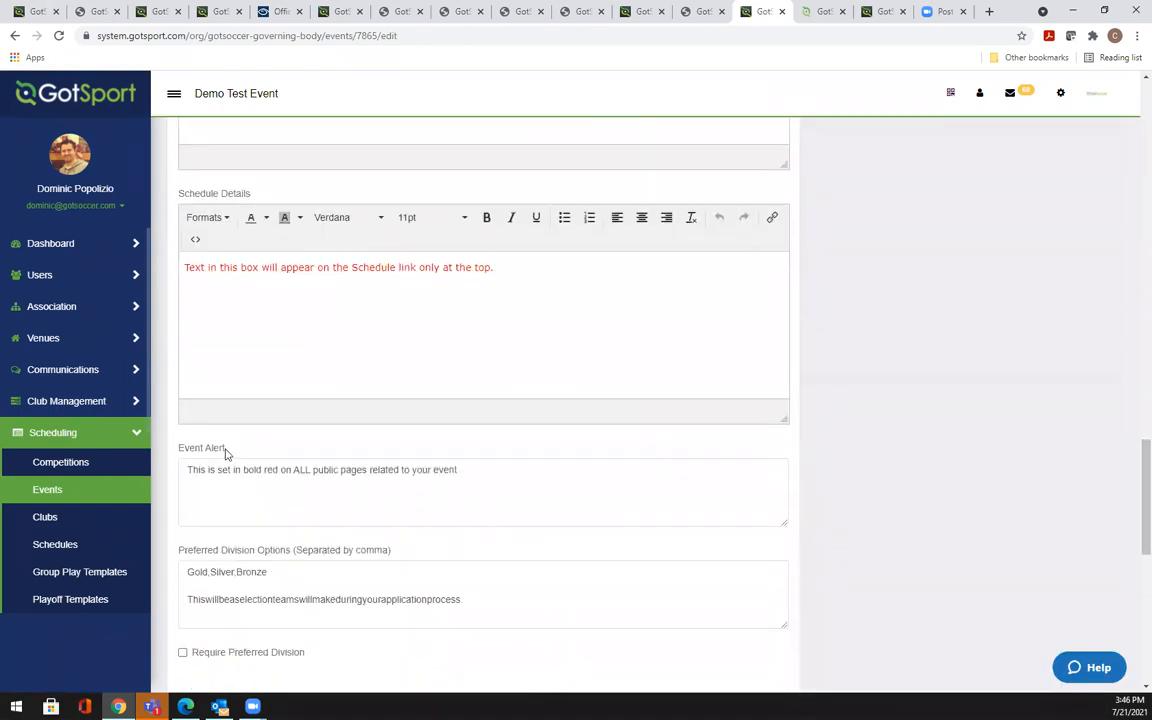
pyautogui.moveTo(223, 453); pyautogui.dragTo(180, 455)
pyautogui.scroll(-1, 1134, 470)
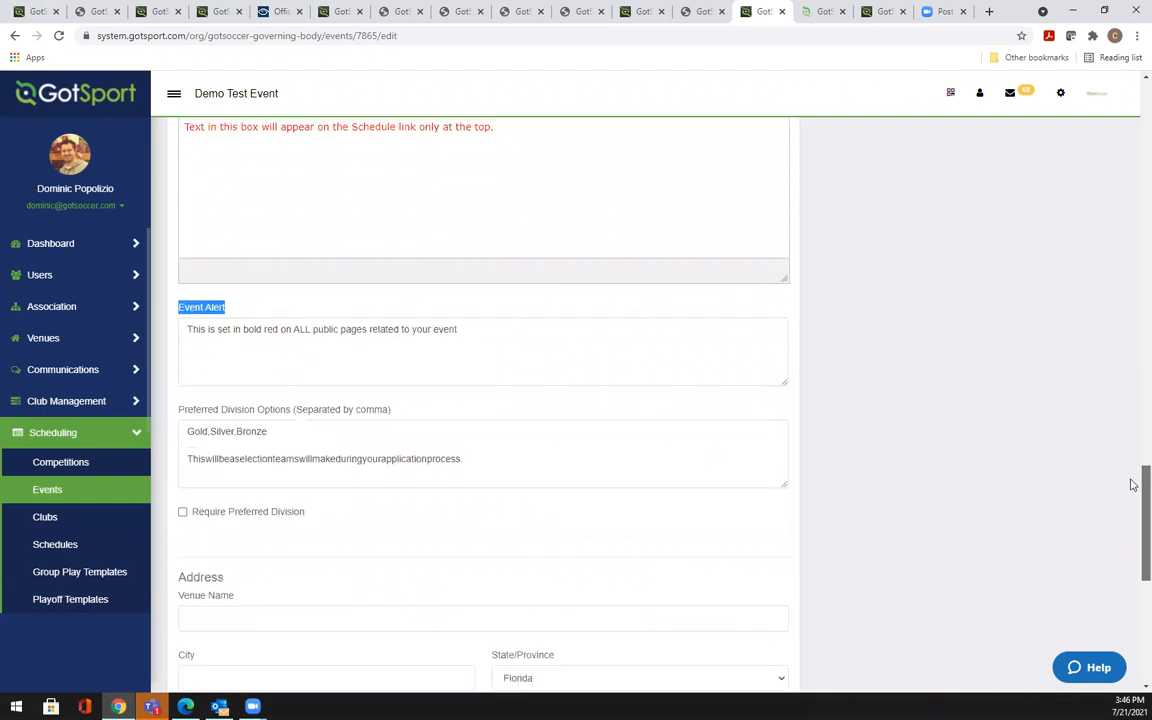
pyautogui.click(231, 314)
pyautogui.moveTo(231, 314); pyautogui.dragTo(176, 306)
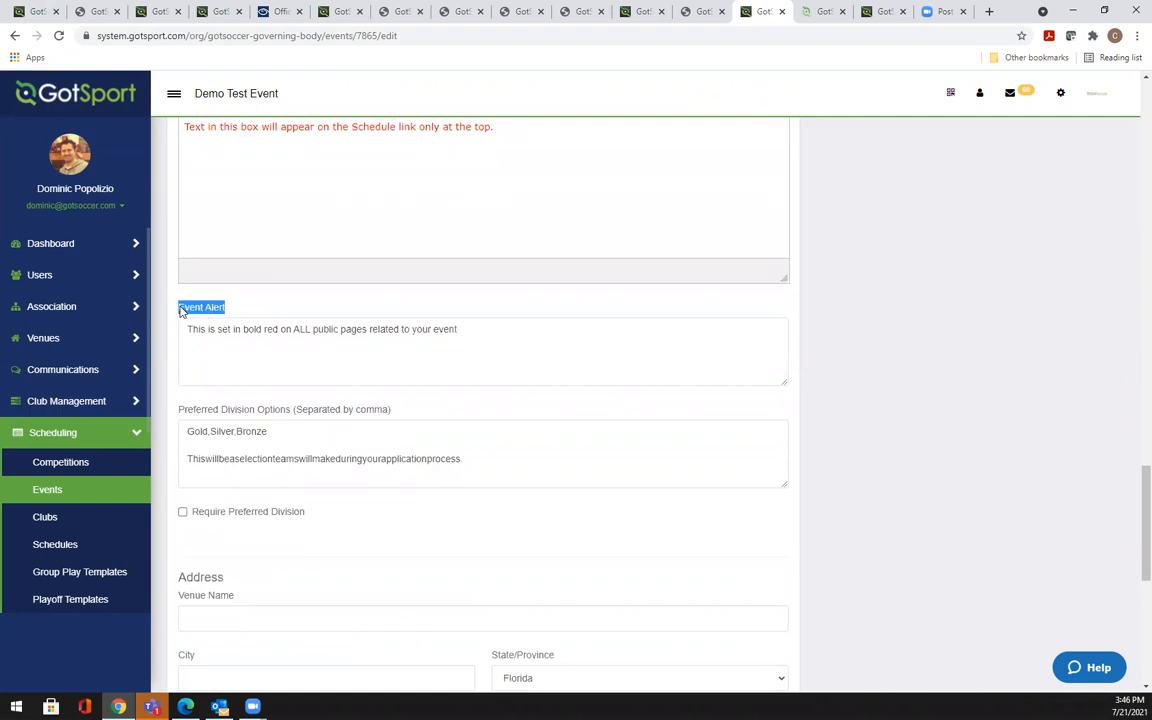
pyautogui.click(242, 307)
# Open the billing accounts list and look over the category of the listed accounts
pyautogui.click(95, 438)
pyautogui.click(50, 535)
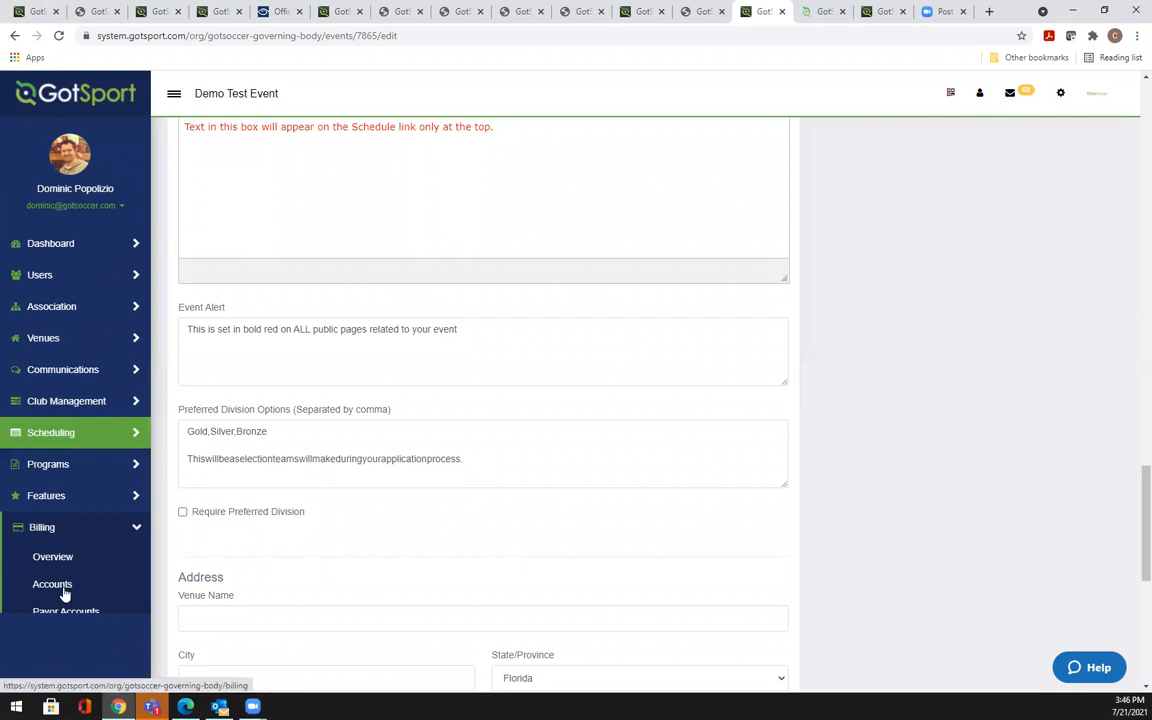
pyautogui.click(66, 589)
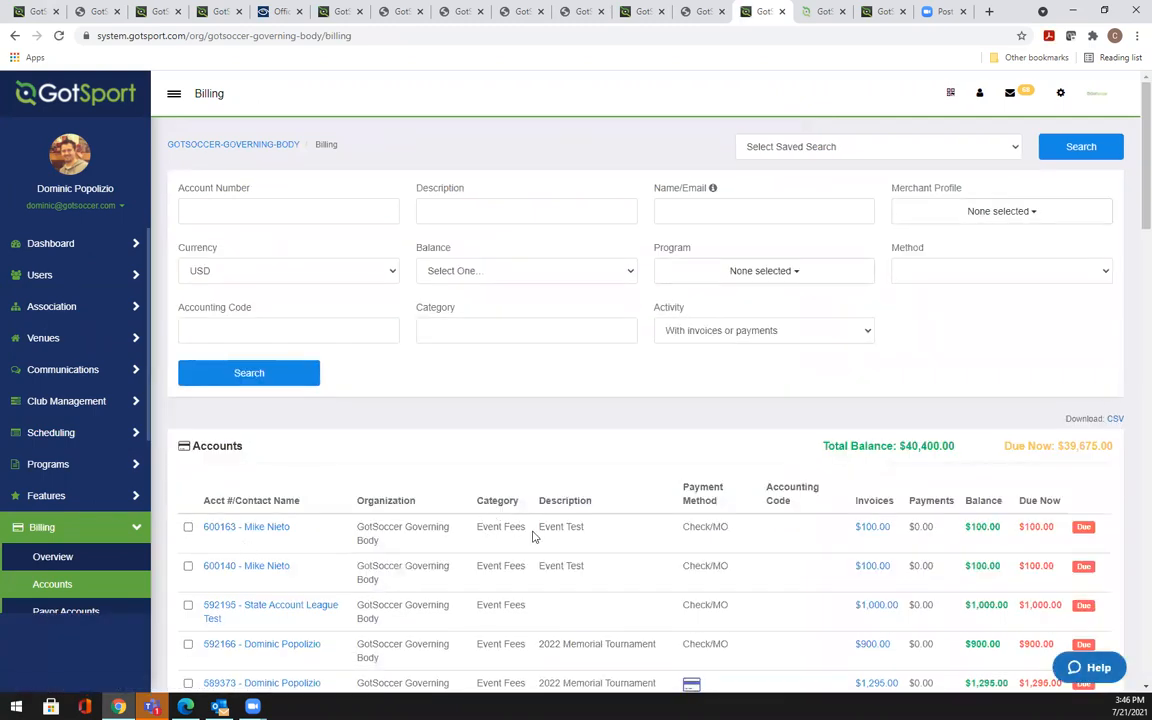
pyautogui.tripleClick(481, 533)
# Return to the scheduling events list and open the submitted team registrations of Demo Test Event
pyautogui.click(75, 437)
pyautogui.click(46, 489)
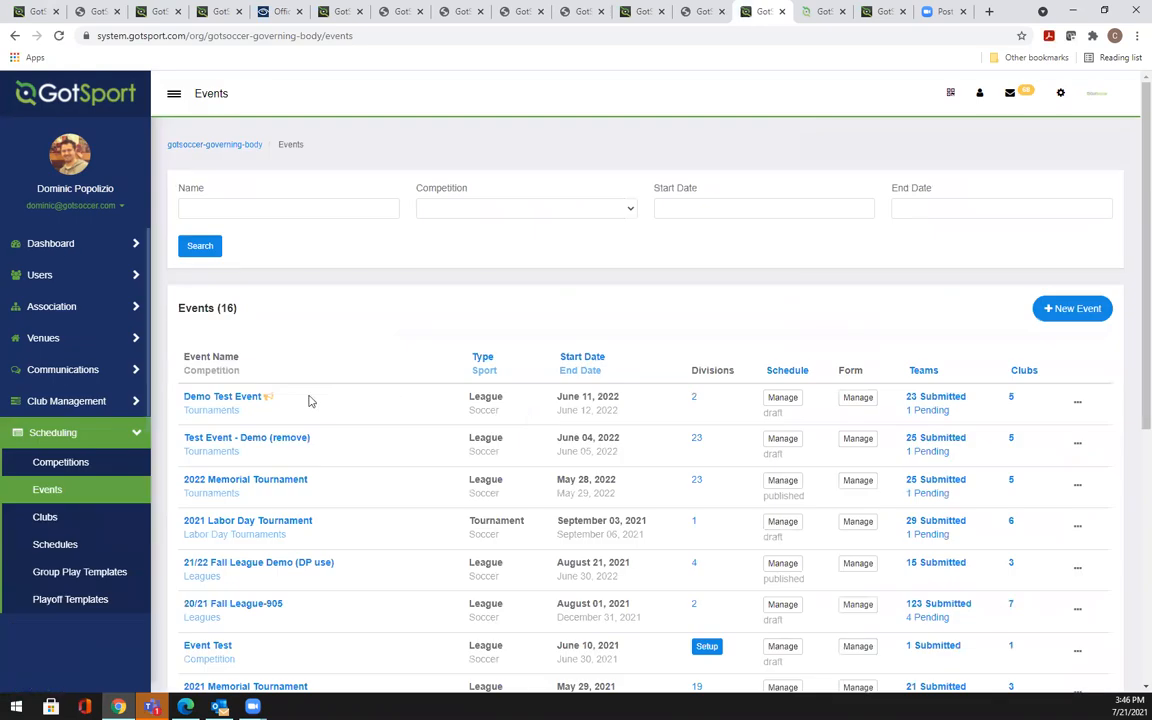
pyautogui.click(247, 398)
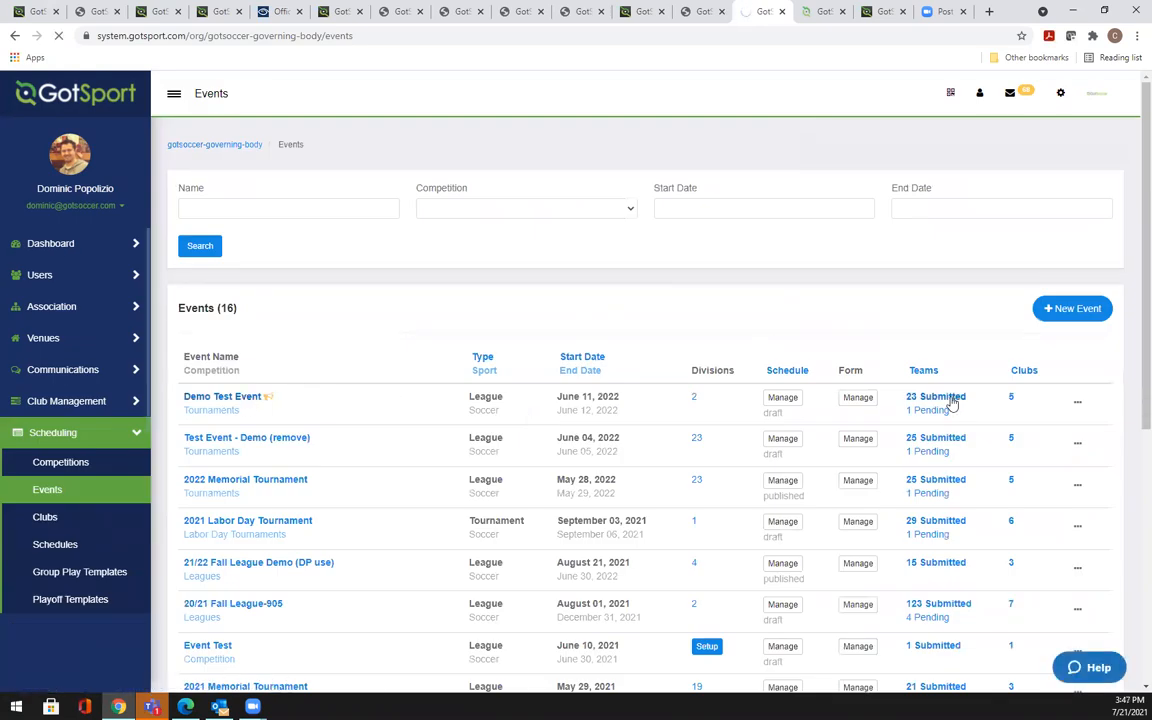
pyautogui.click(952, 400)
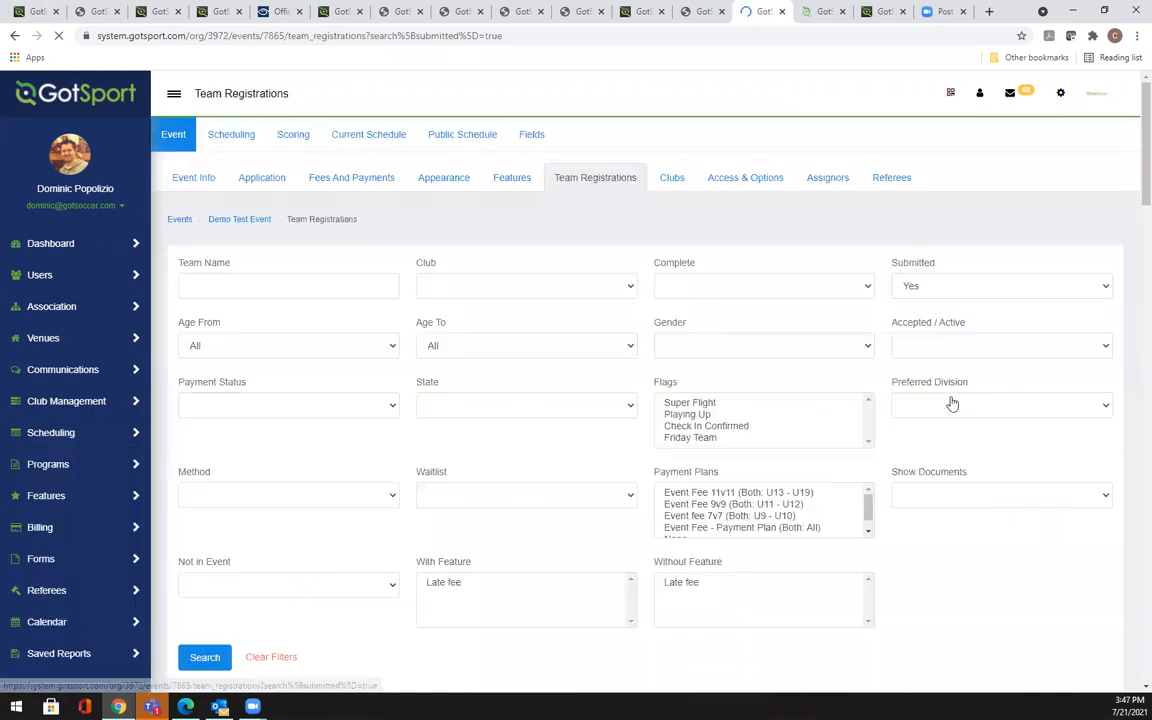
# Review the submitted team registrations and check which bulk actions the list offers, without running any
pyautogui.scroll(-3, 904, 540)
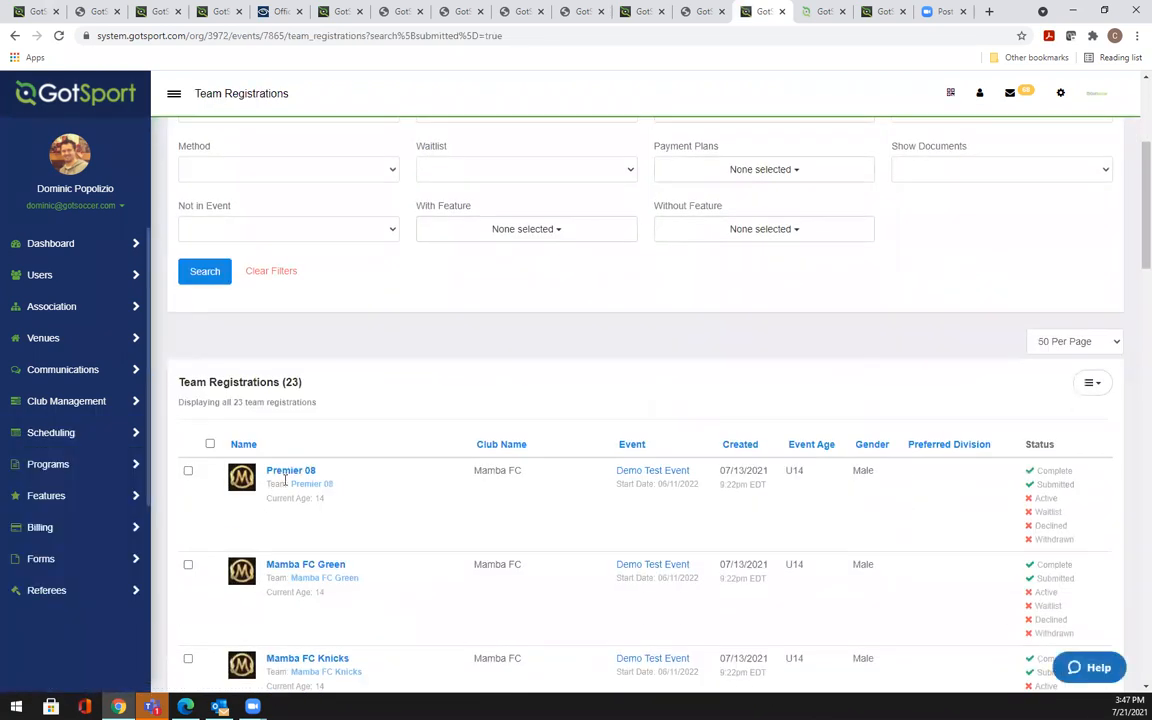
pyautogui.click(1101, 389)
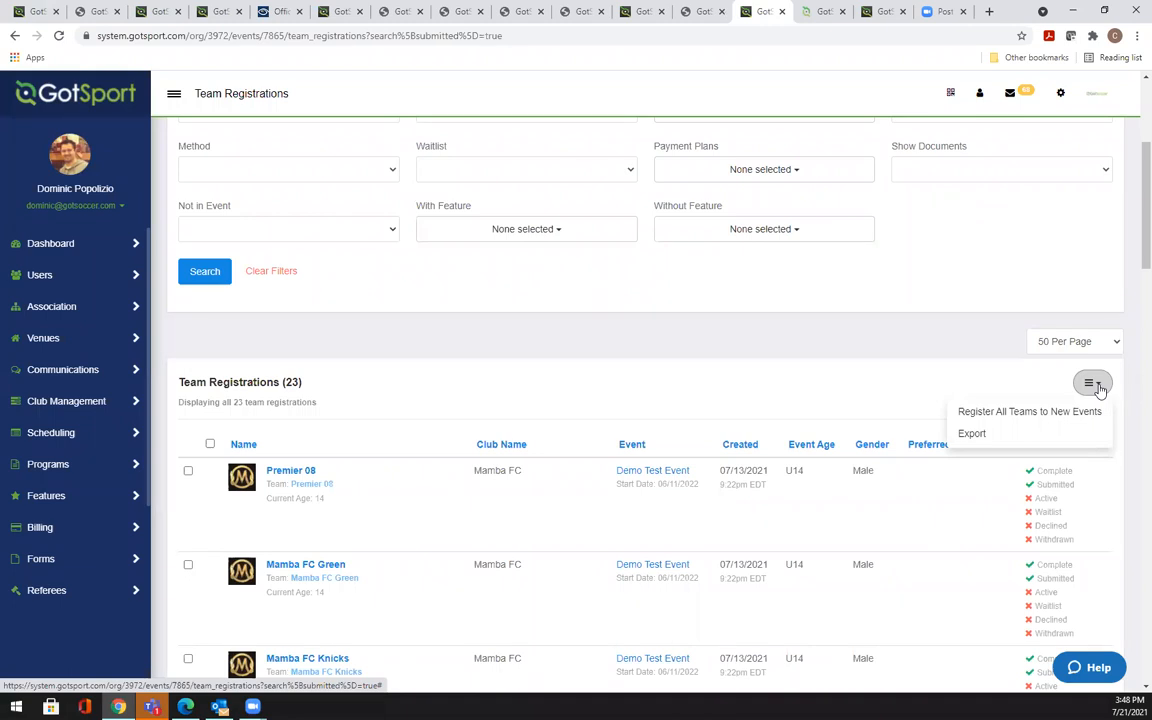
pyautogui.click(1100, 390)
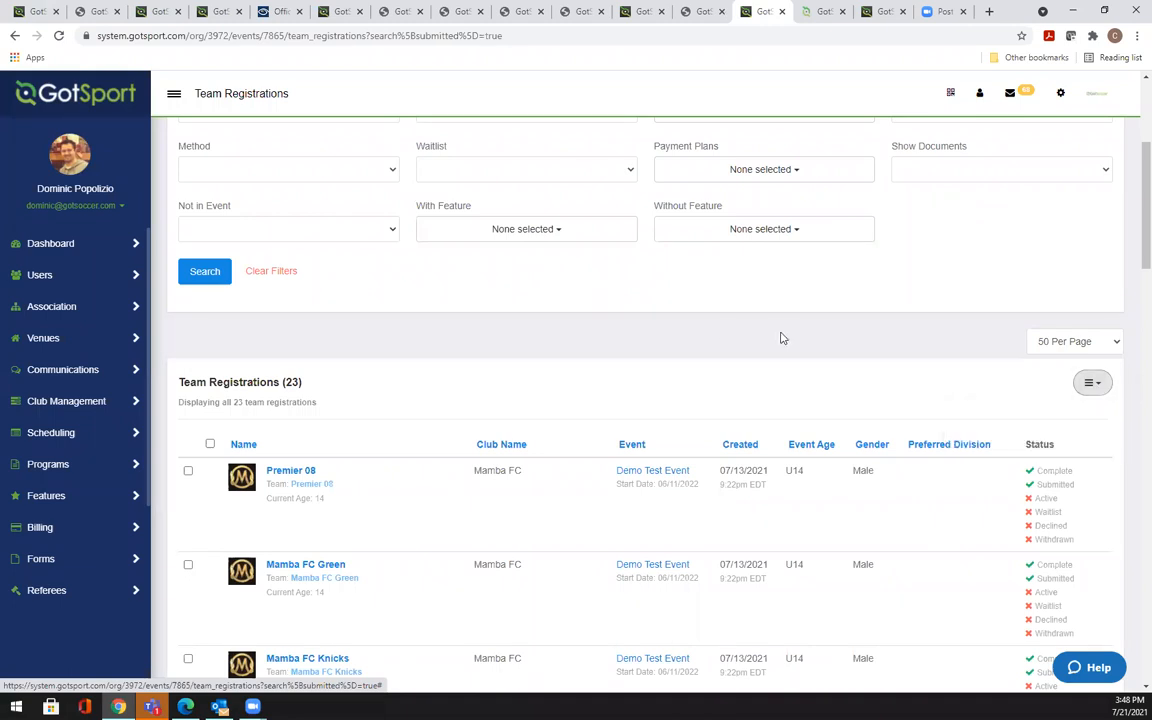